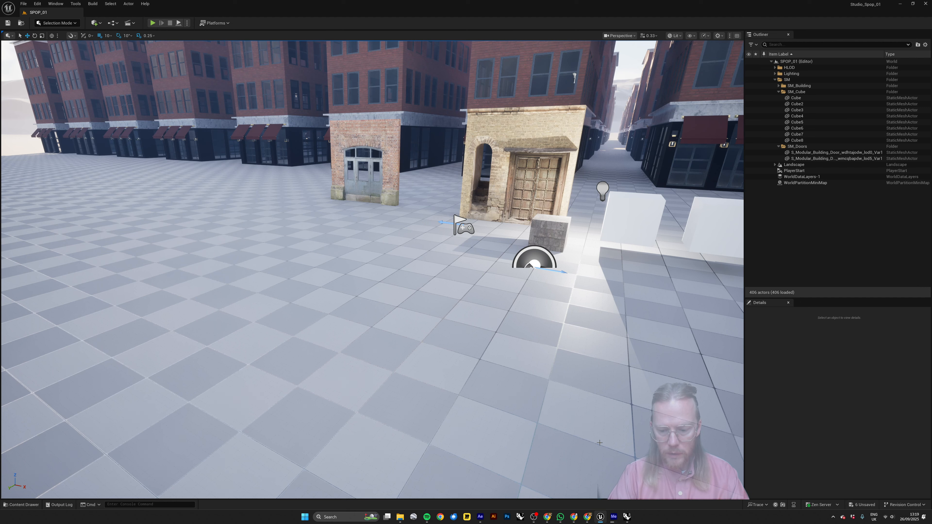
Switch to Rhino and select the rectangular box among the three shapes in the Perspective view.
click(627, 517)
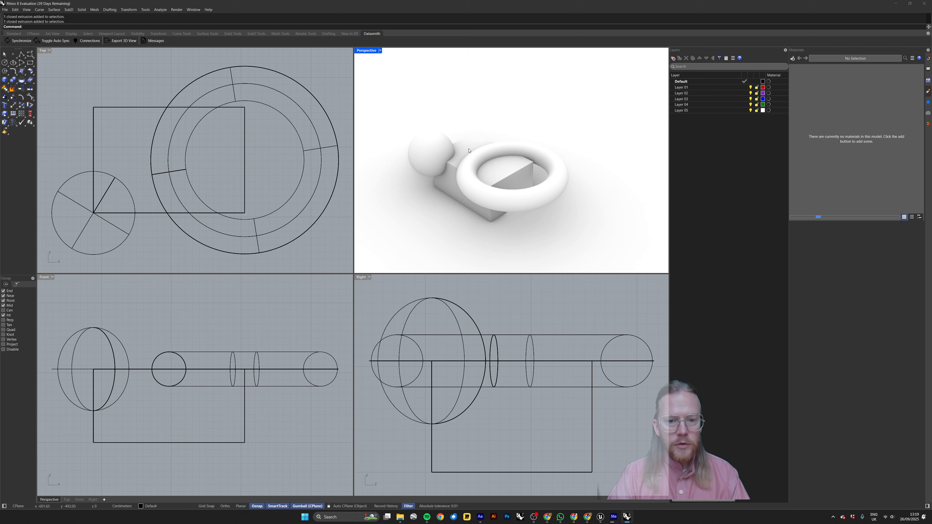
click(426, 147)
click(458, 147)
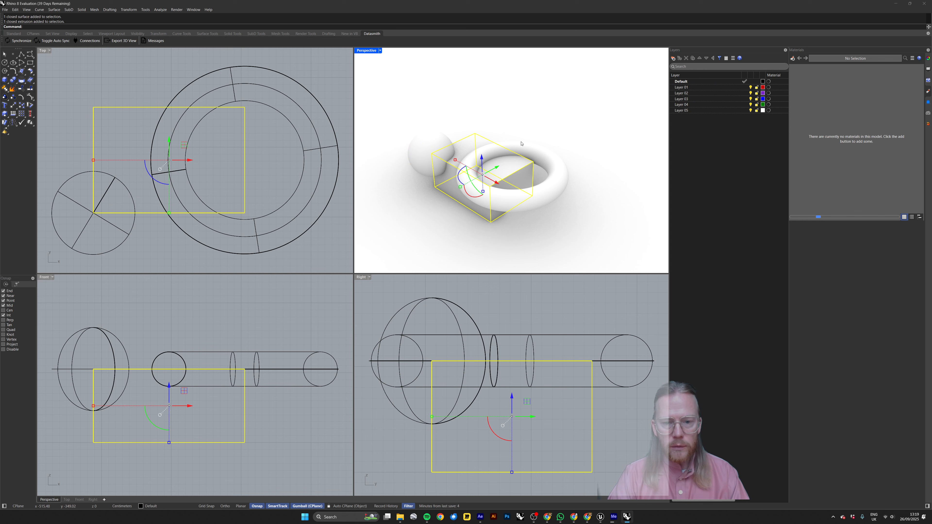
click(522, 143)
click(526, 115)
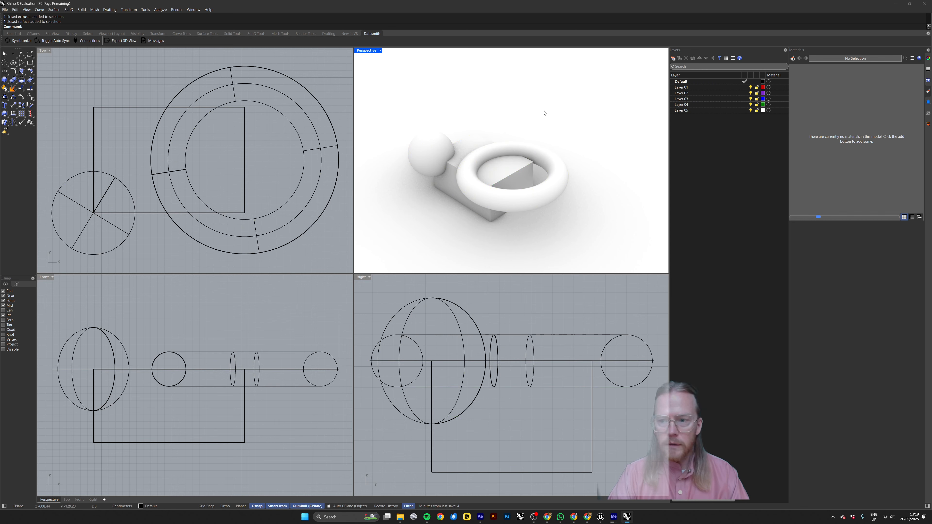
shift+right_drag(544, 113, 559, 103)
click(480, 133)
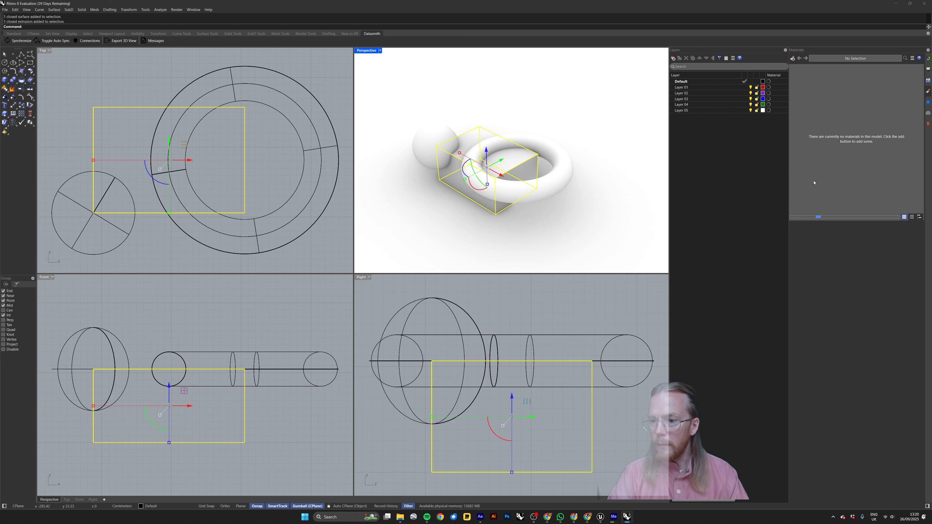
Create a Custom material with the GF_FloorMosaic GREEN-04 image as its color texture and assign it to the box.
right_click(839, 96)
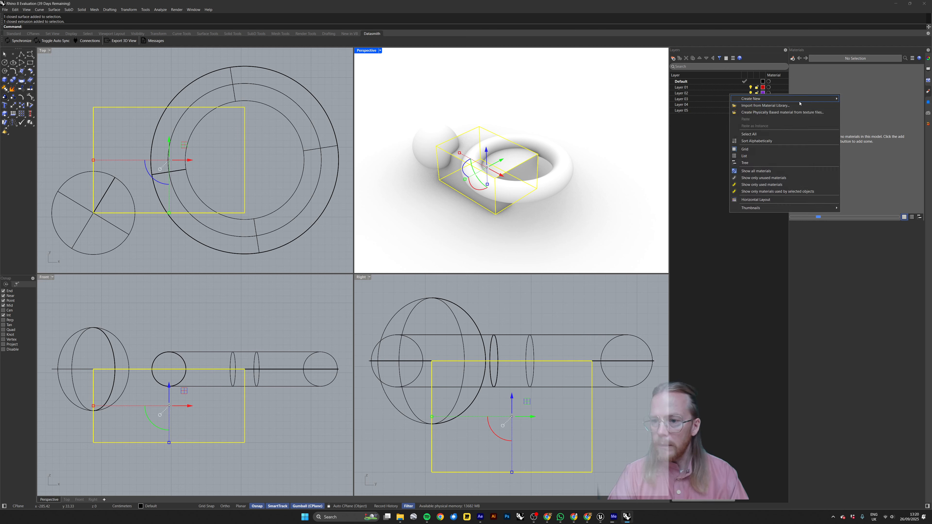
mouse_move(807, 99)
click(858, 114)
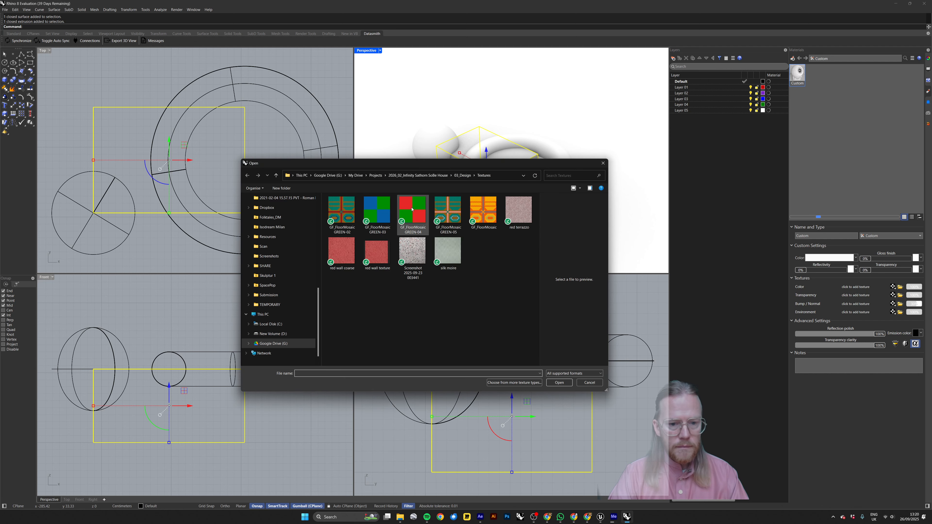
click(413, 211)
click(448, 211)
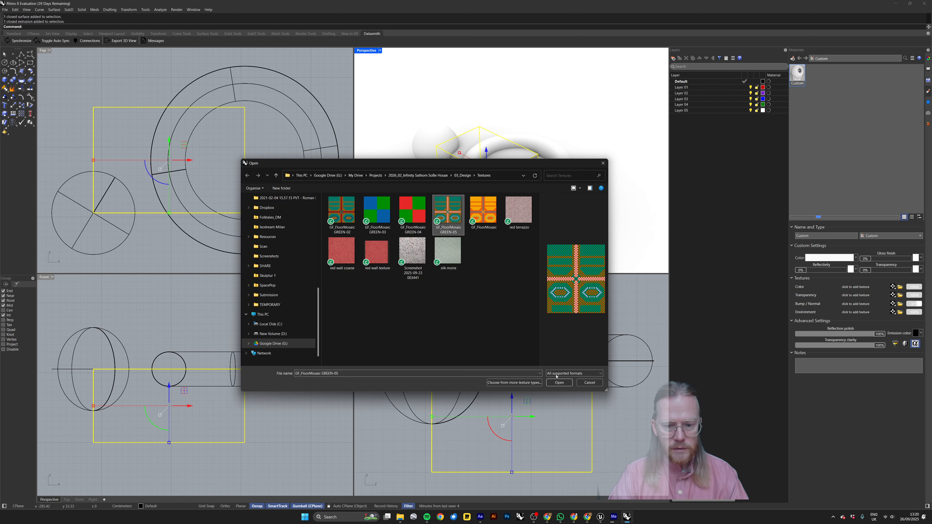
click(407, 213)
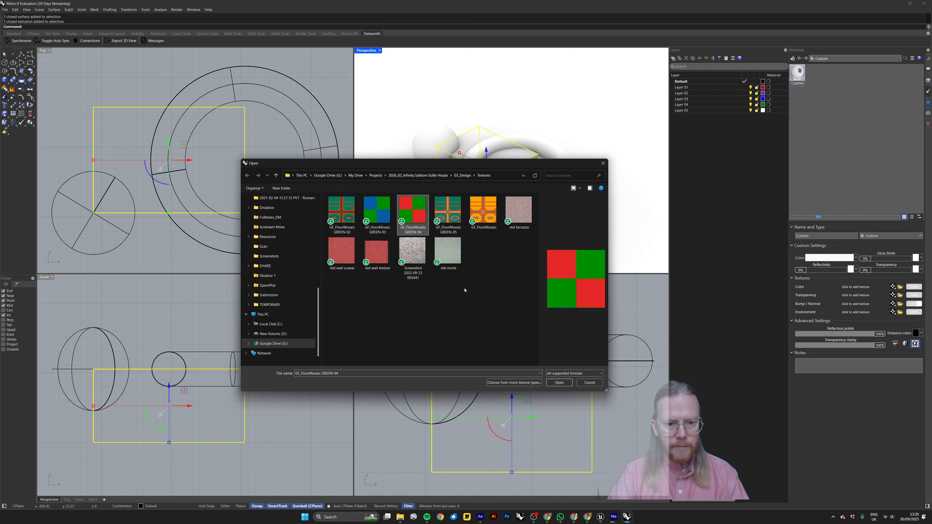
click(560, 383)
right_click(798, 76)
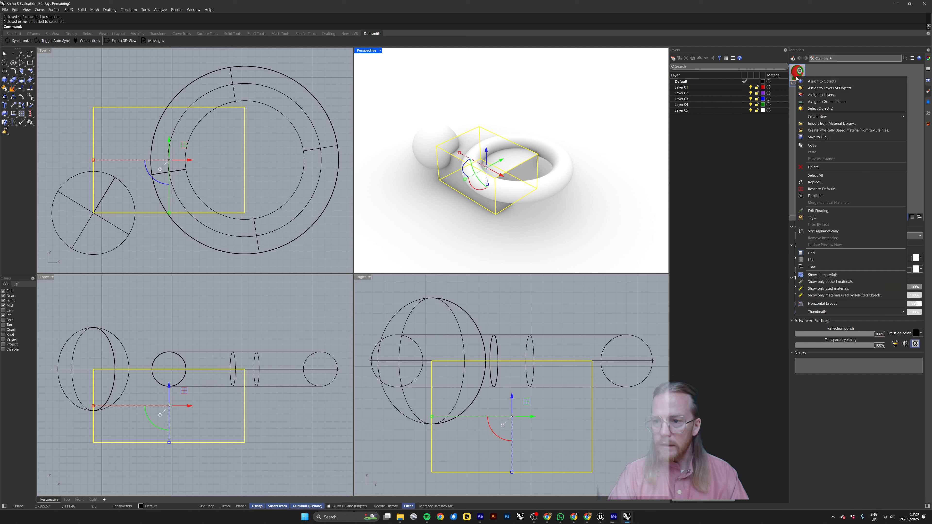
click(813, 84)
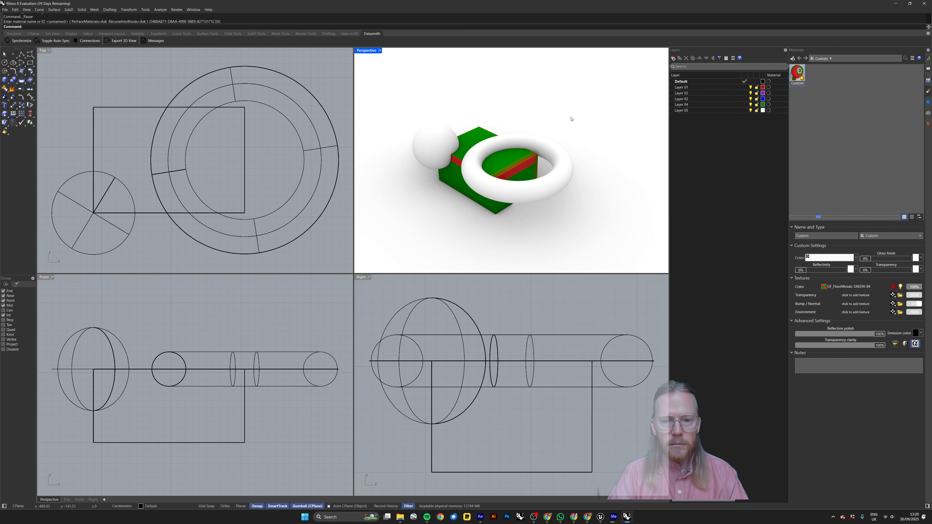
Start exporting the sphere, box and torus, creating and opening a folder named 02 inside UE5 temp > Export.
drag(556, 107, 427, 217)
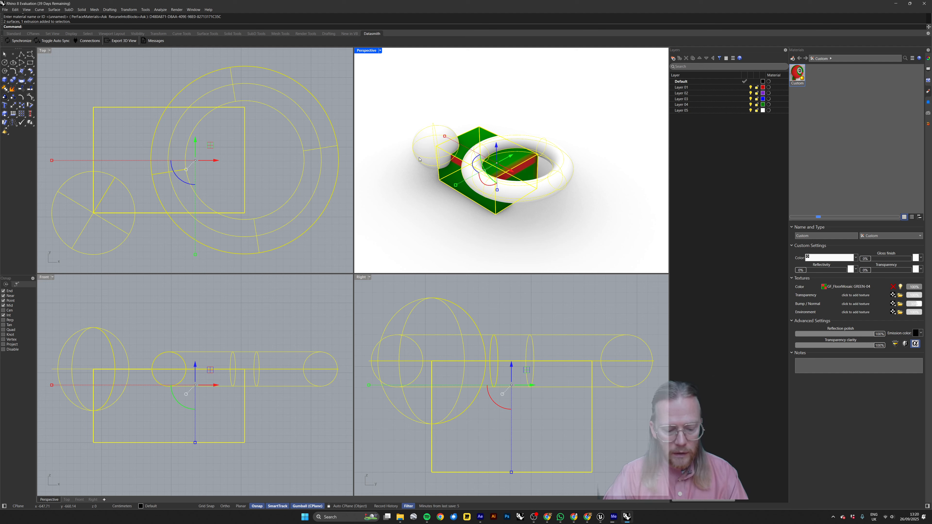
key(Return)
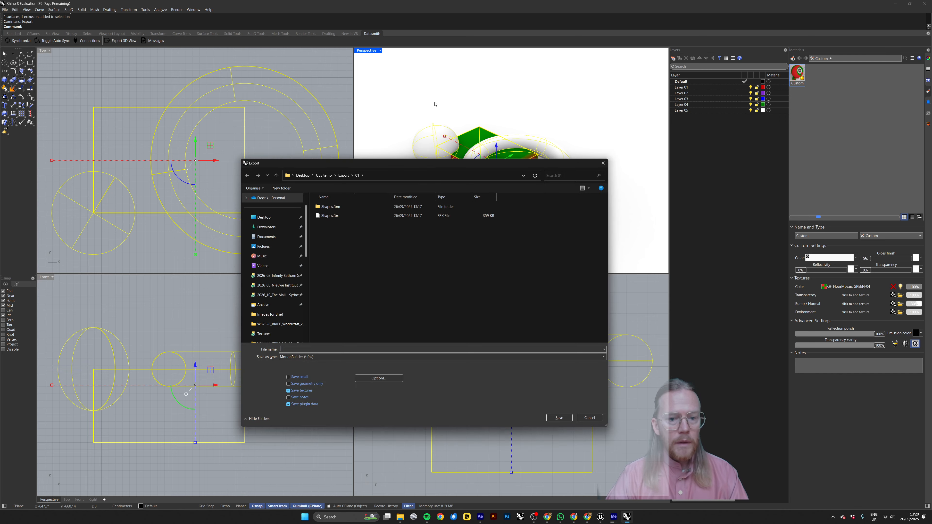
drag(431, 167, 437, 162)
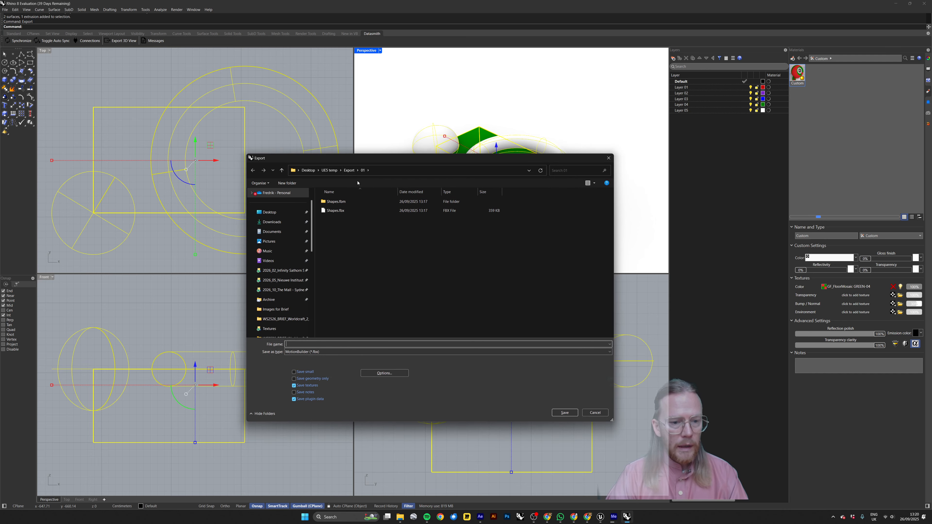
click(329, 170)
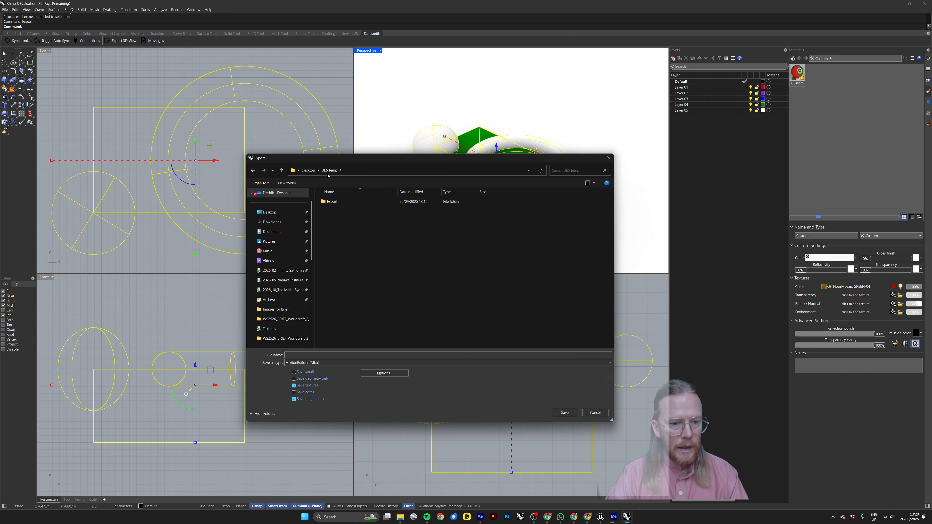
drag(334, 158, 340, 135)
double_click(335, 179)
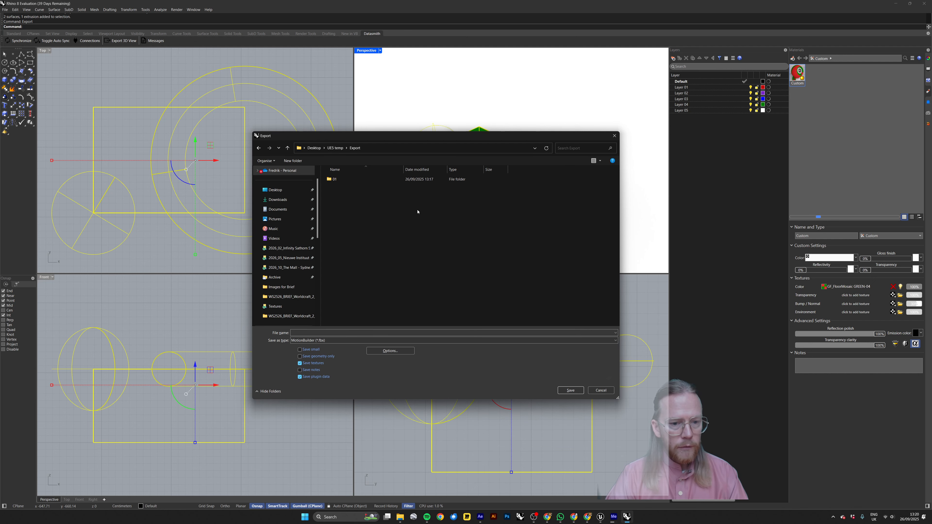
click(293, 161)
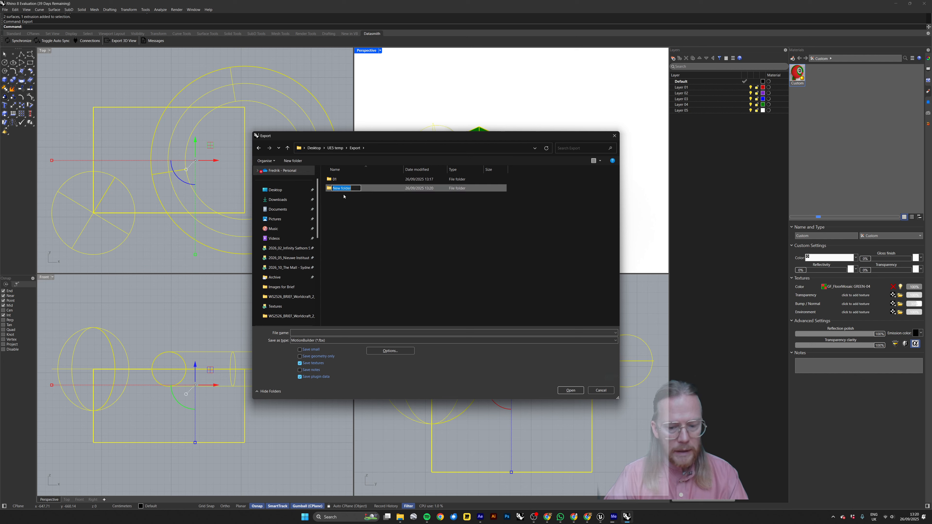
text(02)
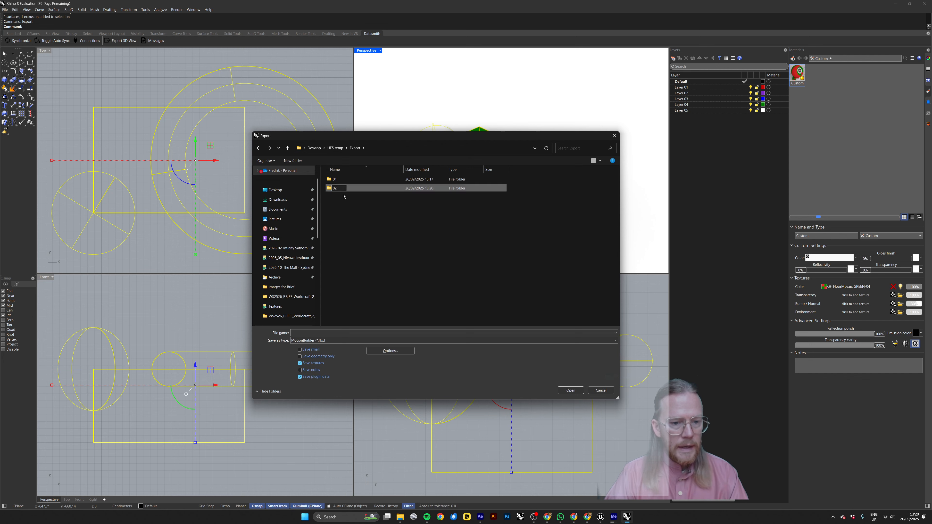
key(Return)
double_click(333, 188)
Save the export as SM_Shapes_01 in MotionBuilder (*.fbx) format and accept the FBX export options.
click(310, 332)
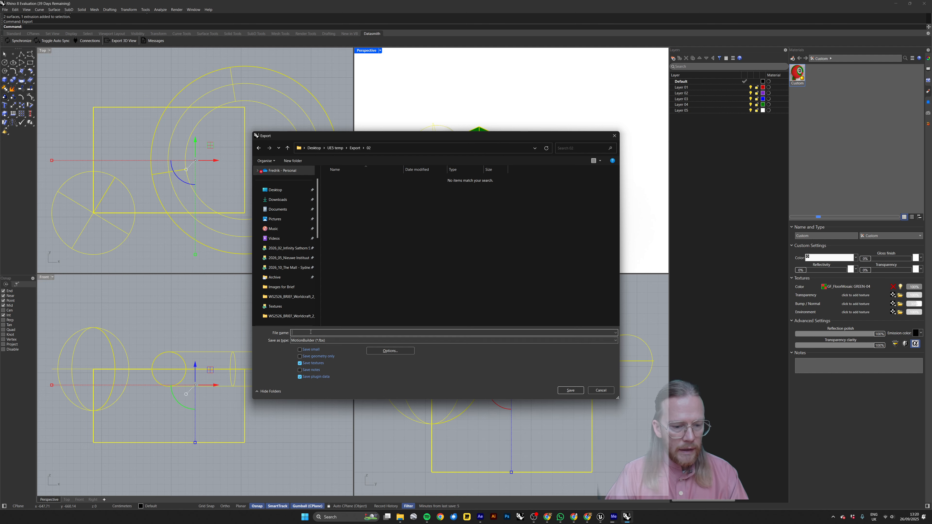
text(SM)
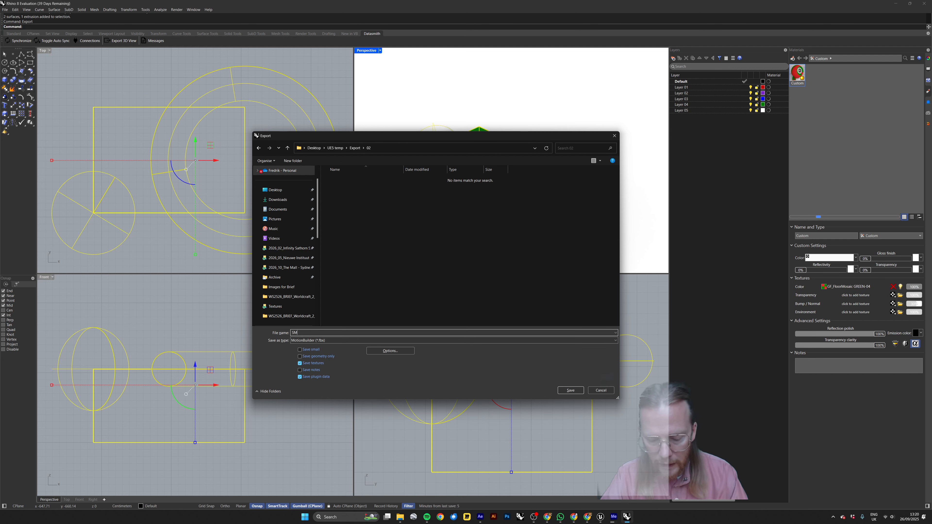
text(_Shapes_01)
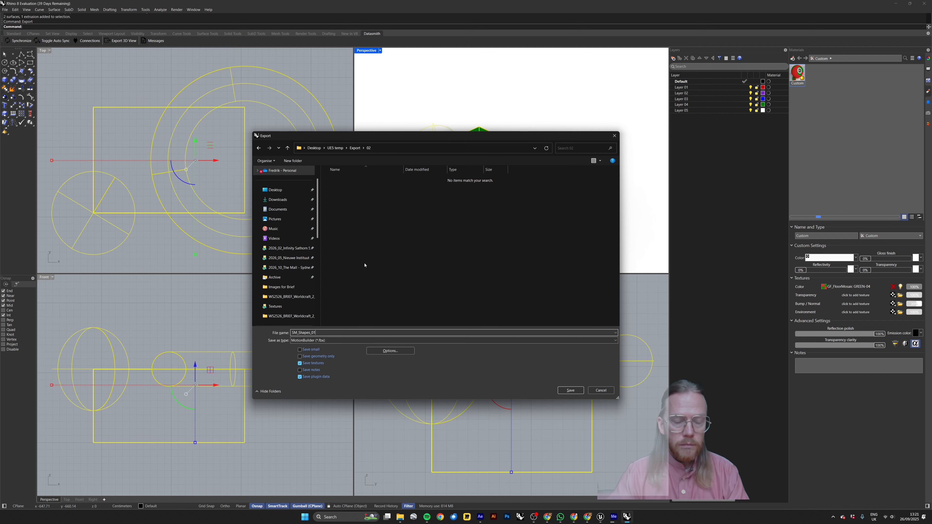
drag(365, 136, 364, 116)
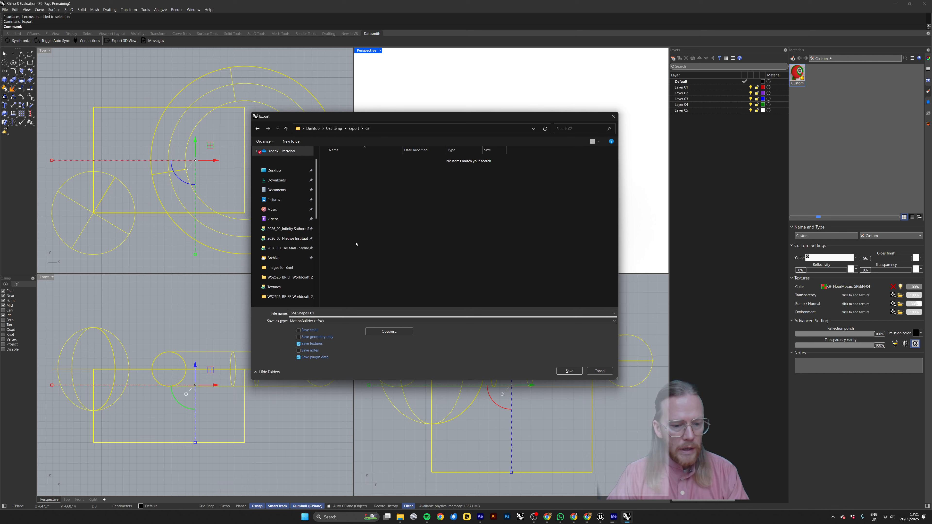
click(341, 321)
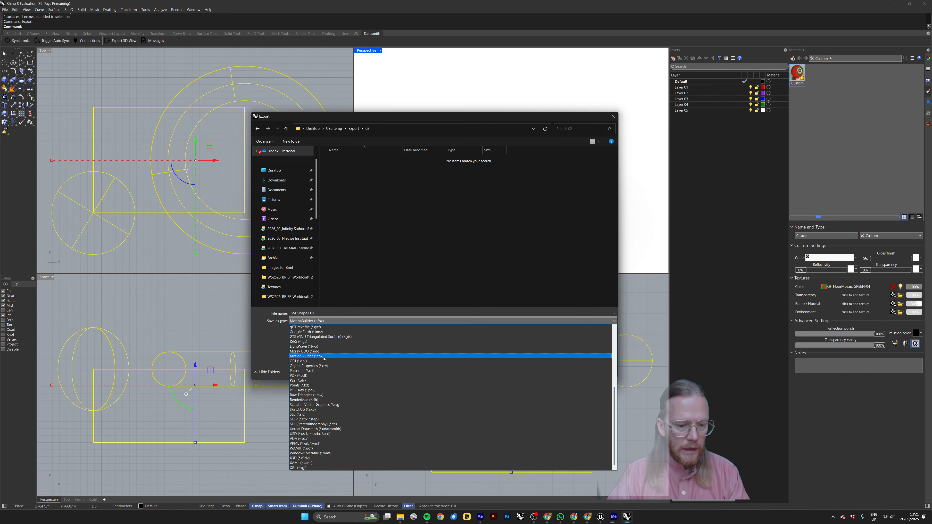
click(307, 356)
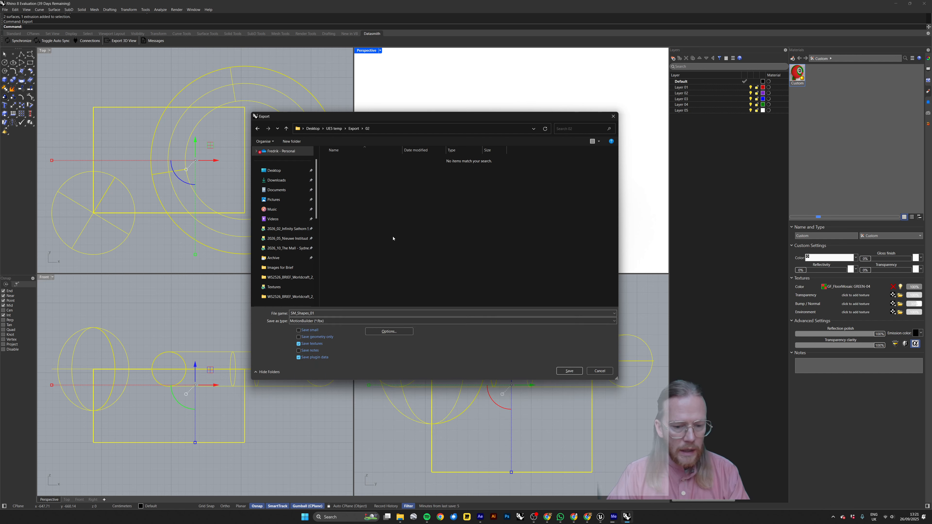
click(569, 371)
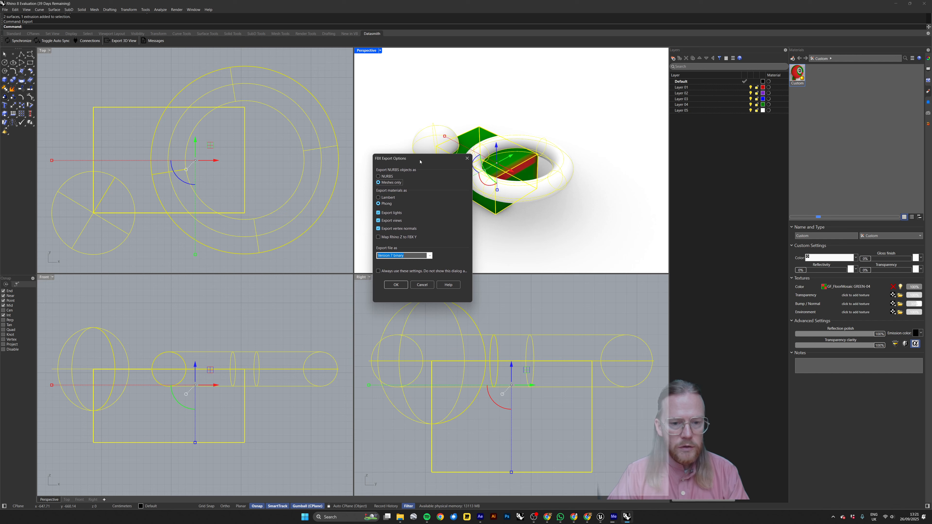
drag(420, 162, 431, 163)
click(408, 285)
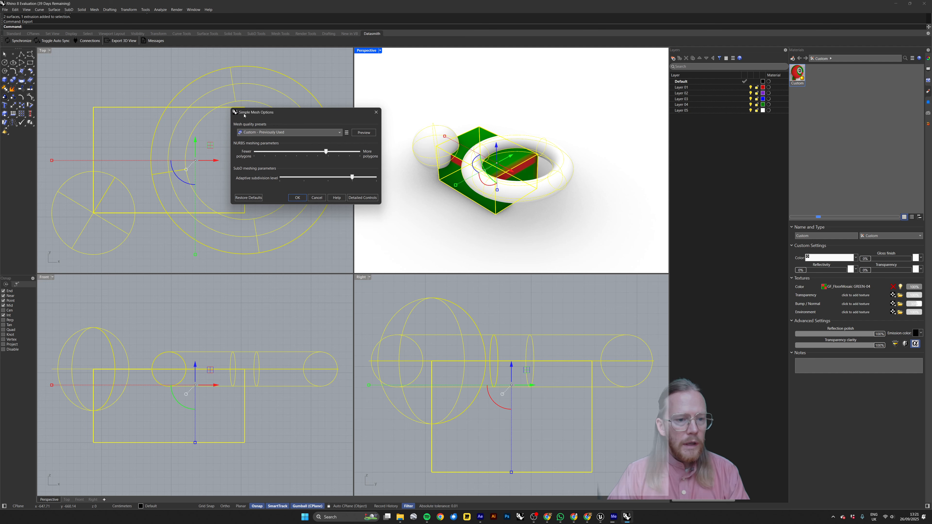
Preview the export mesh, reduce the NURBS polygon density and adaptive subdivision level, and accept the mesh options.
drag(288, 115, 295, 107)
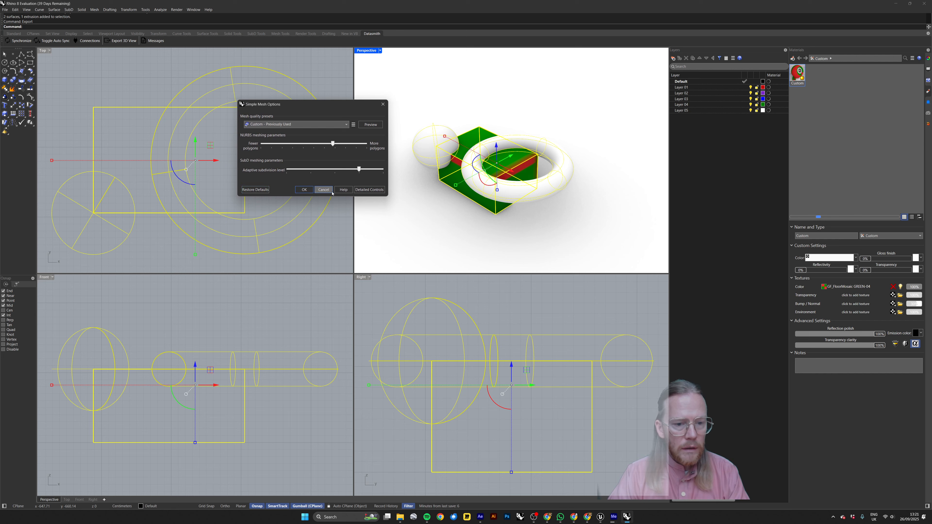
click(366, 125)
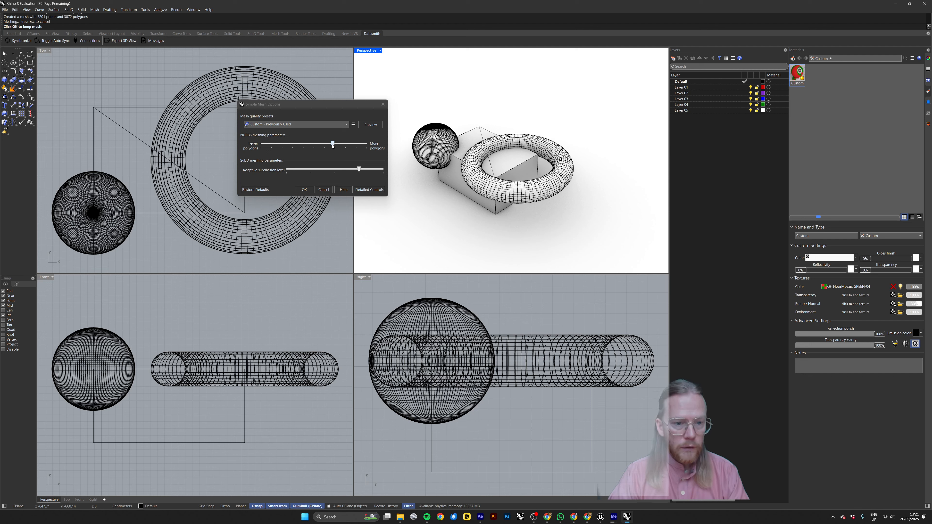
drag(332, 145, 300, 145)
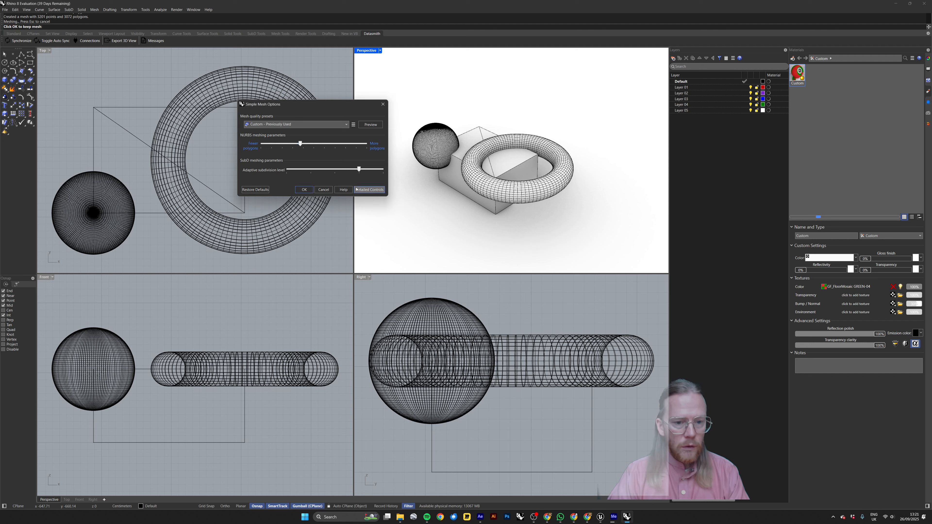
click(372, 126)
drag(359, 169, 334, 169)
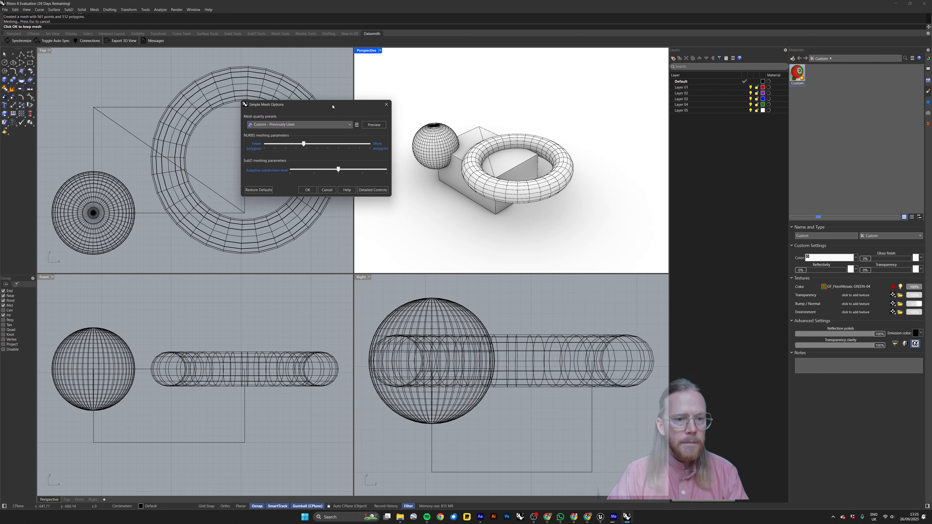
drag(337, 103, 357, 104)
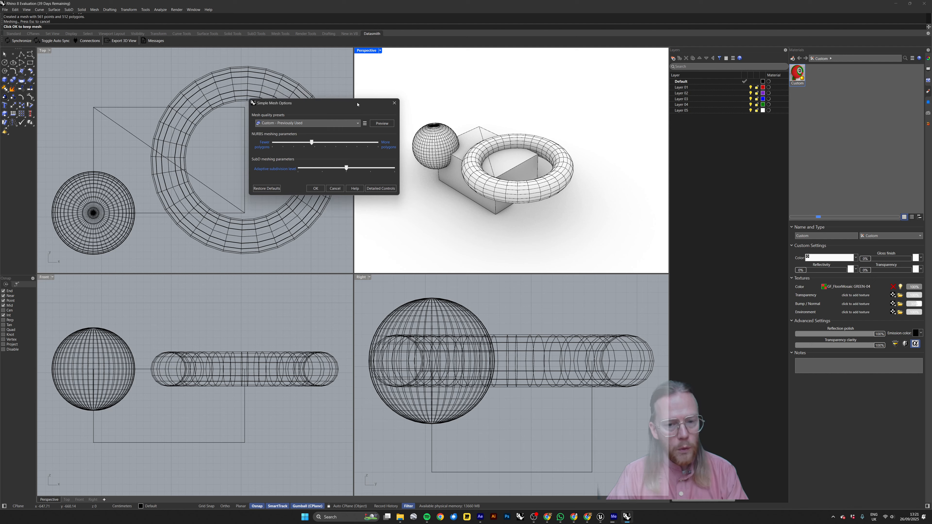
click(315, 188)
Switch to Unreal Editor and select the SM_Rhino_Imports folder inside the project's Content folder.
key(alt+Tab)
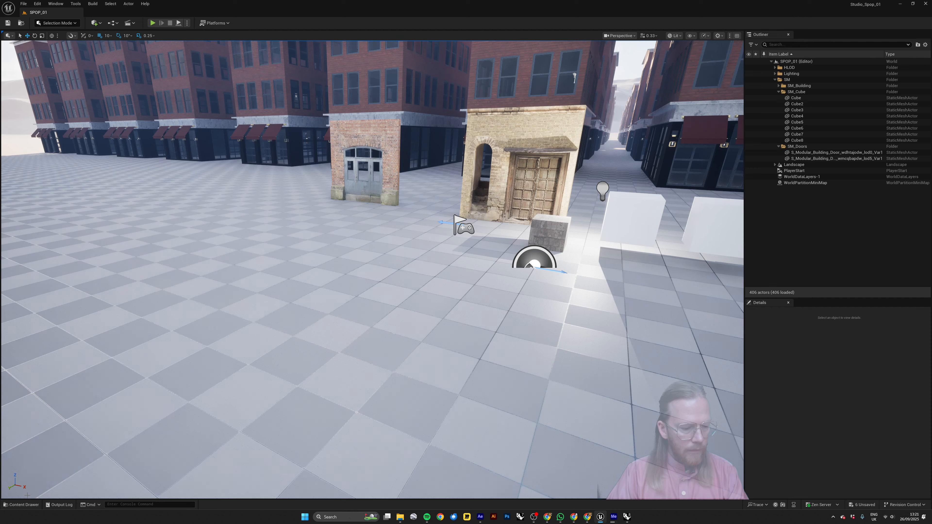
click(22, 504)
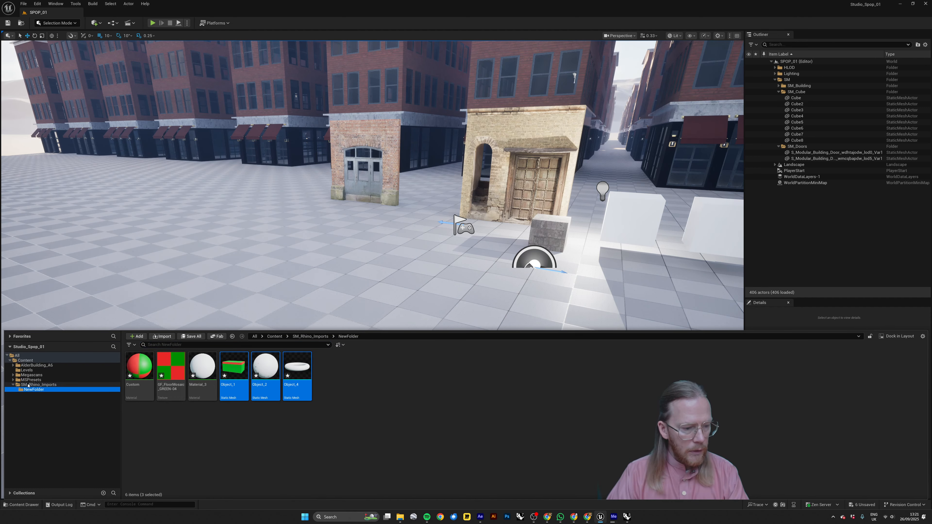
click(30, 385)
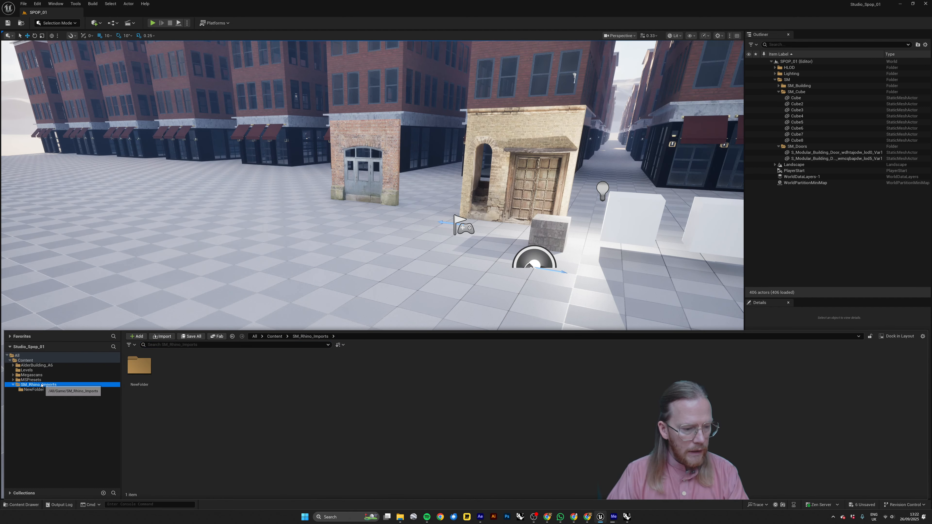
click(25, 360)
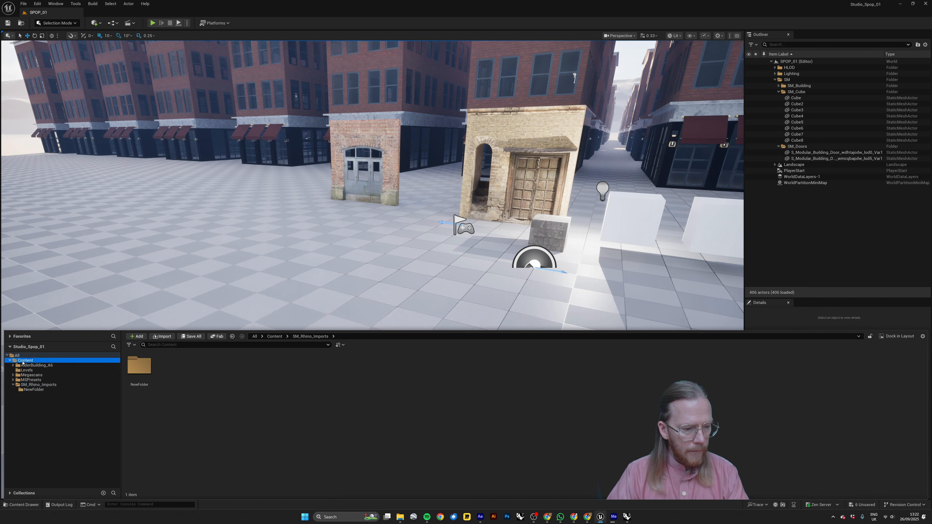
click(273, 370)
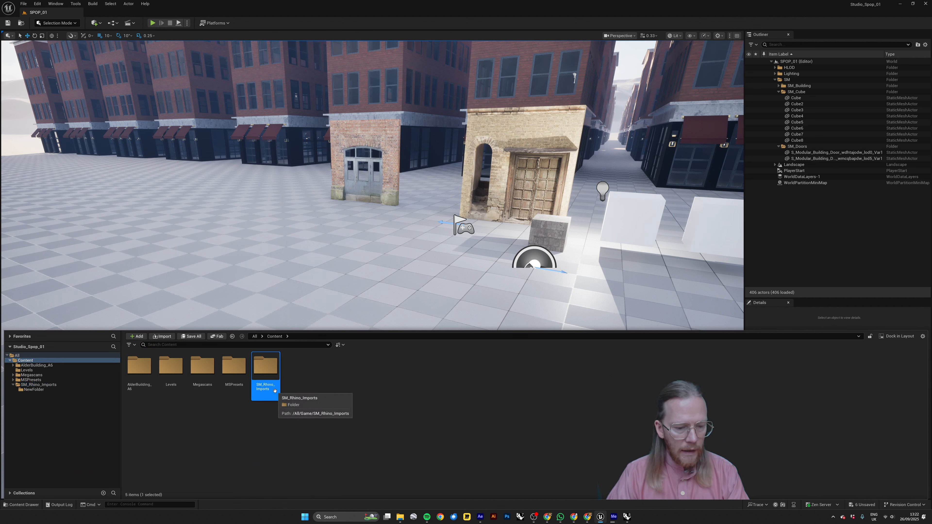
Create a folder named 02 inside the SM_Rhino_Imports content folder.
double_click(264, 372)
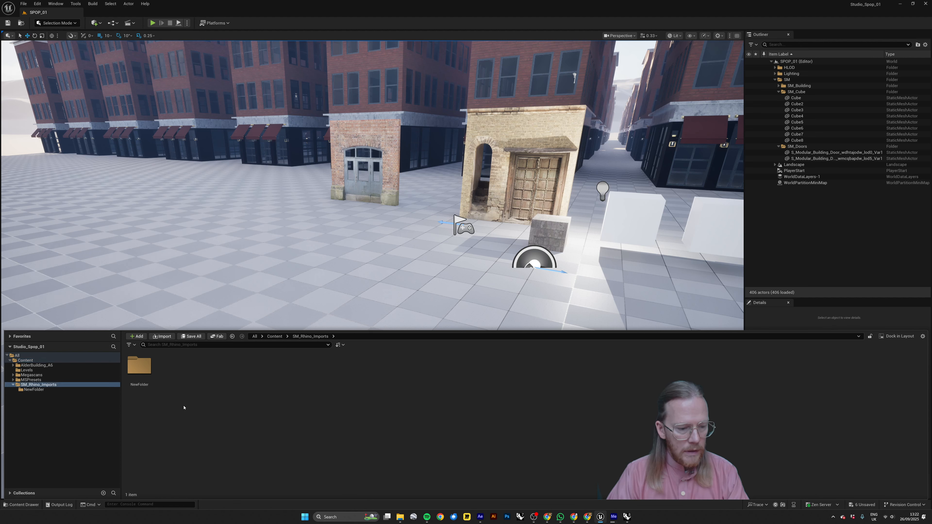
click(136, 337)
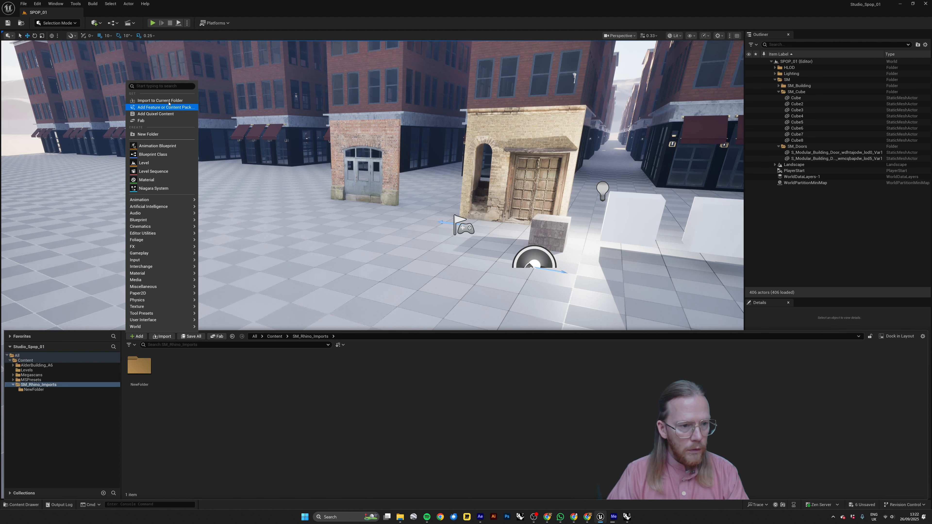
click(153, 134)
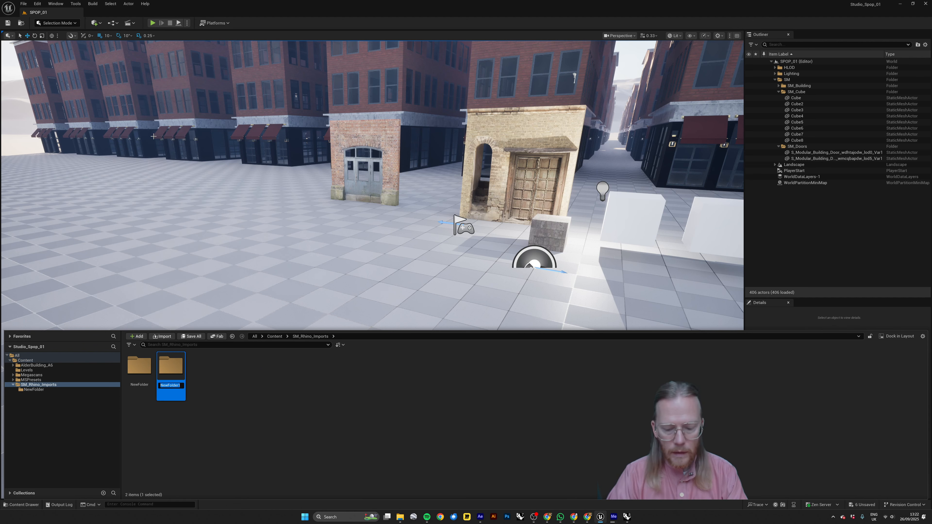
text(02)
key(Return)
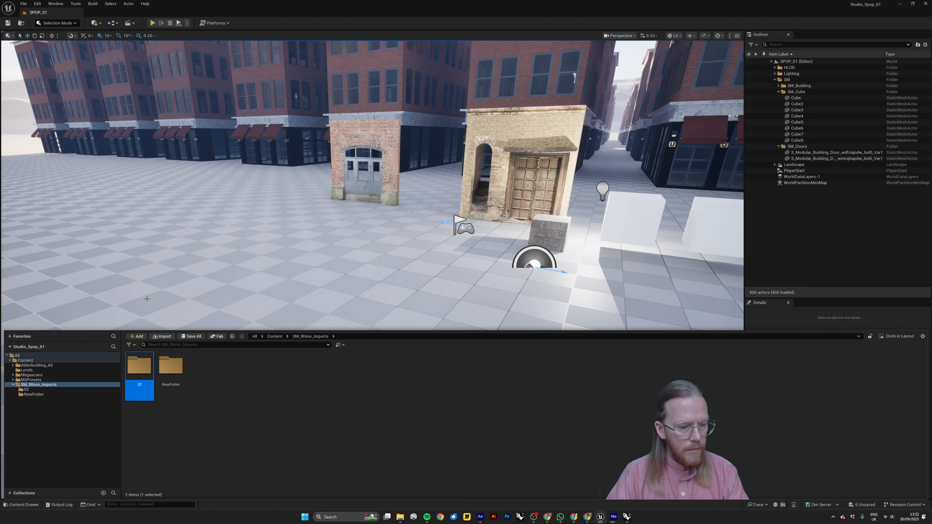
click(250, 386)
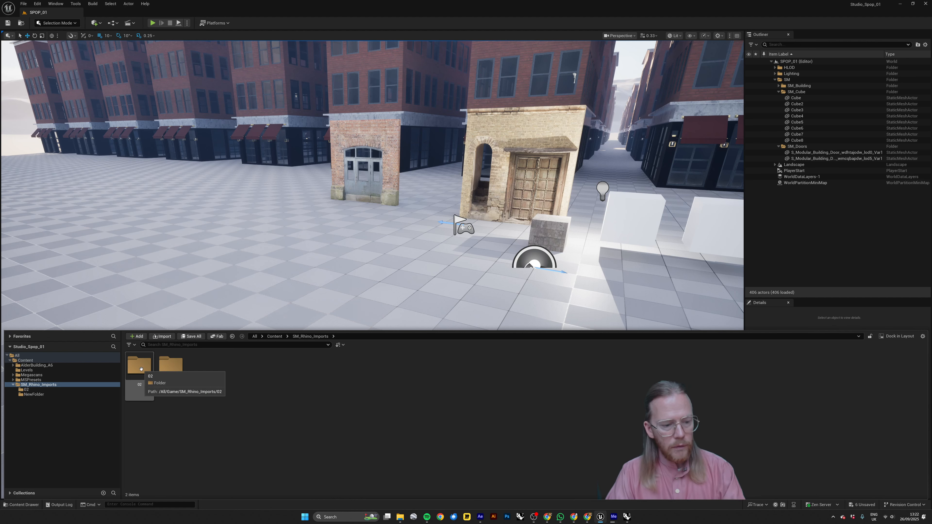
Switch to File Explorer, look in the Desktop's UE5 temp folder for the Export folder, and return to Unreal Editor.
key(alt+Tab)
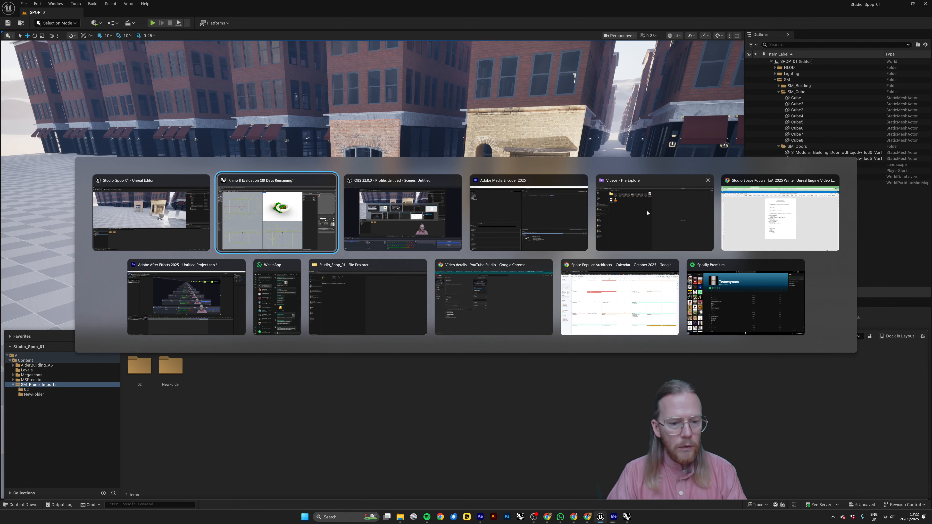
click(362, 315)
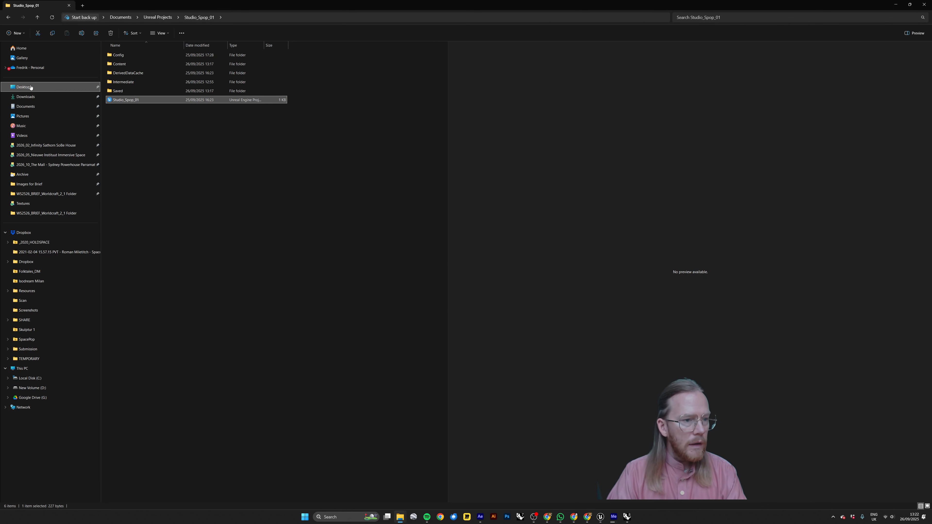
click(23, 87)
double_click(291, 59)
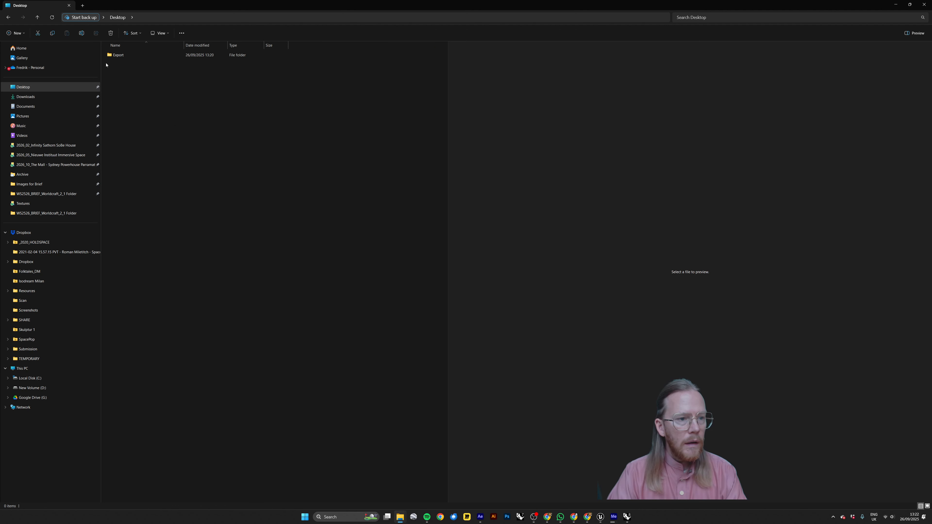
key(alt+Tab)
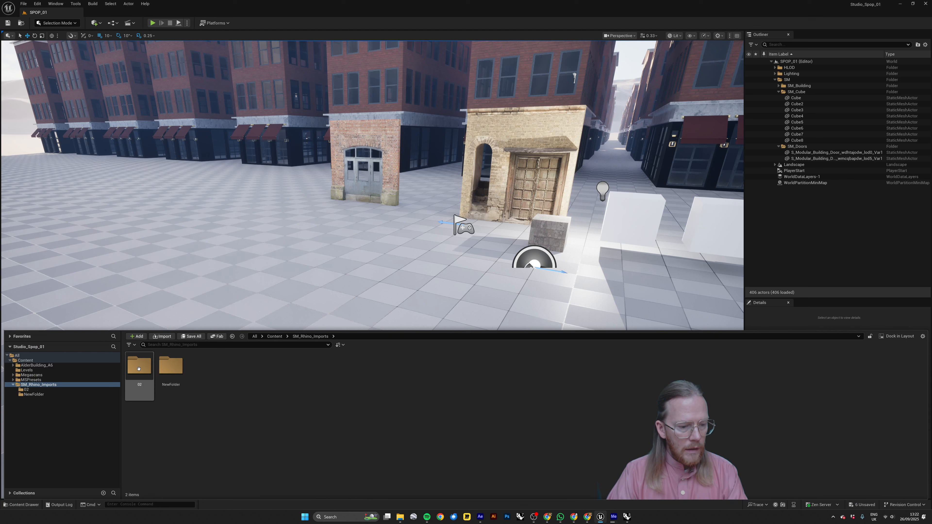
Import SM_Shapes_01.fbx from Desktop > UE5 temp > Export > 02 into the 02 content folder using the Default Assets Pipeline.
click(145, 372)
double_click(145, 372)
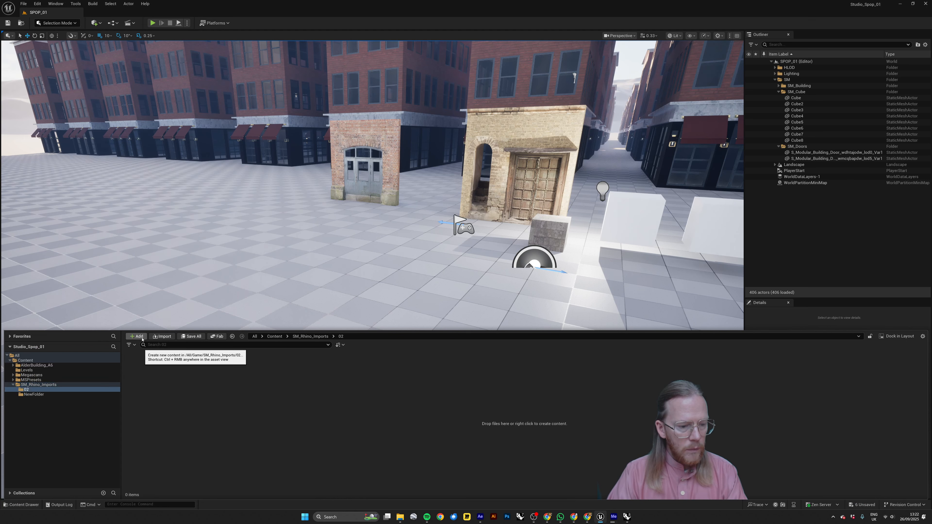
click(163, 336)
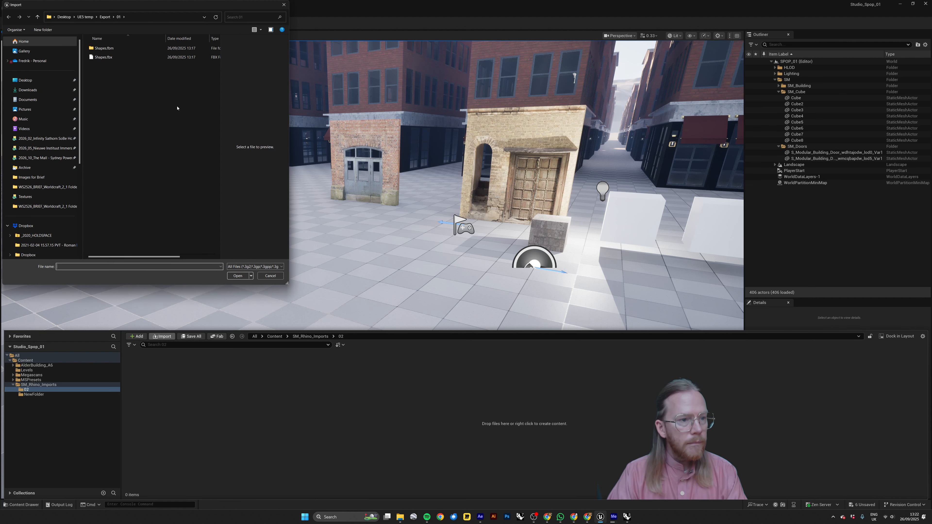
click(105, 17)
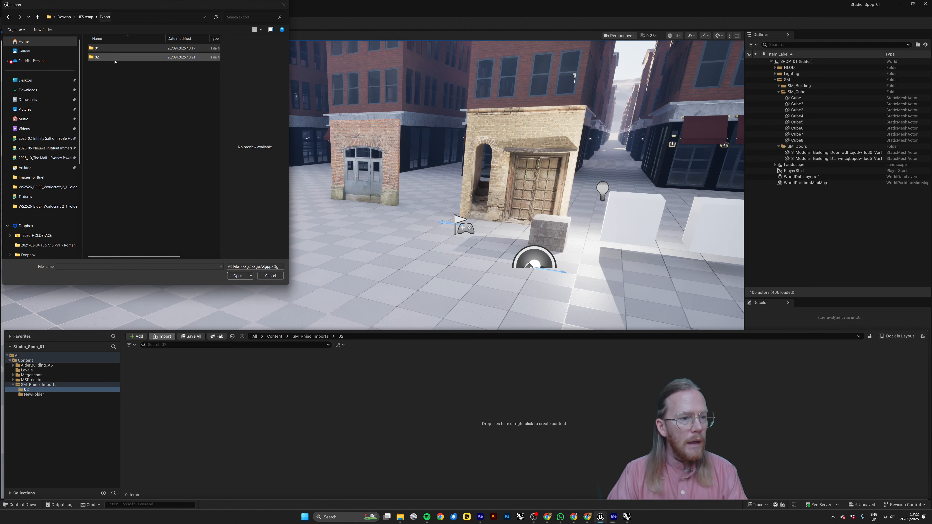
double_click(98, 58)
click(106, 51)
click(239, 275)
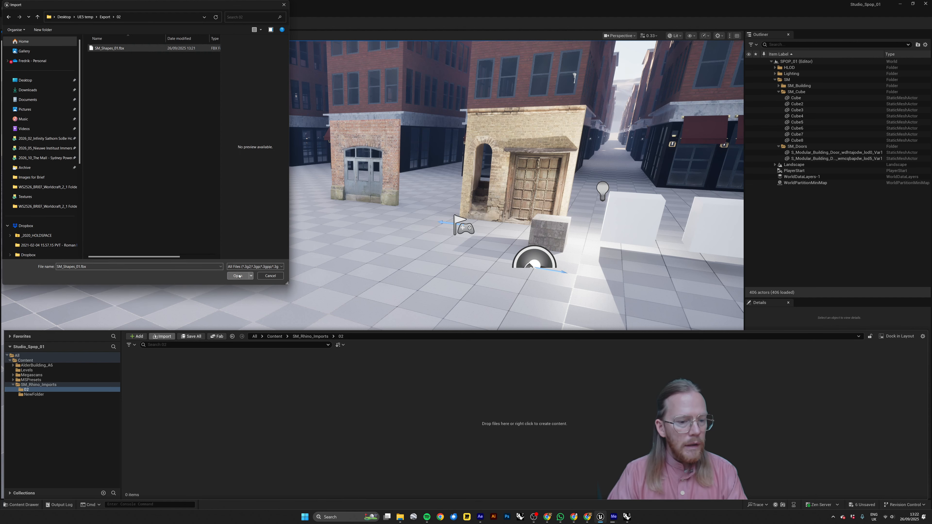
drag(447, 157, 418, 110)
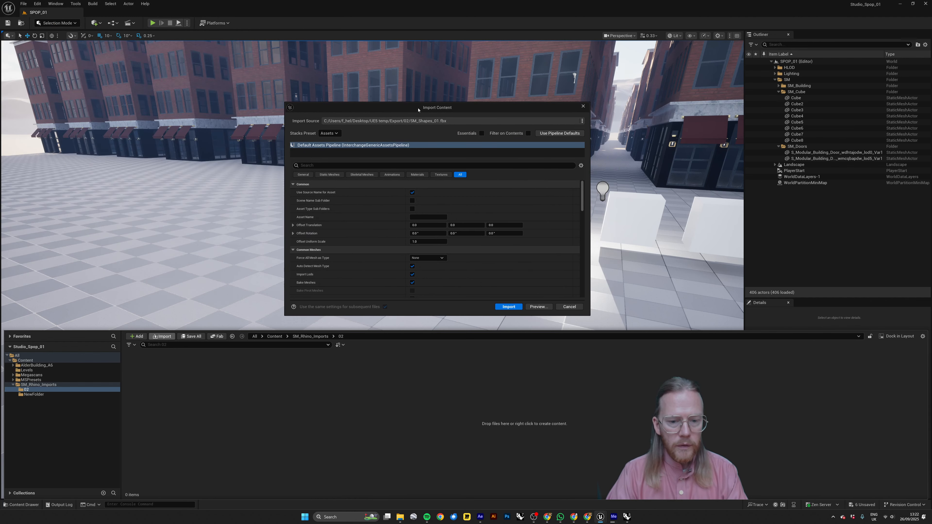
click(507, 307)
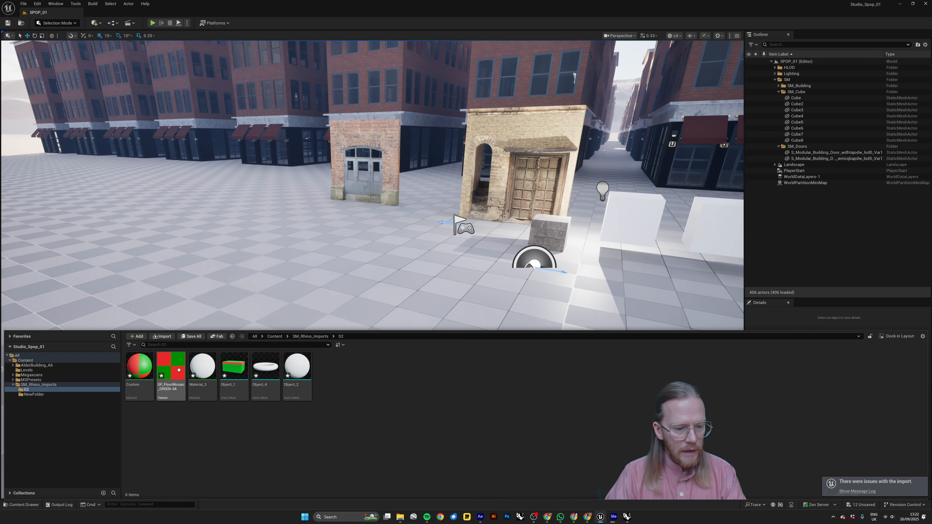
Look over the imported box, sphere and torus static meshes in the 02 folder.
click(271, 389)
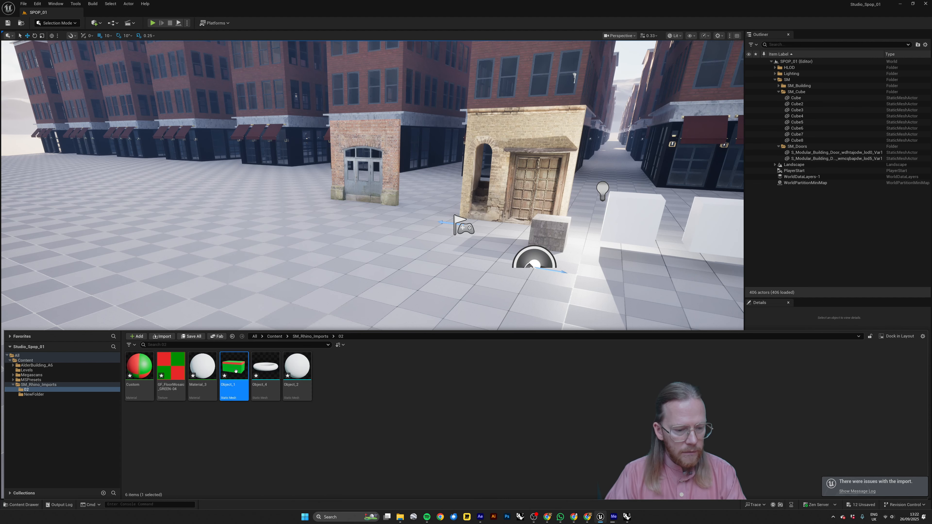
click(284, 397)
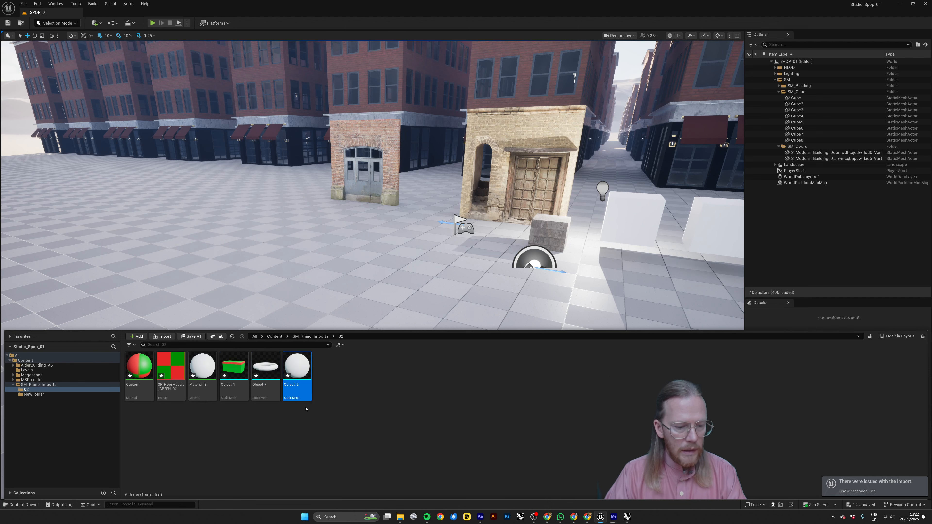
click(244, 373)
click(262, 384)
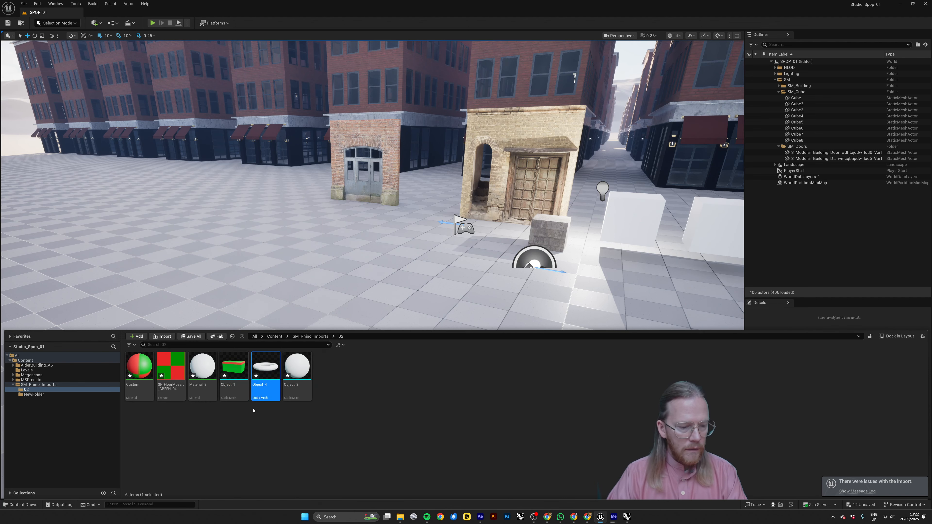
click(253, 410)
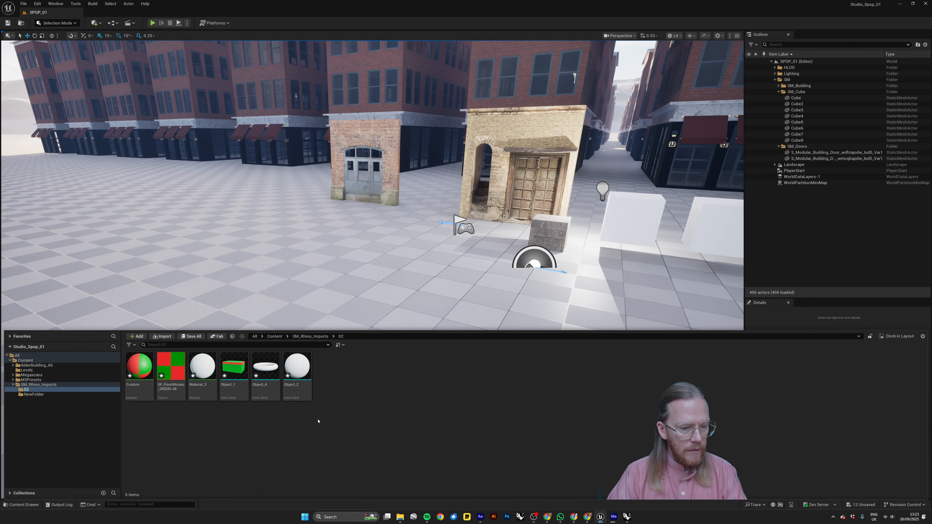
Save all unsaved project content, including the imported assets, and check the Custom material.
click(191, 336)
click(514, 327)
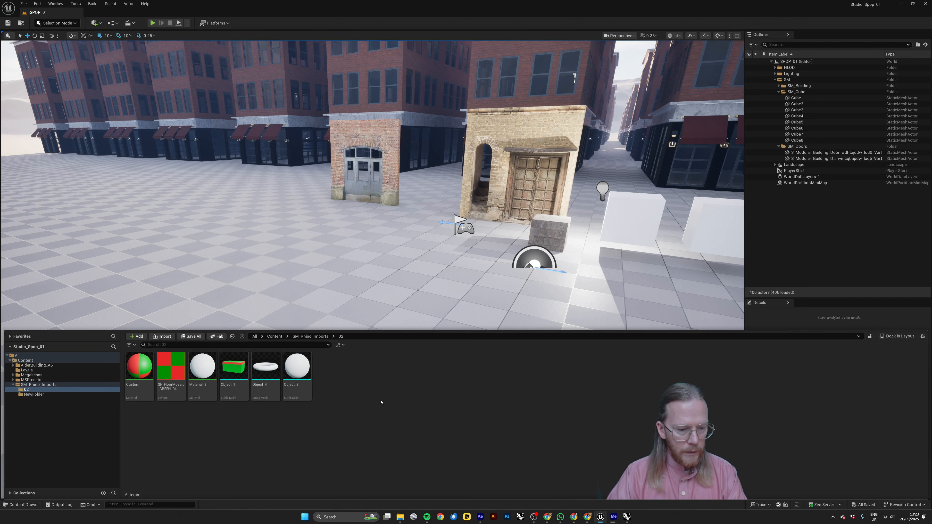
click(141, 369)
click(282, 437)
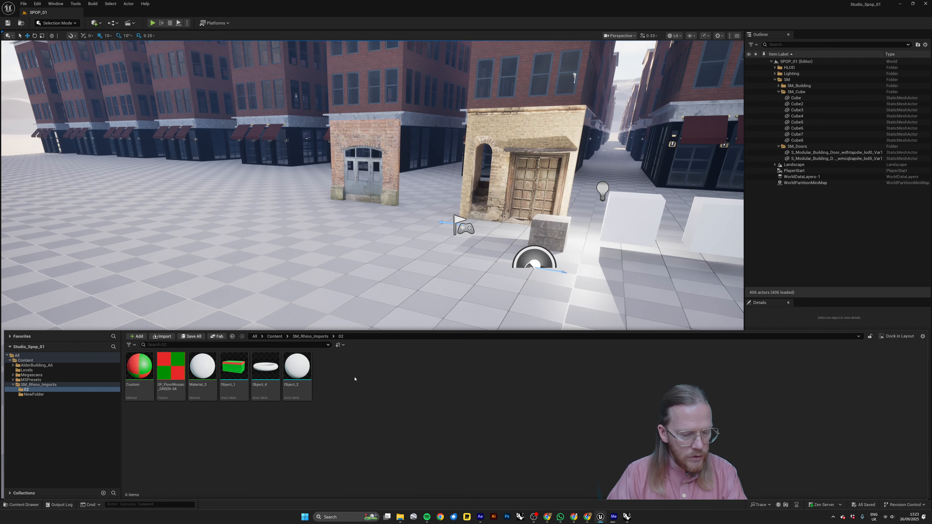
Place Object_1, Object_2 and Object_4 together in the level near the white cubes and shift them along the ground.
right_drag(424, 229, 416, 242)
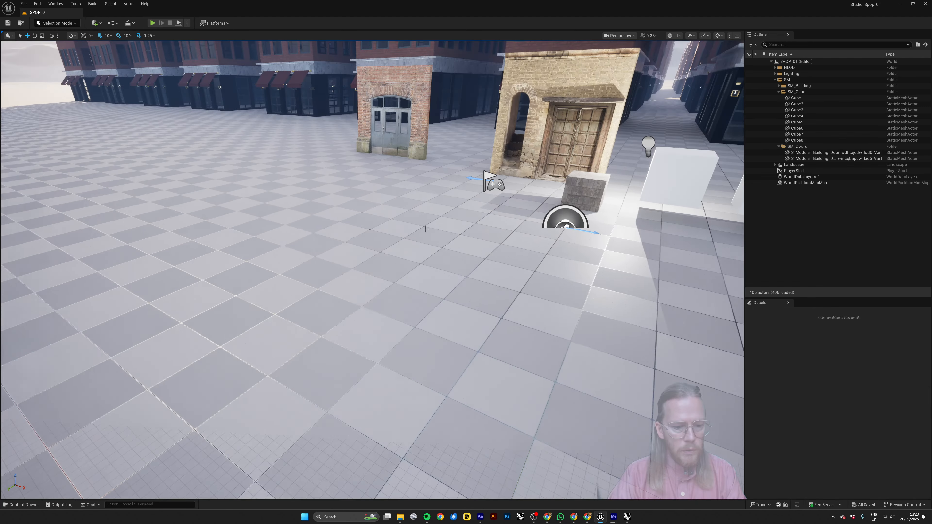
click(21, 504)
click(298, 367)
shift+click(240, 373)
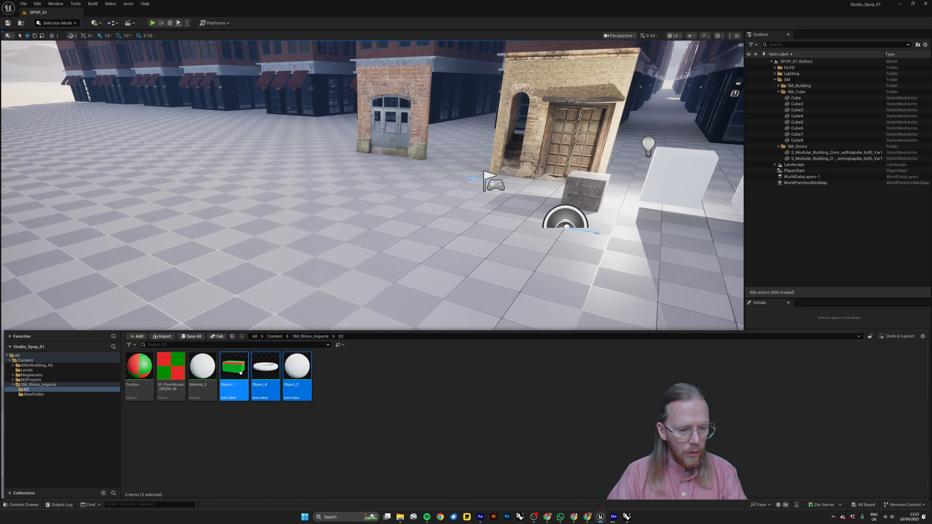
drag(240, 373, 622, 236)
right_drag(587, 277, 601, 262)
key(s)
right_drag(537, 307, 537, 300)
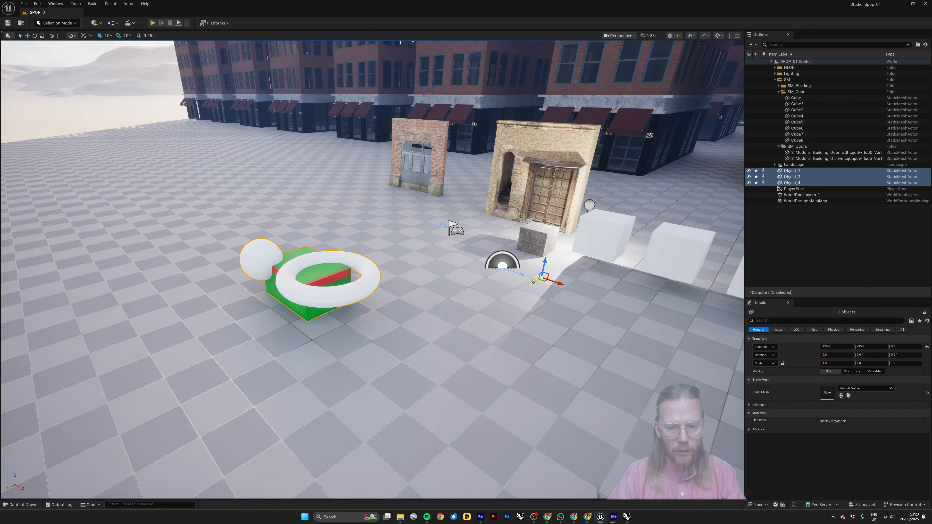
mouse_move(533, 282)
mouse_down()
mouse_move(446, 336)
mouse_move(484, 323)
mouse_move(470, 312)
mouse_move(488, 290)
mouse_move(526, 292)
mouse_up()
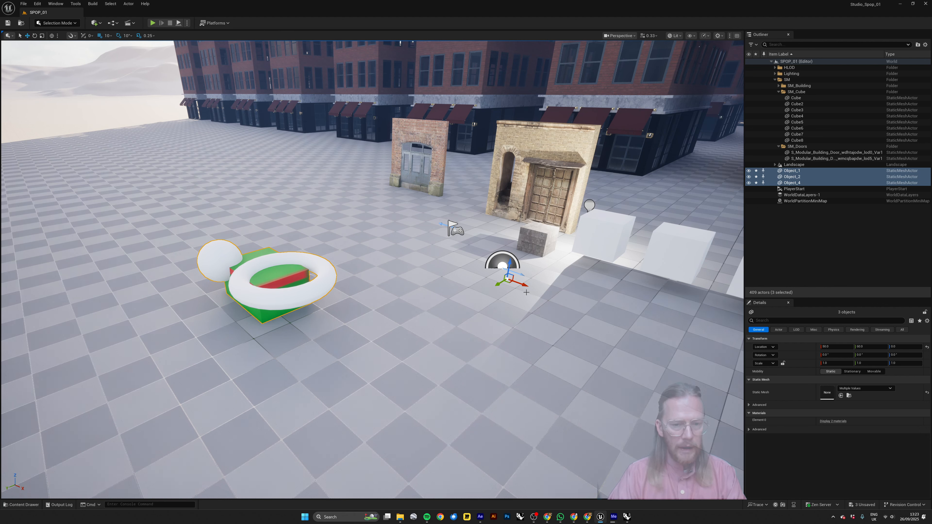
right_drag(526, 293, 529, 298)
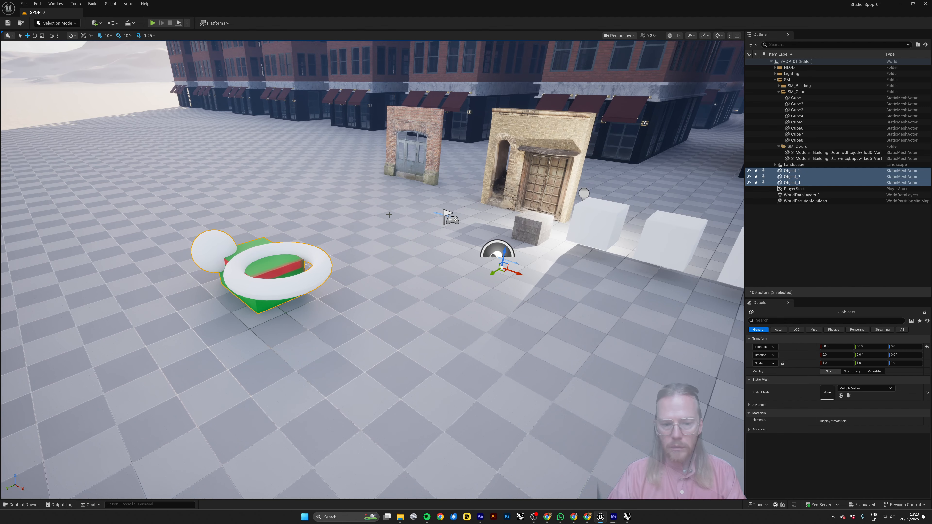
Switch to Rhino and set the Top viewport's display mode to Shaded.
key(alt+Tab)
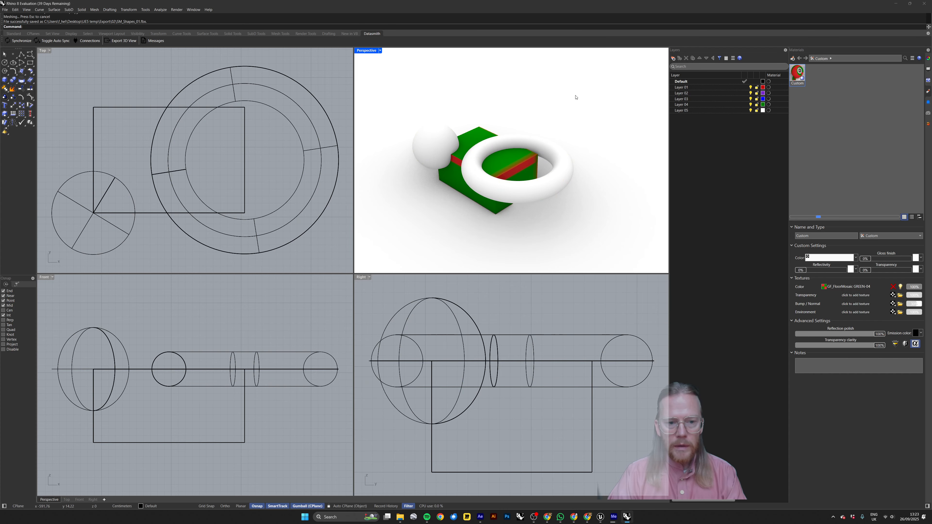
scroll(283, 195, down, 10)
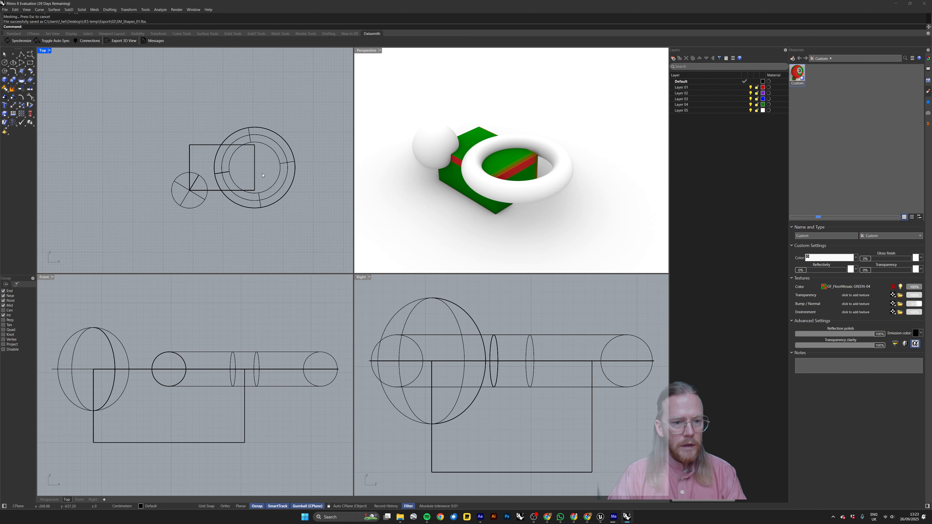
right_drag(295, 173, 256, 180)
click(43, 54)
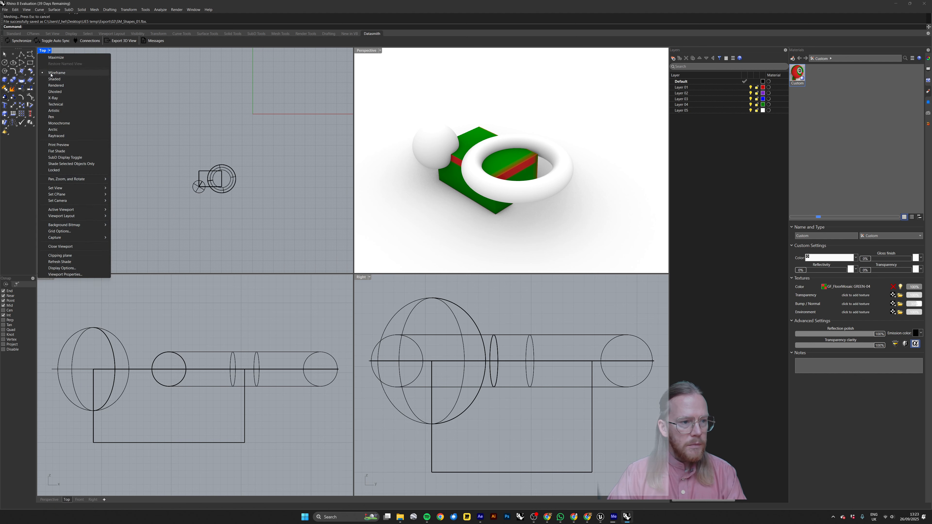
click(70, 80)
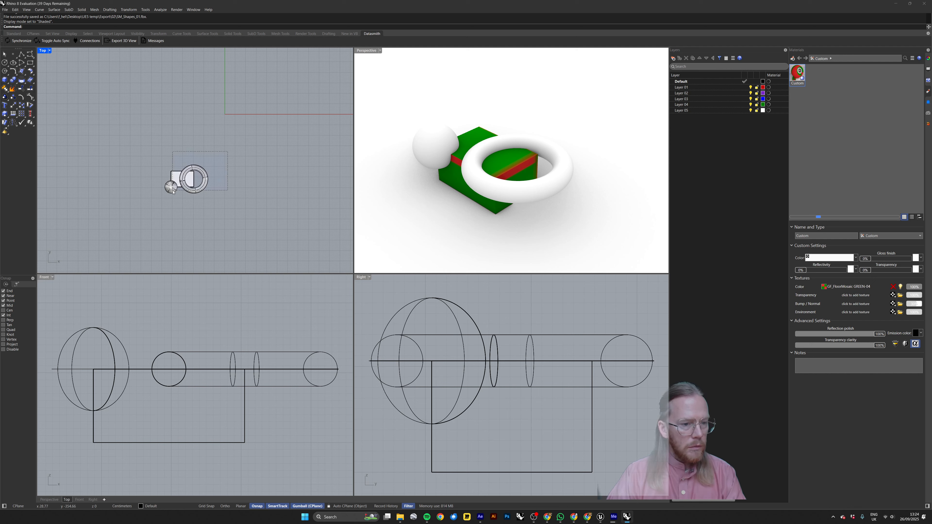
Enable the Project object snap and move the sphere, box and torus from the box's upper-left corner in Top view to the origin (0).
drag(173, 191, 172, 193)
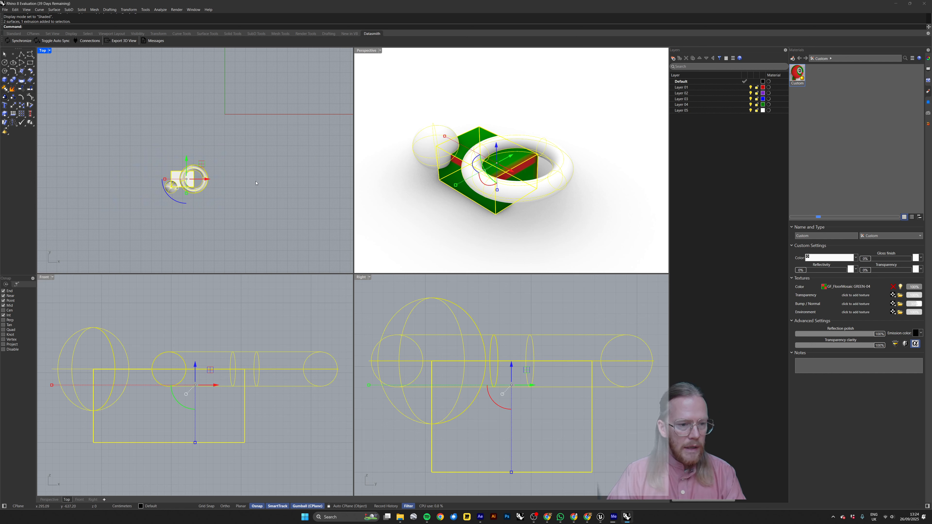
text(move)
key(Return)
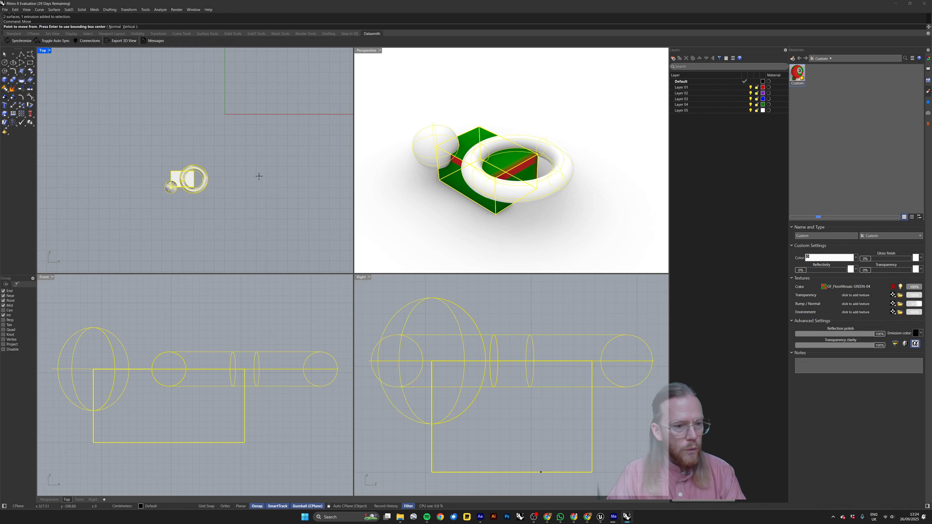
scroll(178, 175, up, 4)
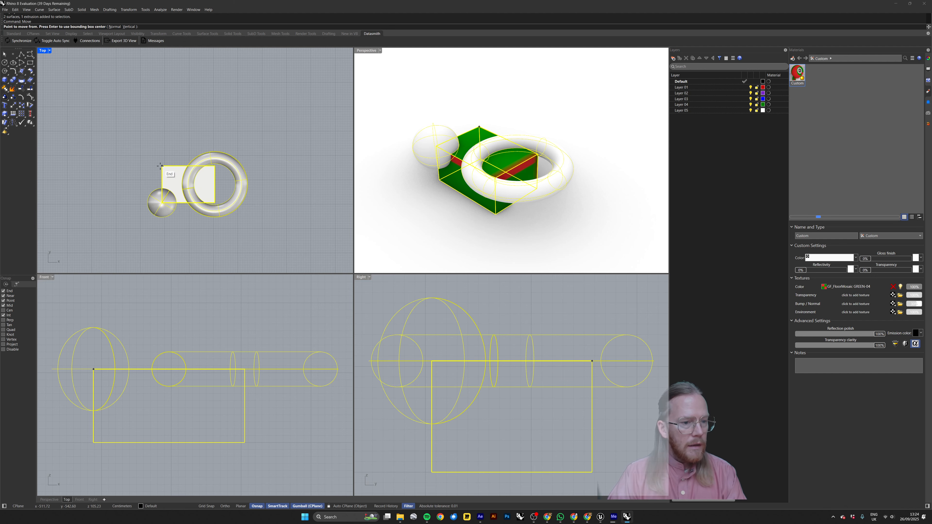
click(3, 345)
click(162, 166)
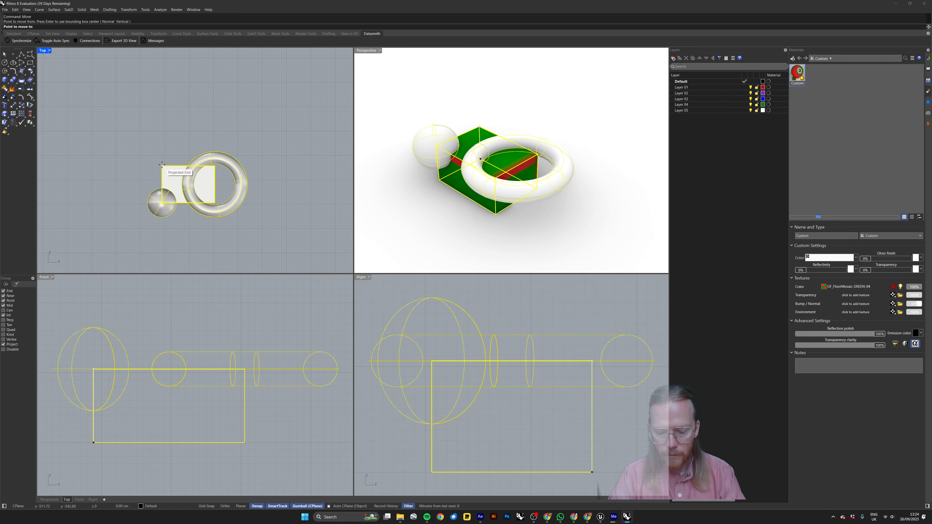
text(0)
key(Return)
scroll(181, 153, down, 3)
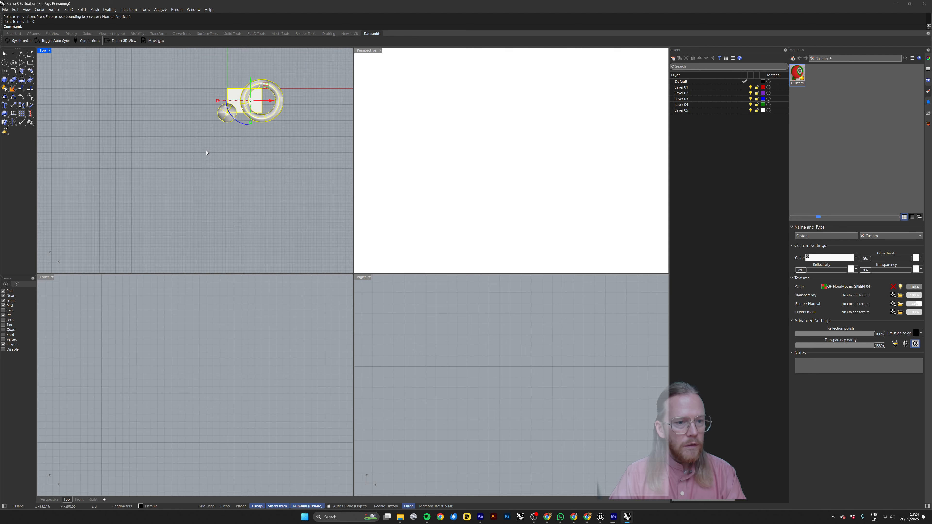
Zoom all viewports to the selected shapes, and shift the sphere, box and torus away from the origin in Top view.
text(ZSA)
key(Return)
click(169, 97)
scroll(169, 100, down, 12)
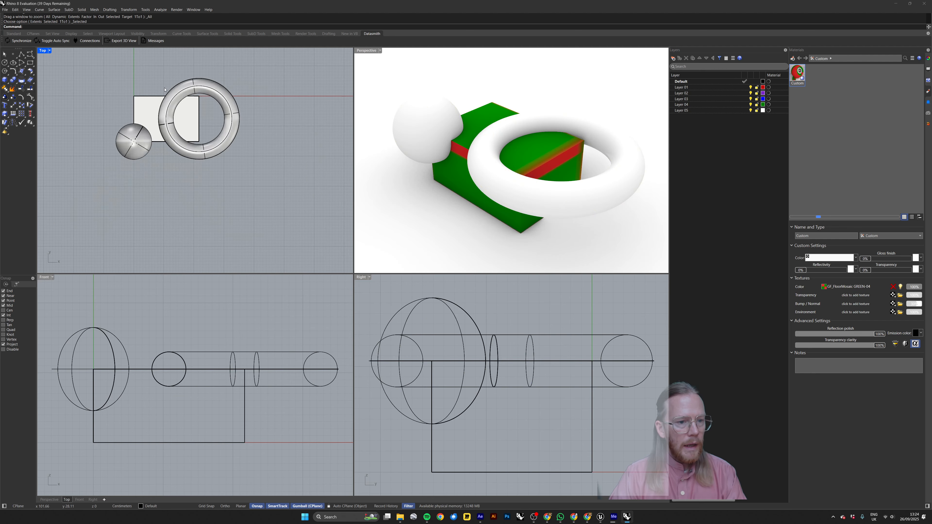
drag(198, 134, 153, 202)
click(158, 120)
Move the selected shapes back from the box's upper-left corner to the origin (0).
text(move)
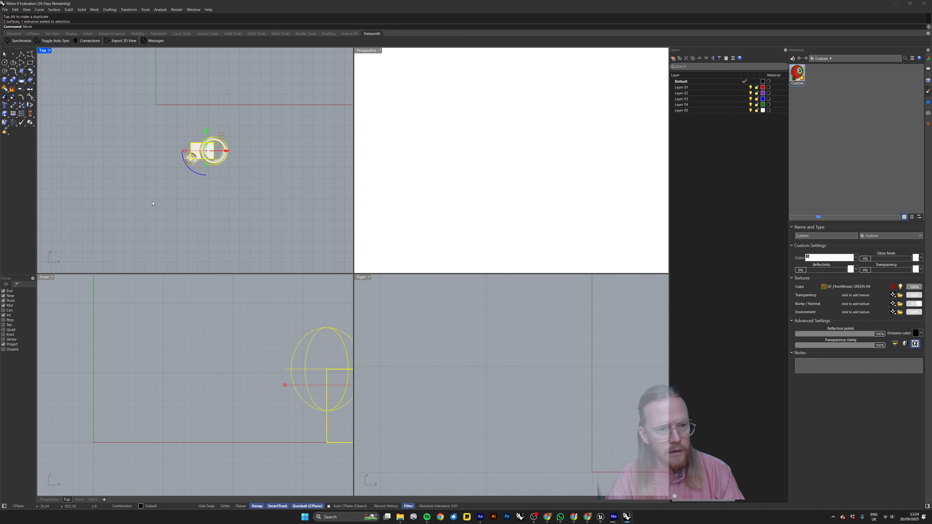
key(Return)
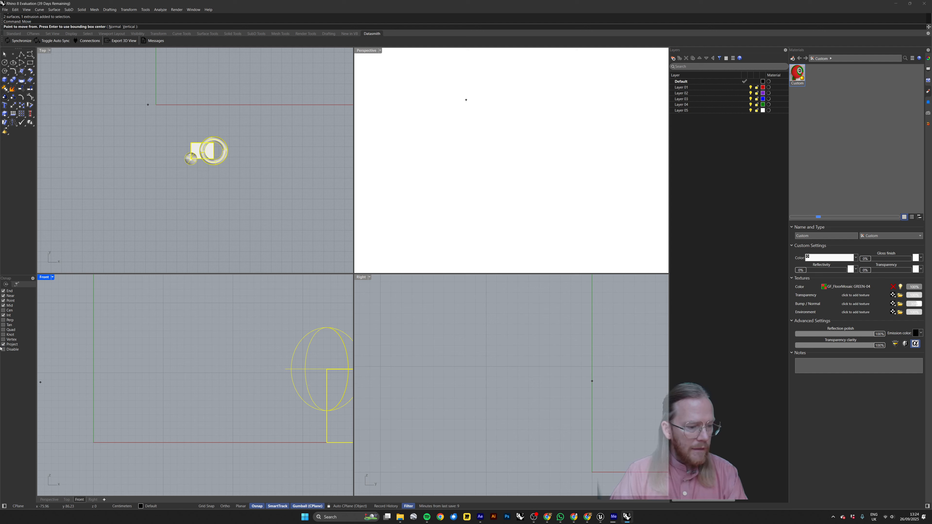
click(191, 142)
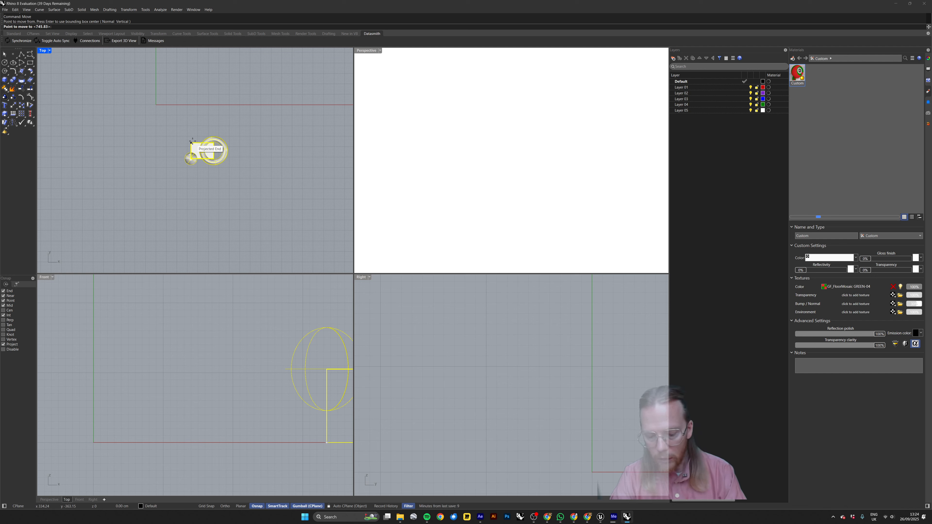
text(0)
key(Return)
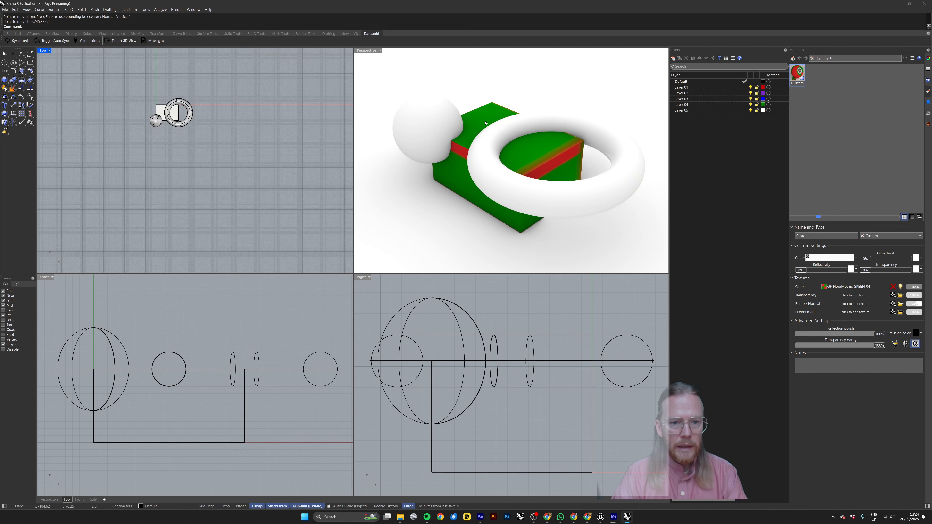
Draw a rectangular plane around the shapes in Front view and shift it in Top view so it cuts through the box.
mouse_move(486, 122)
right_down()
mouse_move(489, 143)
mouse_move(501, 130)
right_up()
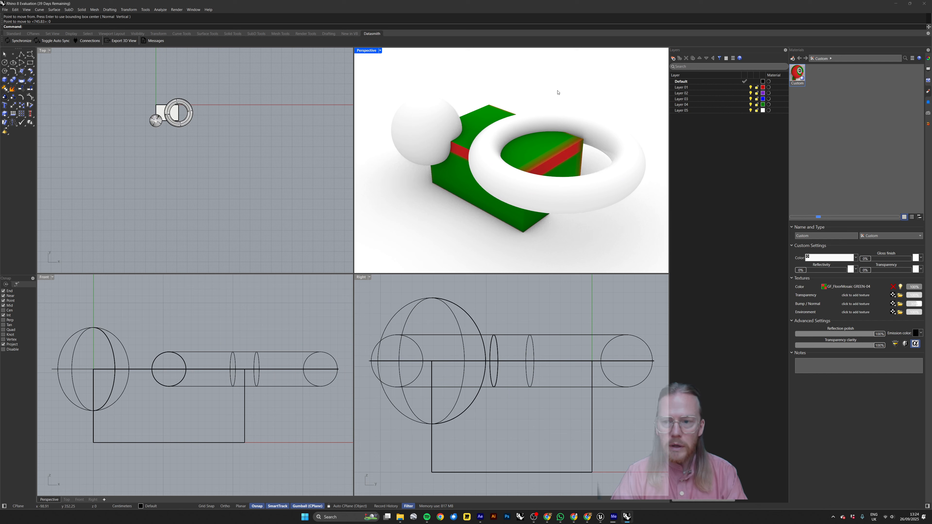
shift+right_drag(564, 88, 557, 91)
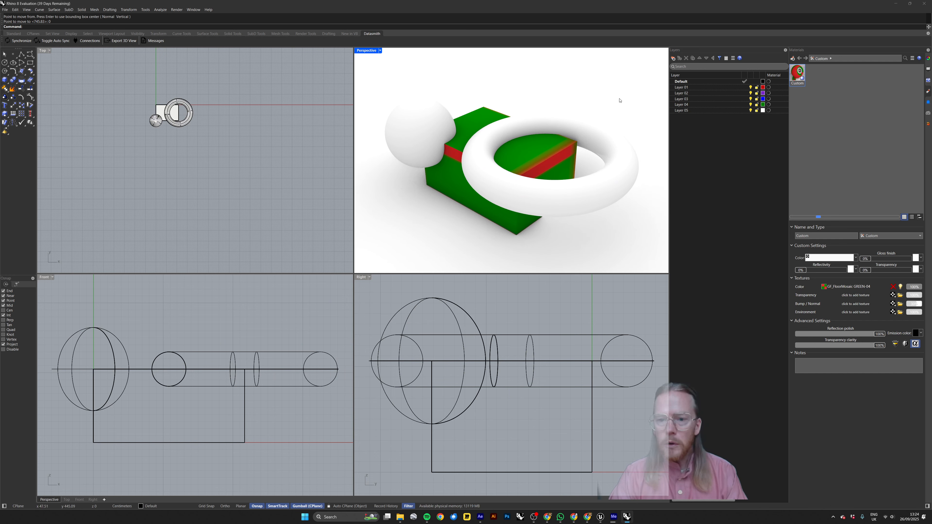
click(161, 195)
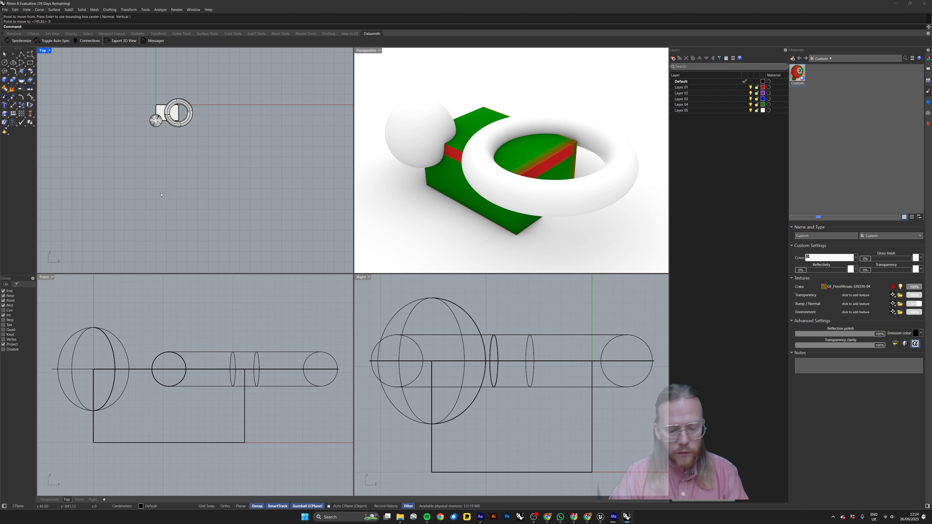
text(Pla)
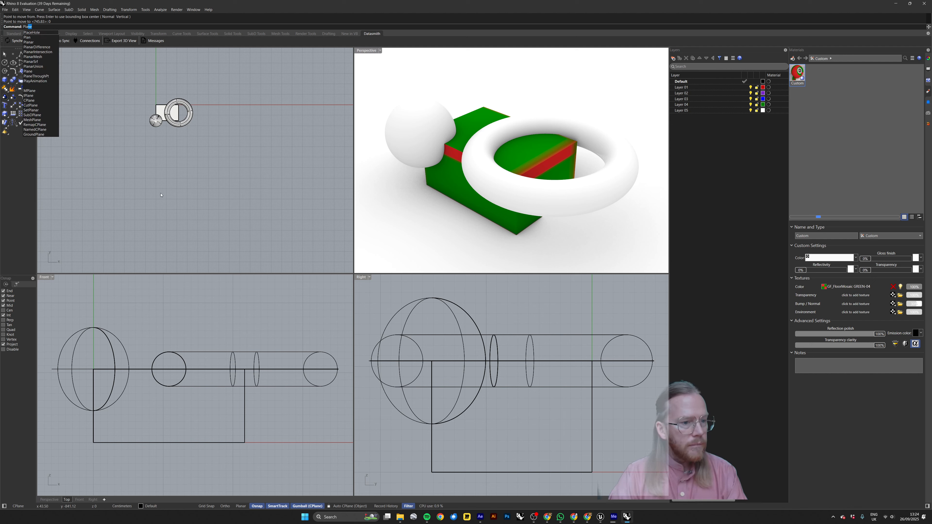
key(Return)
scroll(242, 343, down, 10)
click(248, 331)
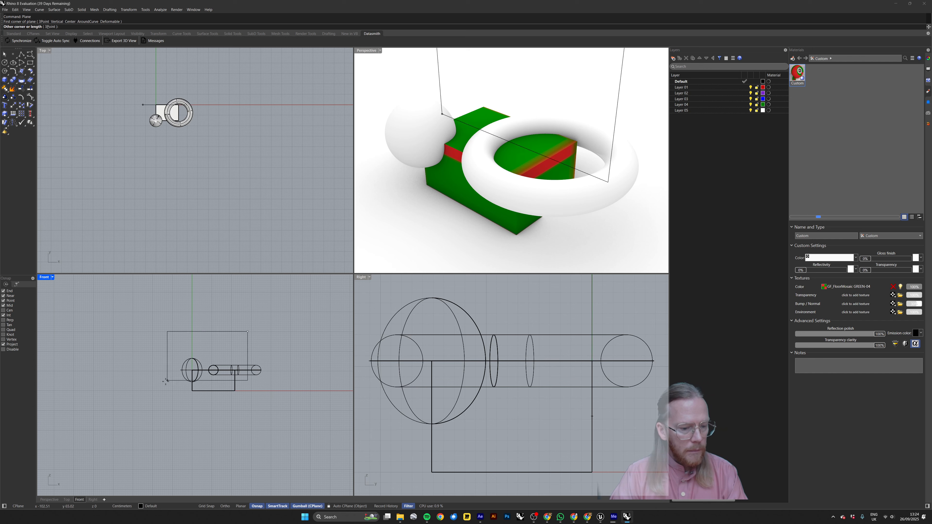
click(152, 386)
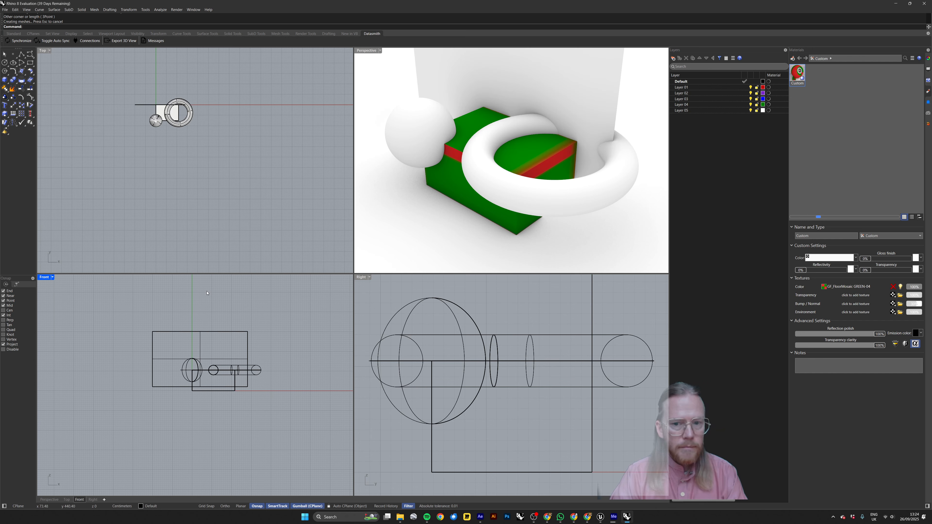
click(148, 107)
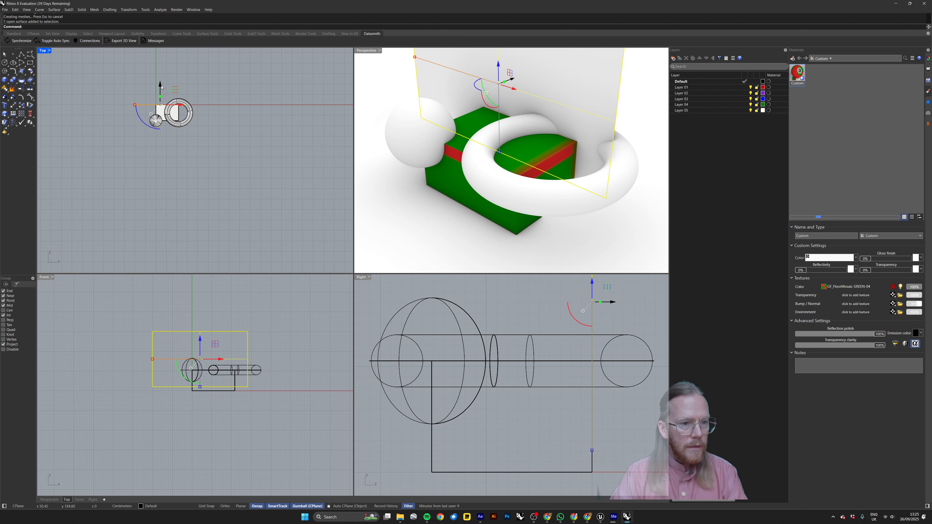
drag(164, 89, 184, 112)
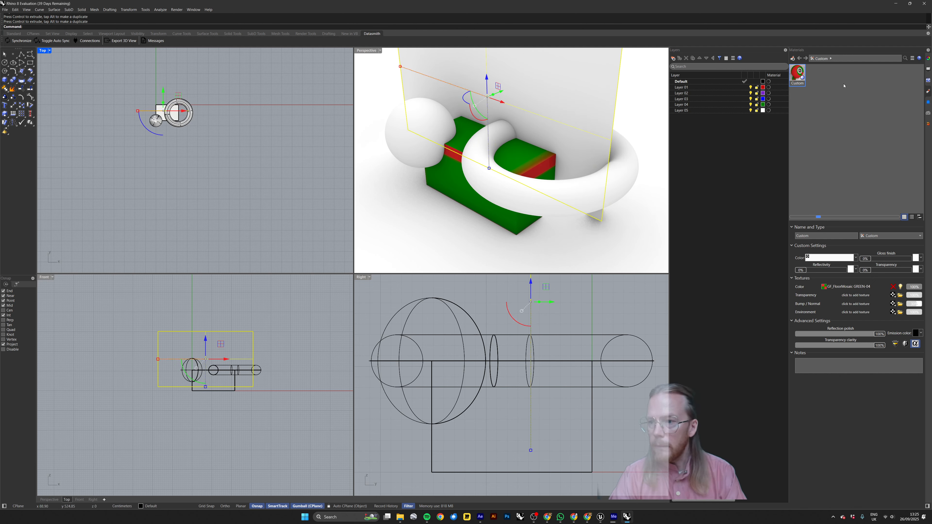
Create a second Custom material and load the GF_FloorMosaic GREEN-03 image as its color texture.
right_click(836, 91)
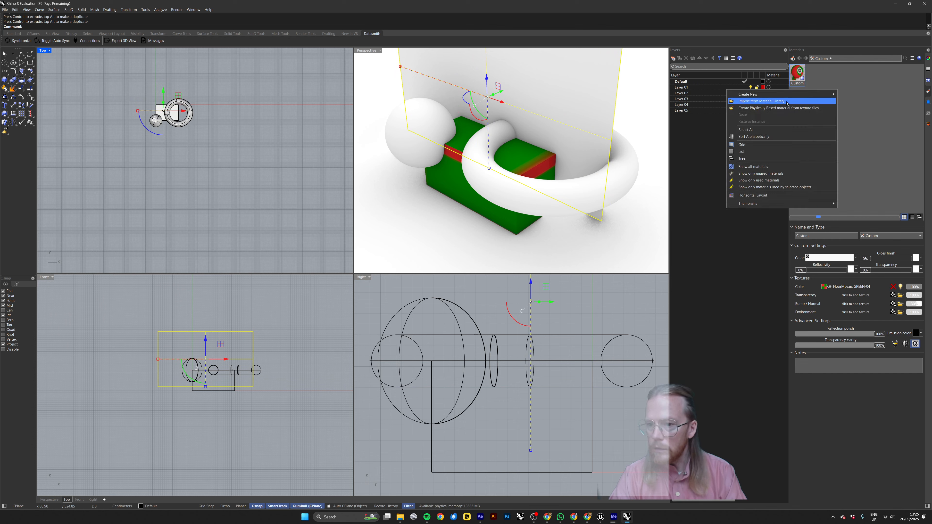
mouse_move(826, 95)
click(853, 109)
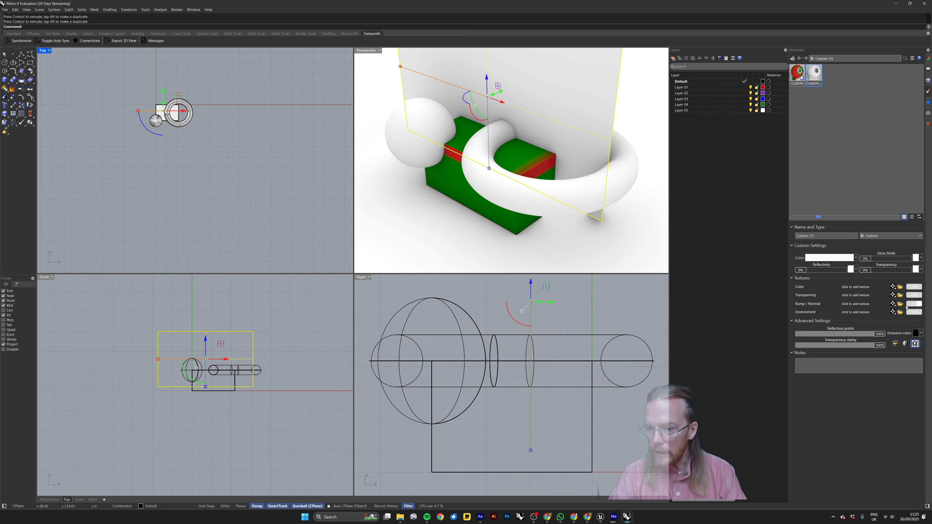
click(900, 287)
click(388, 164)
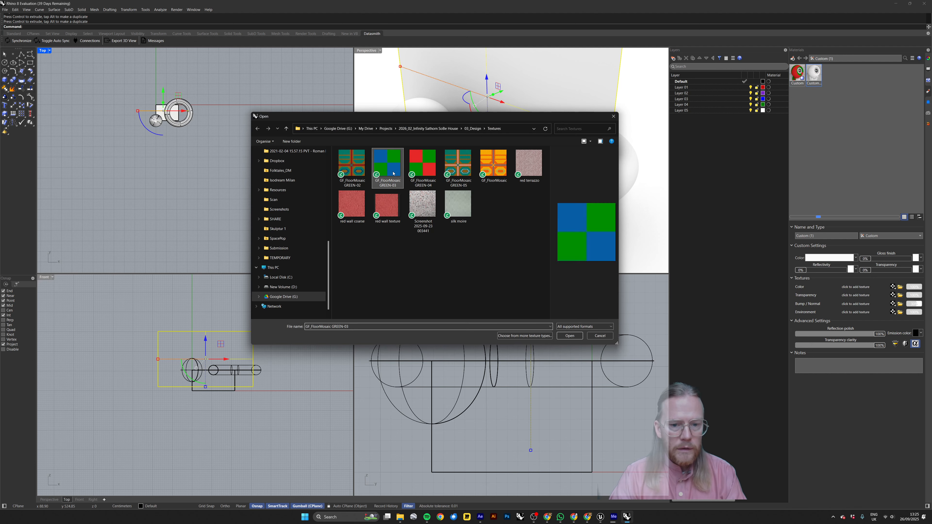
click(569, 336)
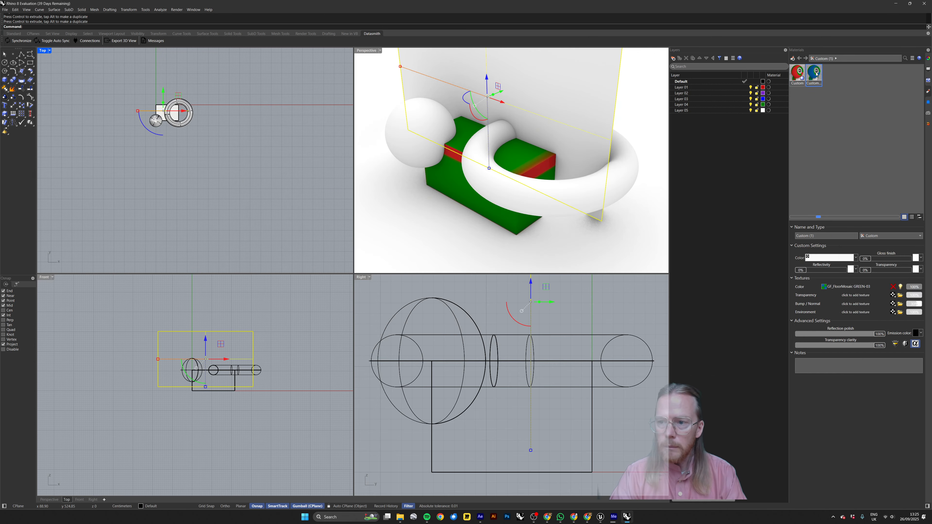
Assign the Custom (1) material to the selected plane and inspect the texture in the Perspective view.
right_click(819, 75)
click(824, 78)
right_drag(491, 107, 472, 135)
scroll(482, 102, down, 6)
click(605, 118)
right_drag(605, 119, 548, 142)
Select the plane and all three shapes, start exporting them, and create a folder named 03 inside the Export folder.
drag(536, 101, 427, 209)
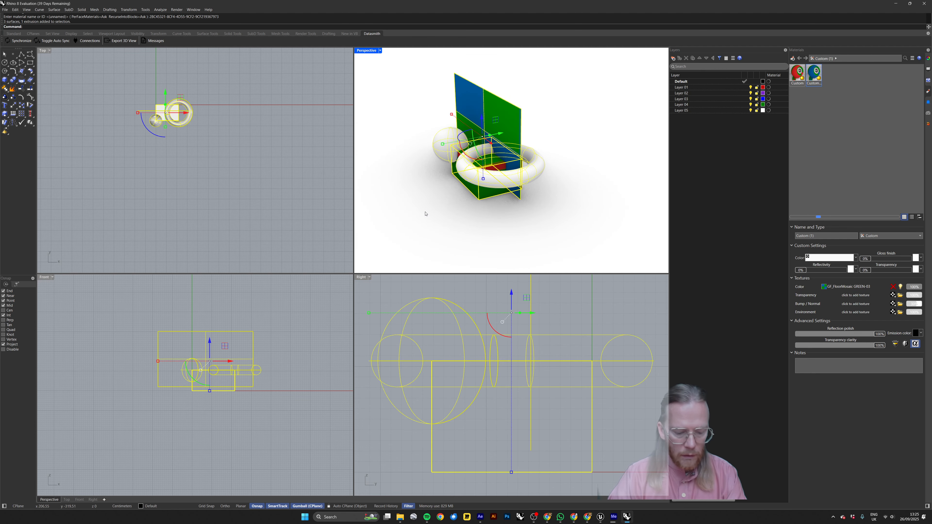
text(Export)
key(Return)
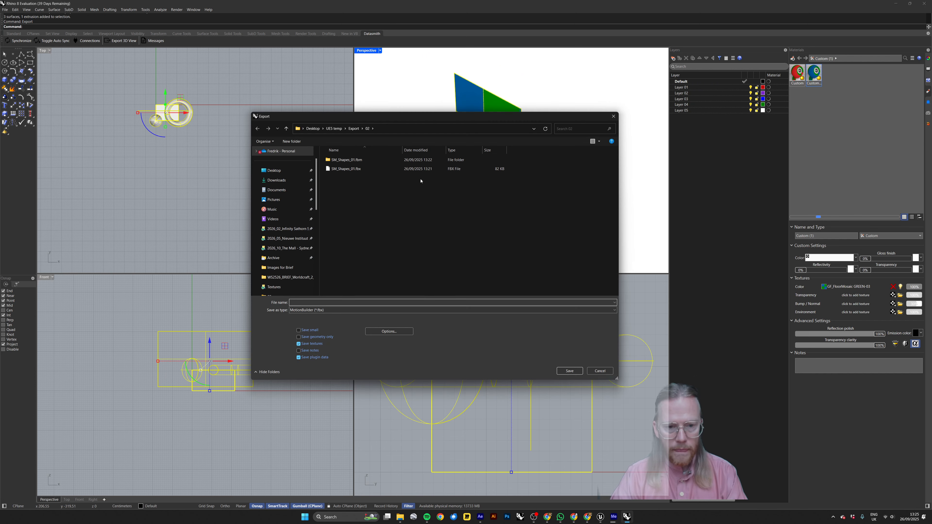
click(354, 128)
click(293, 144)
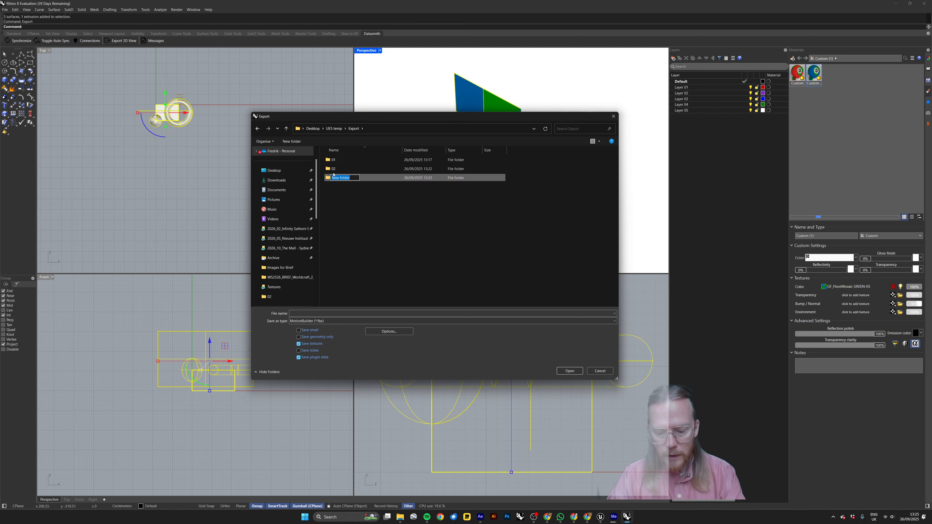
text(03)
key(Return)
key(Return)
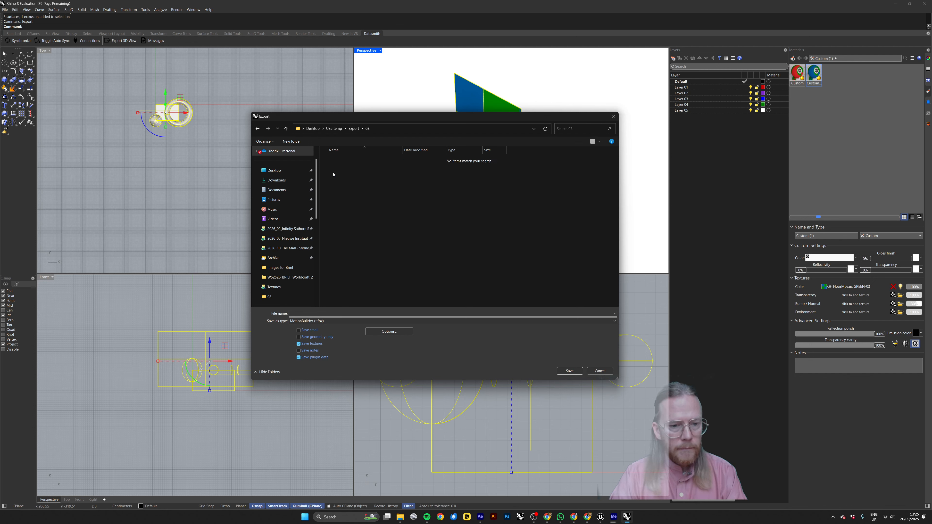
Reuse the file name from folder 02 for the export into folder 03, changing it to SM_Shapes_03.fbx.
click(353, 128)
double_click(346, 169)
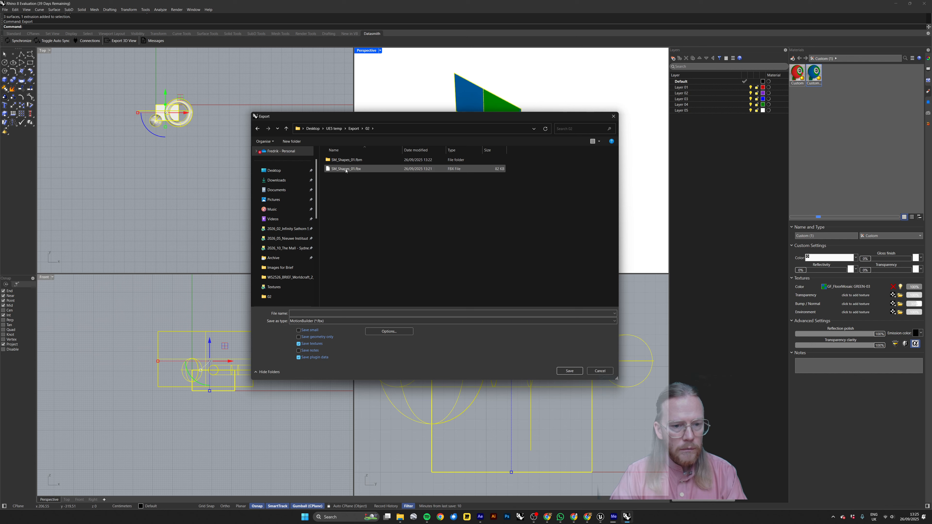
click(338, 170)
click(339, 171)
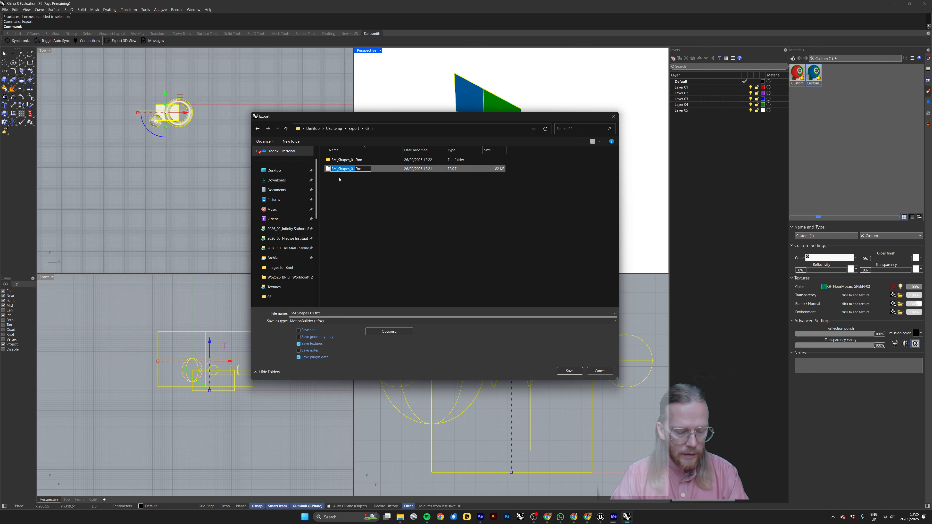
click(354, 128)
click(330, 178)
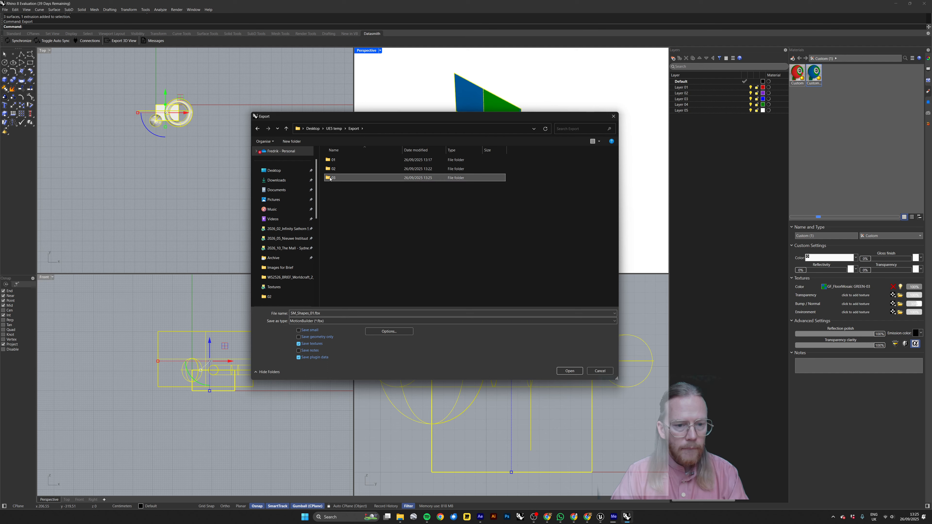
double_click(330, 178)
click(311, 314)
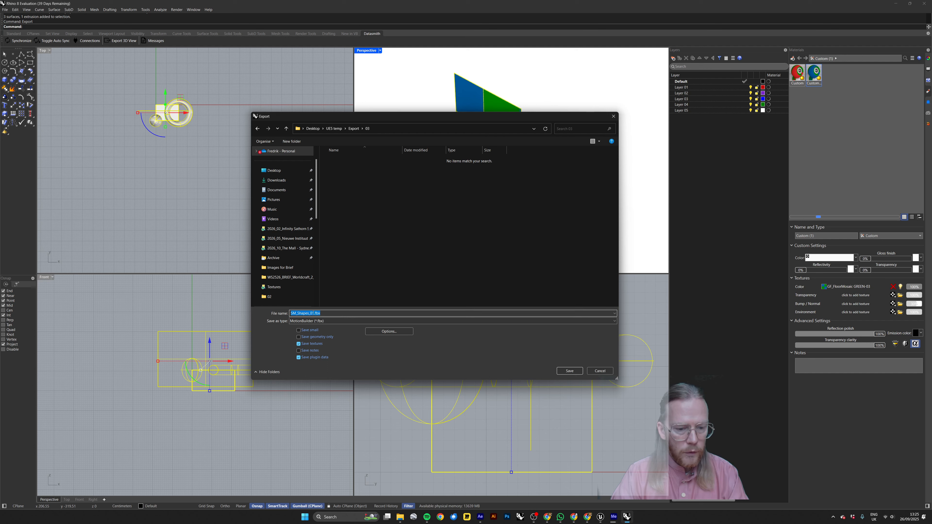
click(313, 313)
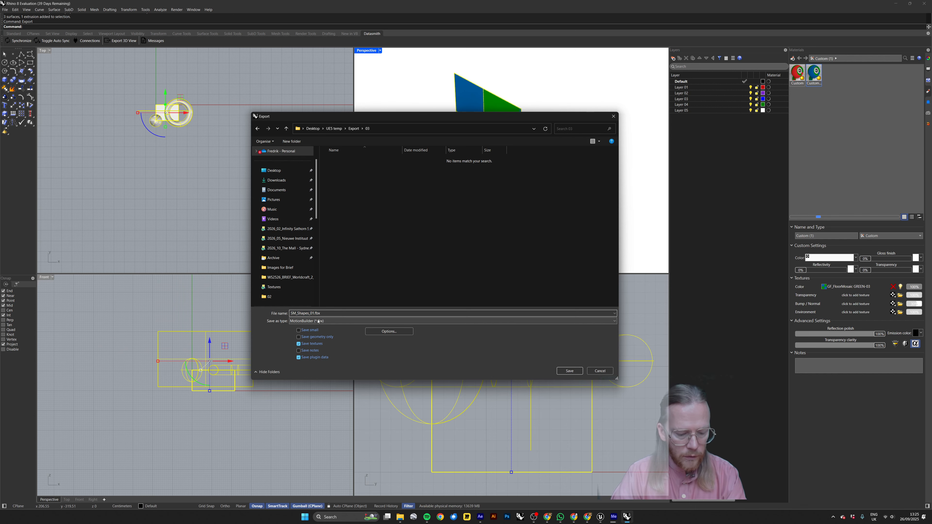
key(Delete)
text(3)
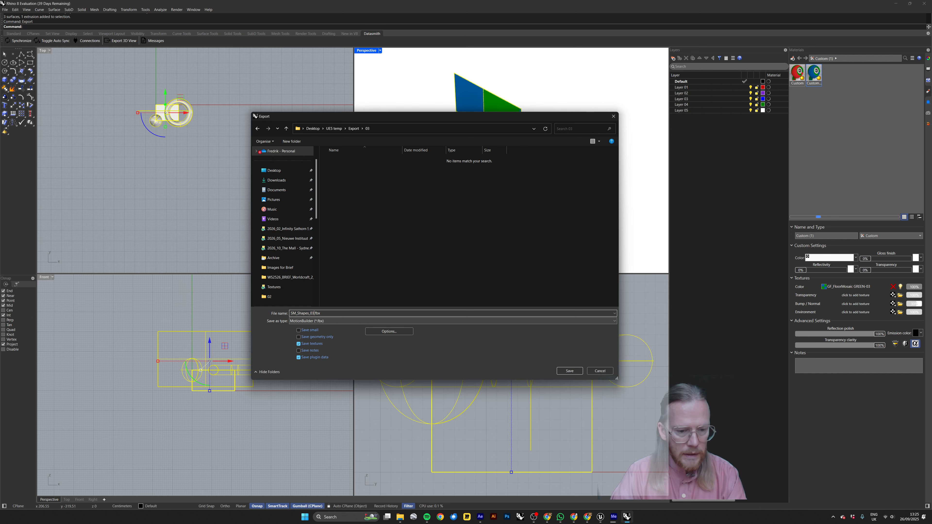
Save the FBX with meshes only, Phong materials and Version 7 binary, previewing the mesh before accepting it.
click(558, 370)
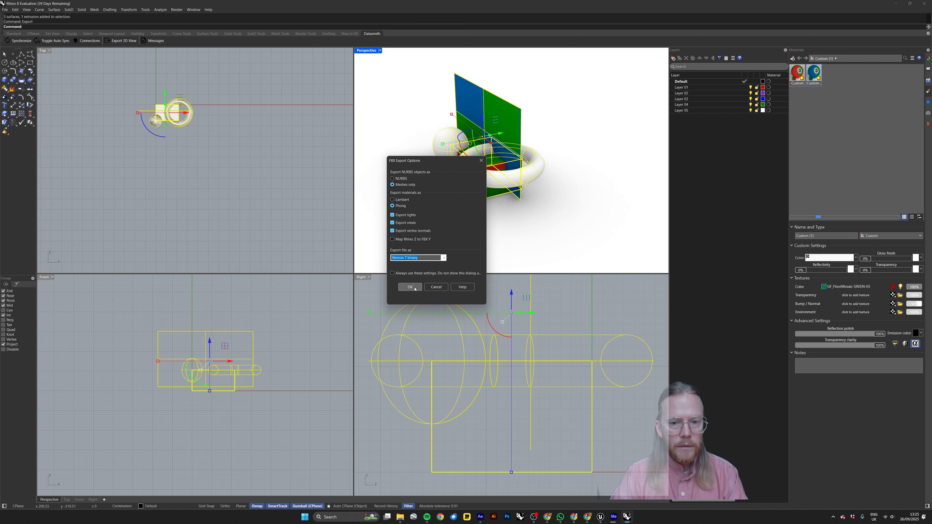
click(410, 287)
click(381, 123)
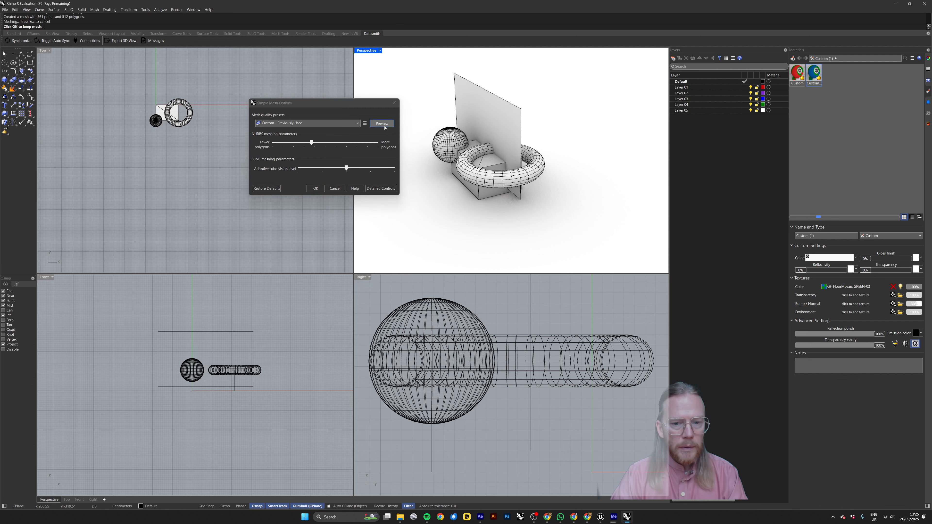
click(315, 188)
Switch to Unreal Editor, create a folder named 03 inside SM_Rhino_Imports and open it.
key(alt+Tab)
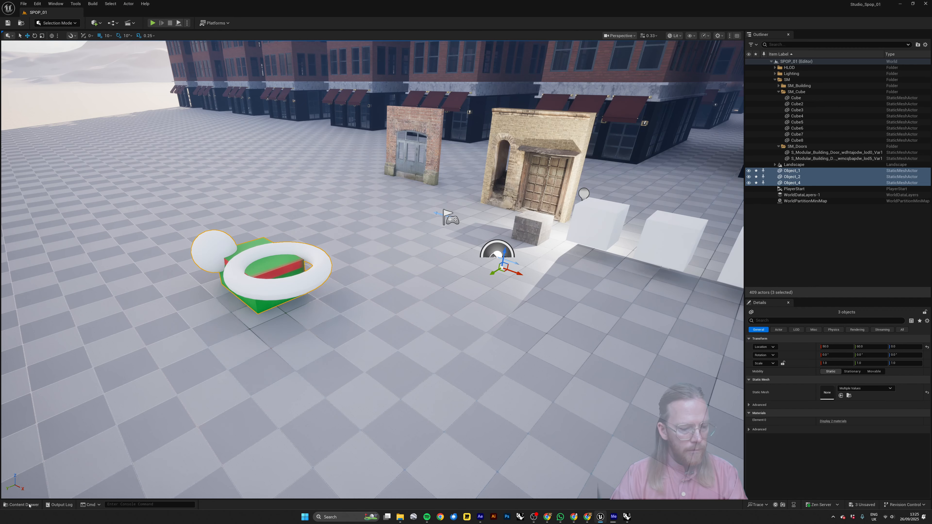
click(23, 505)
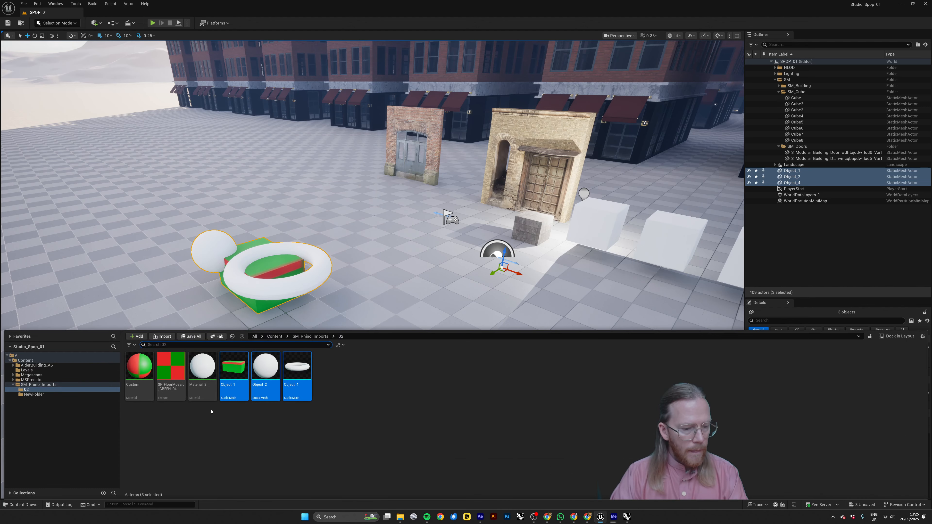
click(55, 384)
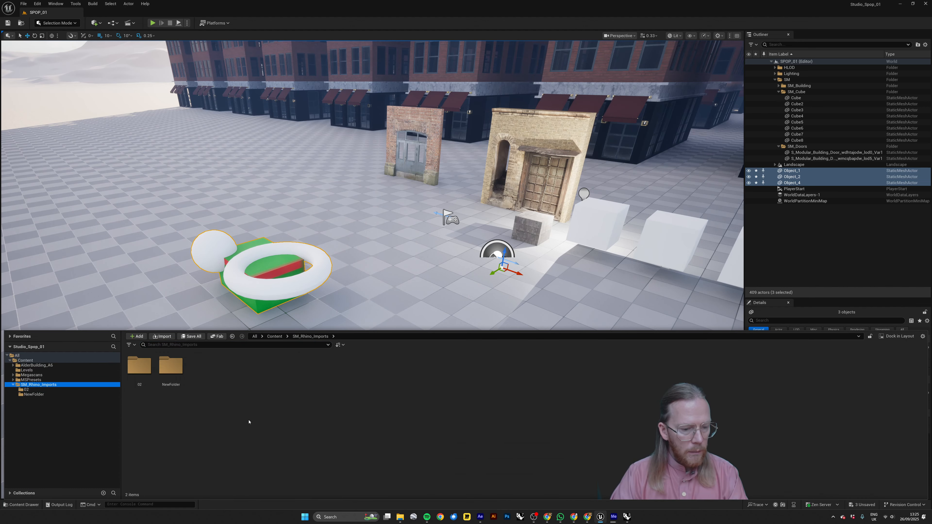
right_click(215, 392)
click(242, 196)
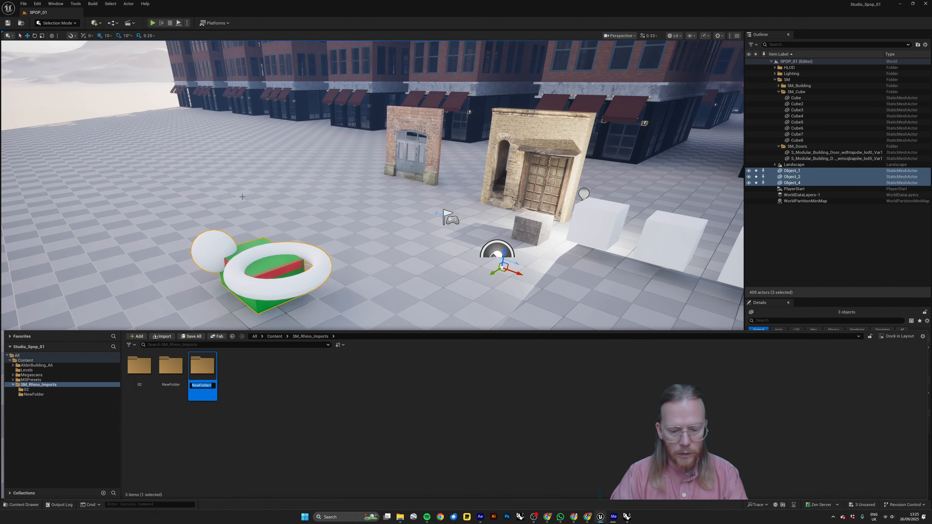
text(03)
key(Return)
key(Return)
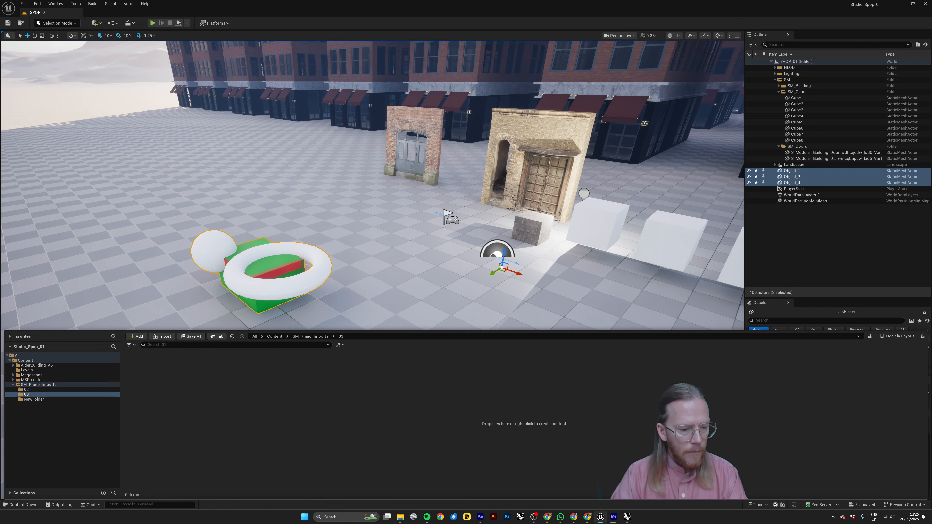
Import SM_Shapes_03.fbx from the 03 export folder into the content folder 03, accepting the import options.
click(161, 336)
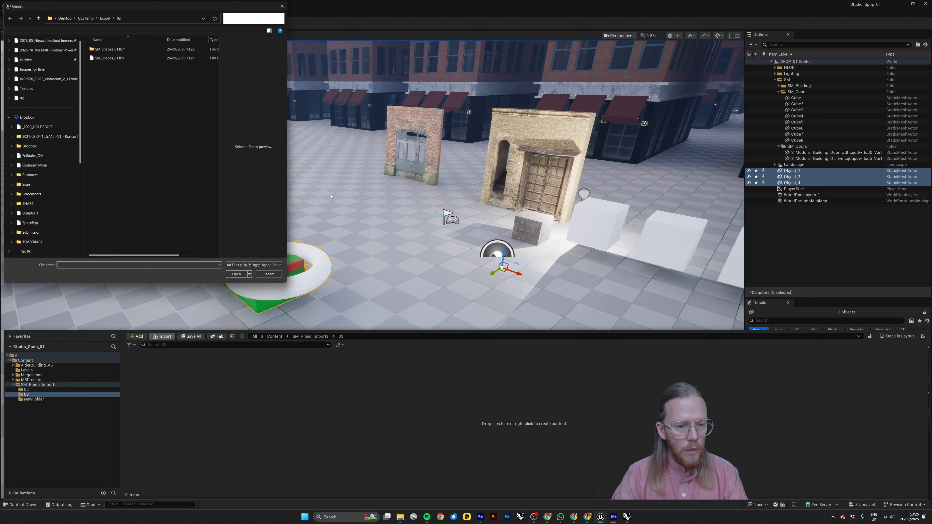
click(105, 17)
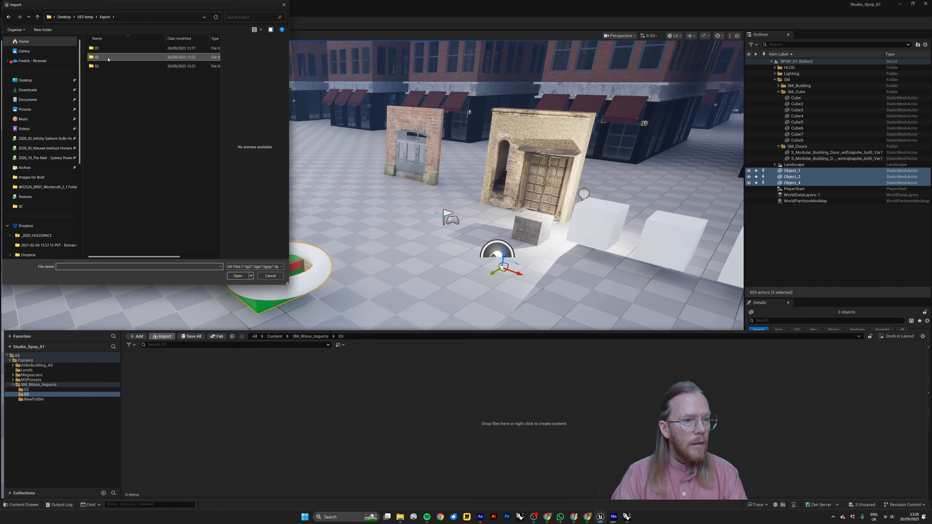
double_click(106, 66)
click(102, 48)
click(242, 275)
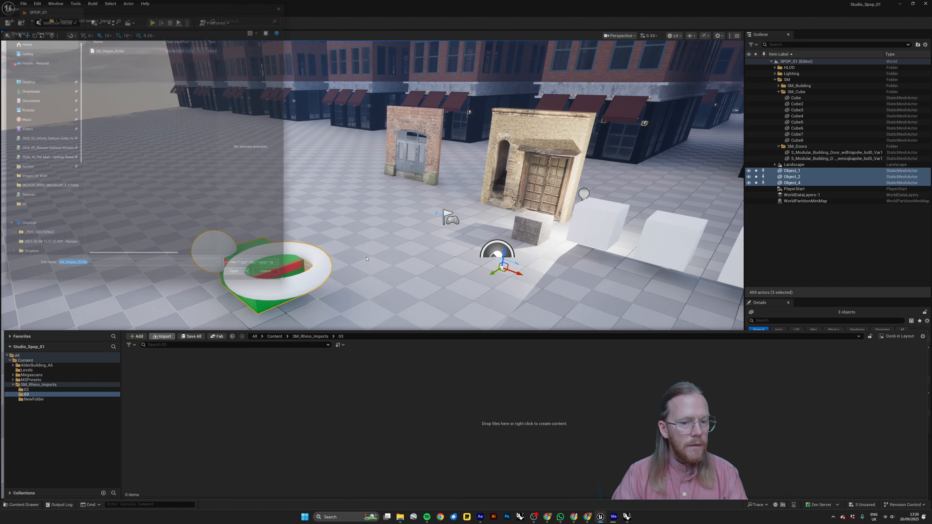
click(537, 356)
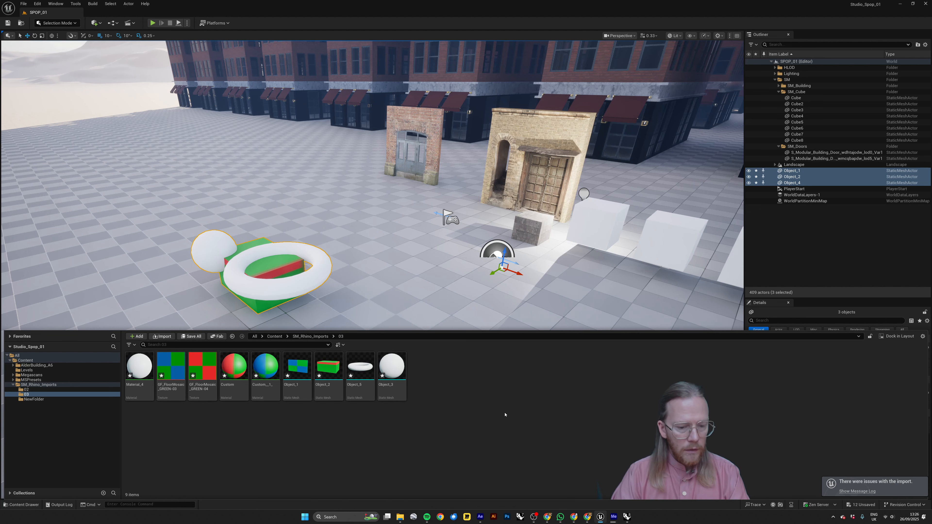
Select Object_1, Object_2 and Object_4 in the level and move them together across the floor, away from the doors.
right_drag(513, 239, 511, 229)
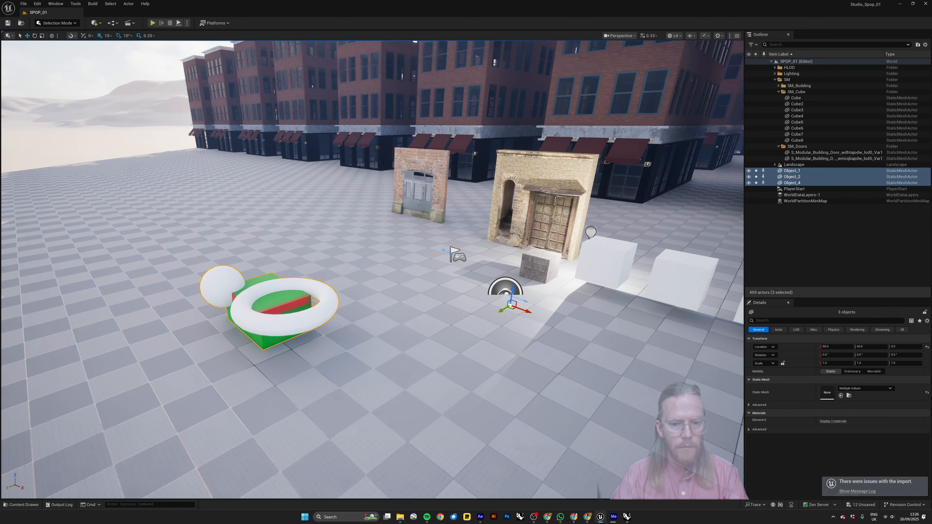
click(24, 505)
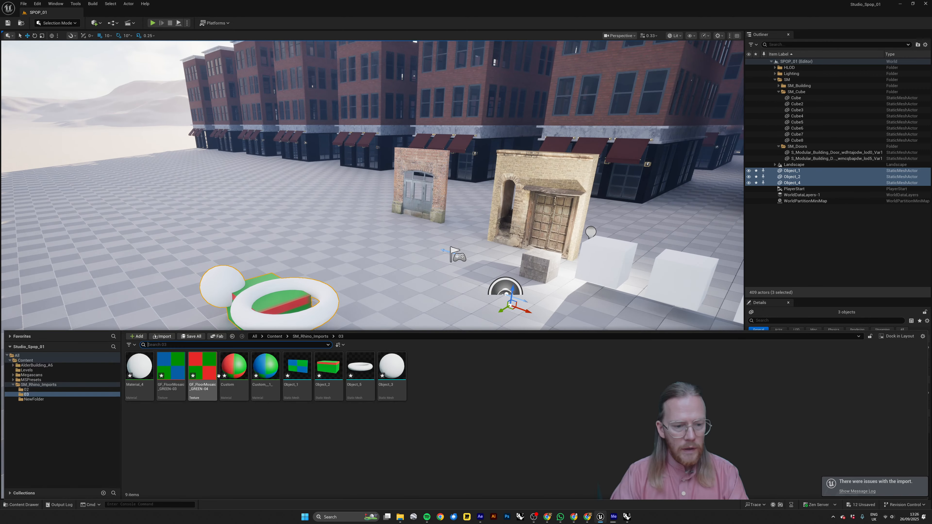
right_drag(319, 242, 315, 253)
click(794, 171)
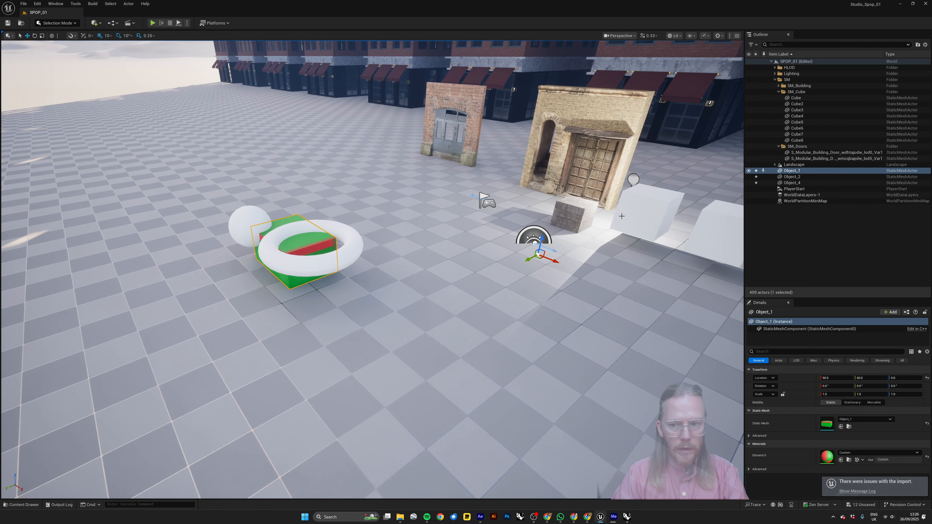
shift+click(797, 183)
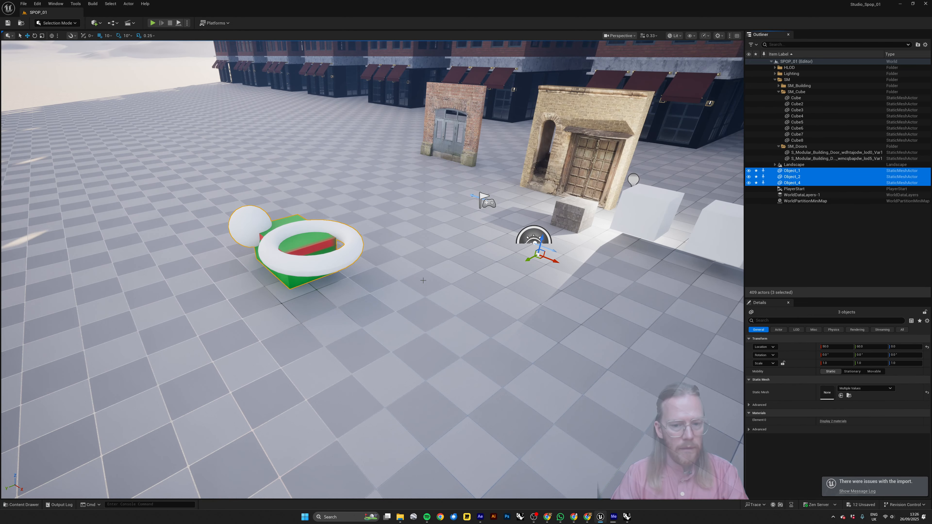
drag(560, 260, 320, 224)
right_drag(320, 225, 308, 220)
key(alt+Tab)
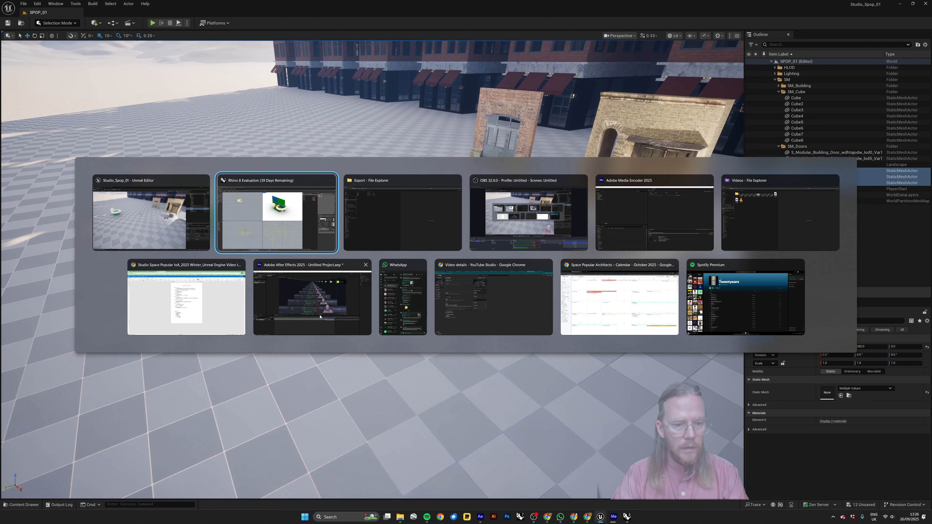
click(374, 244)
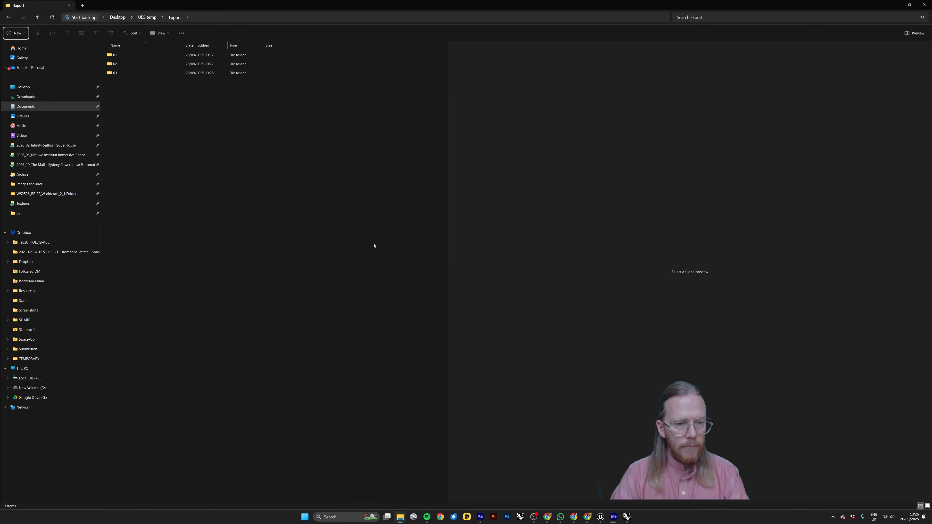
key(alt+Tab)
Place the static meshes Object_1, Object_2, Object_3 and Object_5 from folder 03 together on the level floor.
click(22, 505)
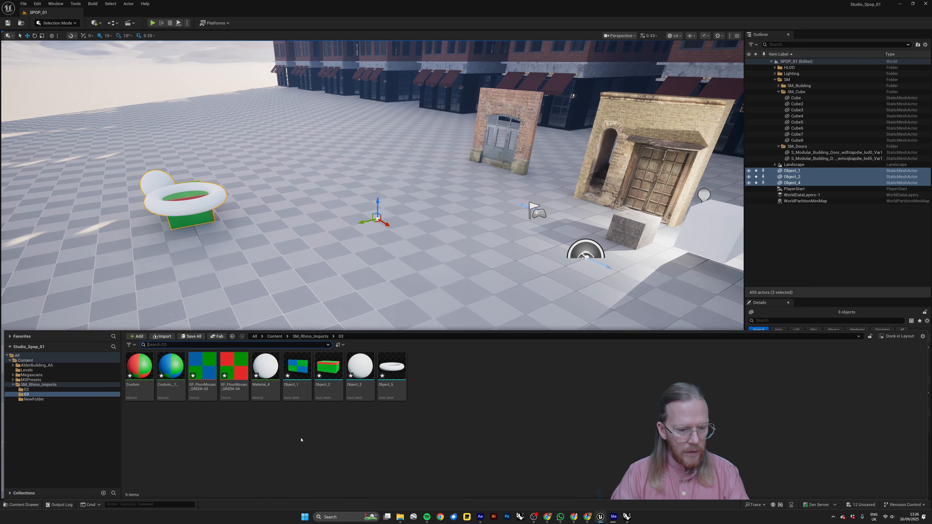
click(297, 369)
shift+click(380, 375)
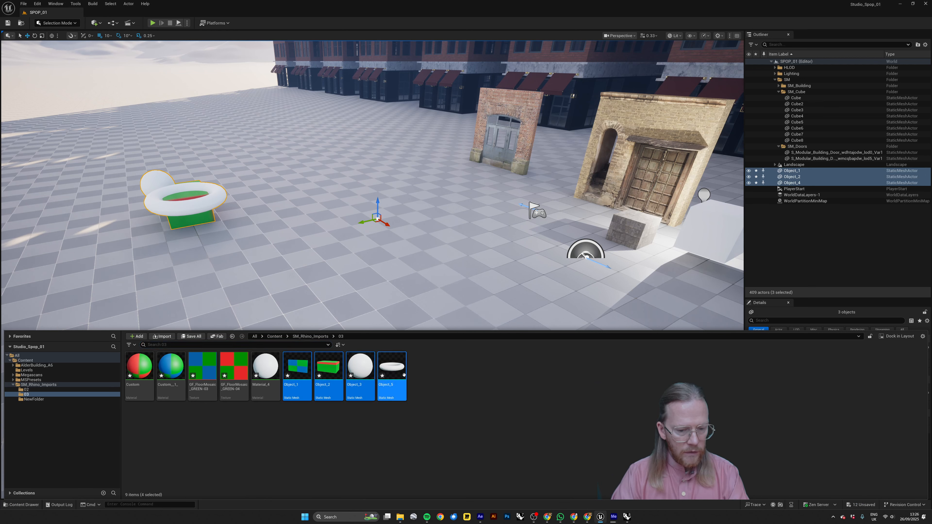
drag(383, 373, 396, 266)
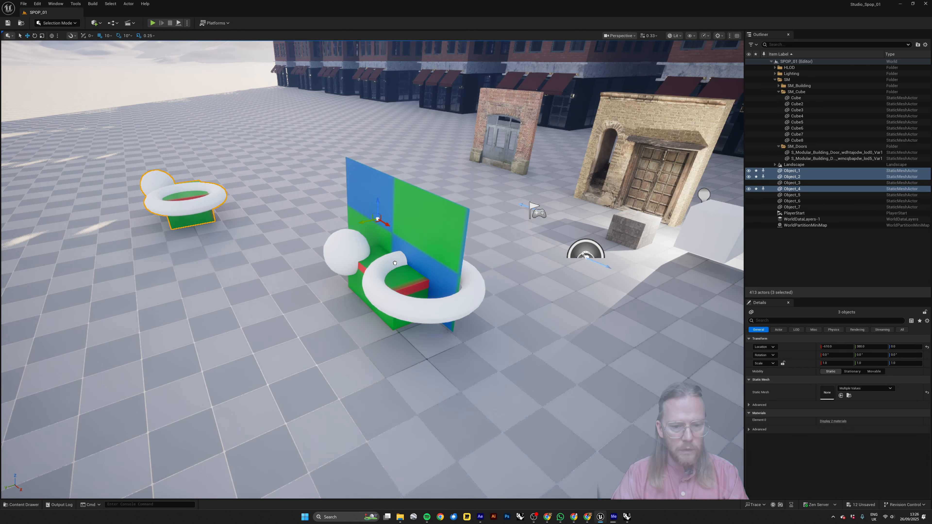
Select the four newly placed meshes and move them together across the floor, closer to the earlier group of shapes.
key(d)
right_drag(404, 301, 448, 323)
key(a)
drag(322, 313, 292, 274)
key(d)
right_drag(348, 279, 209, 283)
key(s)
key(d)
key(w)
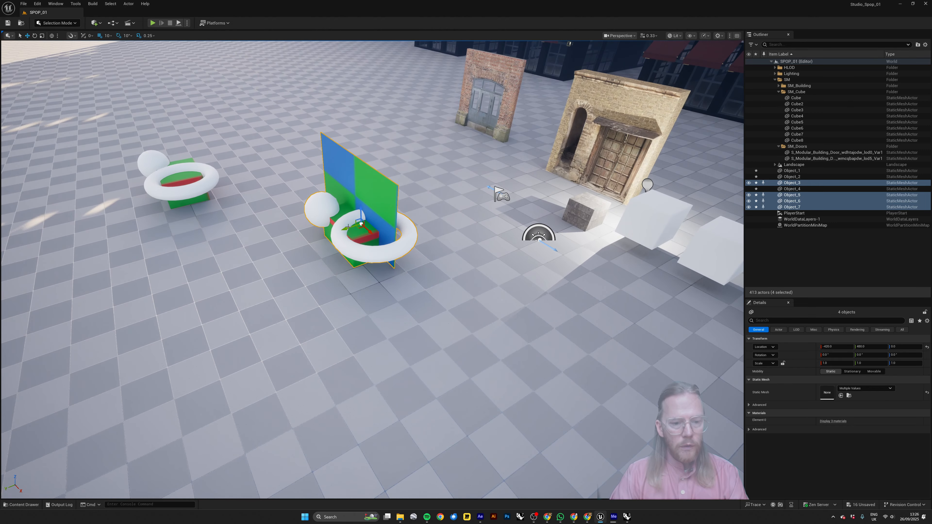
drag(347, 229, 336, 212)
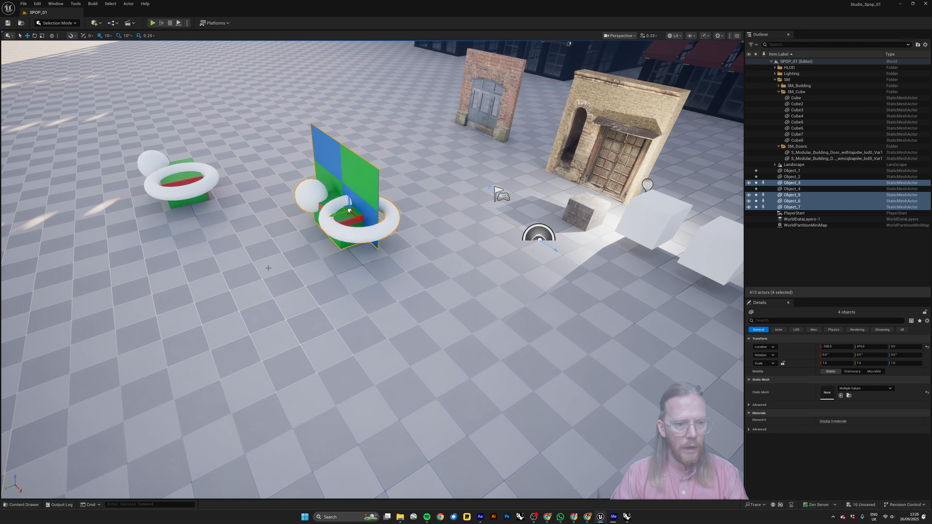
Switch to Rhino 8 with the textured shapes scene.
key(alt+Tab)
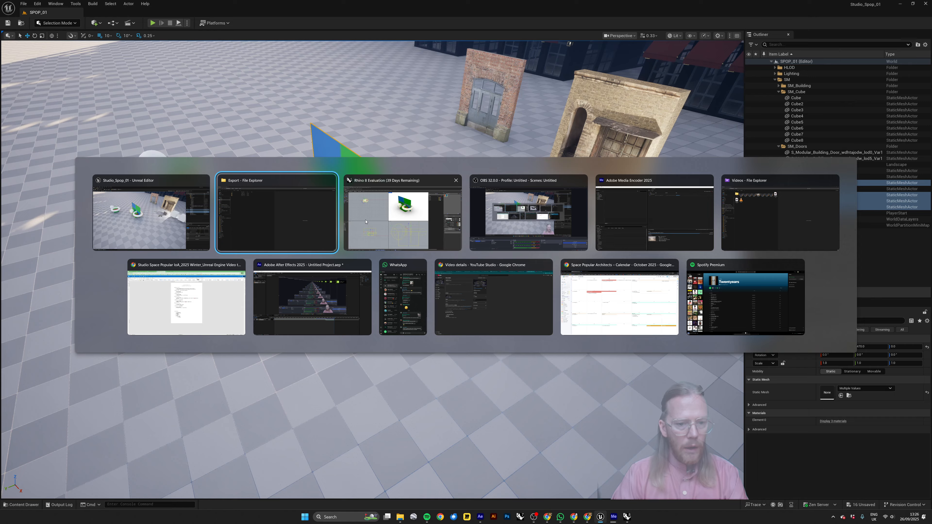
click(424, 217)
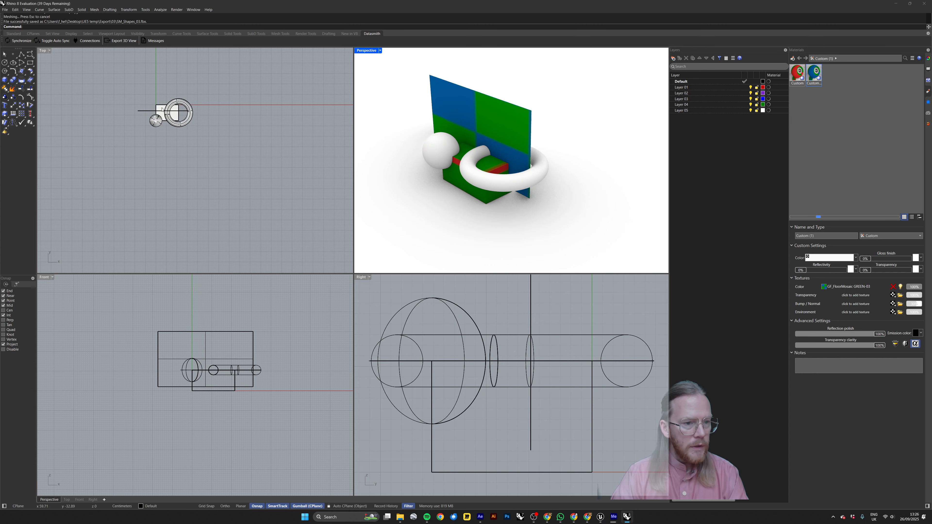
click(170, 114)
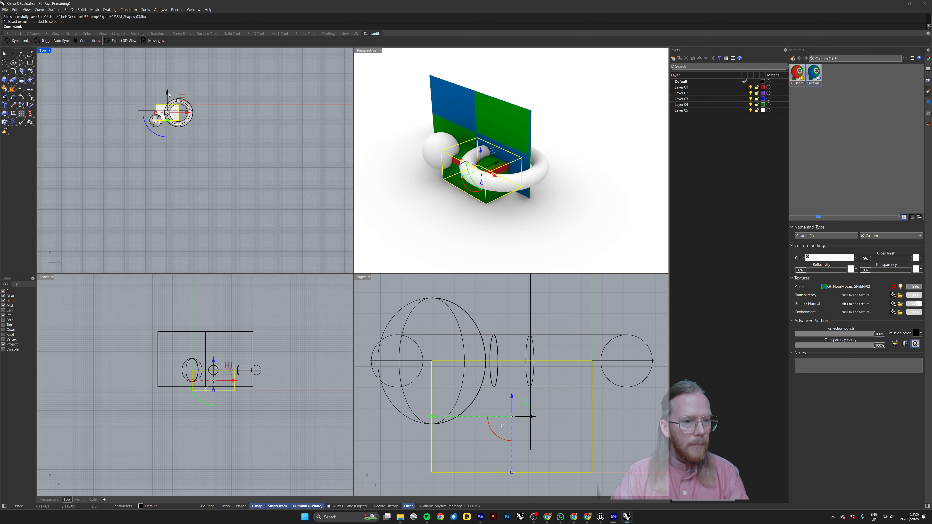
drag(168, 94, 190, 165)
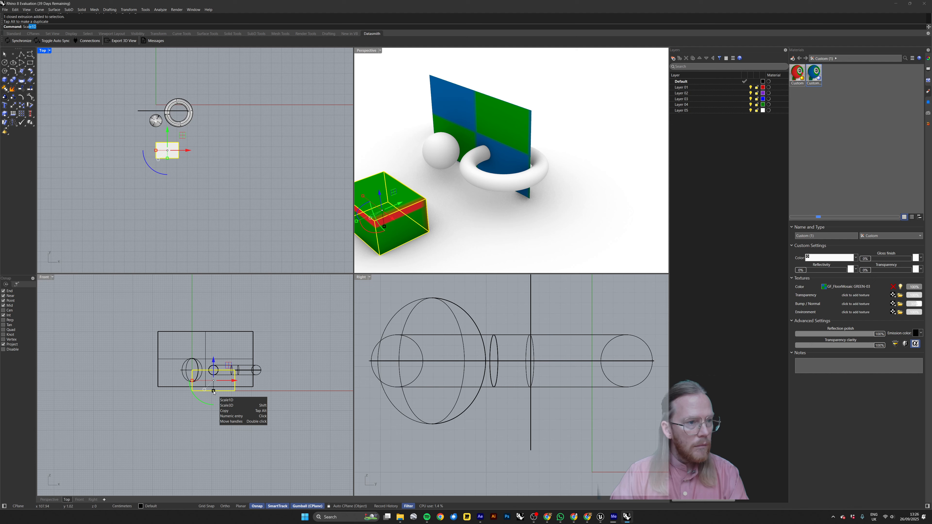
key(Escape)
key(Escape)
key(ctrl+z)
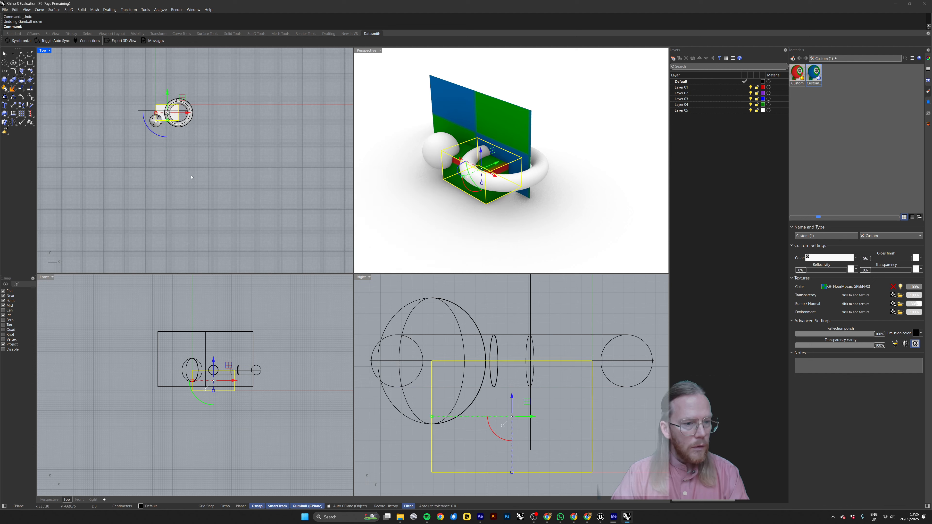
key(Escape)
Create a tall vertical cone on the ground in front of the box and sphere.
click(6, 83)
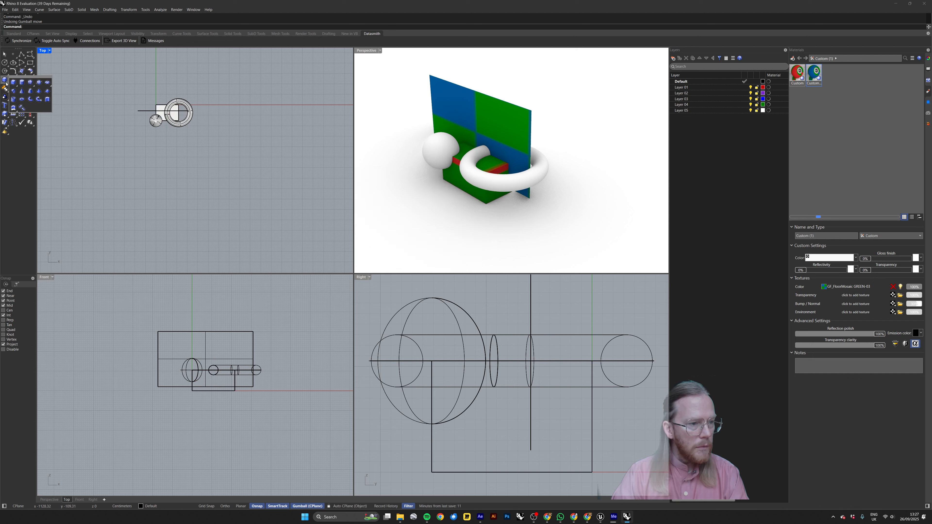
click(22, 91)
click(165, 138)
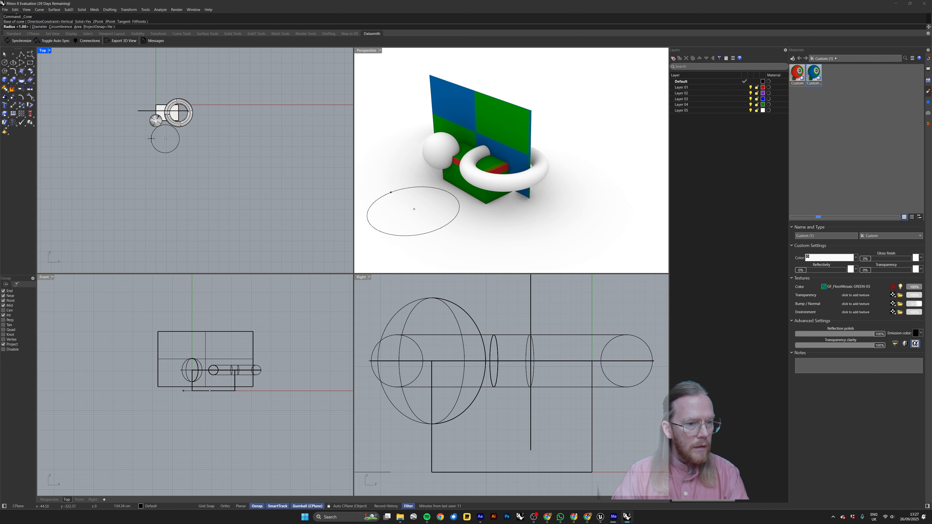
click(175, 139)
click(210, 302)
click(210, 302)
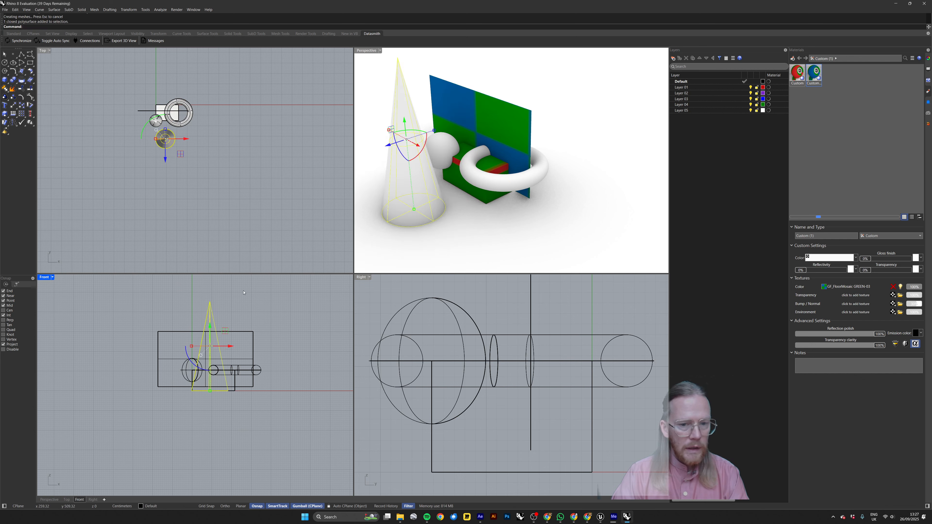
Turn on the Cen object snap and move the cone from its base centre to the centre of the torus.
click(576, 200)
right_drag(576, 200, 524, 170)
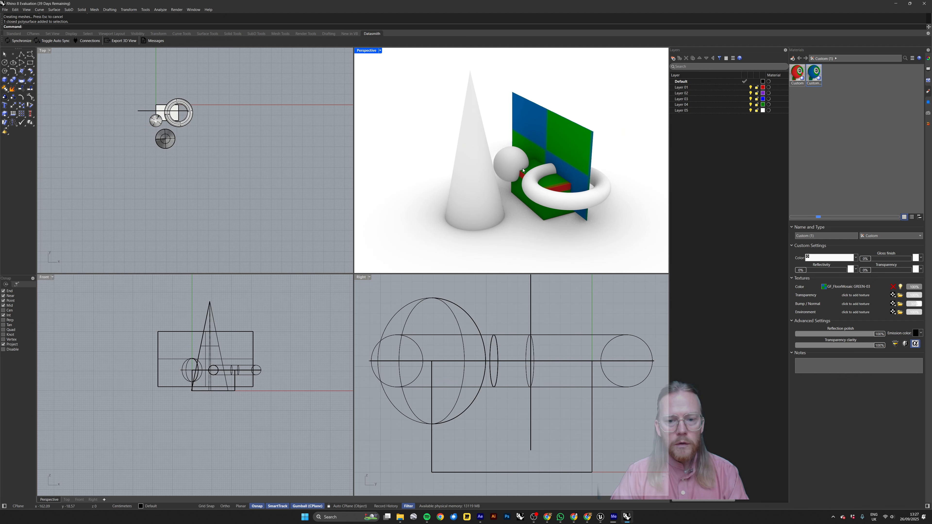
click(474, 120)
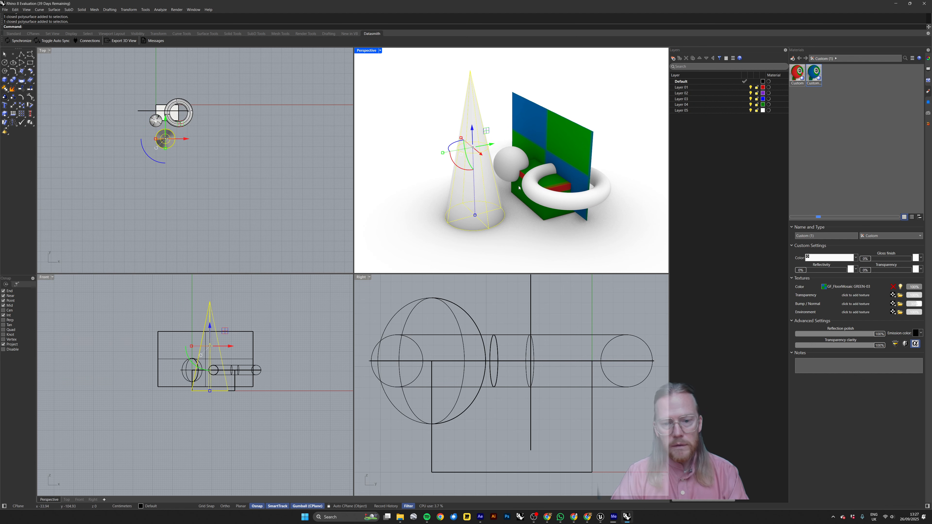
right_drag(519, 188, 550, 184)
text(move)
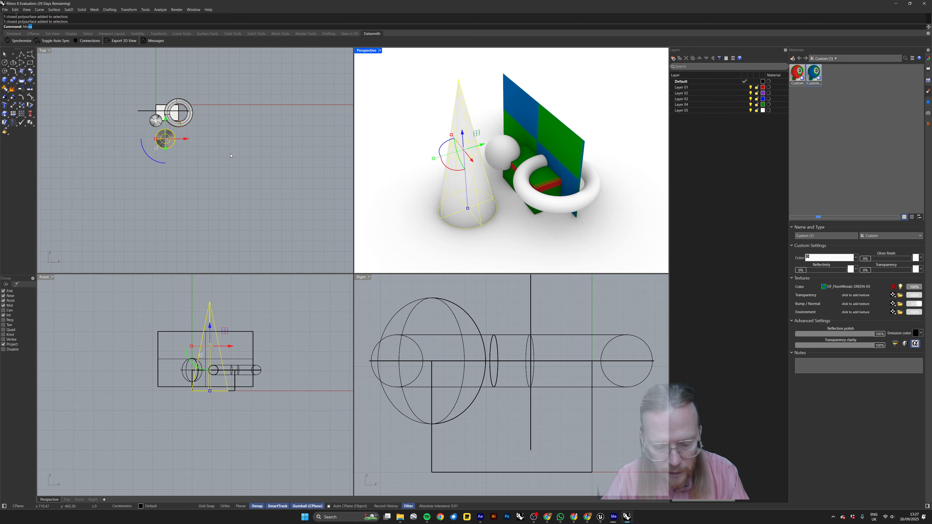
key(Return)
scroll(175, 133, up, 4)
scroll(167, 136, up, 3)
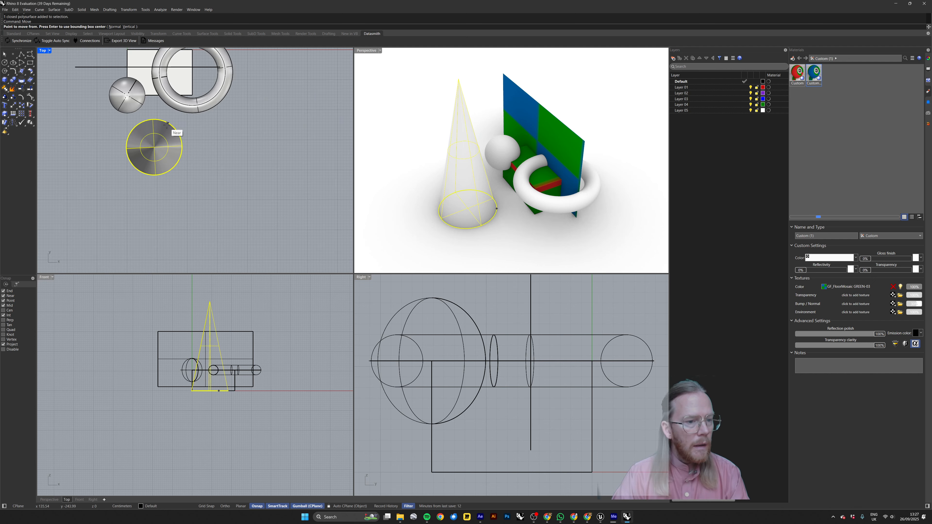
click(4, 311)
click(4, 315)
click(154, 147)
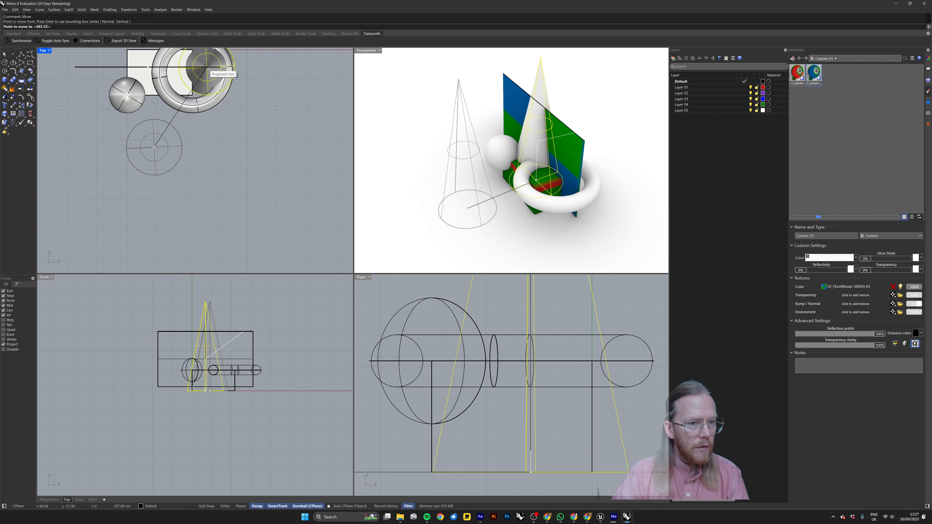
right_drag(215, 78, 218, 127)
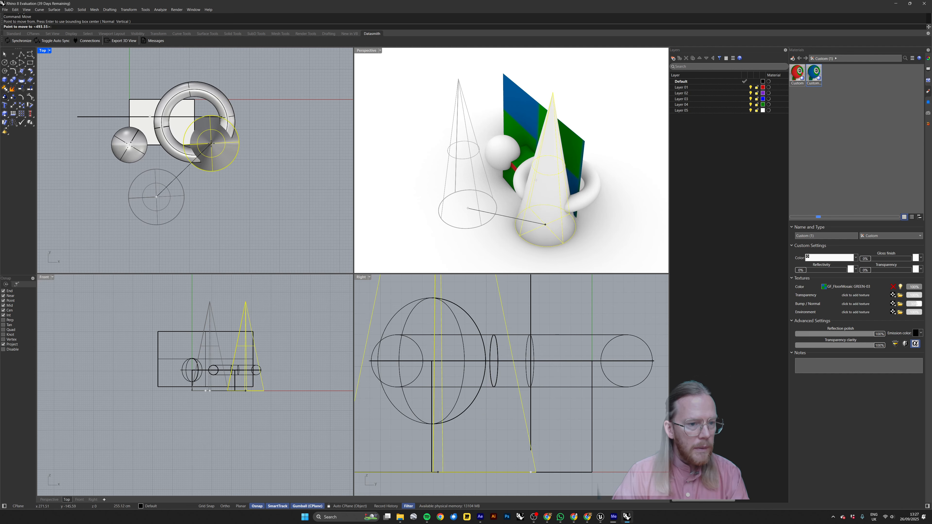
click(217, 154)
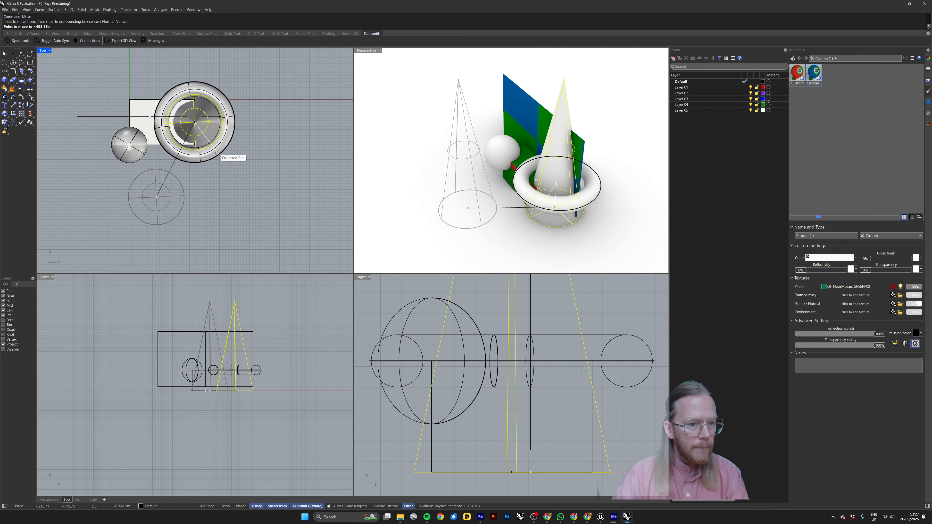
Export the cone on its own, creating a new folder named 04 inside the Export folder for it.
click(488, 184)
right_drag(487, 184, 513, 175)
click(558, 108)
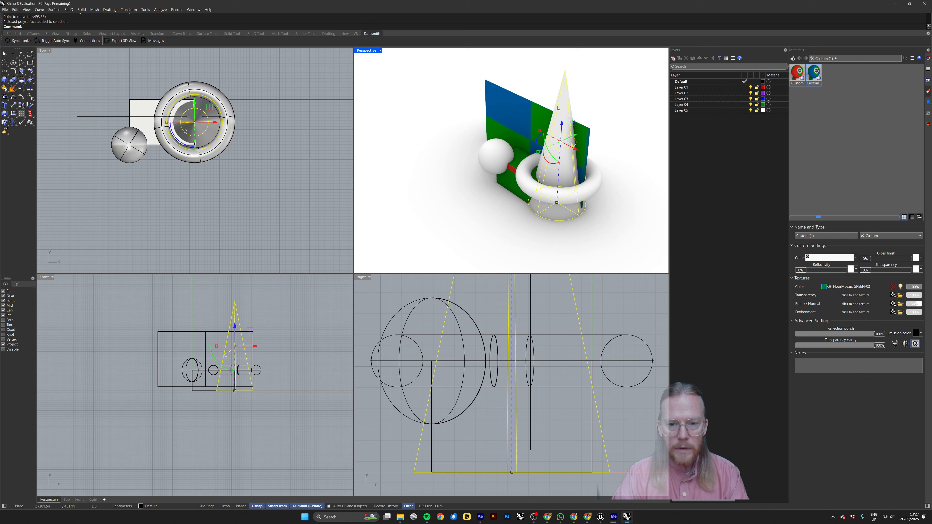
text(Export)
key(BackSpace)
key(BackSpace)
key(BackSpace)
key(BackSpace)
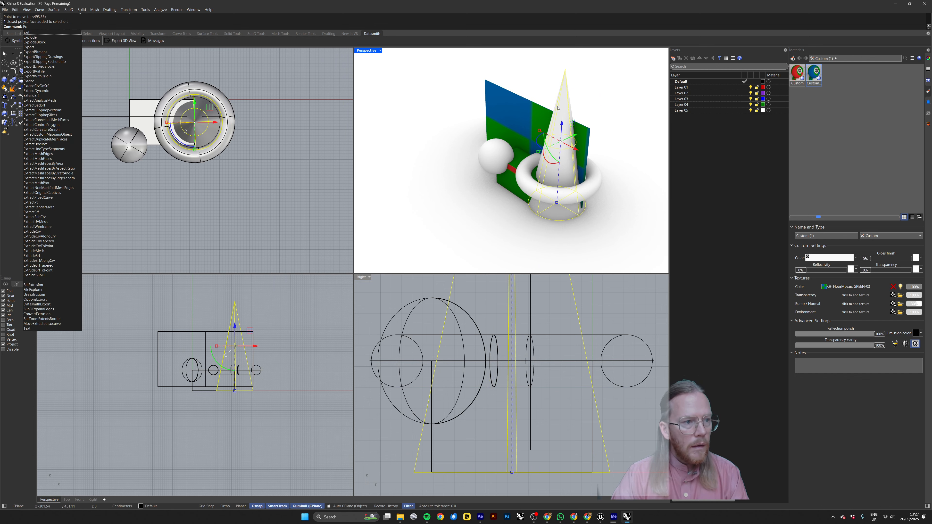
text(port)
key(Return)
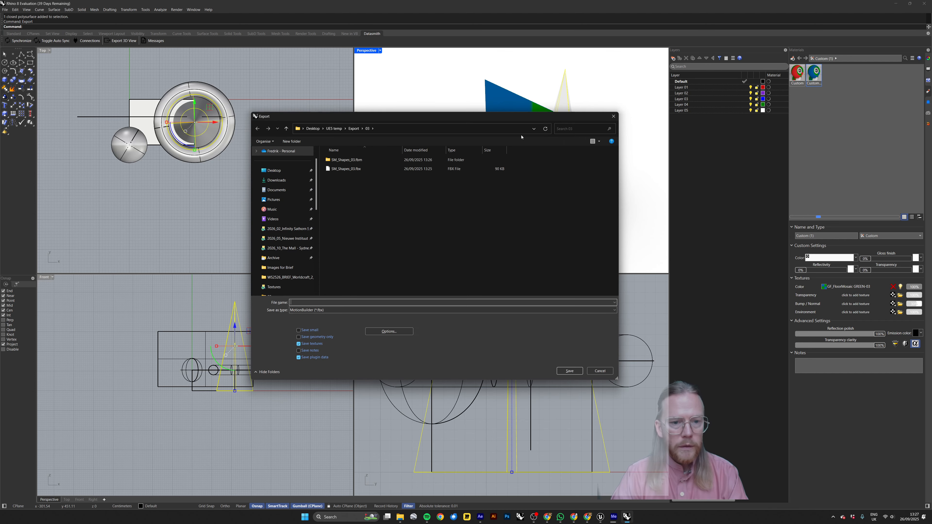
click(353, 128)
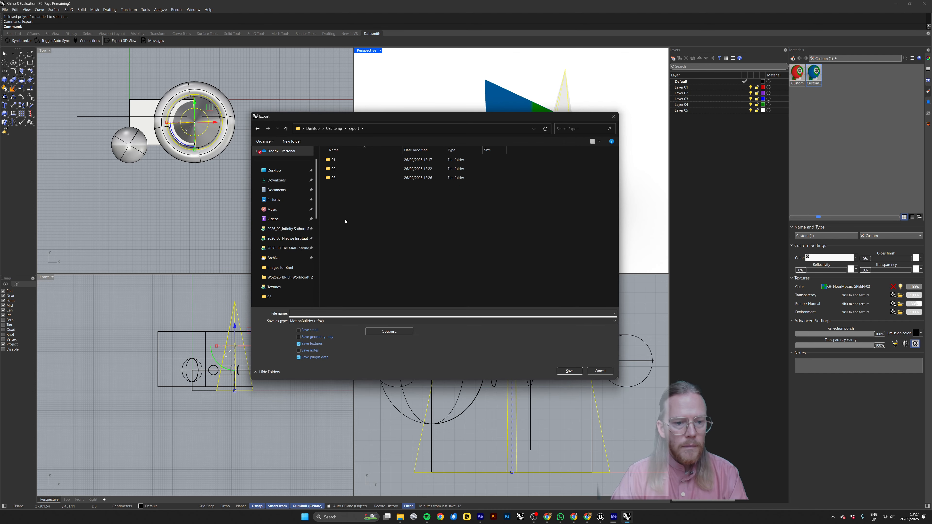
click(301, 142)
text(04)
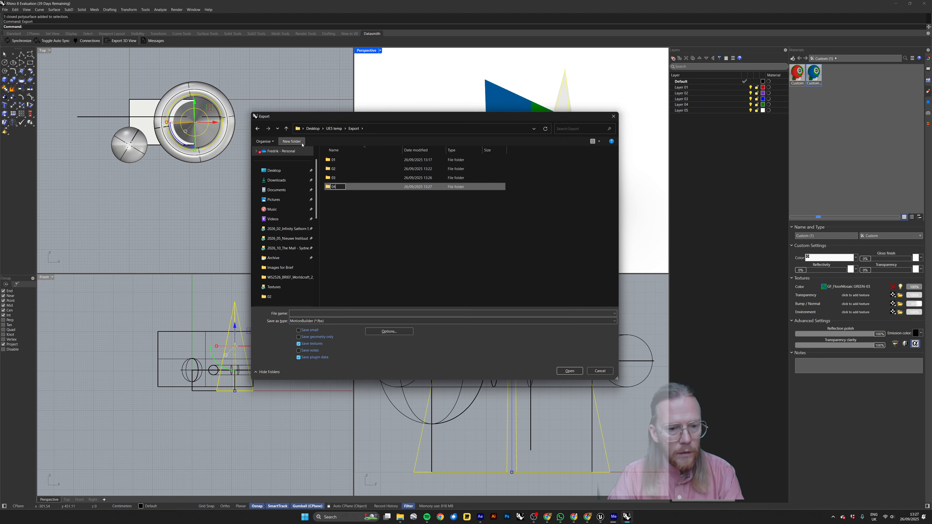
key(Return)
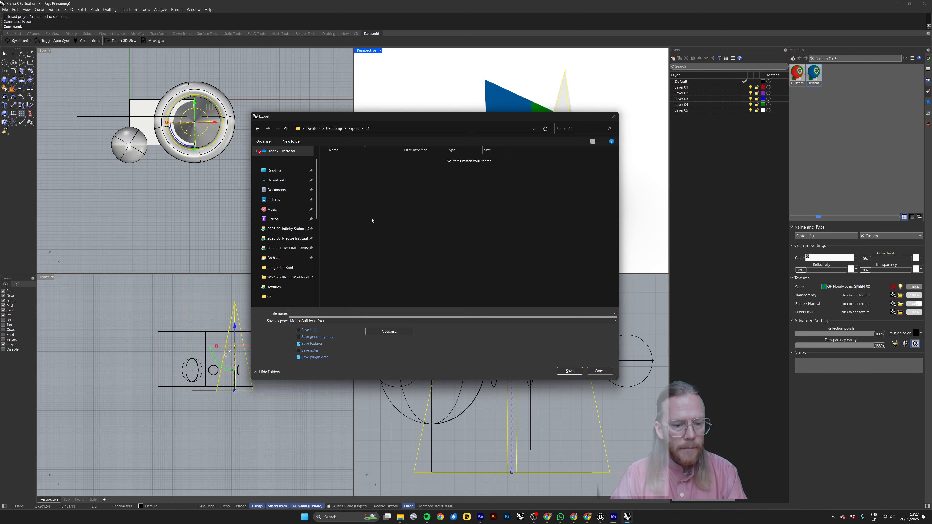
Save the cone in folder 04 as a MotionBuilder FBX named SM_Shapes_04, reusing the name of the FBX in folder 03.
click(352, 129)
double_click(339, 177)
click(338, 169)
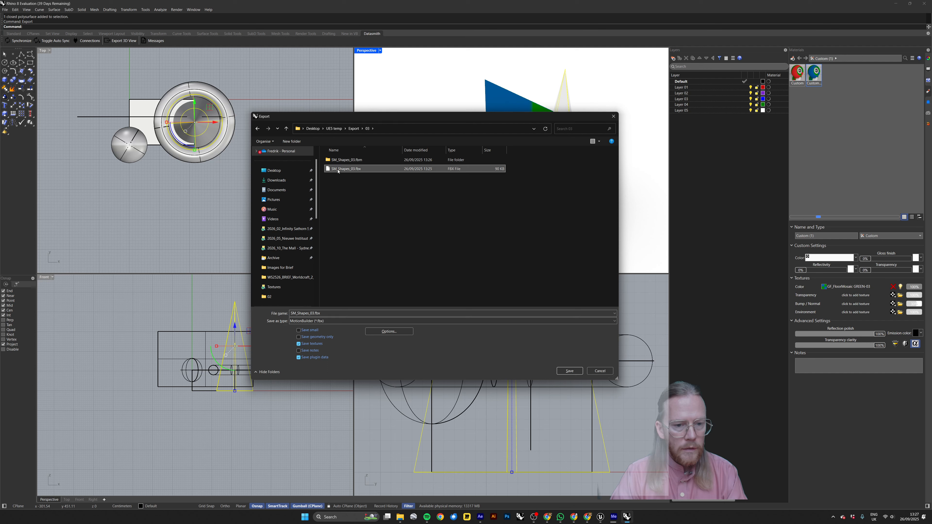
click(353, 129)
double_click(339, 186)
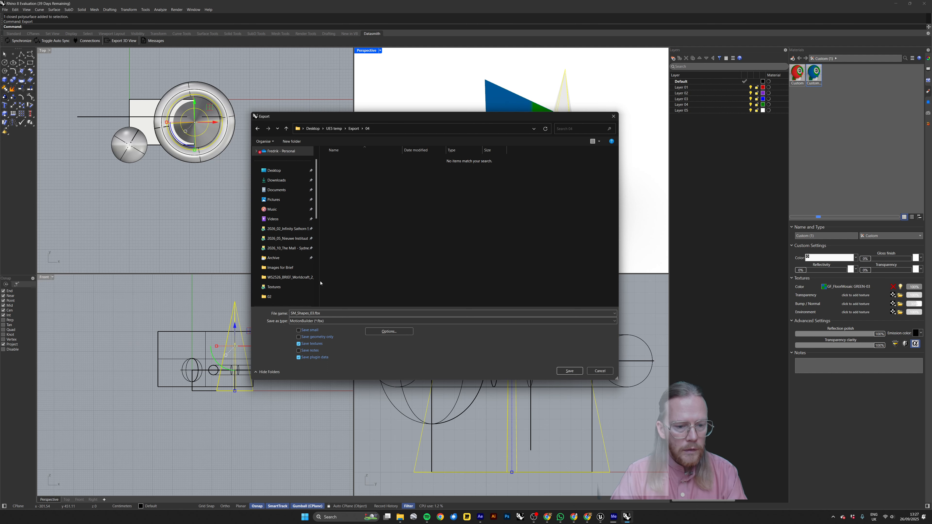
double_click(311, 313)
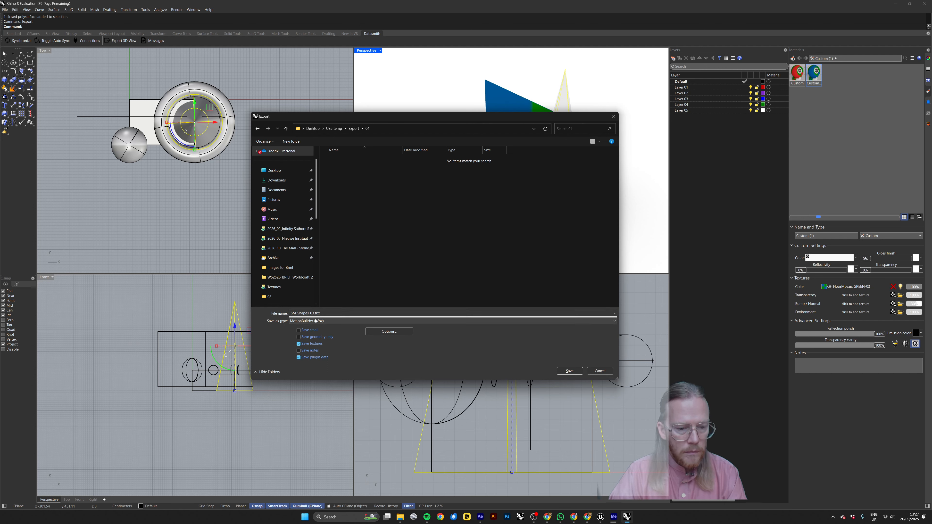
key(Return)
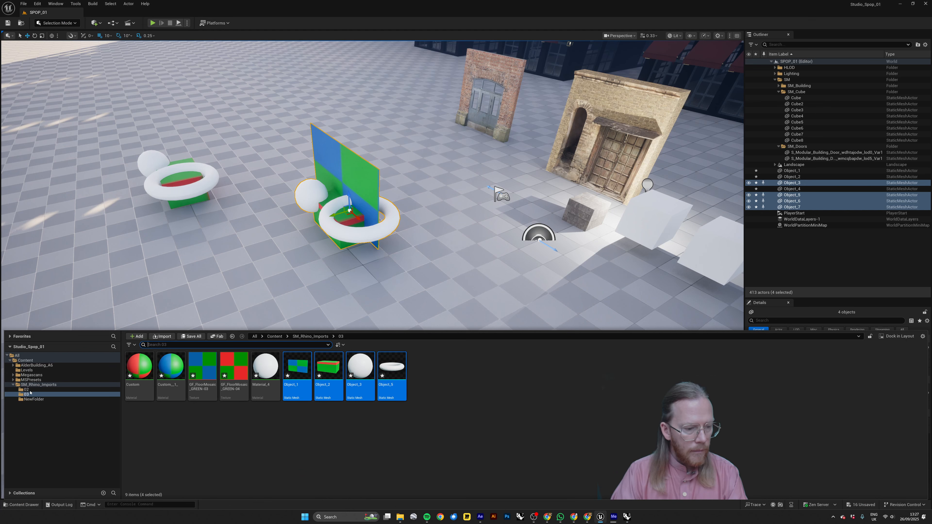
Switch to Unreal Editor, create a folder named 04 inside SM_Rhino_Imports and open it.
click(38, 385)
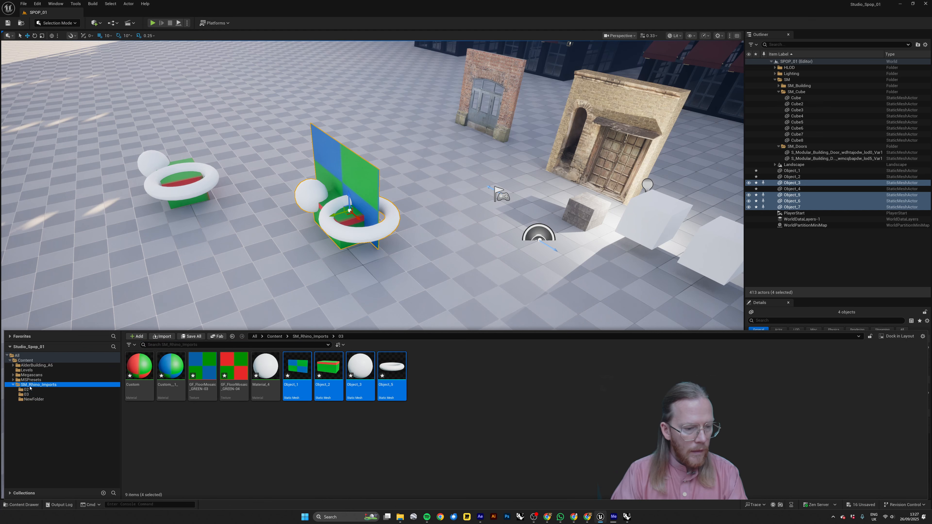
click(136, 337)
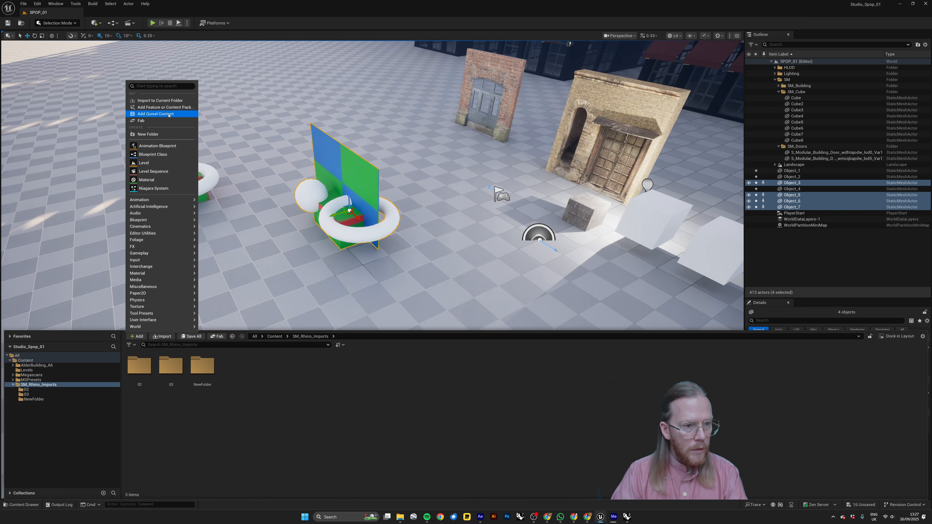
click(163, 135)
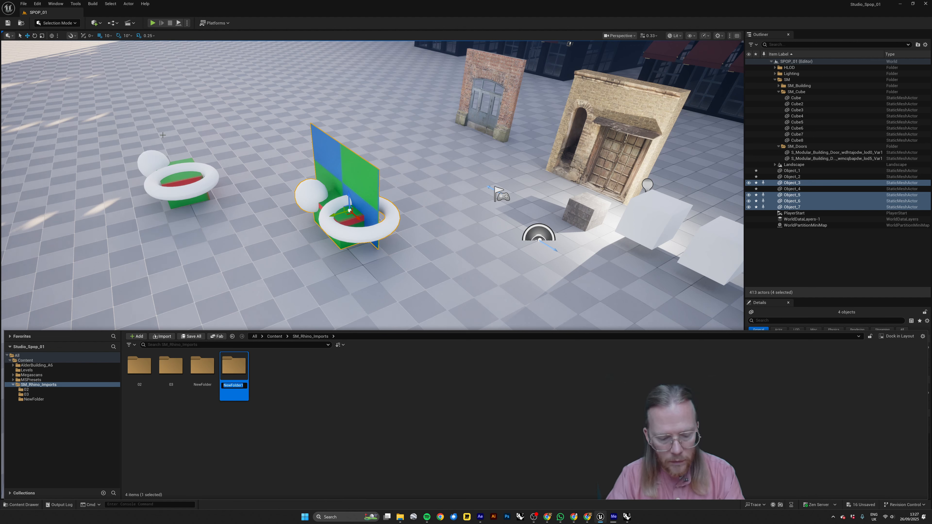
text(04)
key(Return)
double_click(203, 365)
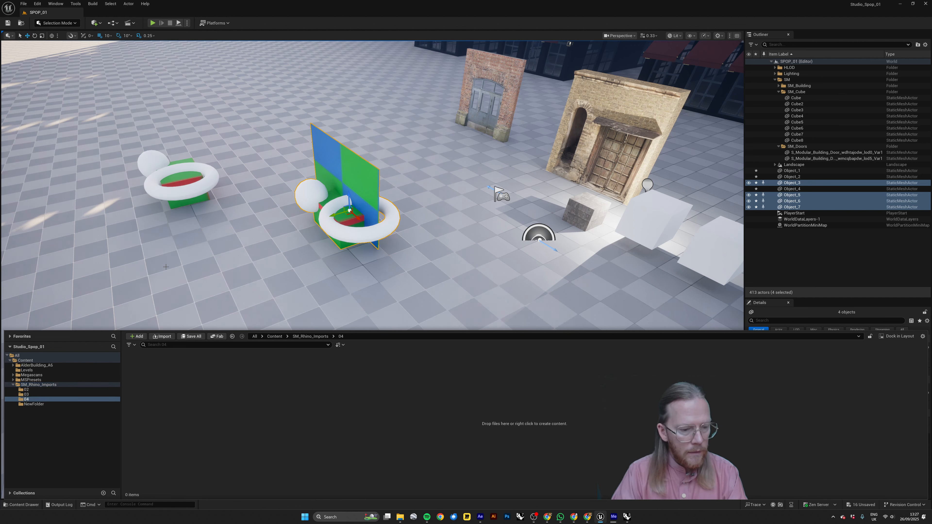
Import SM_Shapes_04.fbx from the Export folder's 04 subfolder into the content folder 04.
click(162, 337)
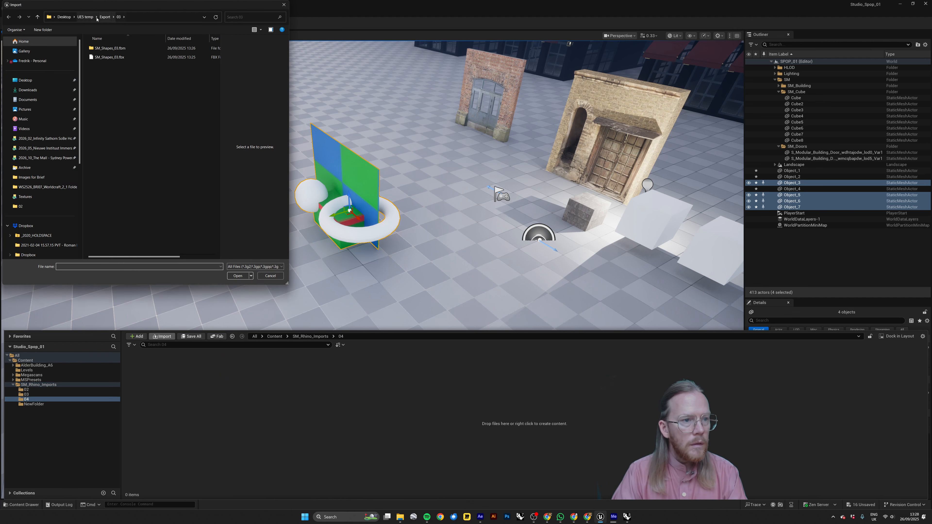
click(113, 17)
click(105, 17)
double_click(104, 76)
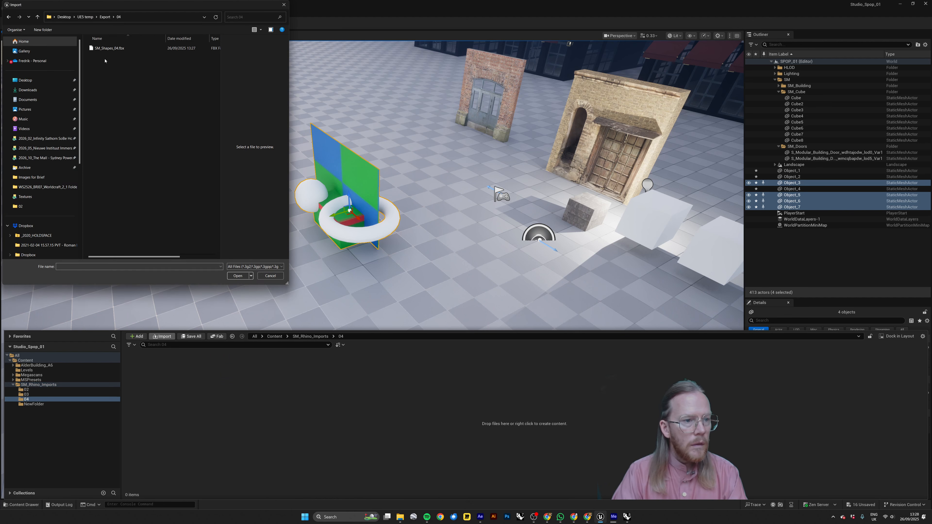
click(104, 49)
click(243, 274)
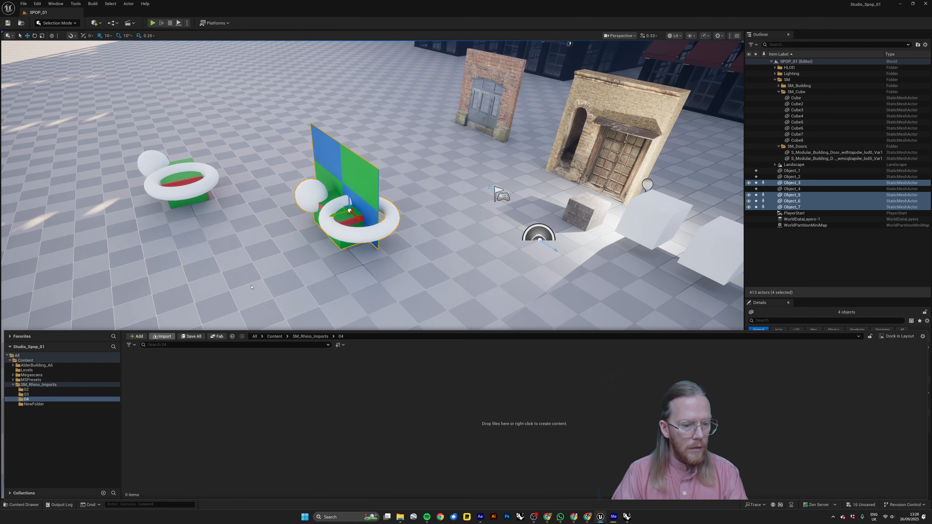
click(538, 357)
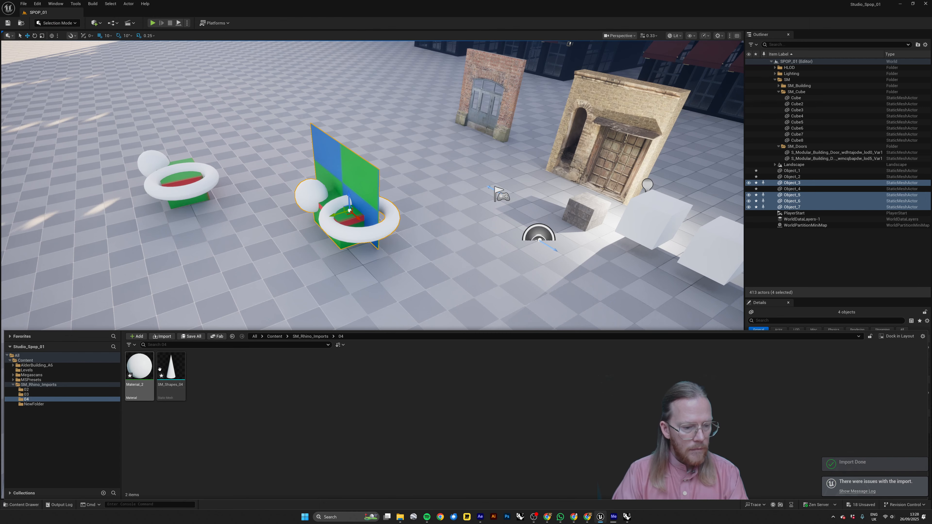
Place the SM_Shapes_04 cone mesh on the floor beside the group of shapes with the vertical plane.
click(175, 398)
drag(218, 336, 272, 220)
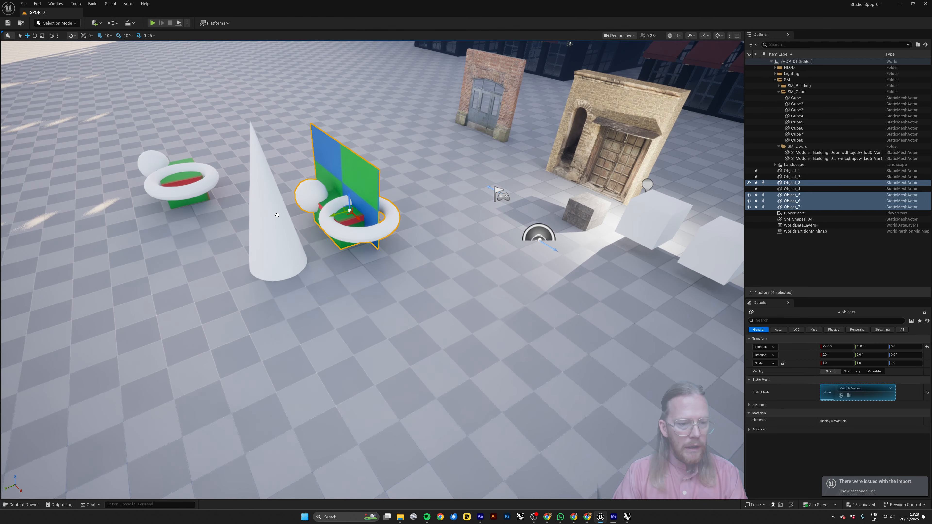
right_drag(260, 311, 243, 304)
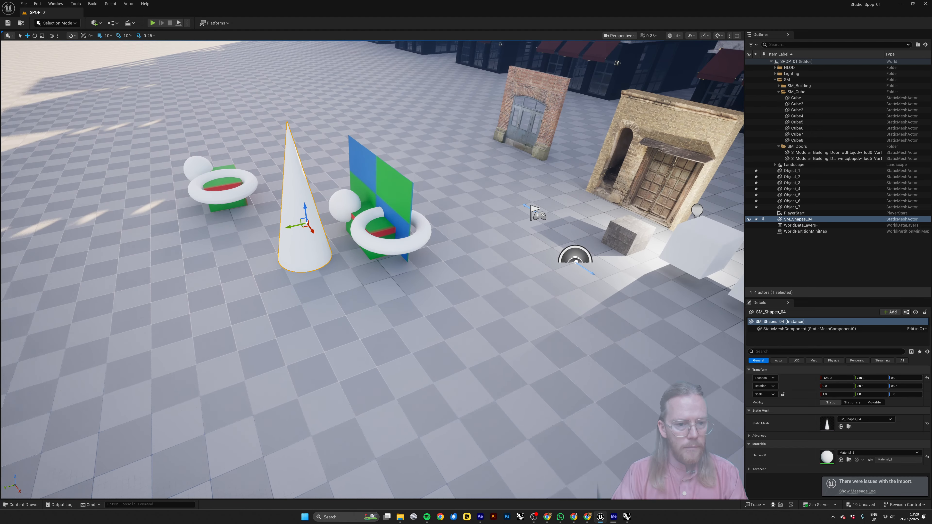
Try to align the cone by eye with the torus of the group containing the vertical plane.
drag(289, 228, 388, 225)
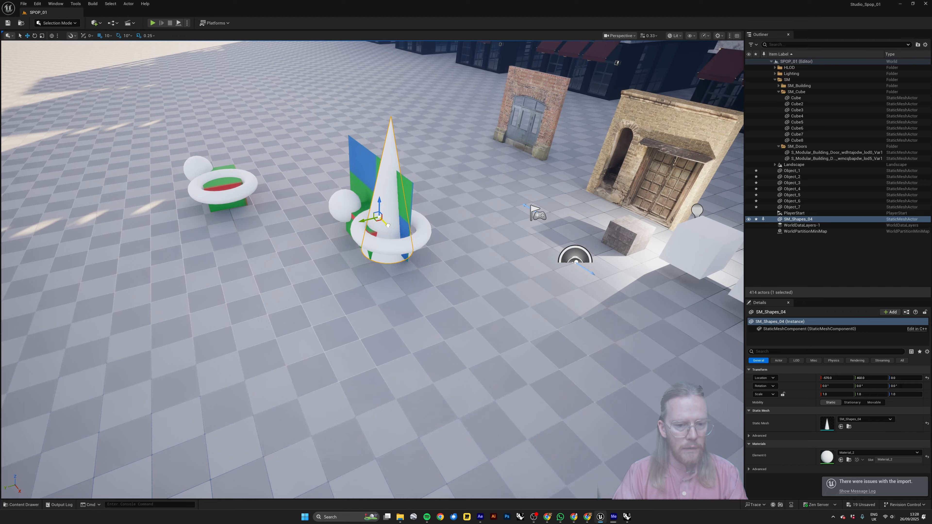
right_drag(398, 237, 356, 265)
drag(269, 287, 235, 277)
right_drag(235, 277, 209, 235)
right_drag(493, 279, 469, 301)
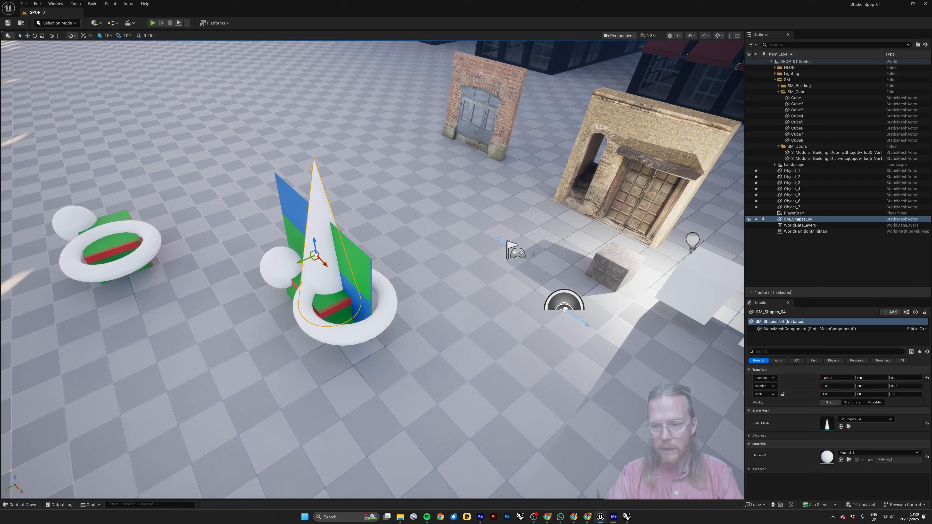
Select Object_1 through Object_7 and set their X and Y location to 0.
click(793, 171)
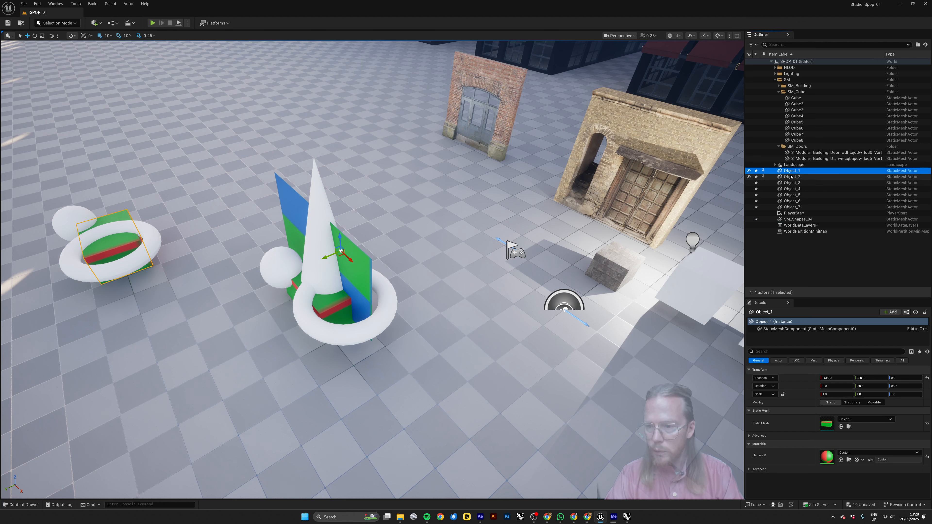
shift+click(791, 207)
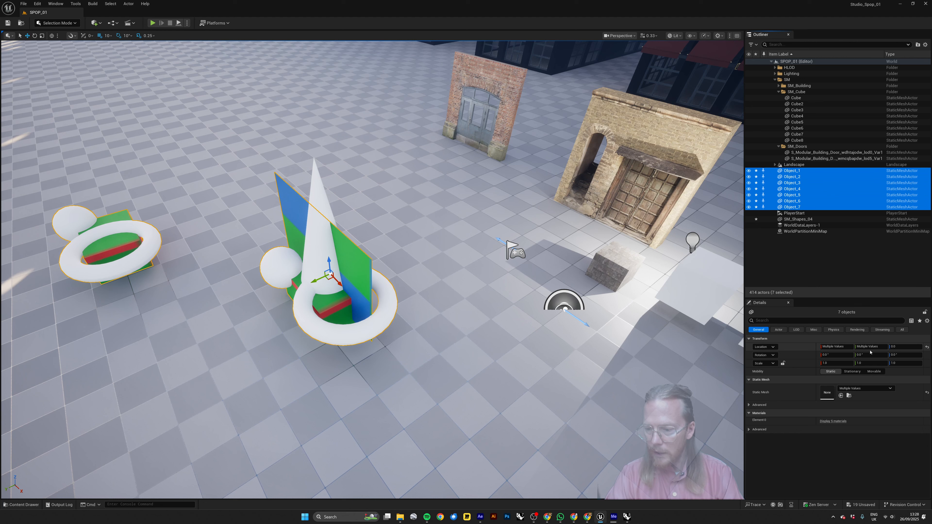
click(837, 346)
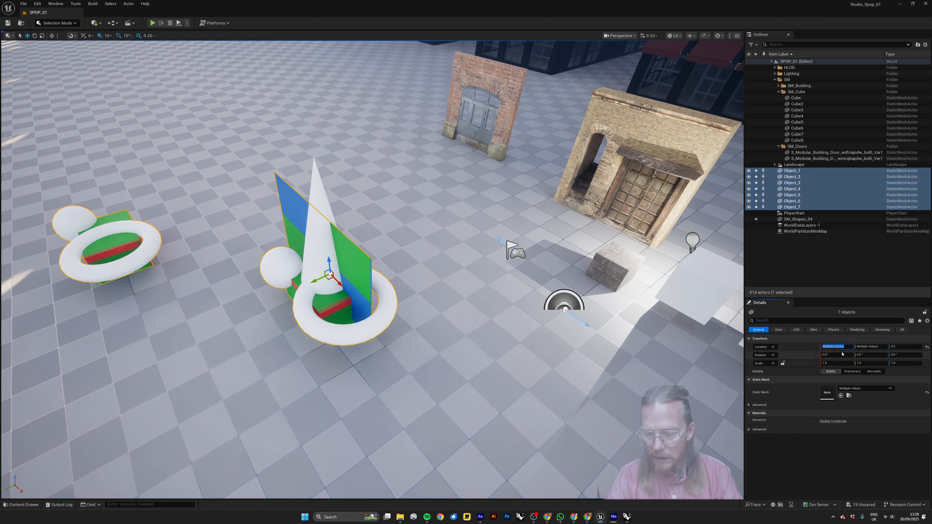
text(0)
key(Tab)
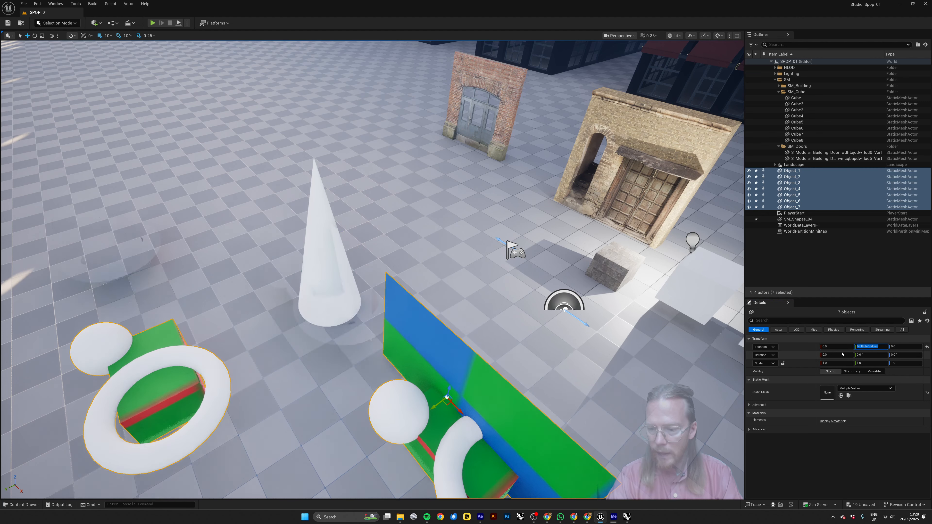
text(0)
key(Tab)
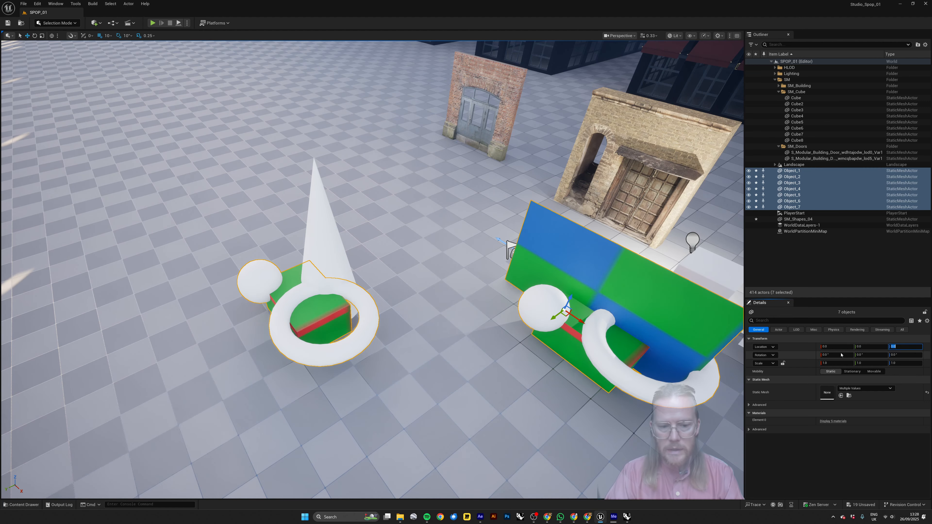
key(Escape)
Select the SM_Shapes_04 cone, set its X and Y location to 0, and deselect it.
right_drag(514, 279, 538, 275)
right_drag(543, 381, 514, 383)
click(173, 269)
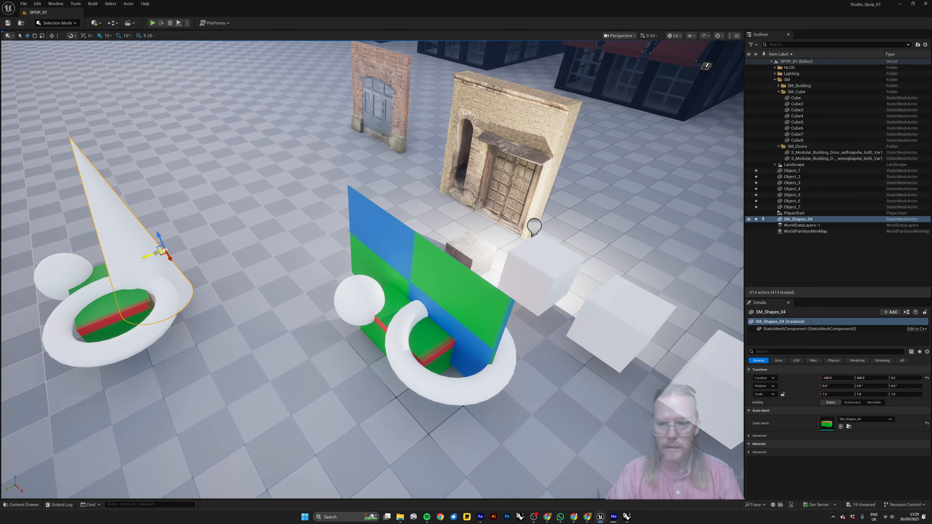
click(832, 378)
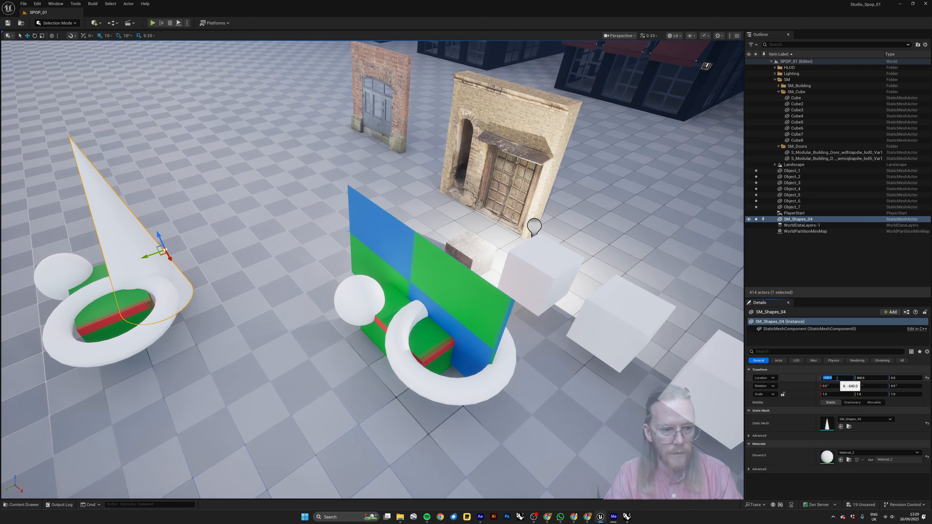
text(0)
key(Tab)
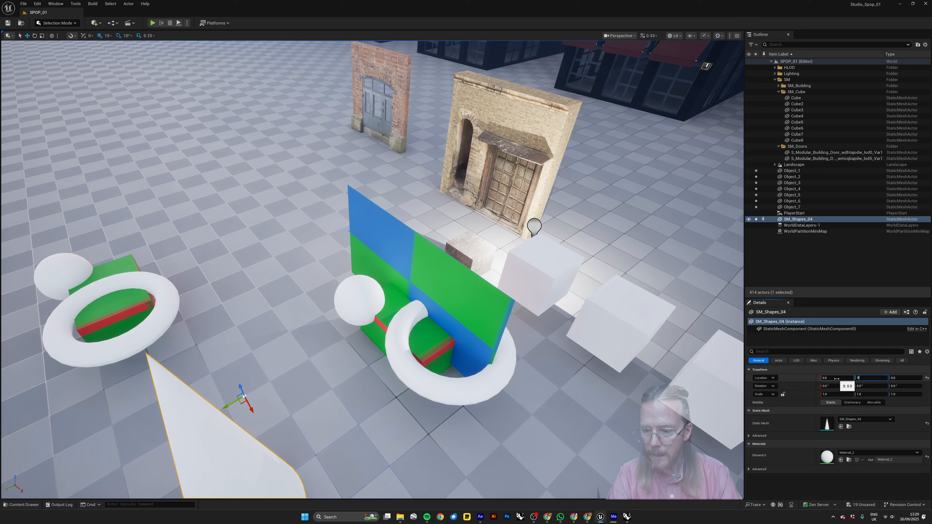
text(0)
key(Tab)
right_drag(604, 335, 606, 313)
key(Escape)
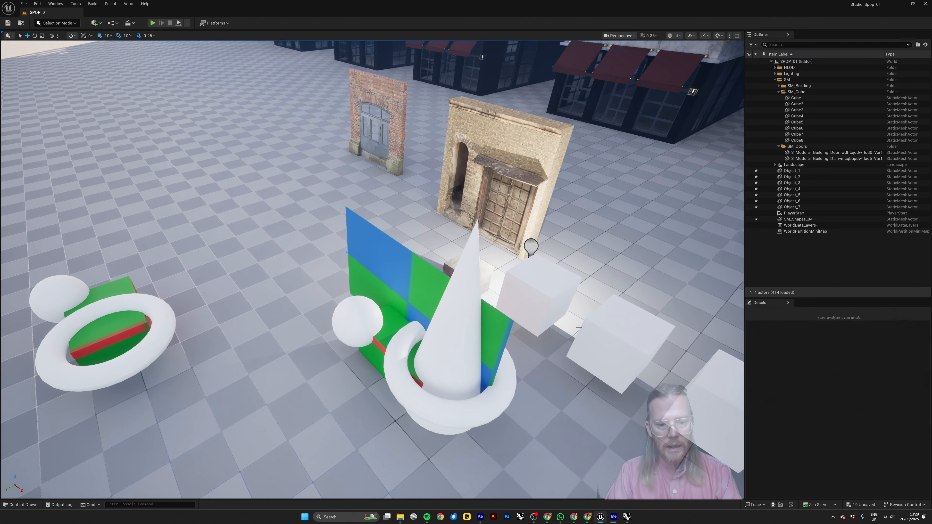
Examine the locations and pivots of the plane and torus, and inspect how the cone sits within the torus.
click(405, 294)
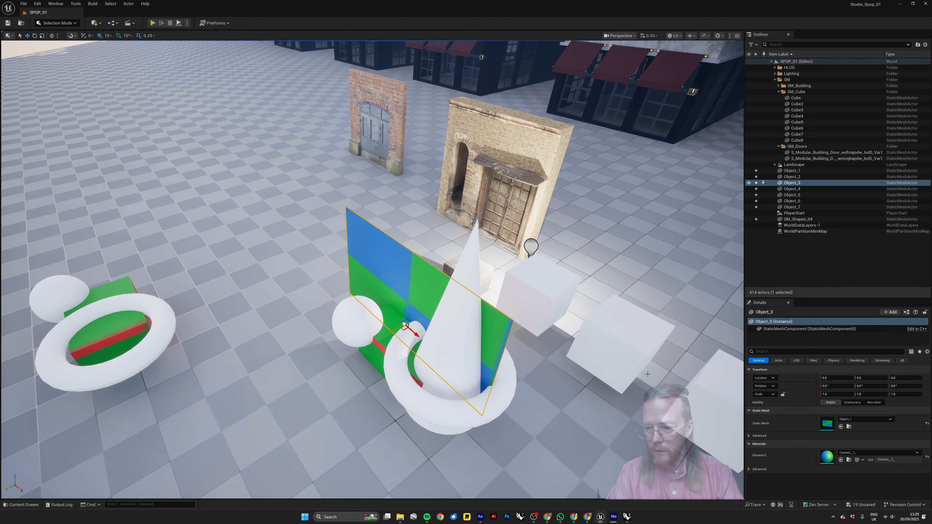
click(387, 352)
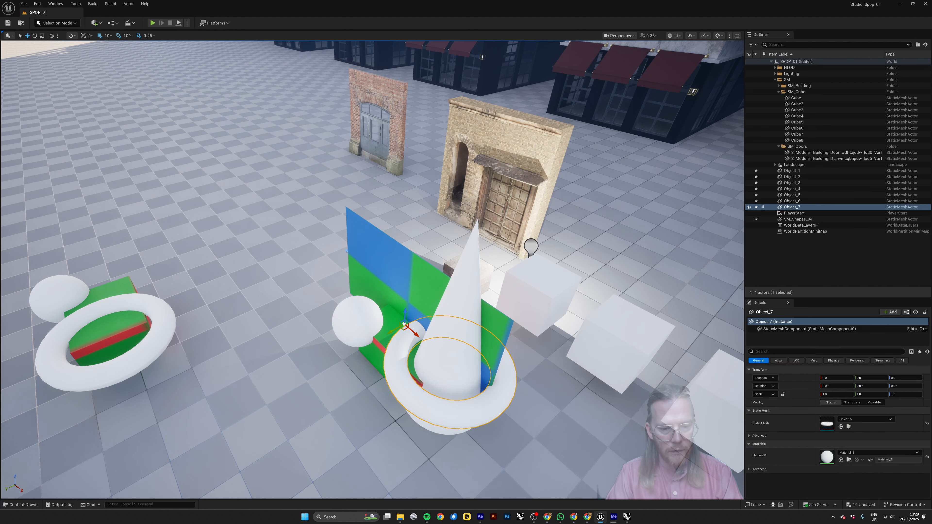
click(414, 355)
click(457, 317)
key(Escape)
right_drag(458, 316, 493, 272)
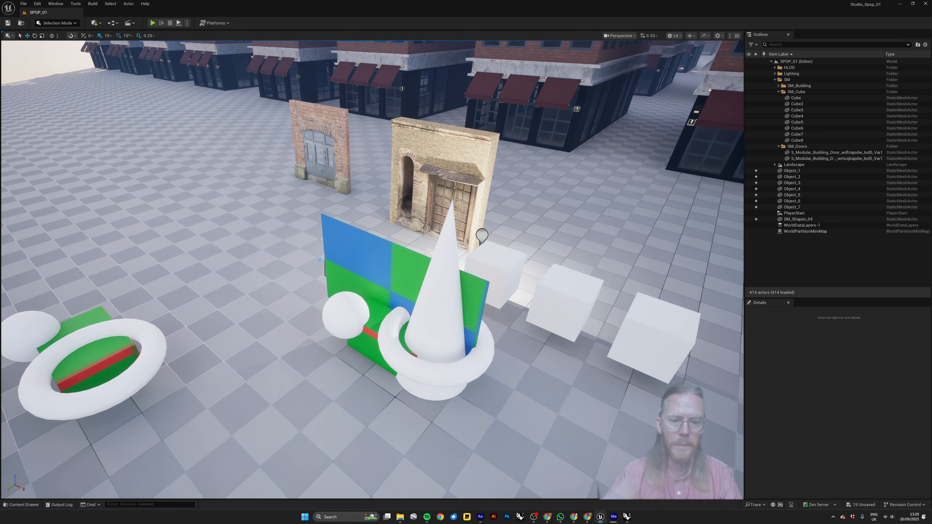
right_drag(498, 281, 458, 275)
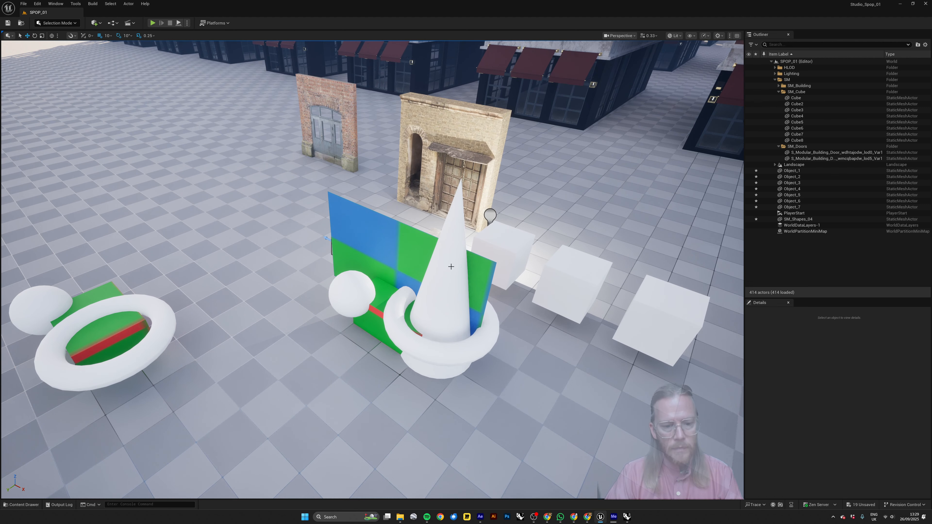
Examine the vertical checkered plane from its front and back sides around the cone and torus, and select it.
scroll(422, 268, up, 6)
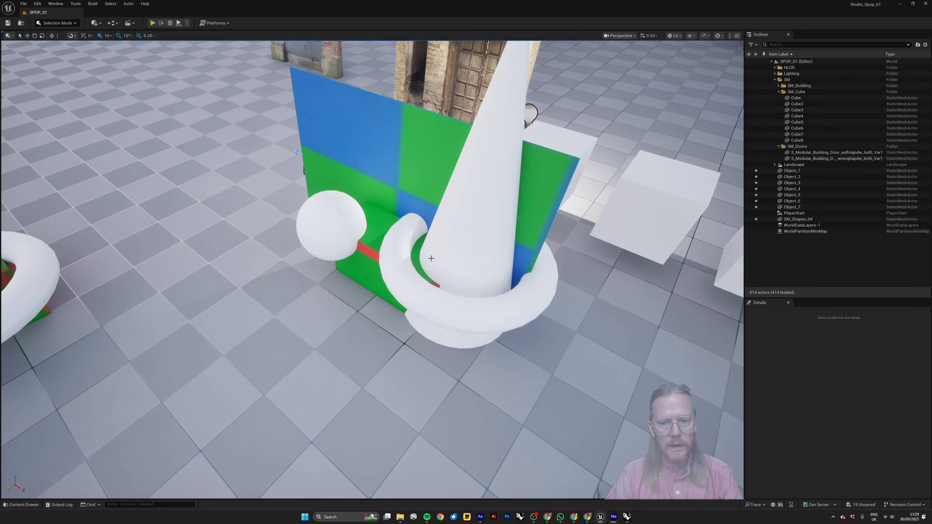
click(405, 190)
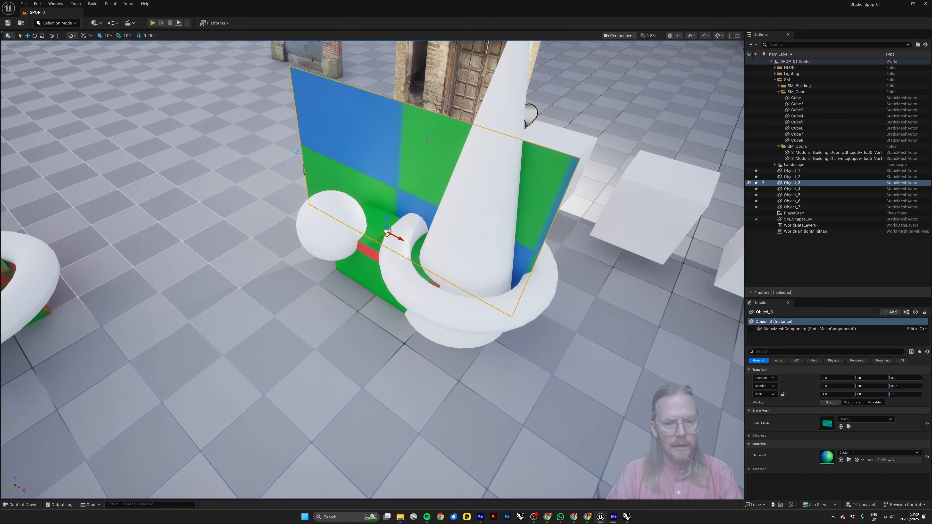
key(Escape)
scroll(466, 239, down, 4)
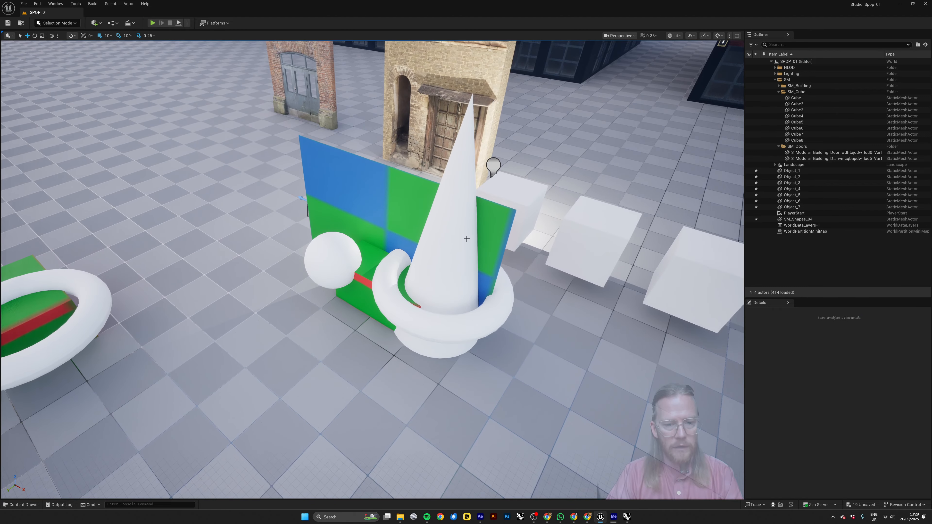
key(d)
right_drag(500, 254, 310, 261)
key(w)
right_drag(491, 281, 458, 245)
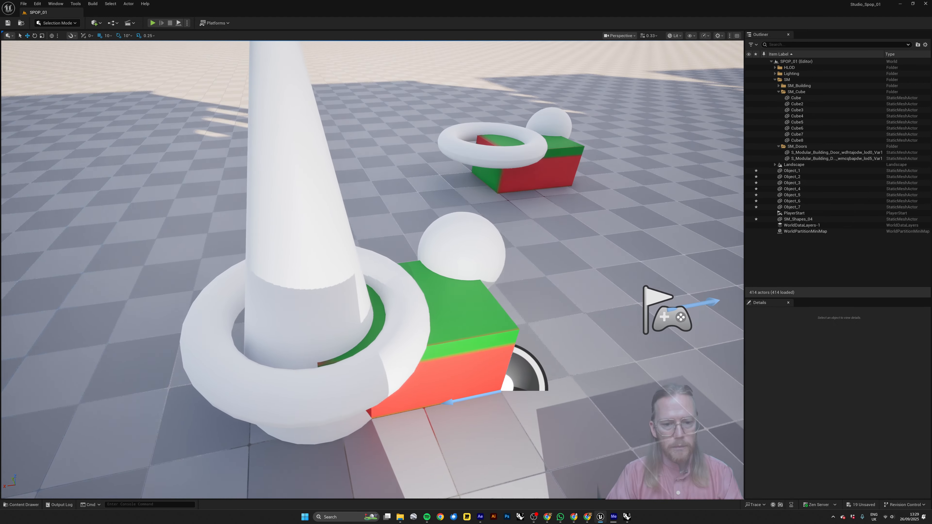
scroll(491, 282, down, 3)
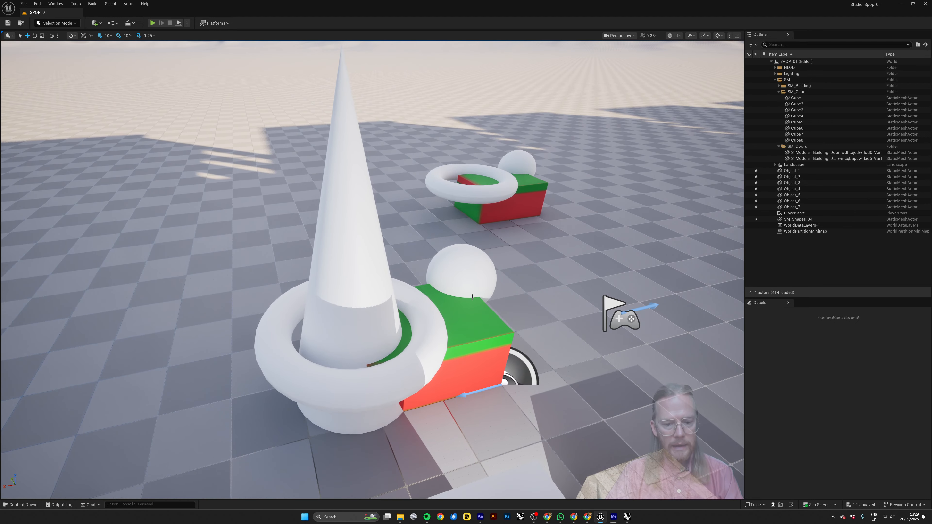
key(a)
right_drag(363, 269, 518, 280)
click(343, 246)
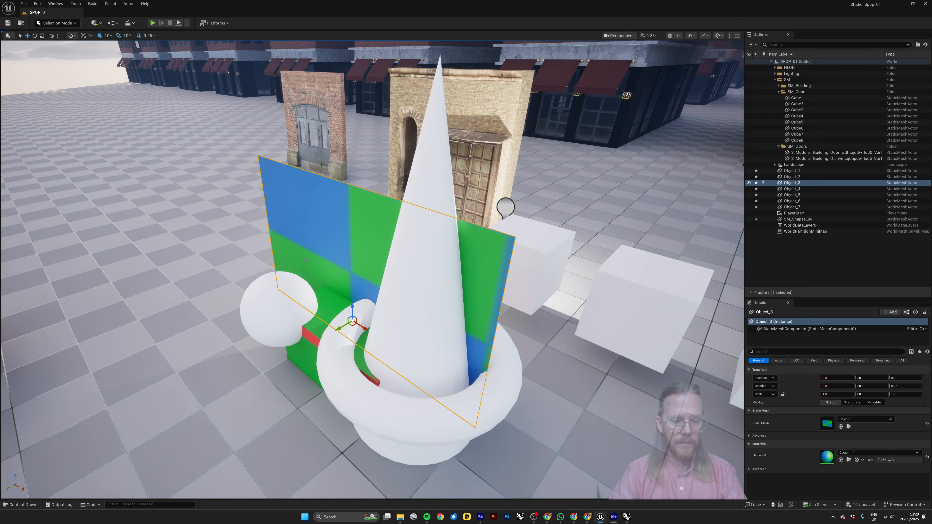
Switch to Rhino, analyze the vertical plane's surface direction, and compare it with the imported plane in Unreal Engine.
key(alt+Tab)
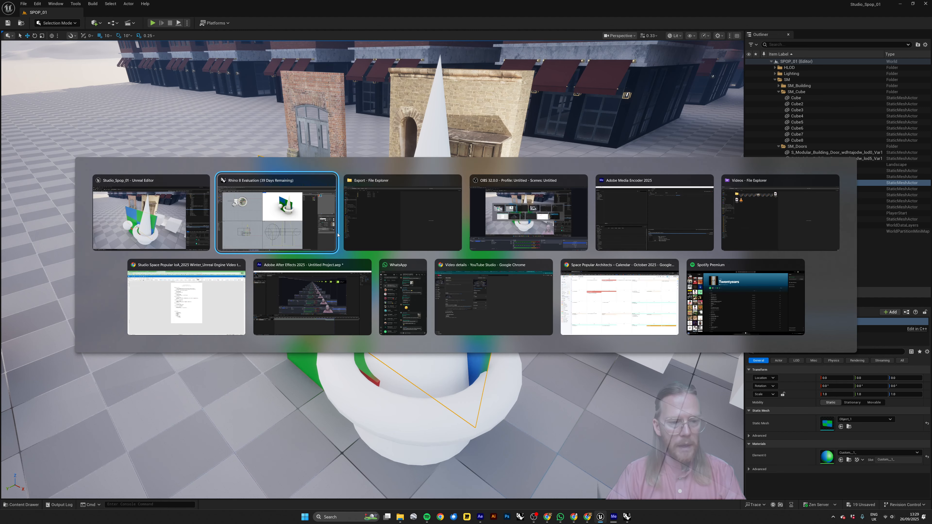
click(493, 154)
click(502, 122)
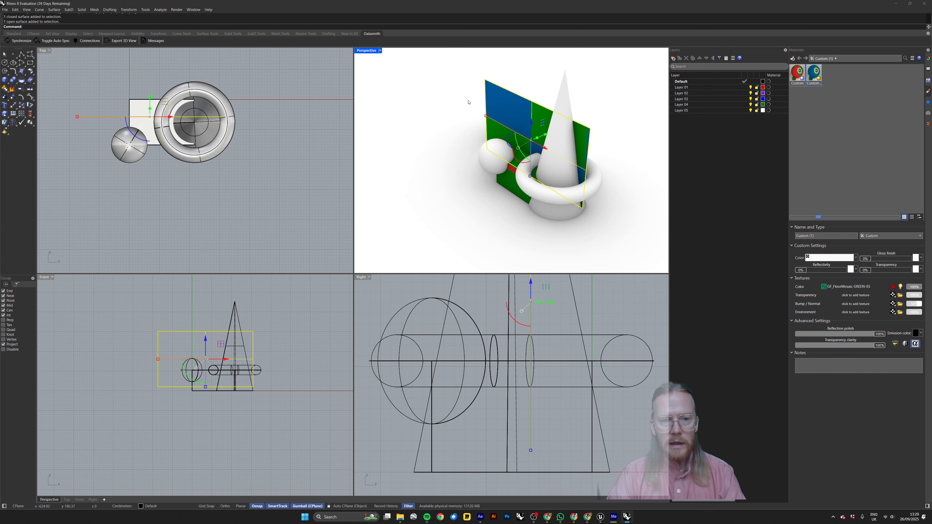
click(150, 10)
mouse_move(159, 10)
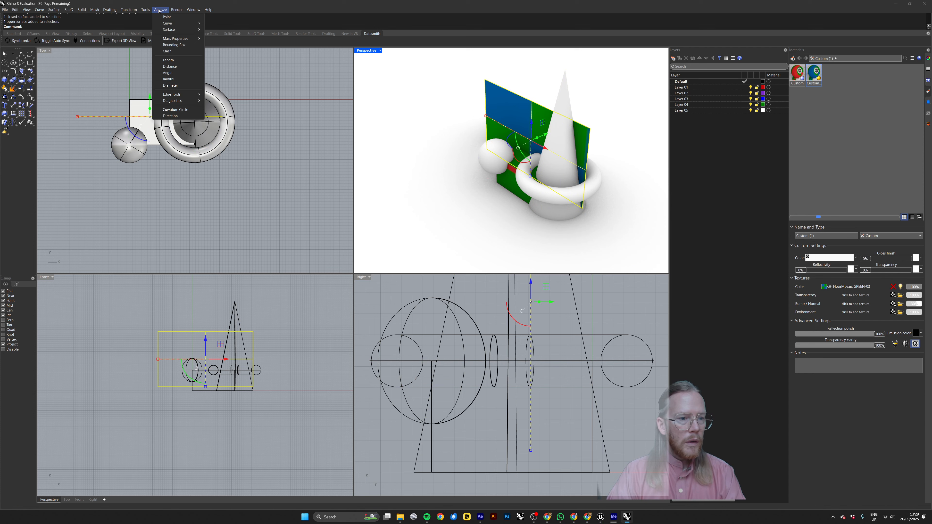
click(171, 115)
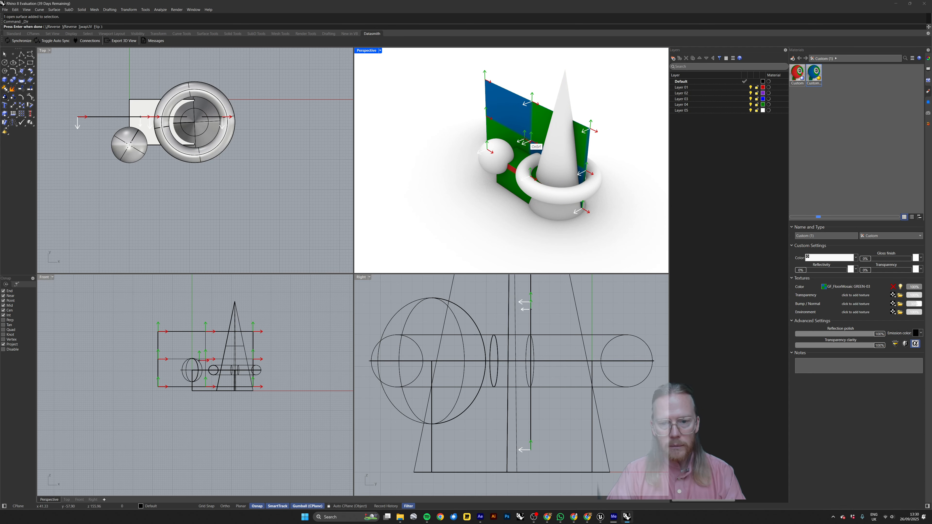
key(alt+Tab)
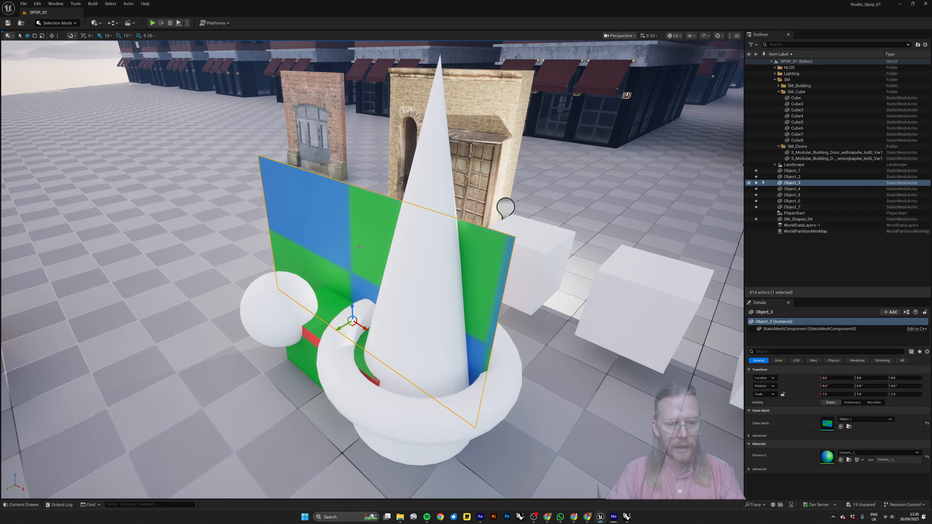
key(alt+Tab)
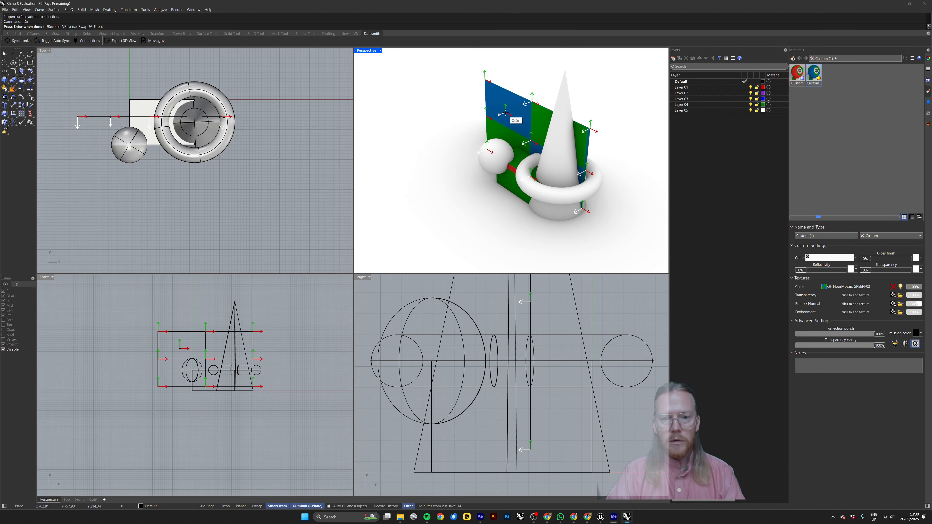
key(Return)
click(449, 132)
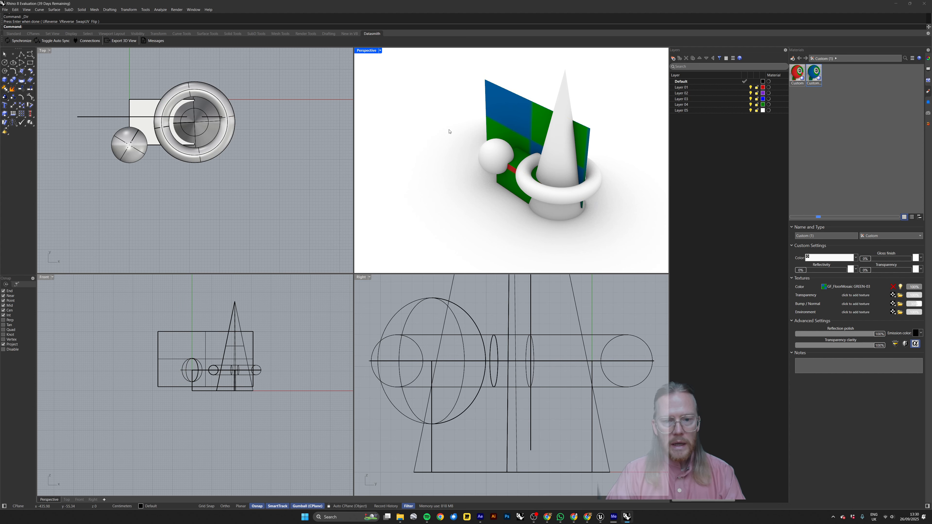
Compare the plane in both programs, show its surface direction in Rhino again, and flip its normals and back.
right_drag(540, 147, 557, 117)
key(alt+Tab)
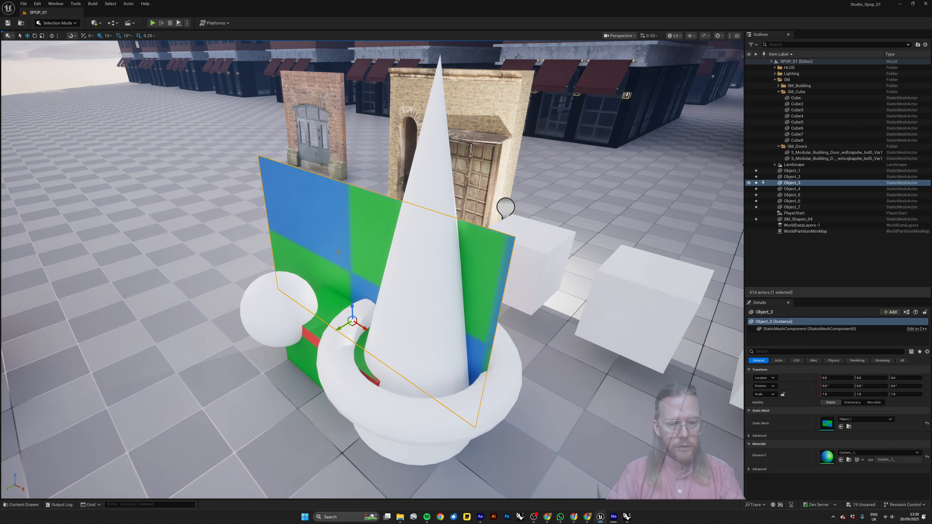
key(alt+Tab)
click(501, 111)
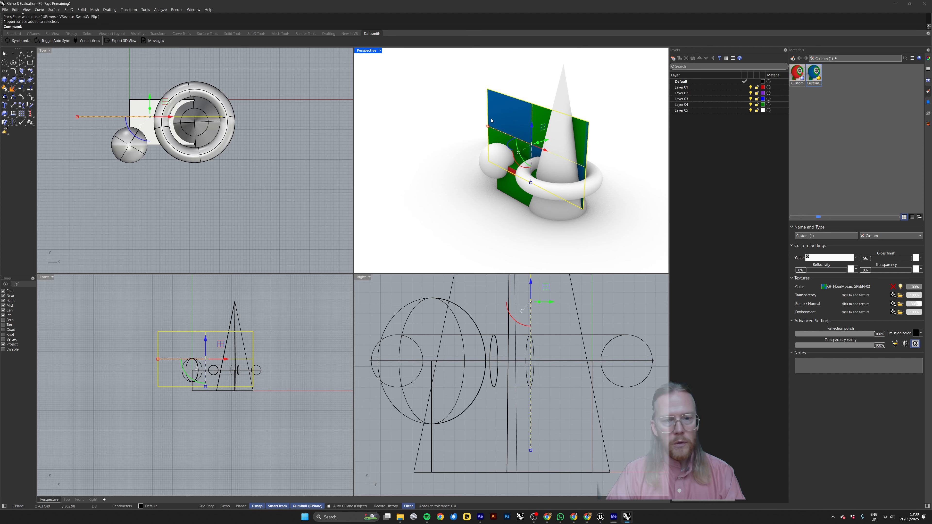
click(160, 9)
click(172, 101)
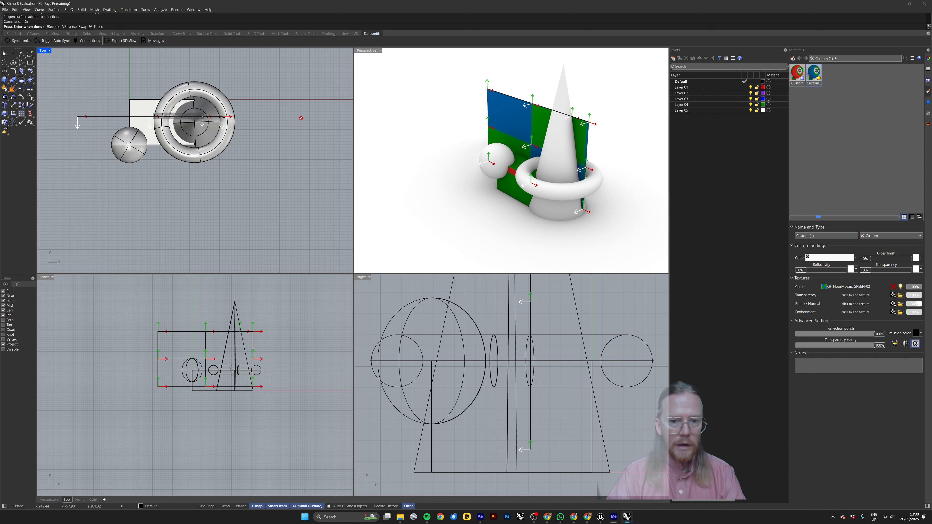
click(510, 127)
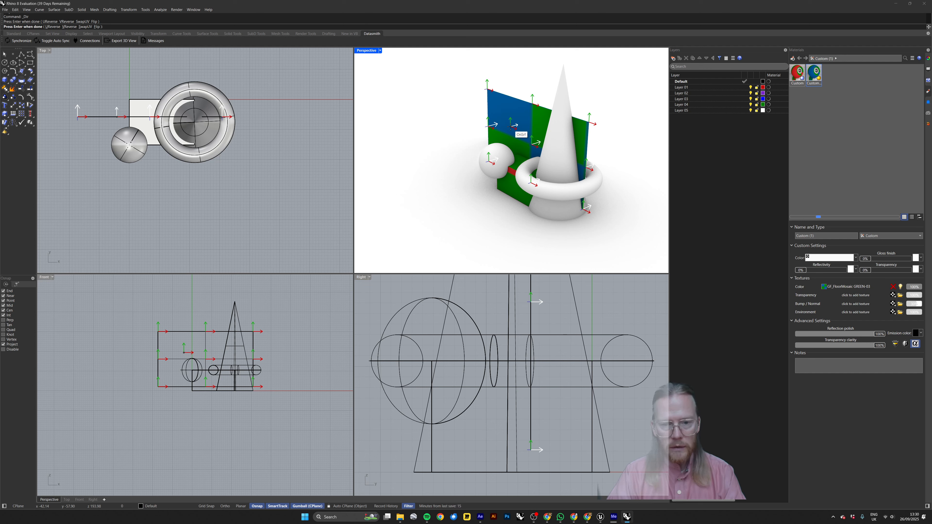
click(510, 127)
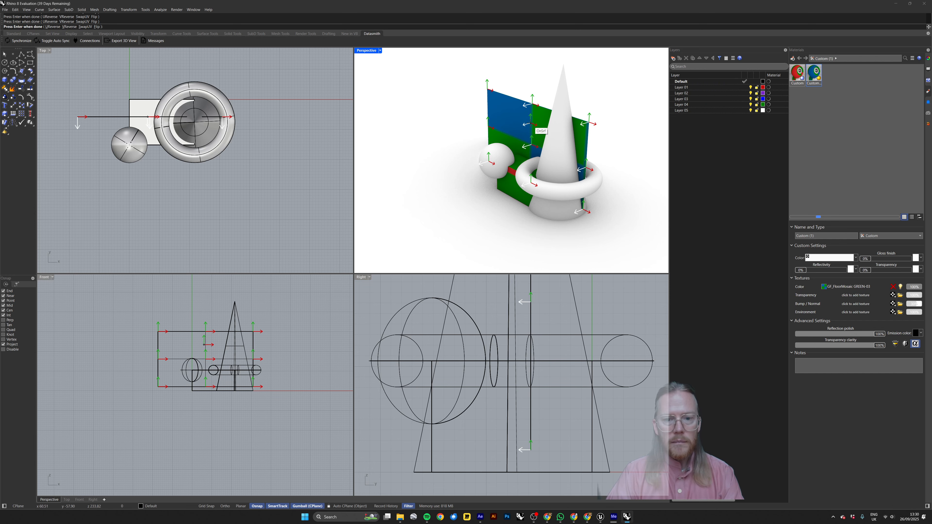
key(Return)
key(Escape)
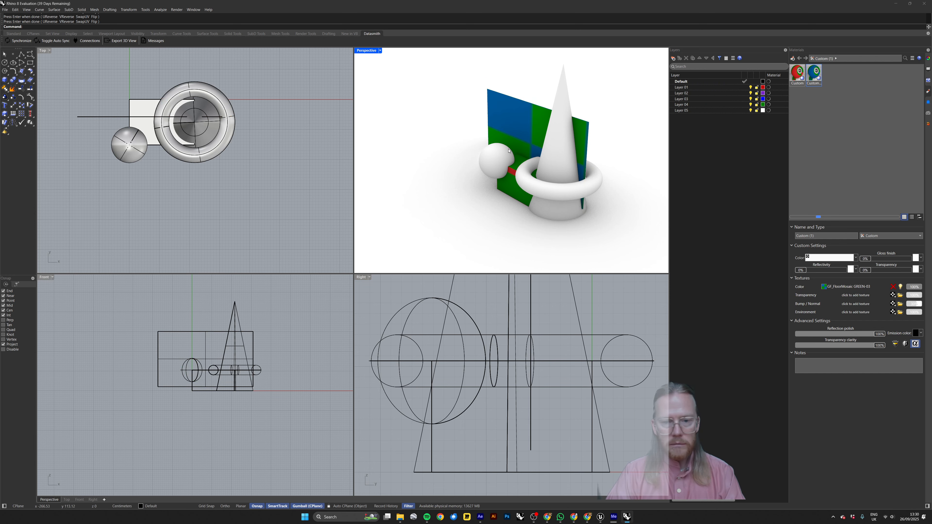
Switch to Unreal Engine and open the Custom__1_ material from the SM_Rhino_Imports/03 folder for editing.
key(alt+Tab)
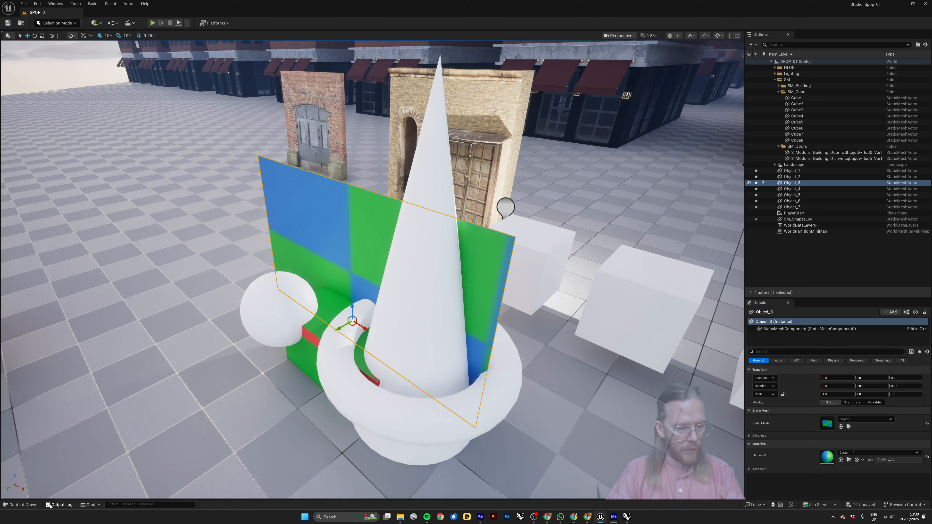
click(22, 505)
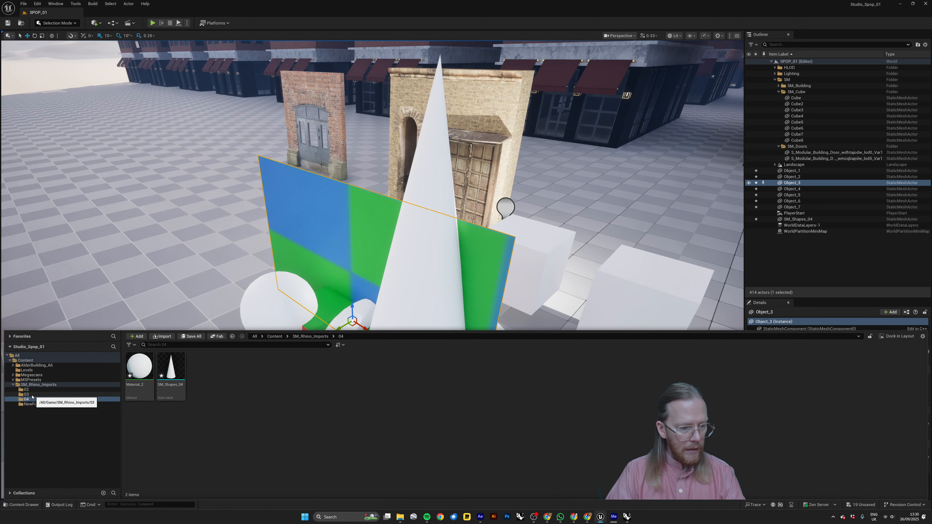
click(27, 395)
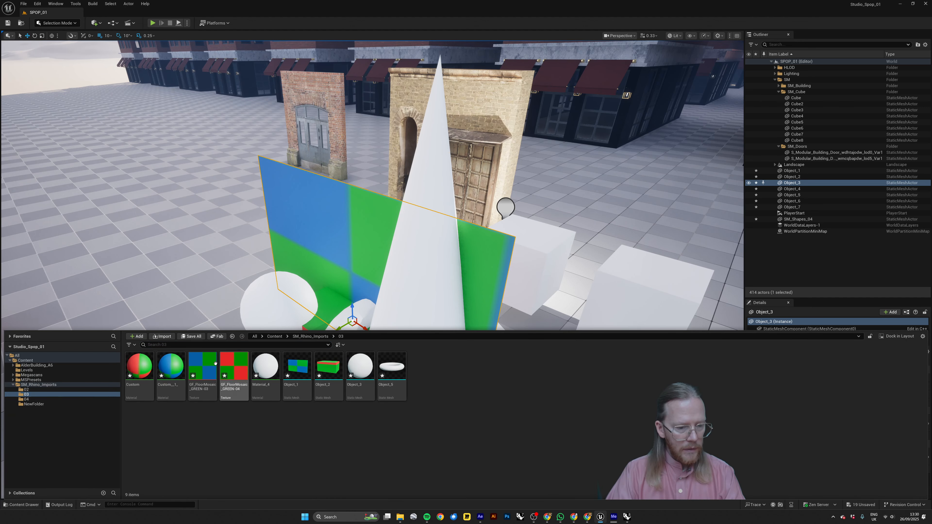
click(171, 369)
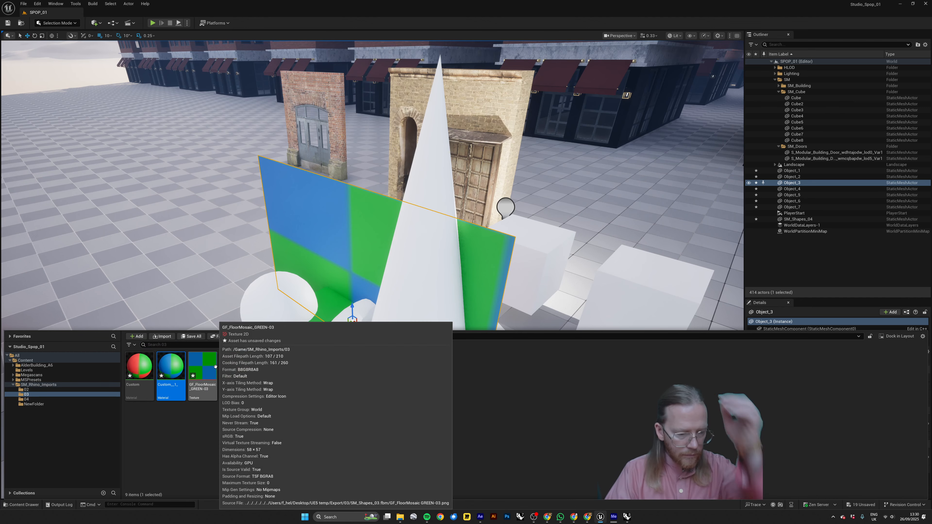
double_click(174, 367)
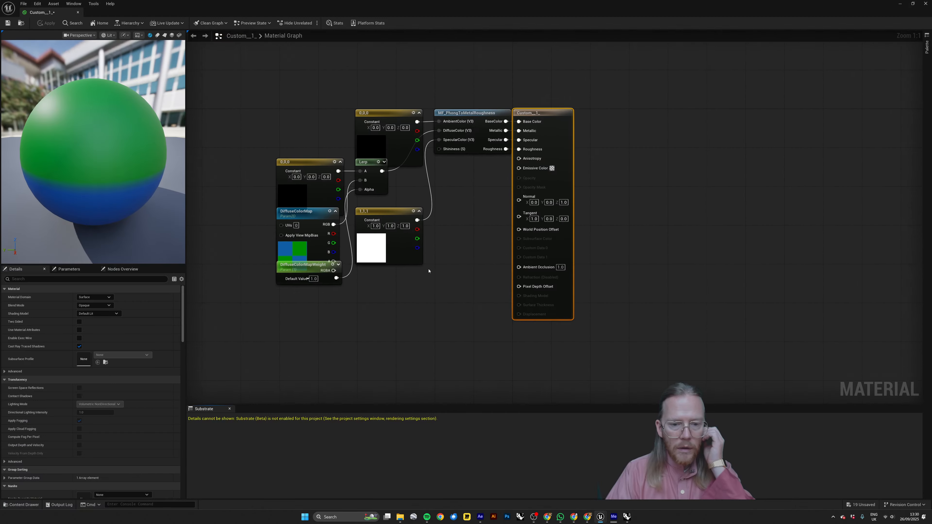
Spread out the constant, DiffuseColorMap and DiffuseColorMapWeight nodes in the material graph so they no longer overlap.
right_drag(330, 328, 362, 307)
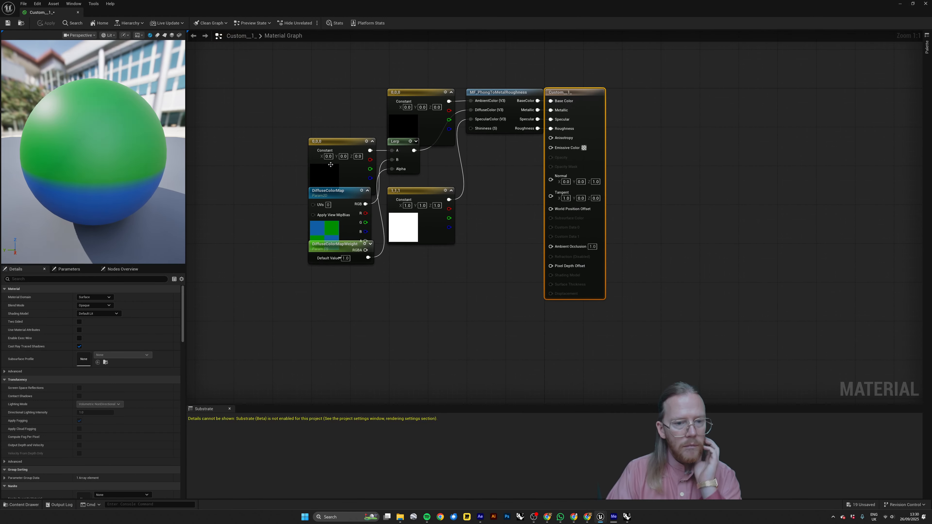
drag(330, 142, 295, 121)
drag(449, 91, 422, 72)
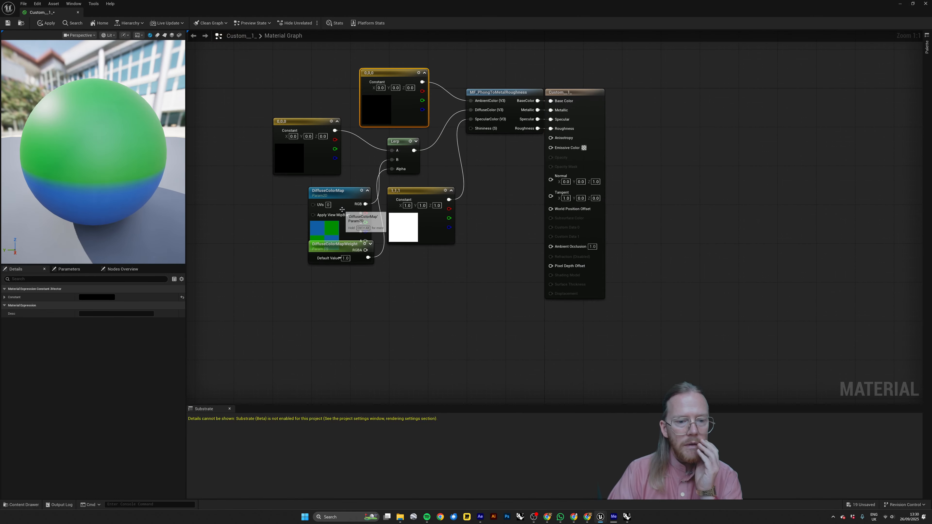
drag(343, 193, 307, 211)
drag(420, 193, 452, 192)
drag(335, 243, 377, 267)
click(306, 316)
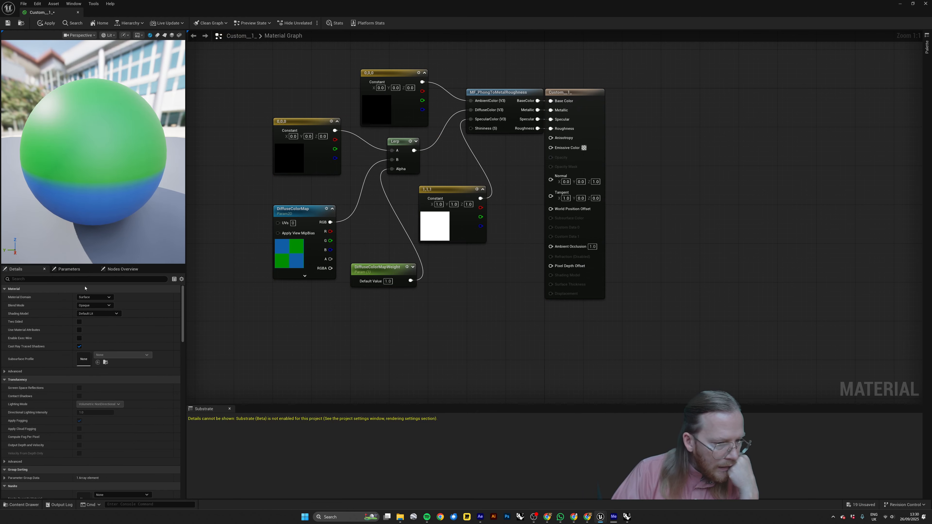
Enable Two Sided for the Custom__1_ material, save it and close the material editor.
click(76, 281)
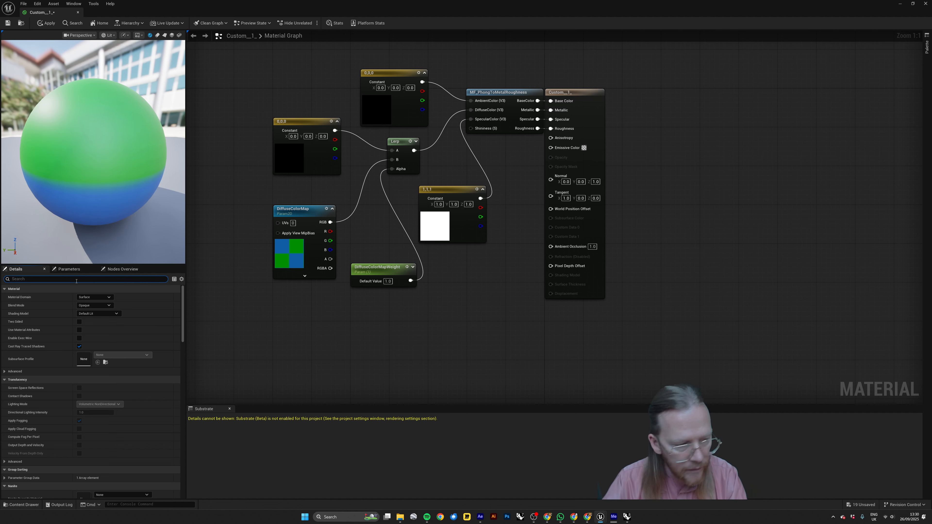
text(two)
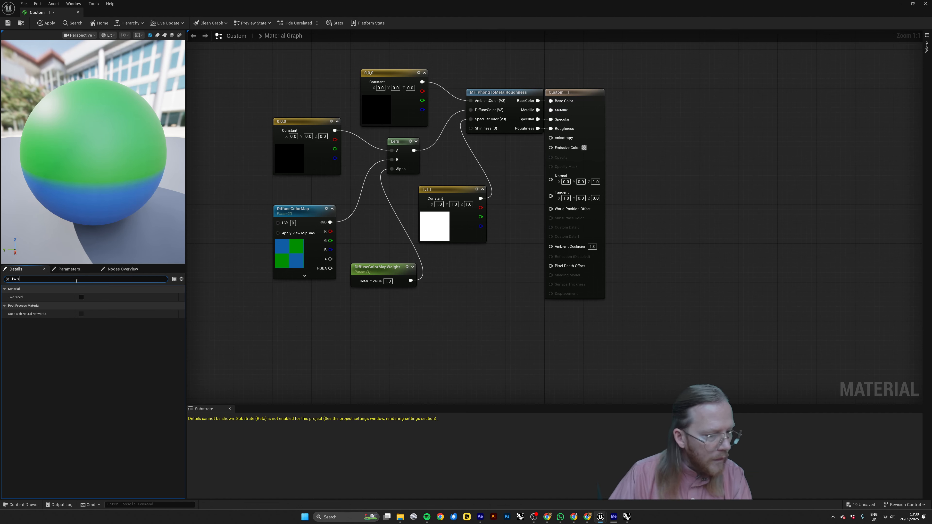
click(82, 297)
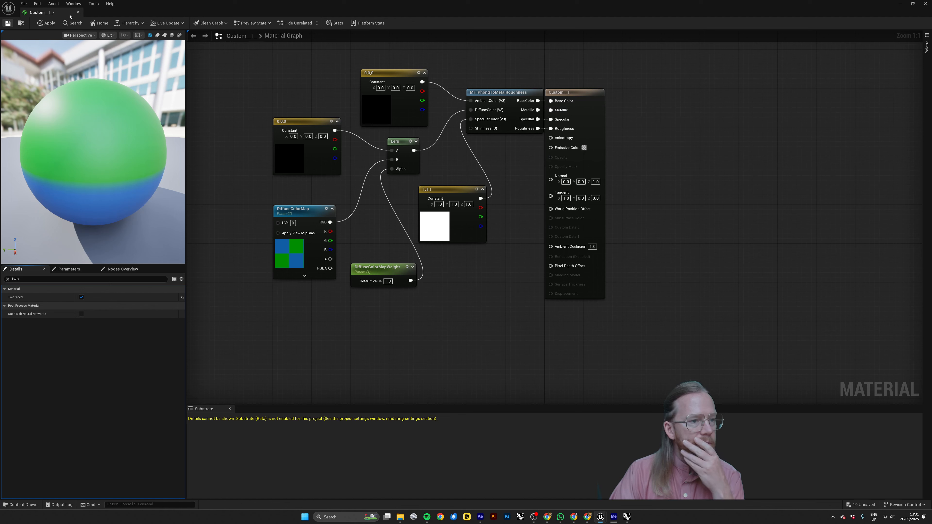
click(78, 13)
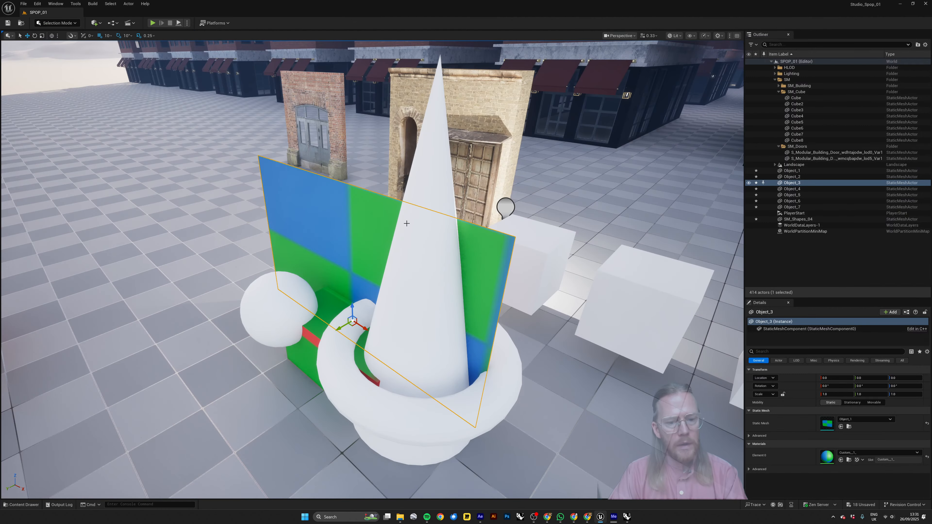
Inspect the imported shapes around the cone and select the green and red Object_5 box.
right_drag(407, 224, 528, 209)
key(Escape)
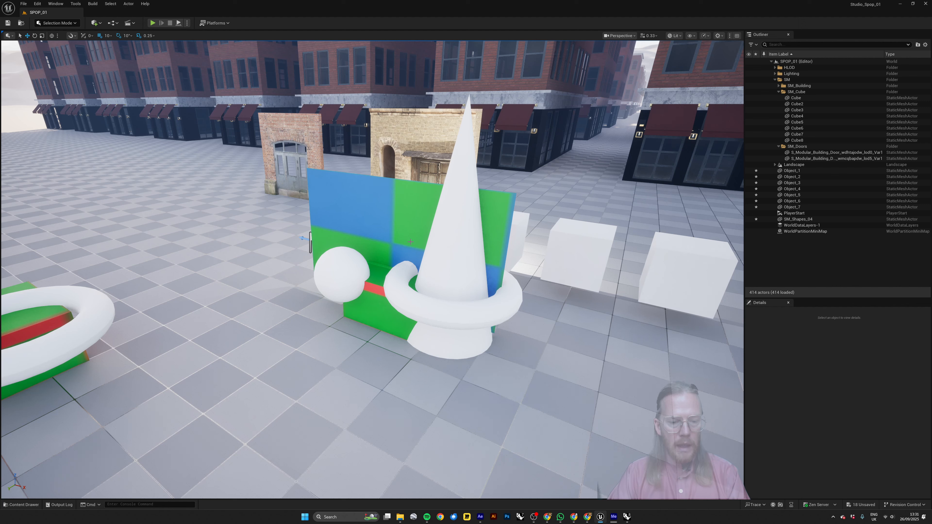
click(392, 290)
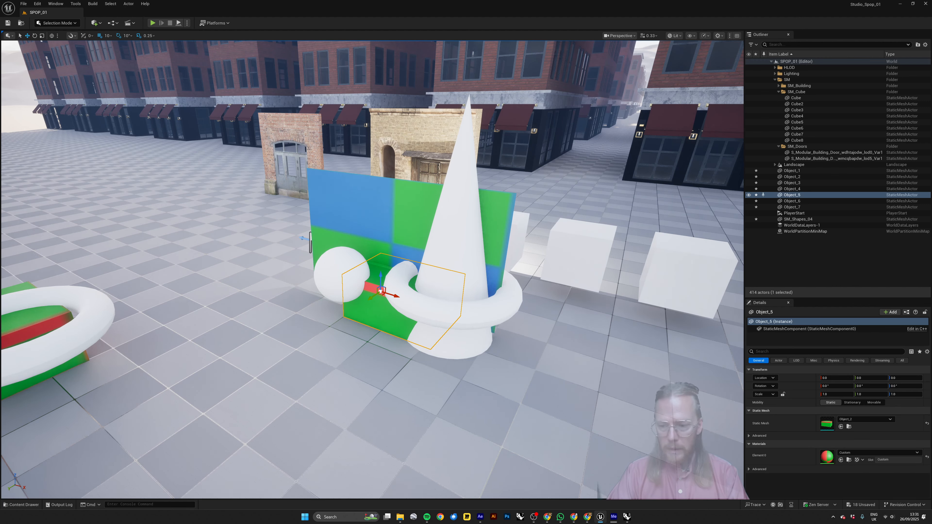
right_drag(443, 275, 406, 286)
key(Escape)
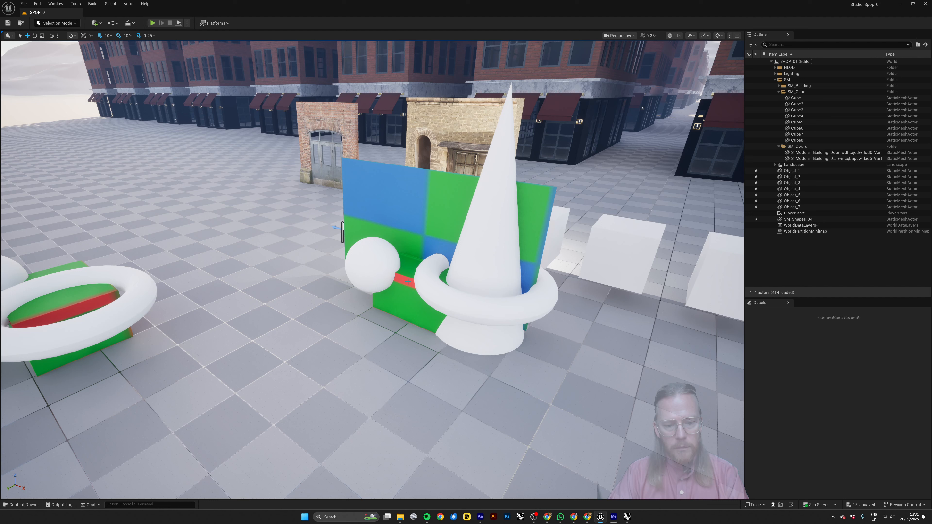
click(408, 281)
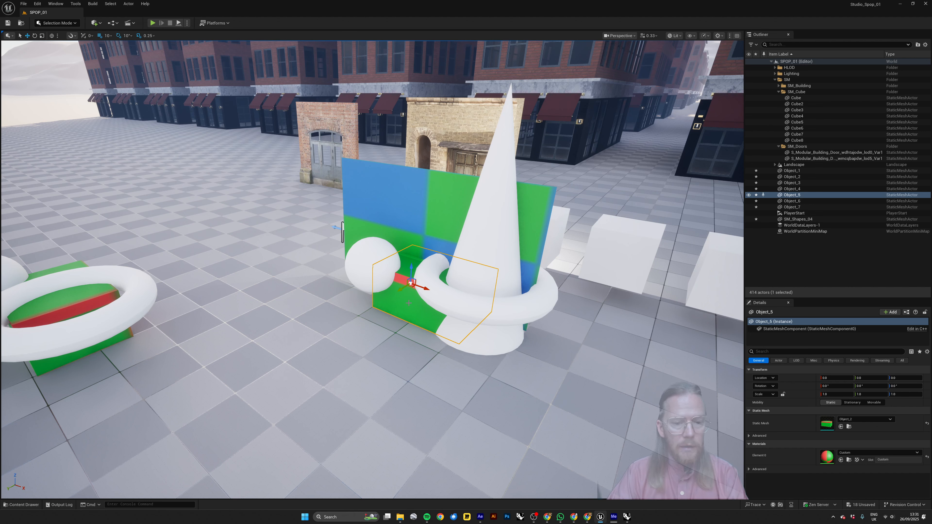
Deselect the imported box, switch to Rhino and maximize the Perspective viewport around the shapes.
key(Escape)
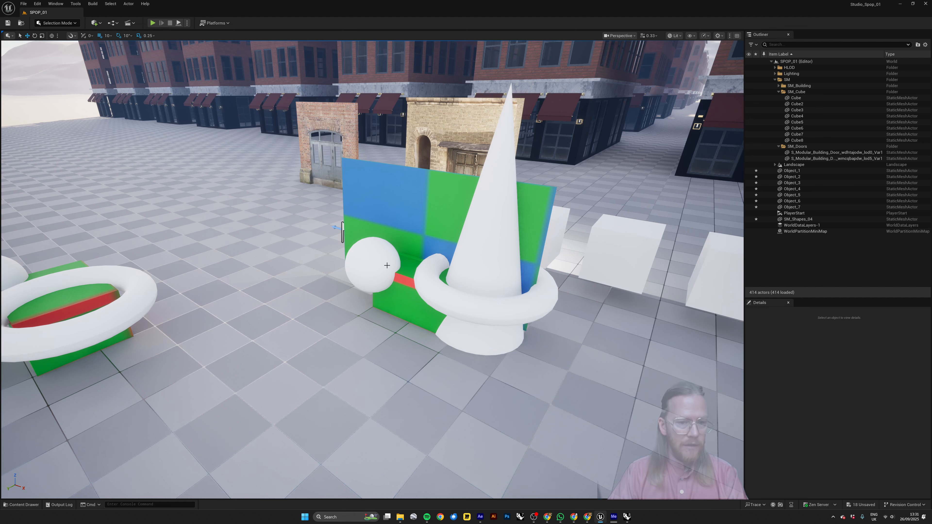
key(alt+Tab)
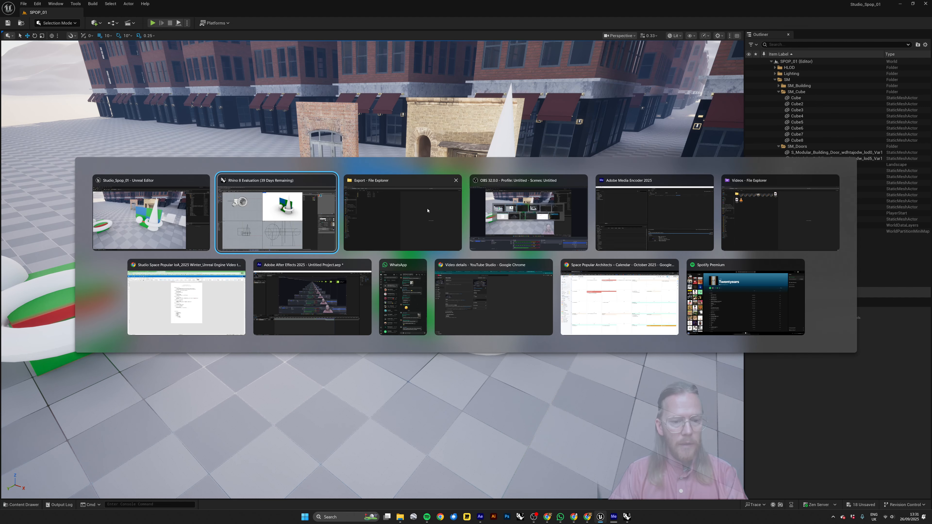
click(303, 224)
right_drag(511, 189, 526, 183)
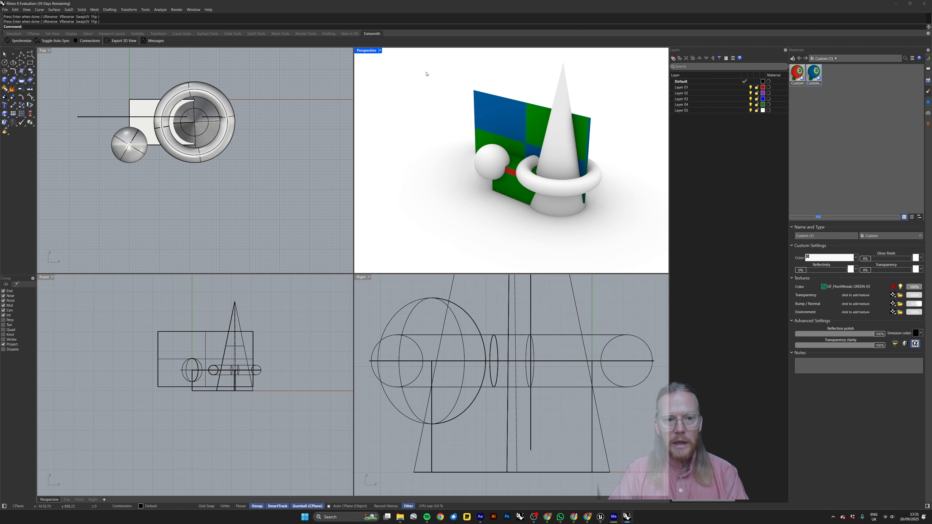
double_click(365, 50)
shift+right_drag(389, 248, 385, 257)
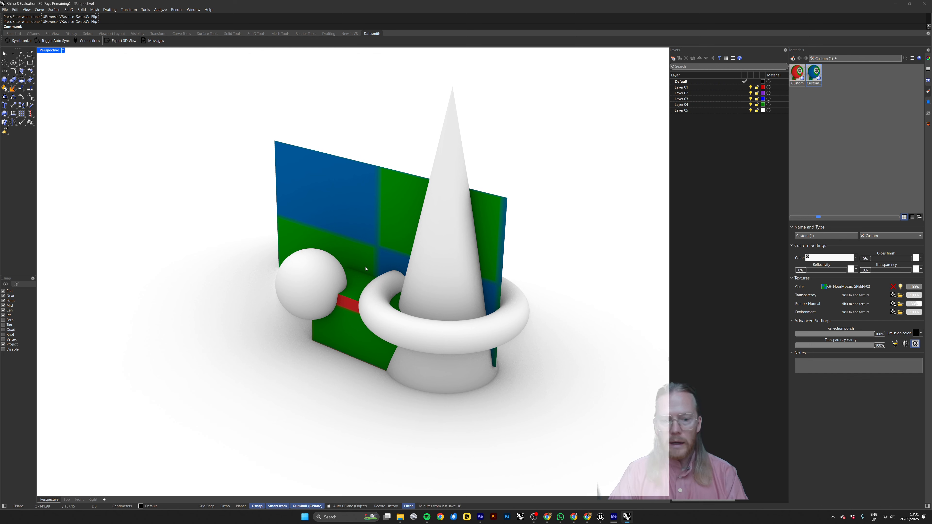
Hide the blue and green plane, the cone, the torus and the sphere, leaving only the green and red box.
click(353, 305)
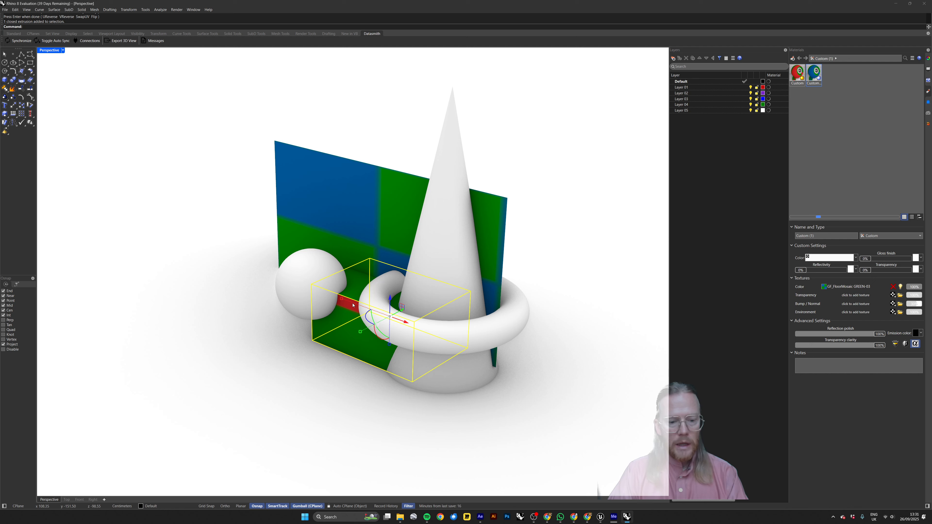
right_drag(550, 274, 536, 268)
click(537, 268)
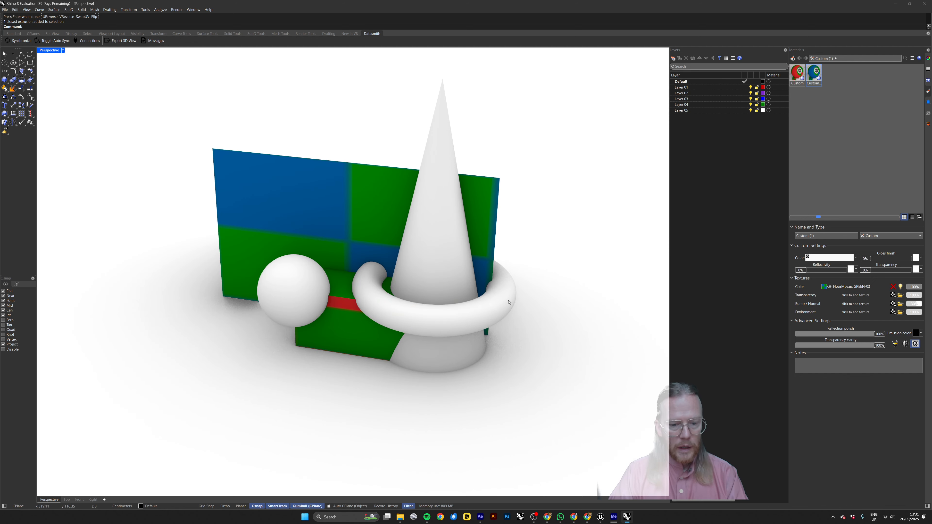
click(503, 273)
click(549, 180)
click(486, 191)
shift+click(438, 205)
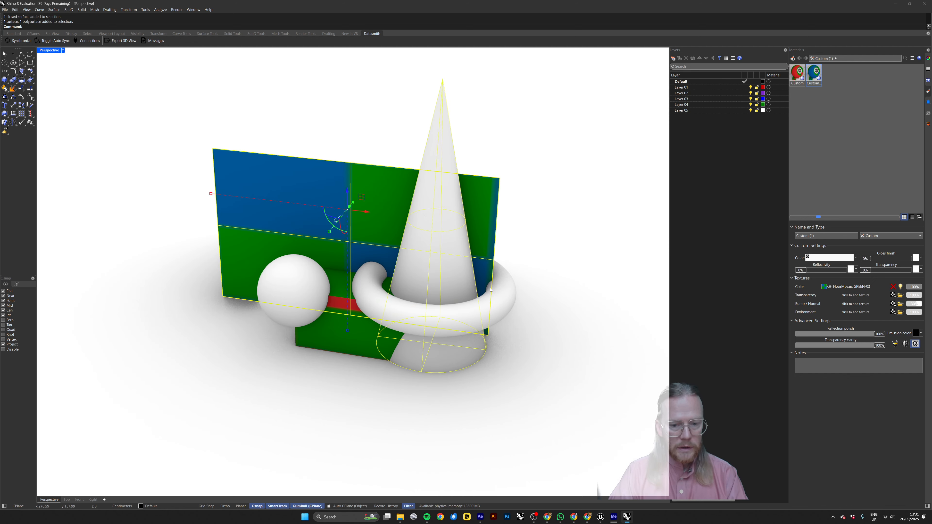
shift+click(404, 314)
shift+click(307, 292)
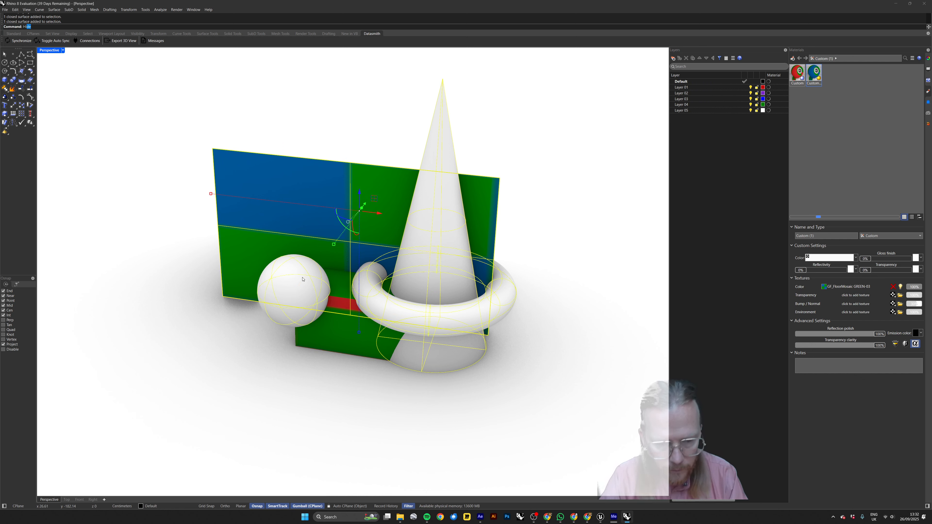
text(Hide)
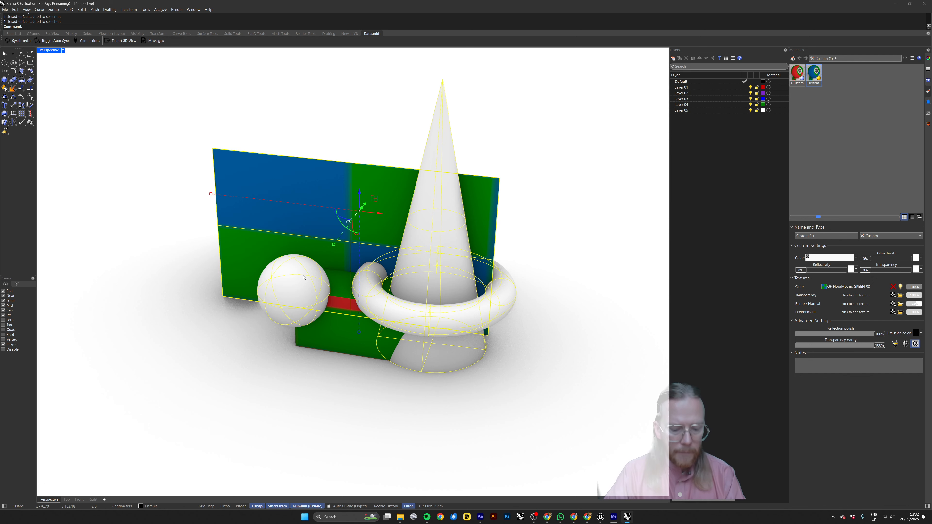
key(Return)
Select the green and red box and open its texture mapping properties.
click(350, 304)
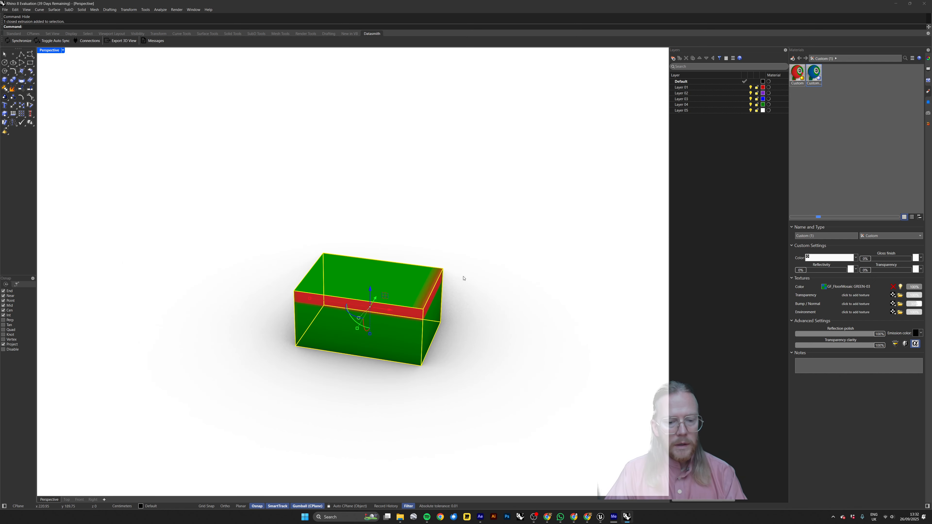
right_drag(464, 279, 441, 252)
click(441, 252)
click(419, 280)
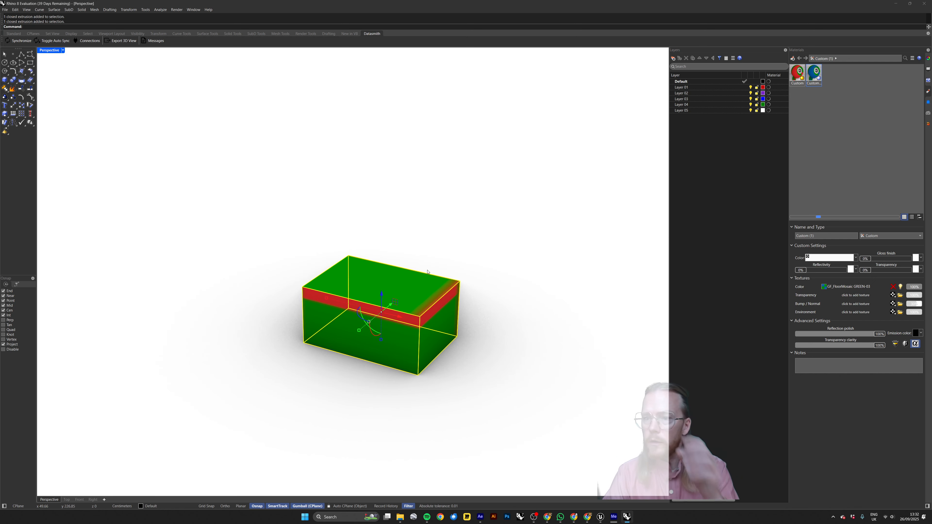
click(928, 59)
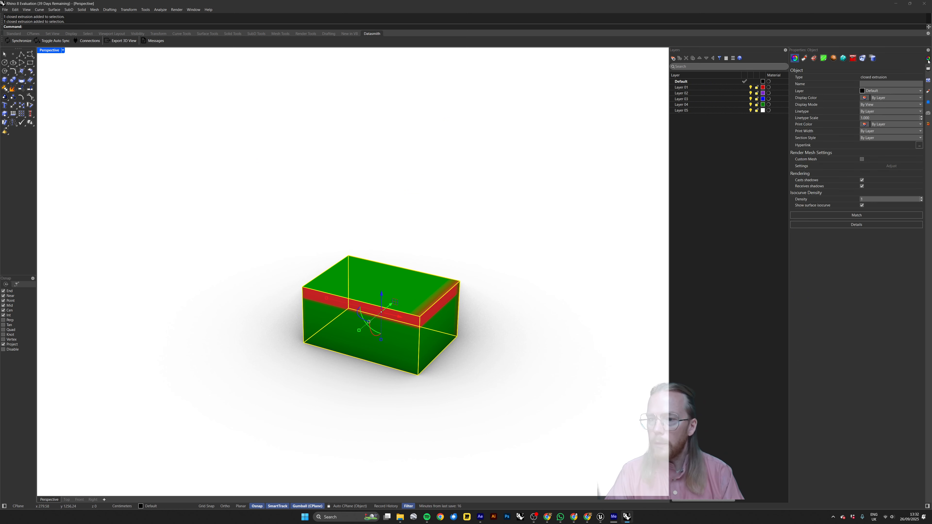
click(814, 58)
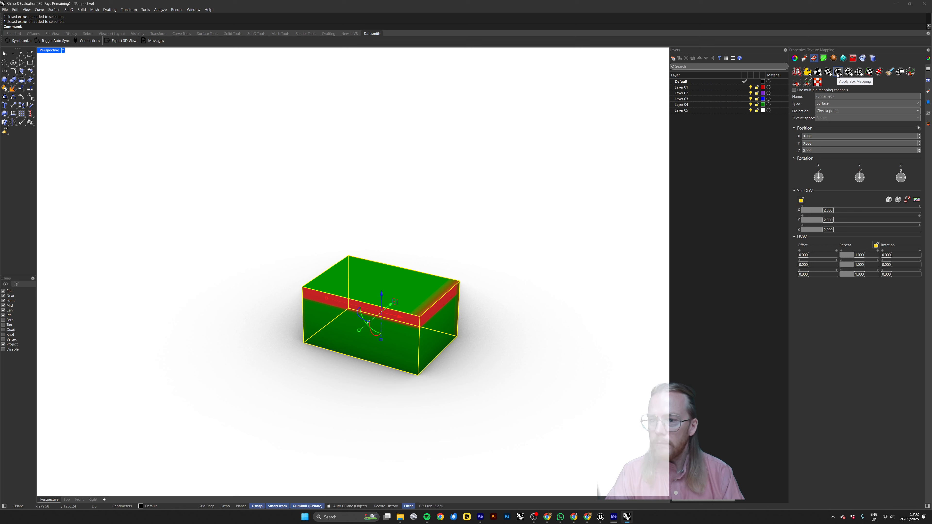
click(838, 75)
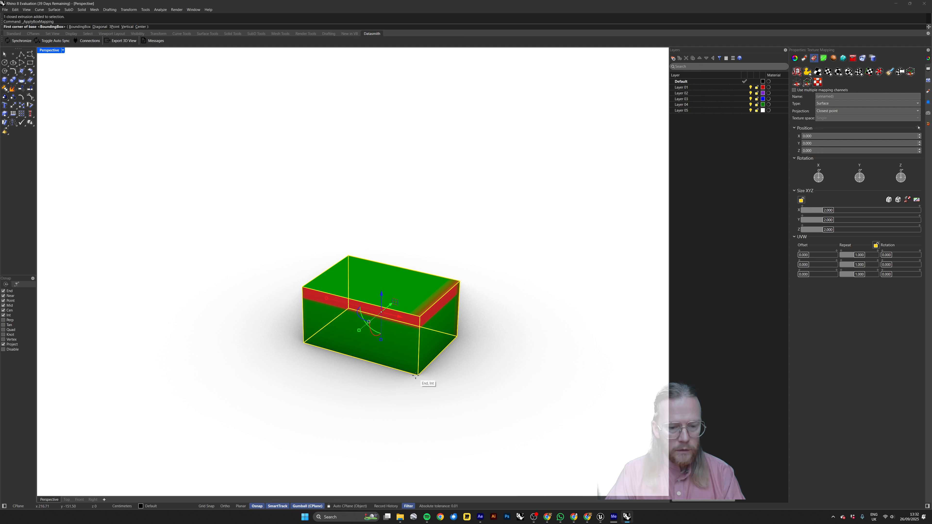
click(416, 375)
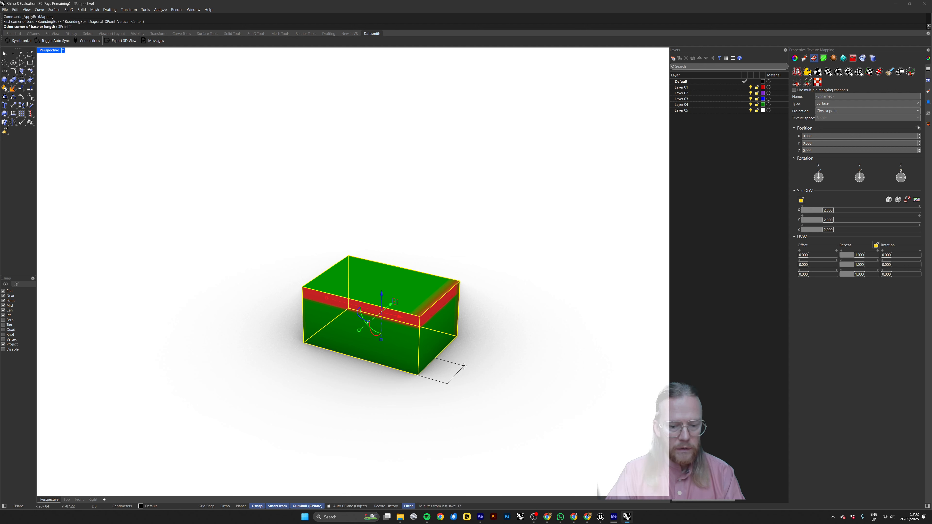
text(10)
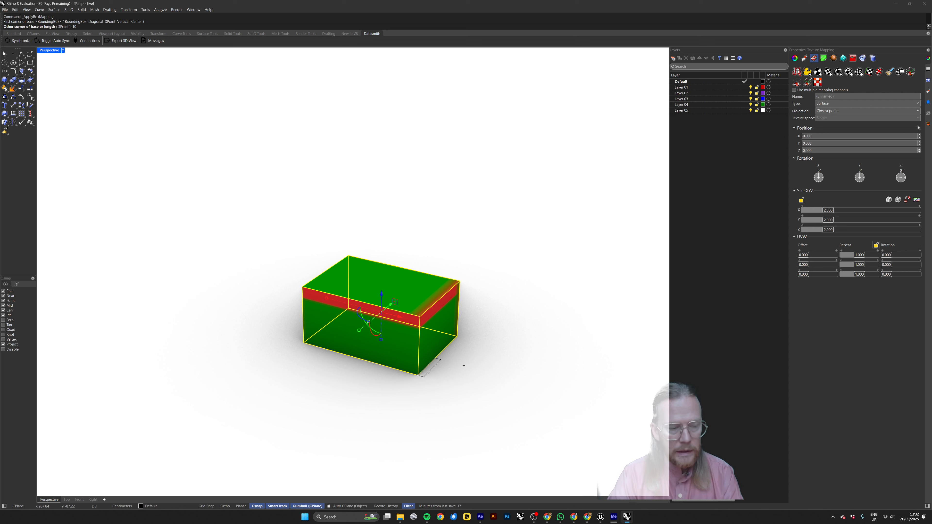
text(0)
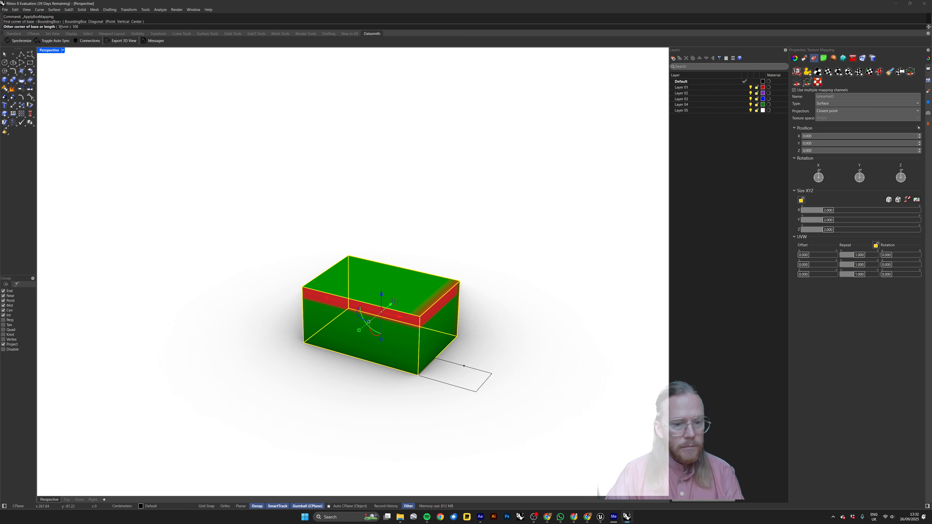
key(Return)
text(10)
key(Return)
key(Escape)
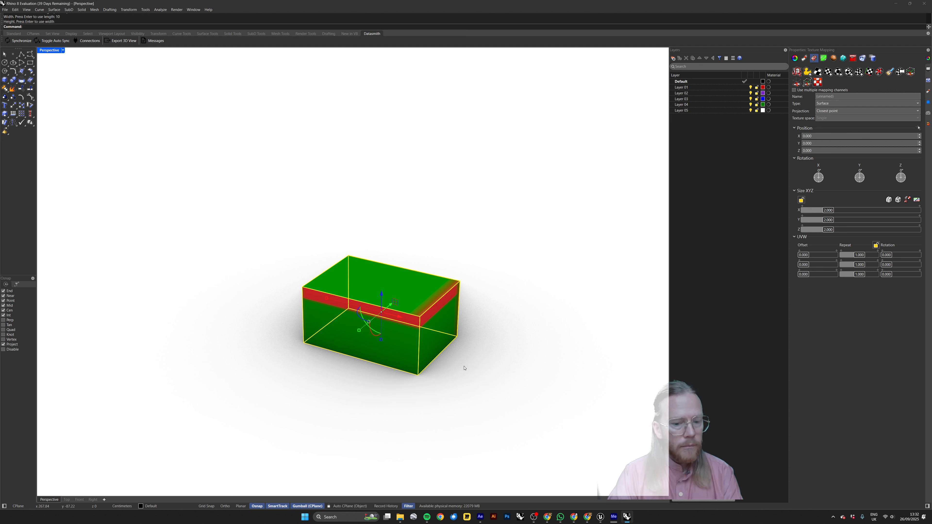
Apply a capped 100 x 100 x 100 cm box mapping to the box, starting from its nearest lower corner.
key(Return)
click(418, 375)
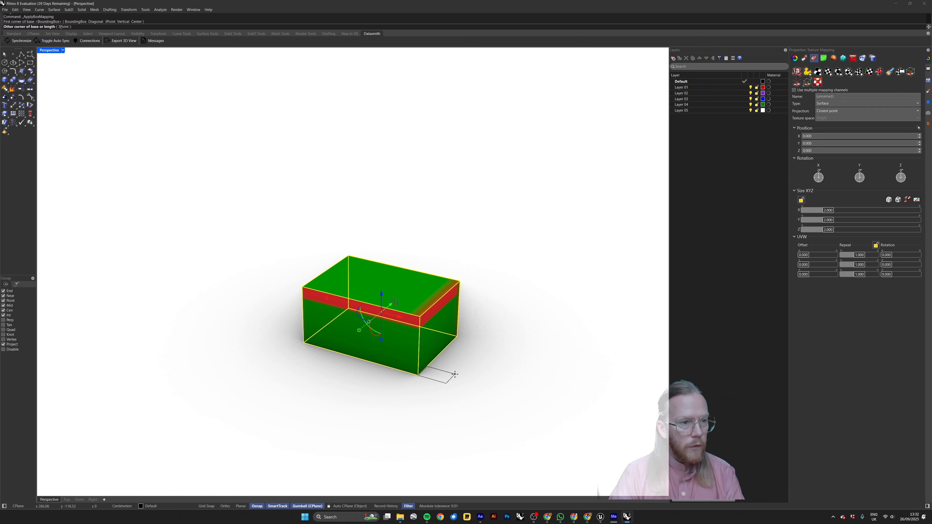
text(100)
key(Return)
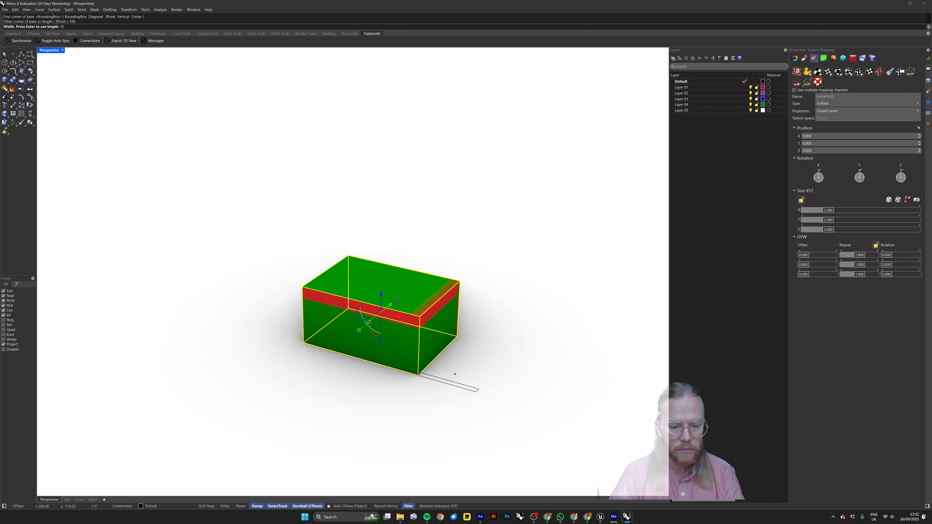
key(Return)
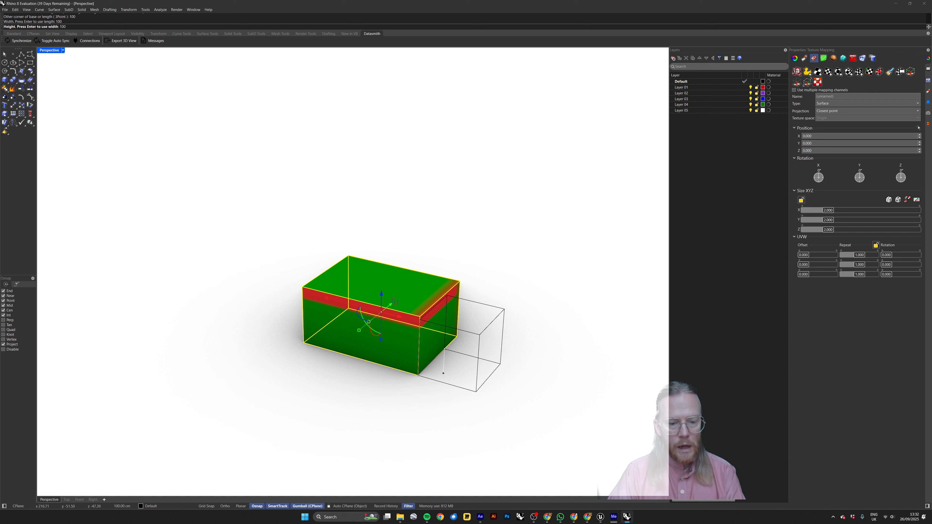
key(Return)
key(Return)
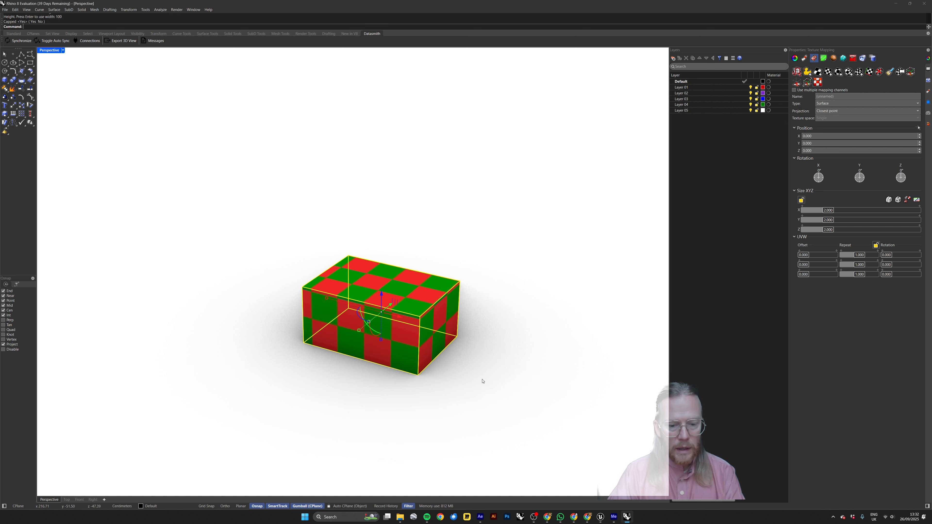
key(Escape)
Check the checker pattern on the box's sides and show its mapping widget for channel 1.
right_drag(512, 312, 415, 307)
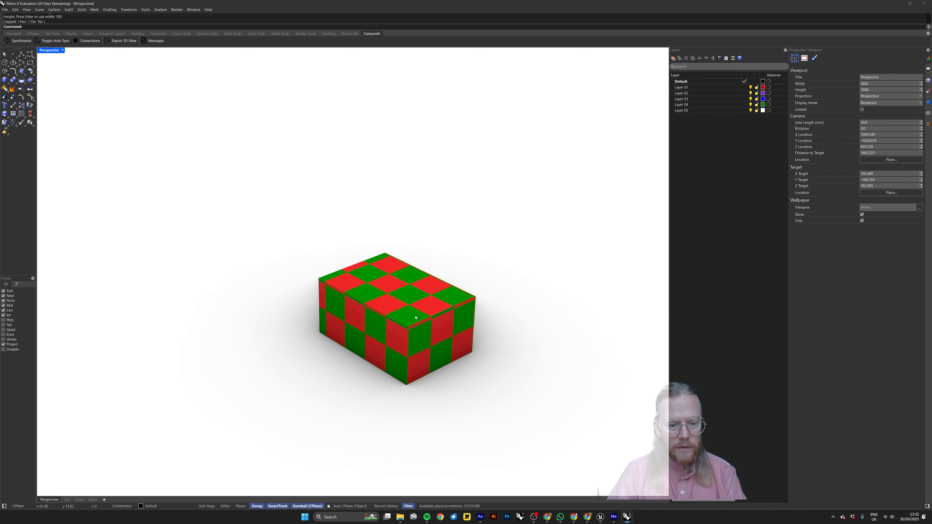
click(416, 308)
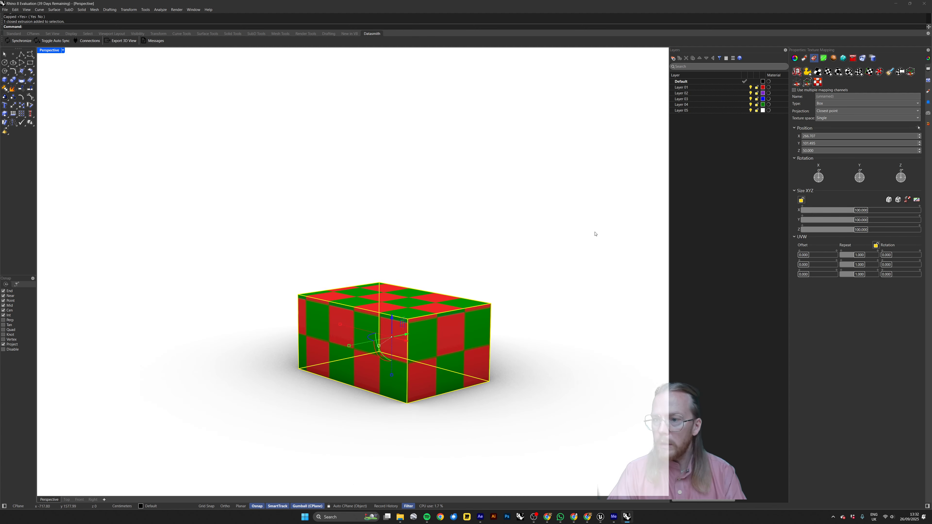
right_drag(595, 231, 492, 260)
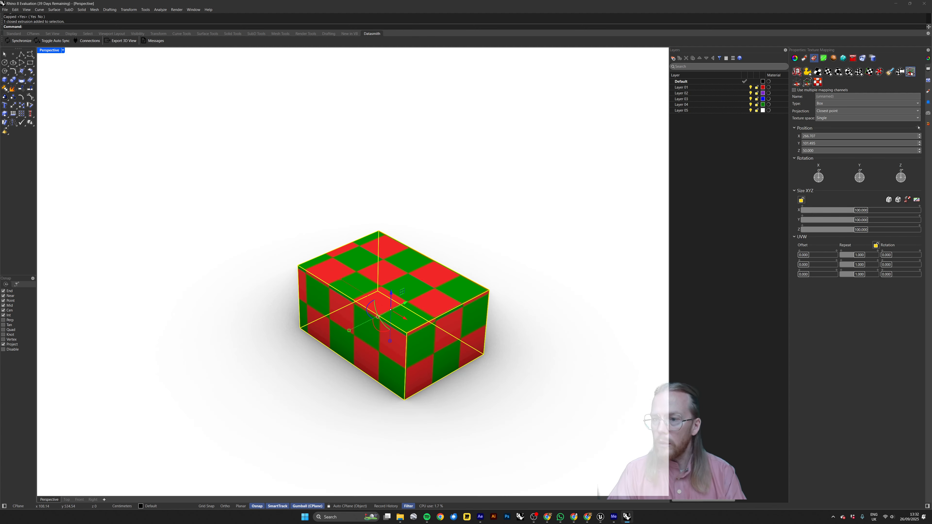
click(911, 72)
Scale the box's mapping widget uniformly to about 53 cm and lower it to shift the checker pattern.
right_drag(624, 239, 534, 277)
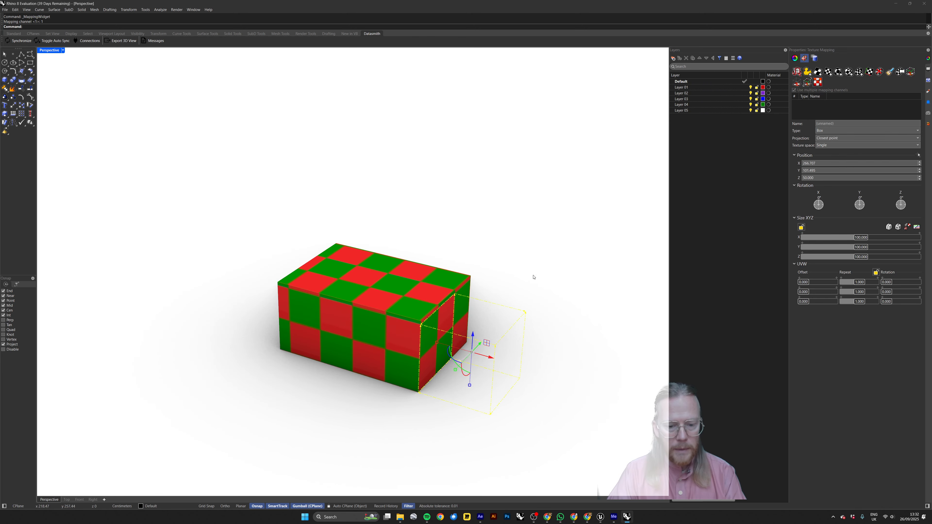
shift+drag(436, 343, 453, 352)
mouse_move(456, 354)
right_down()
mouse_move(491, 327)
mouse_move(466, 344)
right_up()
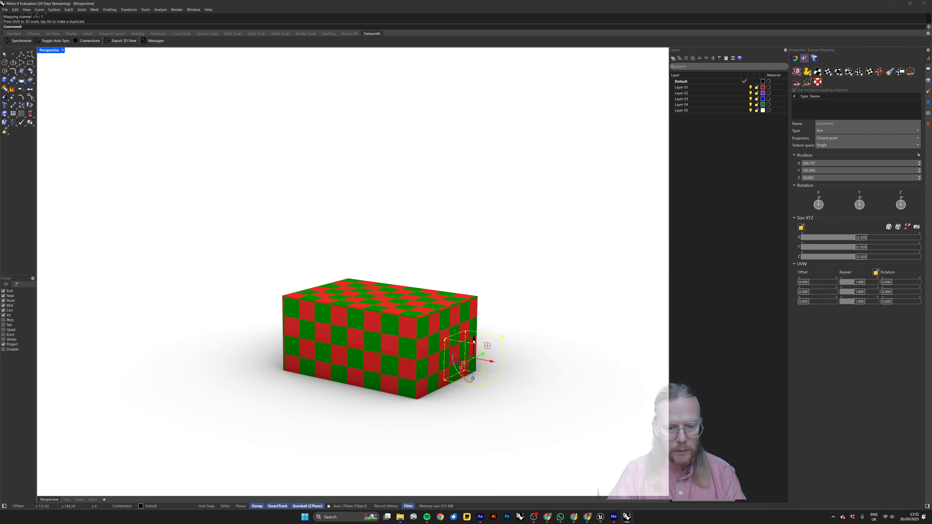
drag(473, 341, 474, 361)
right_drag(474, 362, 508, 301)
key(Escape)
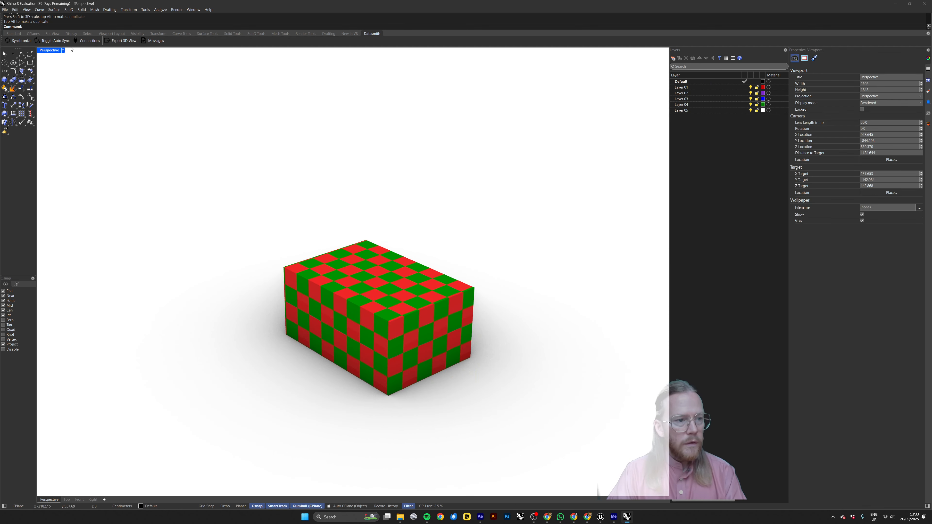
Show all the hidden shapes again with the Show command.
text(S)
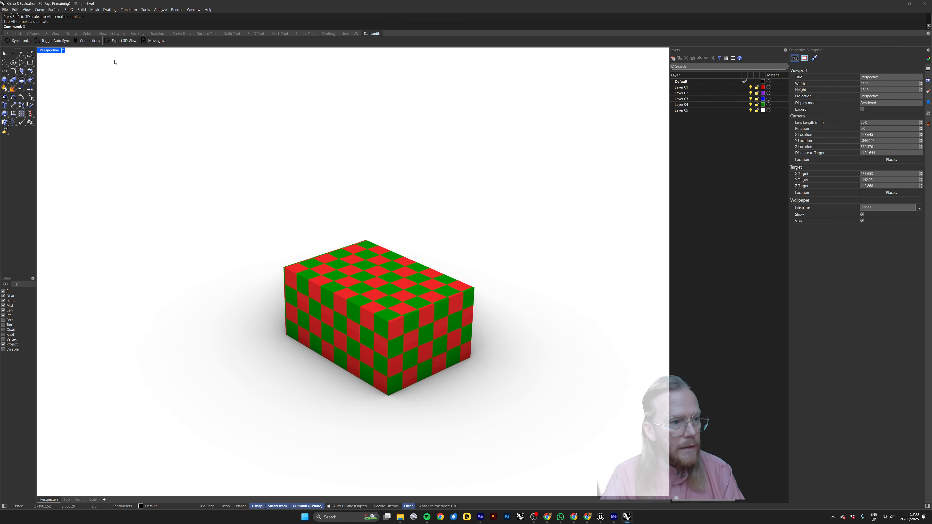
text(hi)
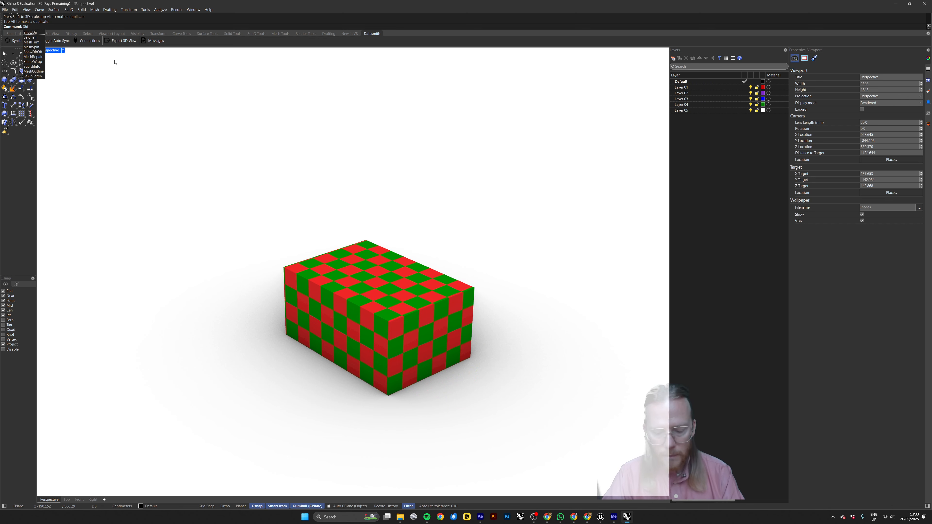
key(BackSpace)
text(ow)
key(Return)
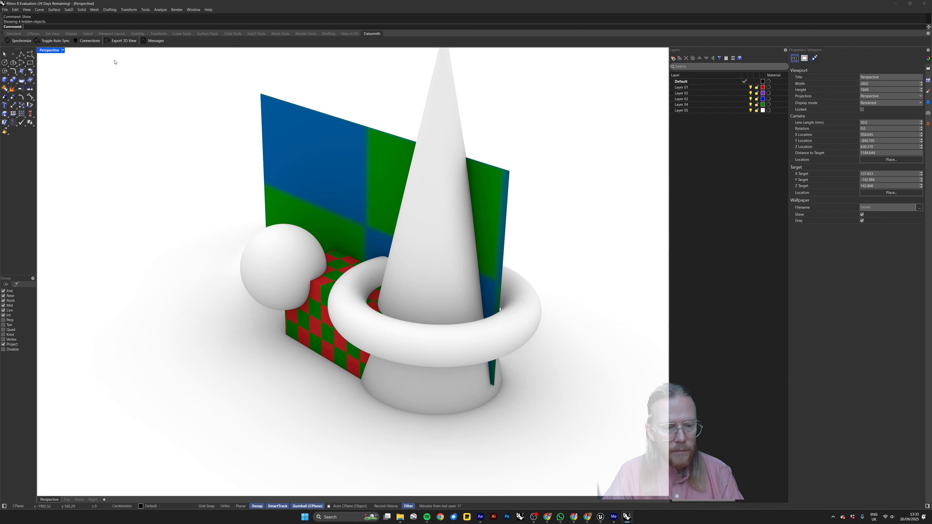
Select the blue and green plane, restore the four-viewport layout and set the Front viewport to Rendered display.
click(296, 160)
double_click(48, 51)
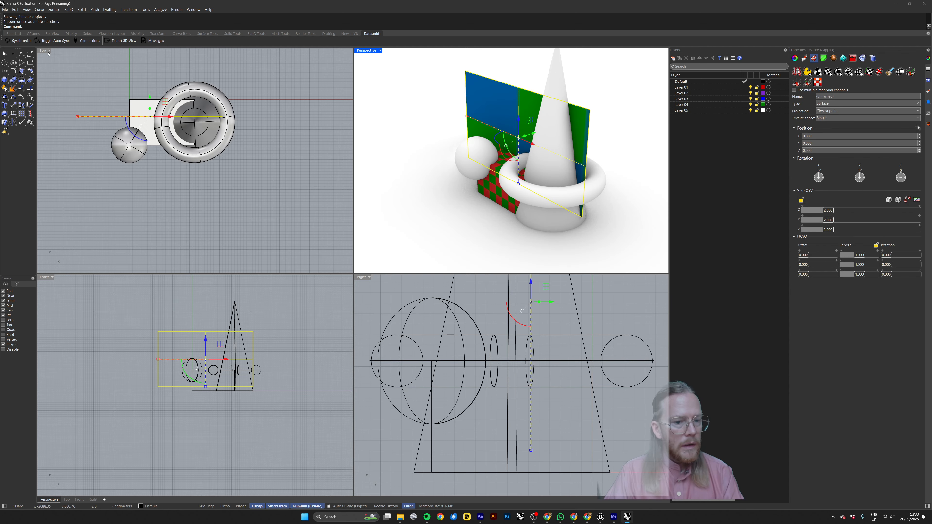
click(45, 277)
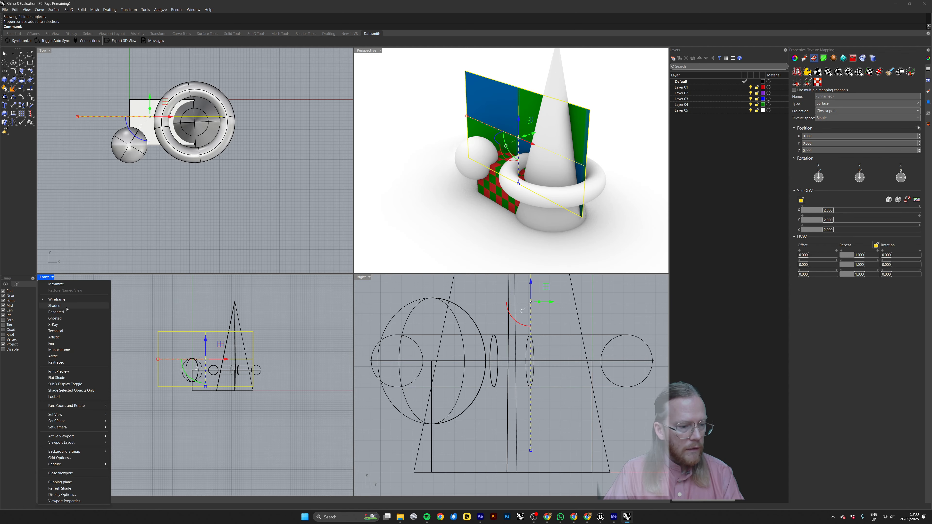
click(63, 312)
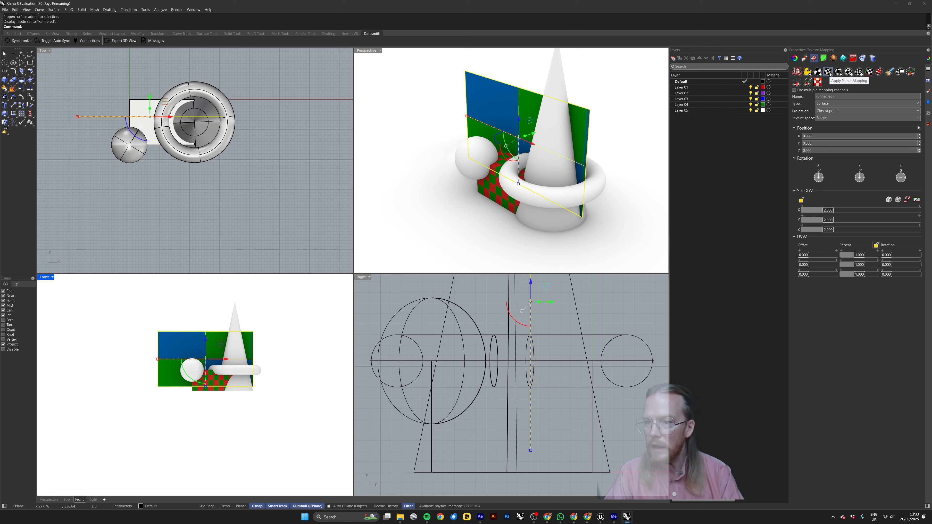
Apply planar mapping with the UV option to the blue and green plane, using a small rectangle from its upper-left corner in the Front viewport.
click(830, 74)
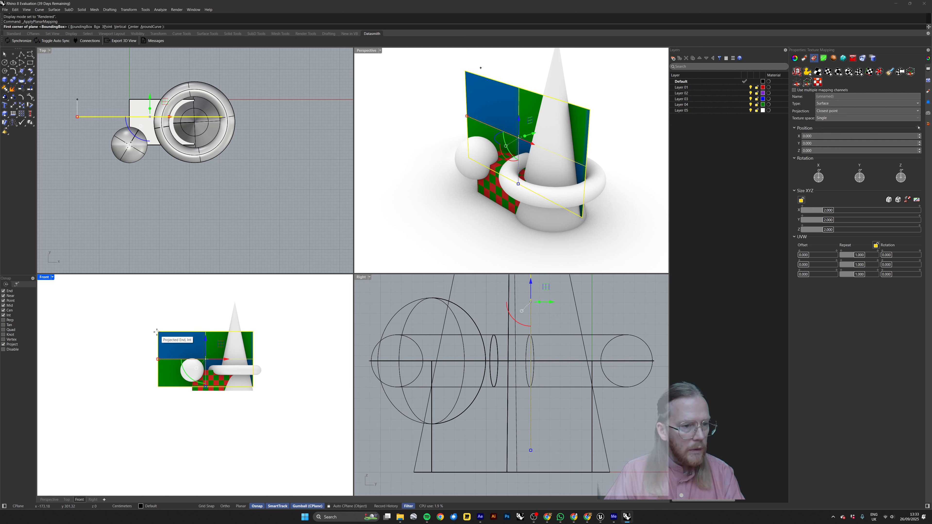
click(157, 331)
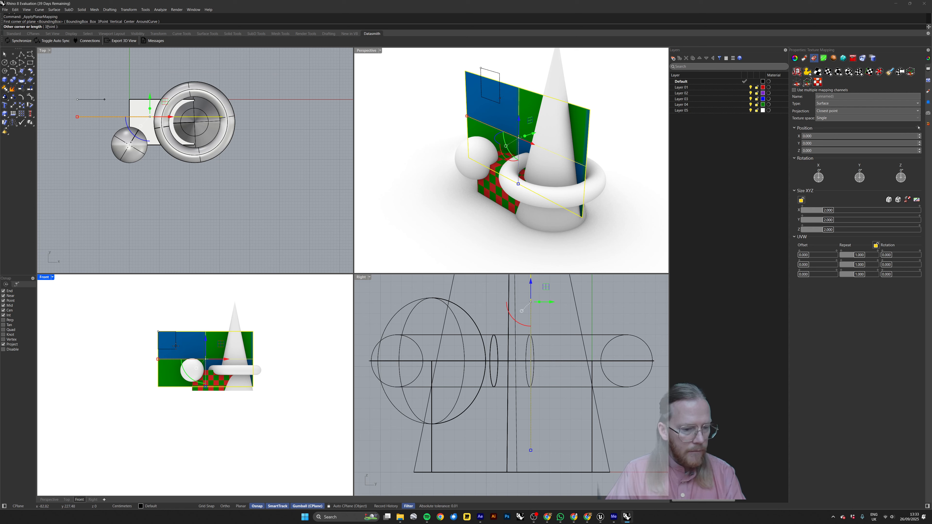
click(174, 349)
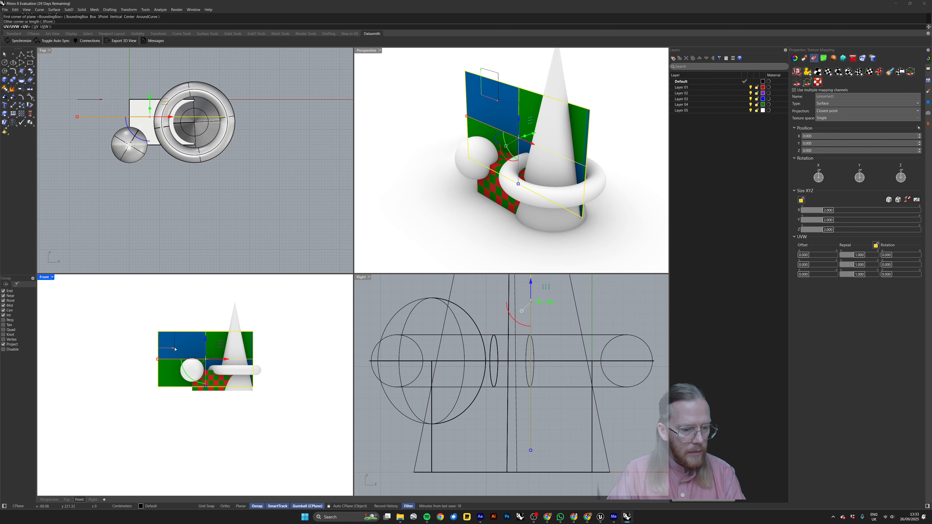
key(Return)
click(186, 323)
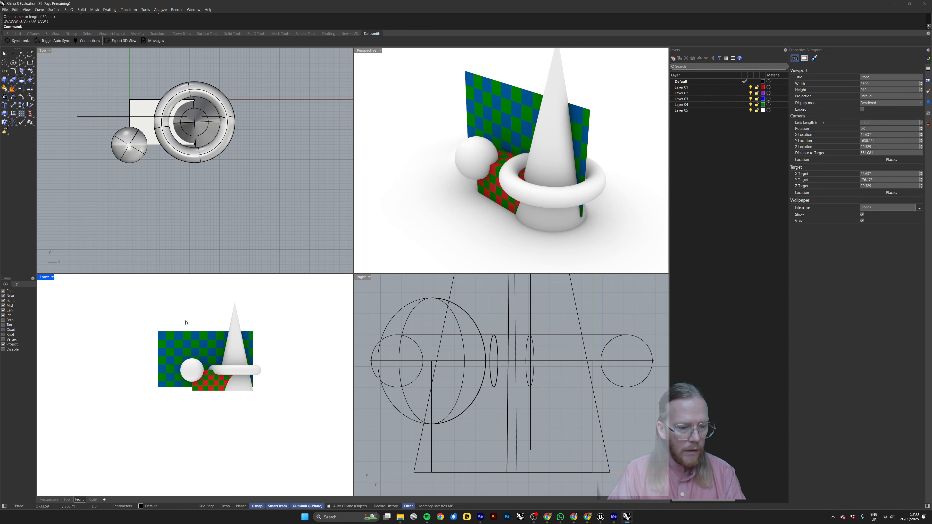
Select all the shapes in the maximized Perspective viewport, start exporting them and create a folder named 05 inside the Export folder.
double_click(366, 51)
drag(523, 121, 301, 365)
text(Export)
key(Return)
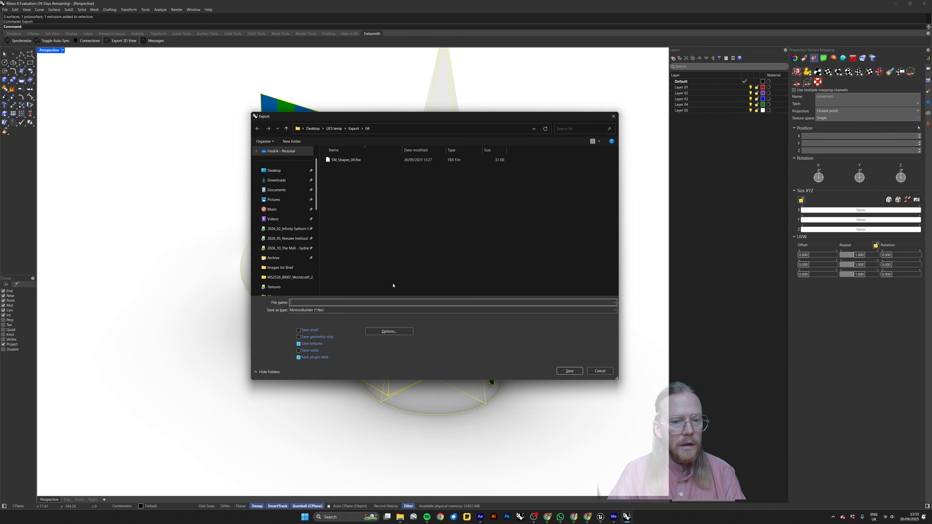
click(353, 128)
click(292, 141)
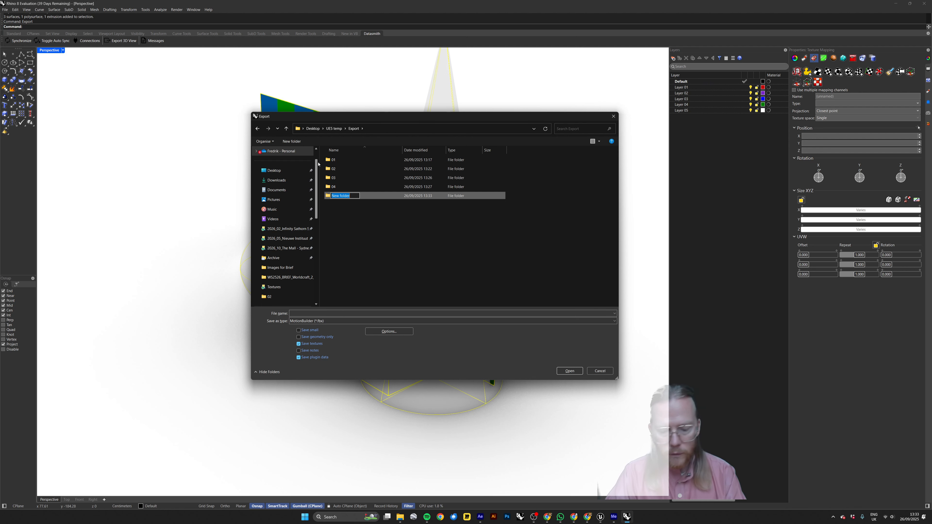
text(05)
key(Return)
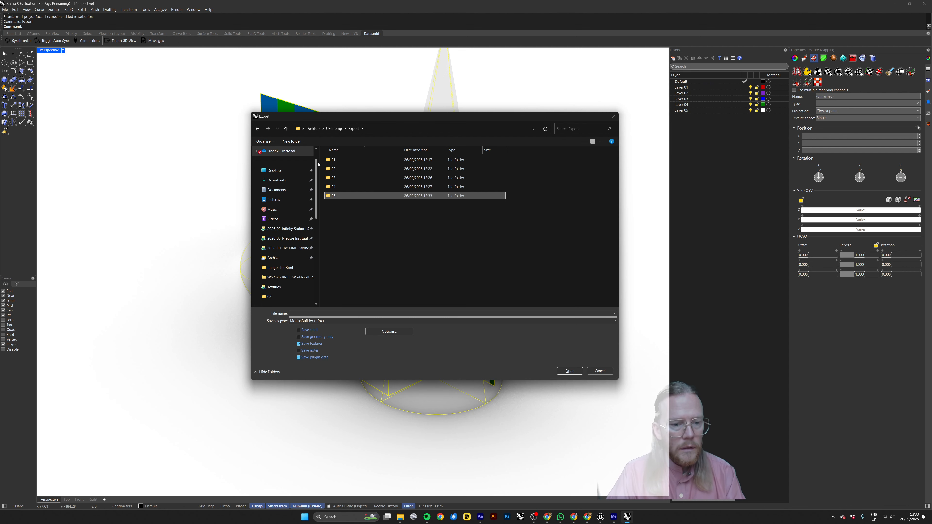
Export the shapes into folder 05 as SM_Shapes_05.fbx, reusing the previous file's name pattern and accepting the current FBX and mesh options.
double_click(333, 187)
click(338, 159)
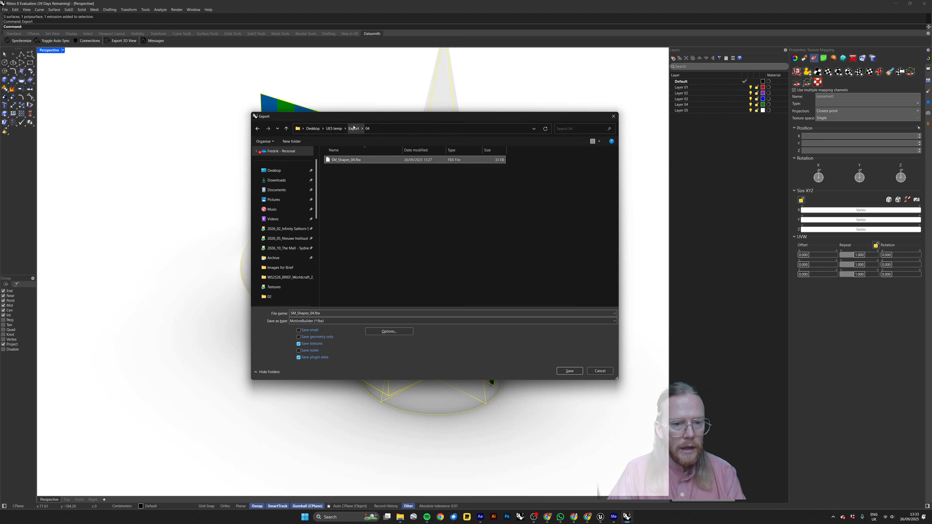
click(353, 128)
double_click(340, 195)
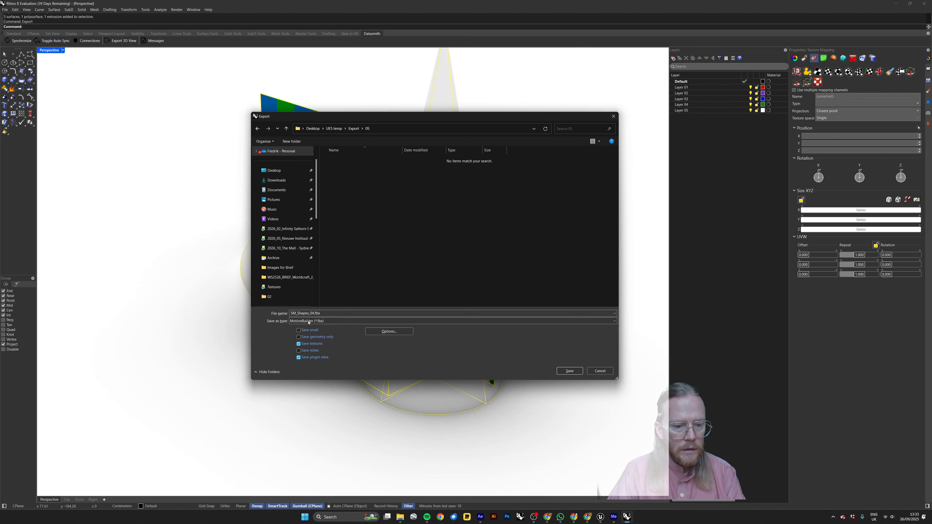
click(313, 314)
click(315, 314)
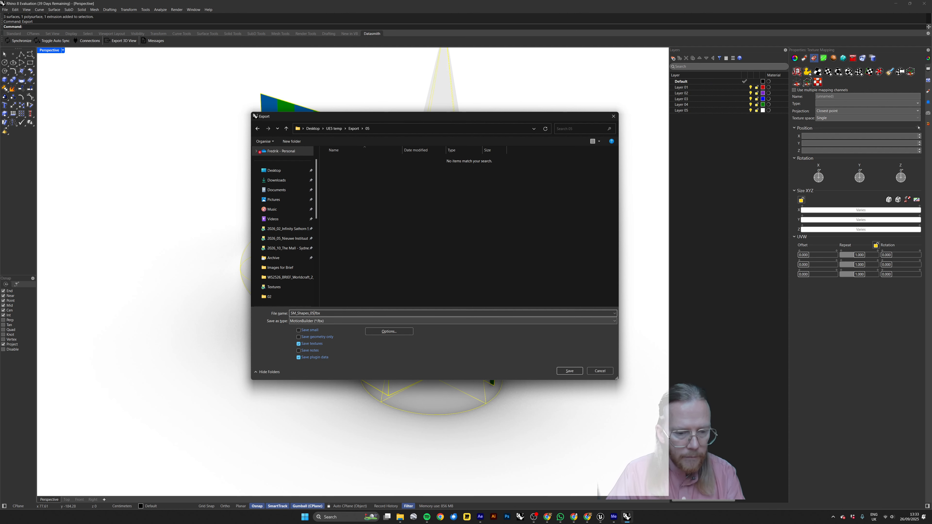
key(Return)
key(Return)
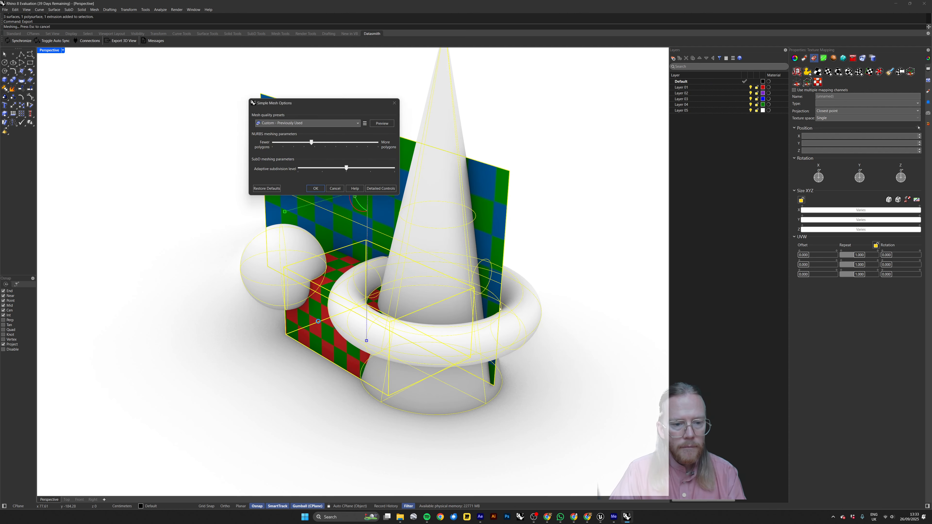
key(Return)
Switch to Unreal Engine, select the five shapes of the previous import and move them back along the X axis to free the space.
key(alt+Tab)
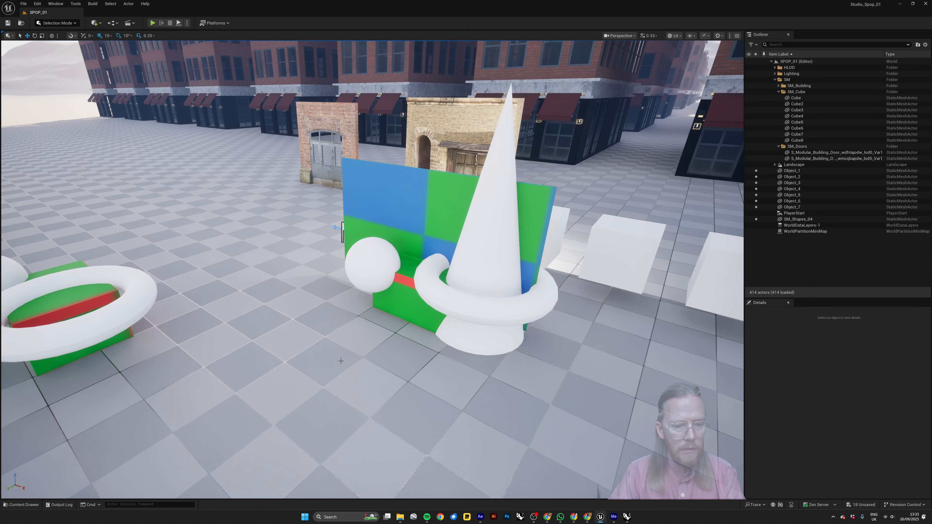
right_drag(436, 280, 442, 286)
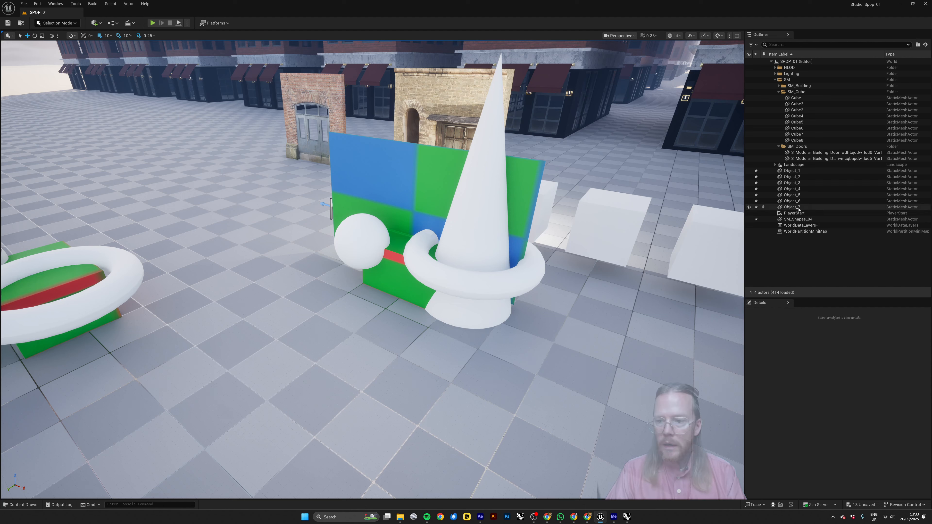
click(467, 239)
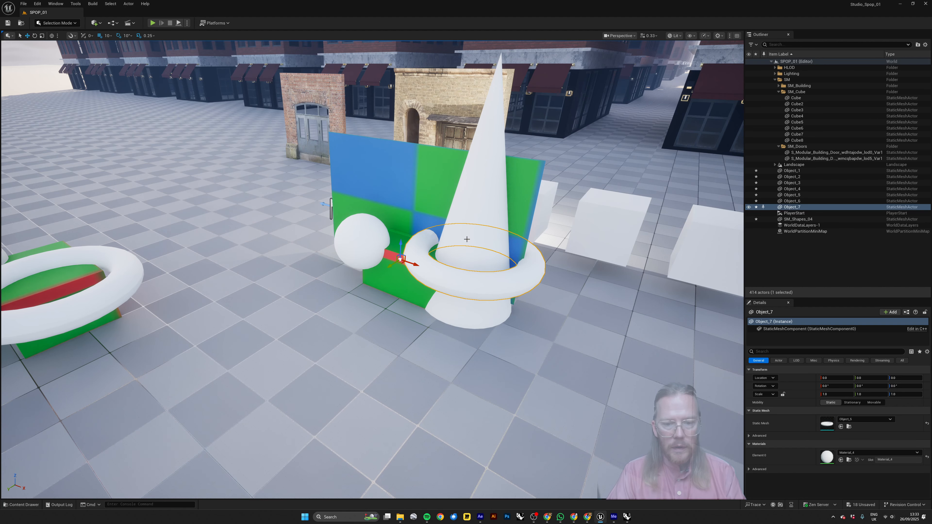
ctrl+click(450, 211)
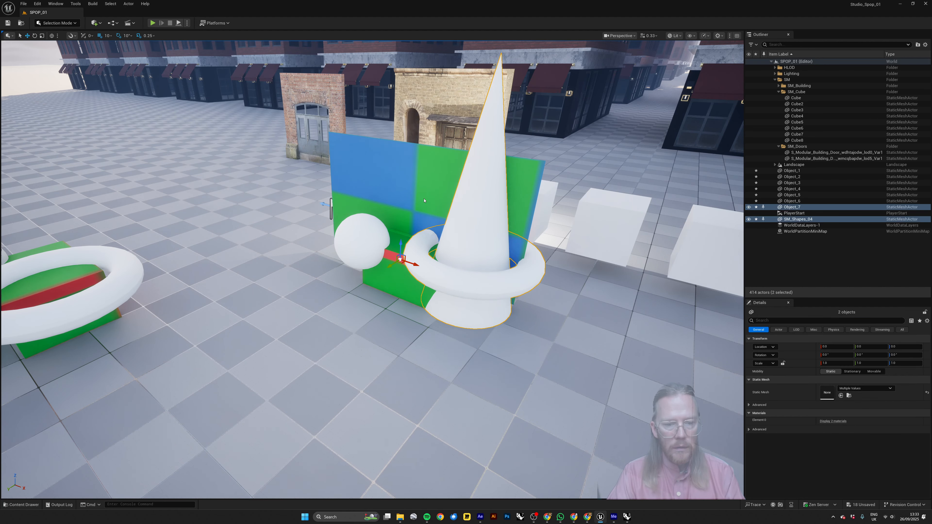
ctrl+click(371, 227)
ctrl+click(383, 283)
ctrl+click(385, 283)
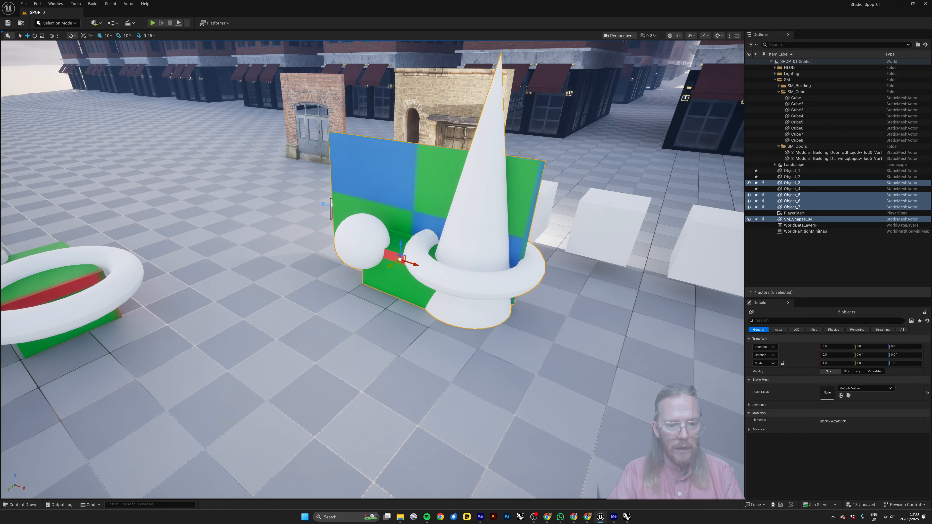
drag(414, 263, 261, 212)
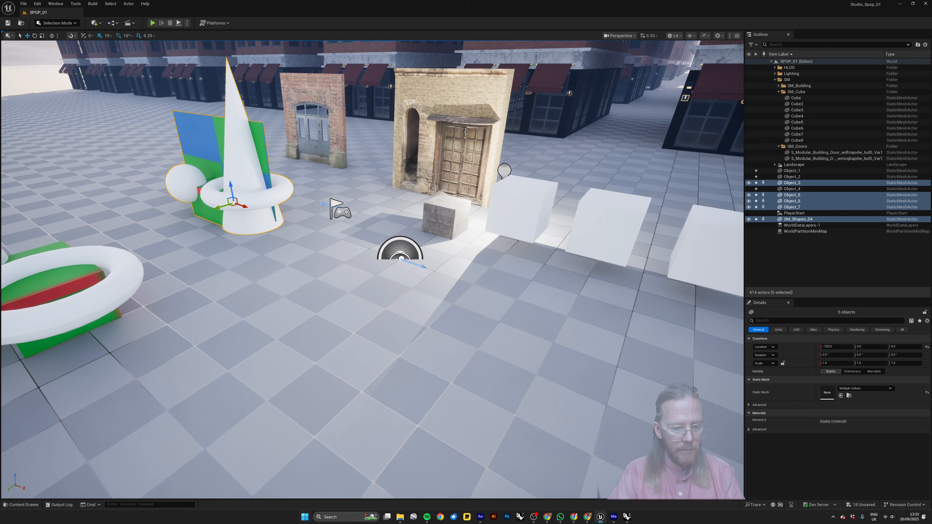
Create a content folder named 05 inside SM_Rhino_Imports and open it.
click(24, 505)
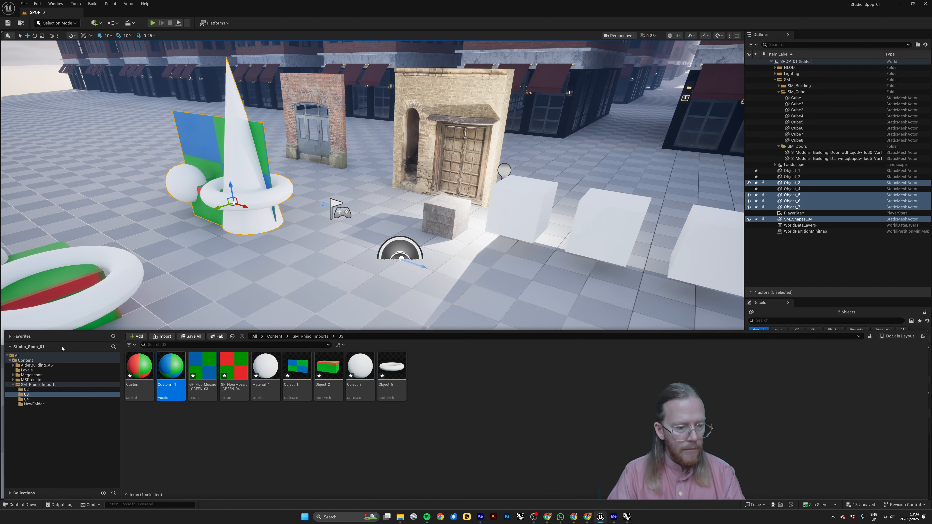
click(26, 385)
click(137, 337)
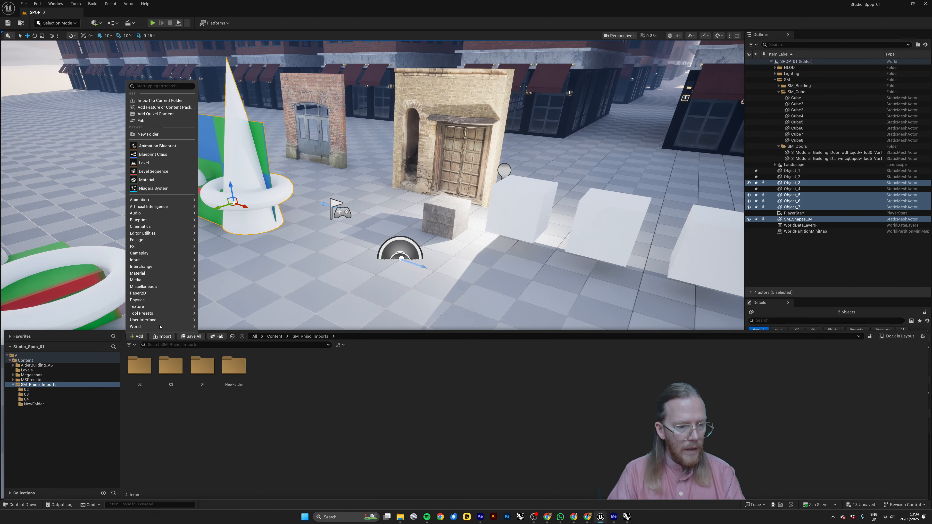
click(150, 135)
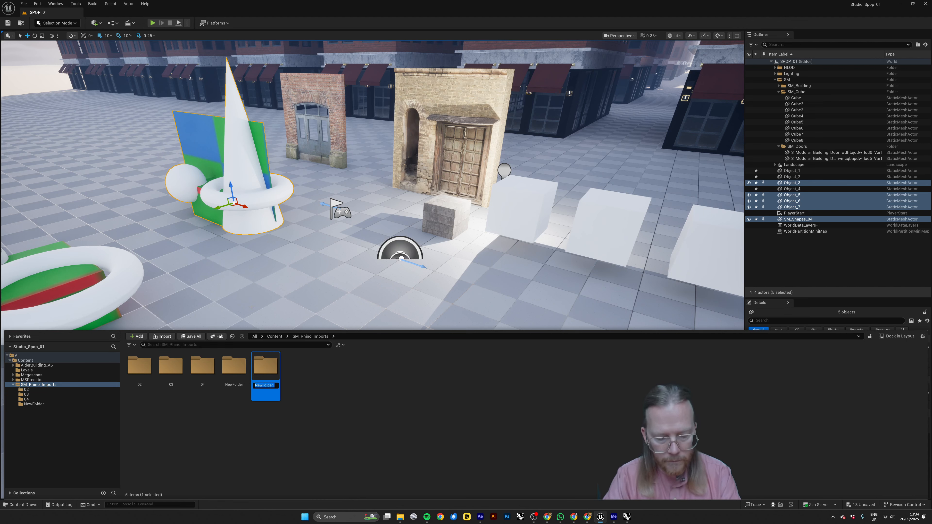
text(05)
key(Return)
double_click(234, 365)
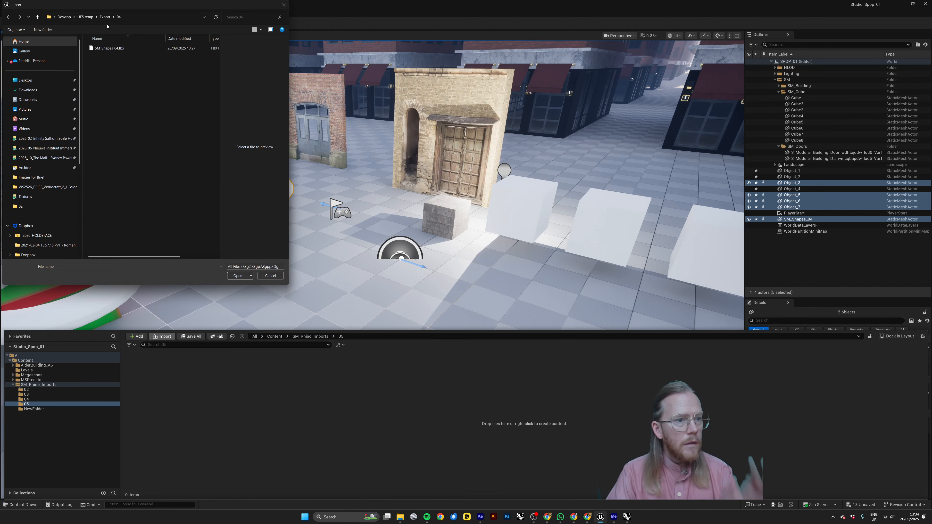
Import SM_Shapes_05.fbx from the Export/05 folder into the 05 content folder with the default pipeline settings.
double_click(110, 85)
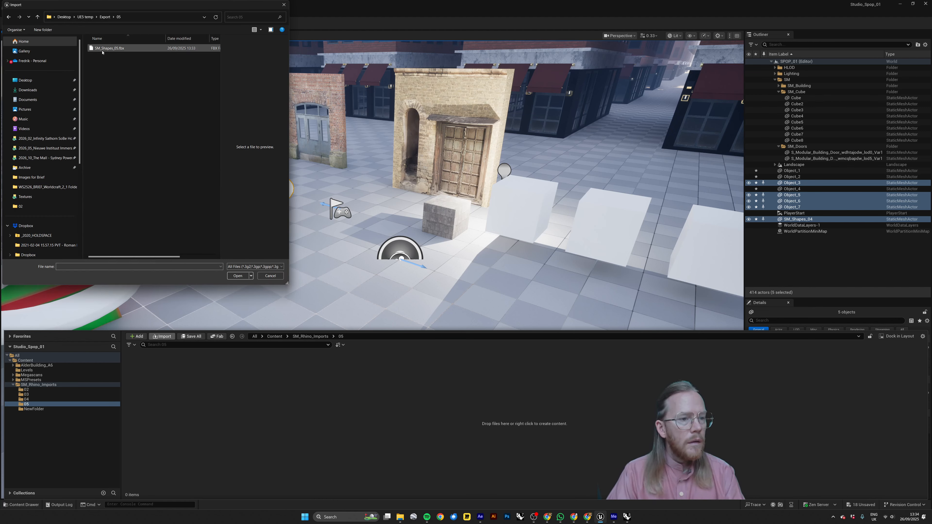
click(110, 48)
click(237, 275)
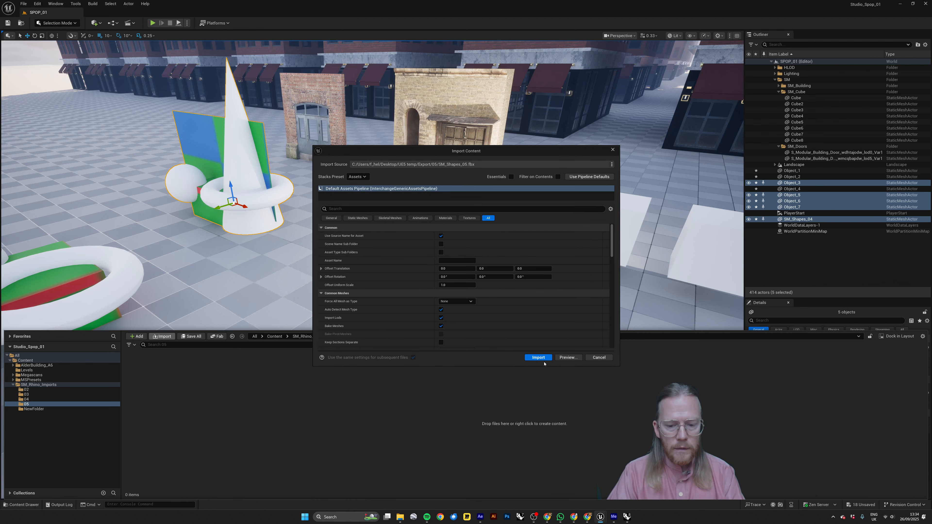
click(537, 358)
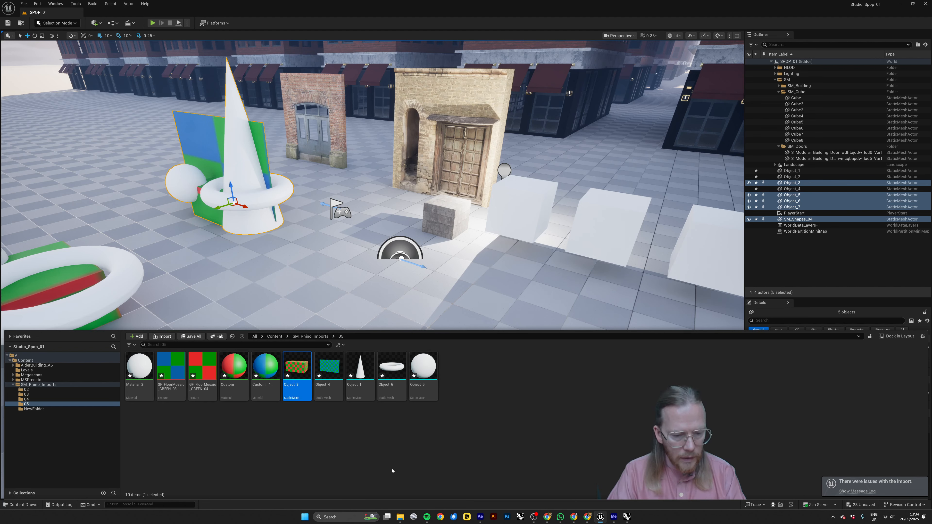
Place the five imported static meshes together in the level beside the previous shapes, frame them and clear the selection.
shift+click(426, 372)
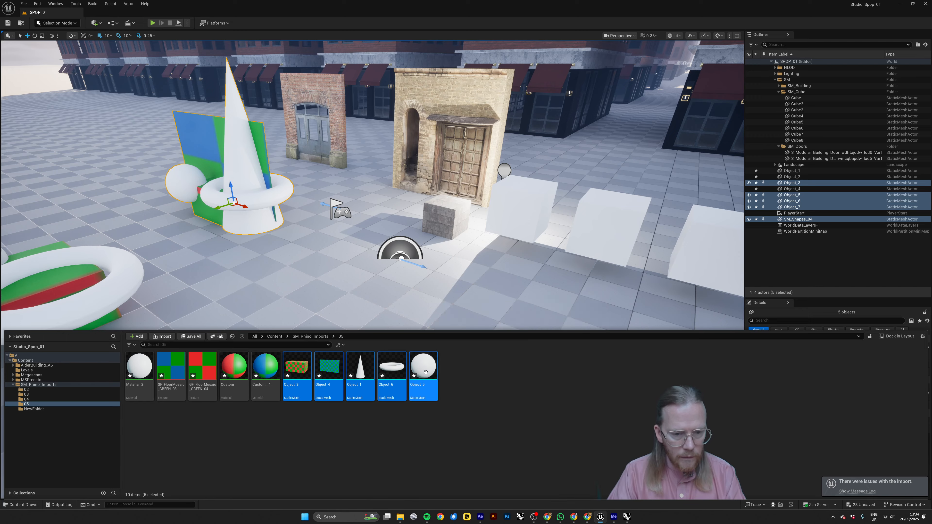
drag(425, 373, 381, 277)
key(f)
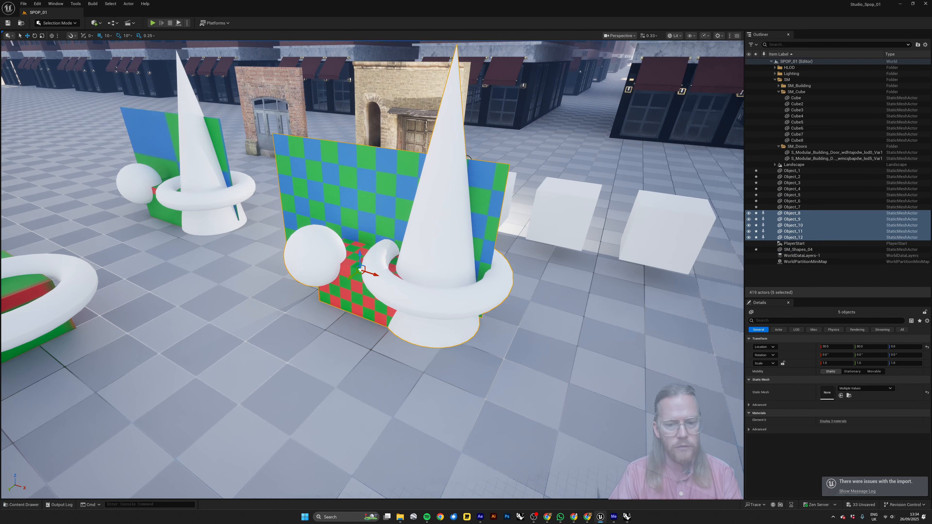
key(Escape)
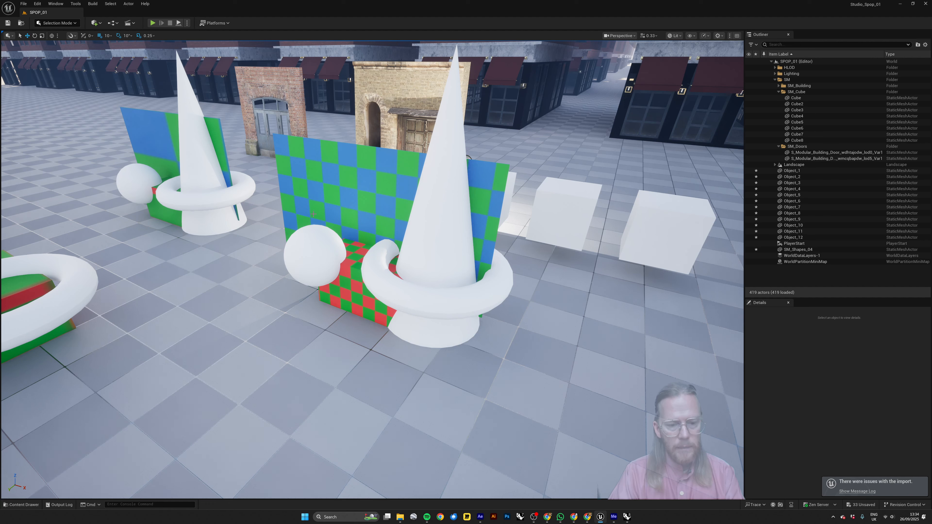
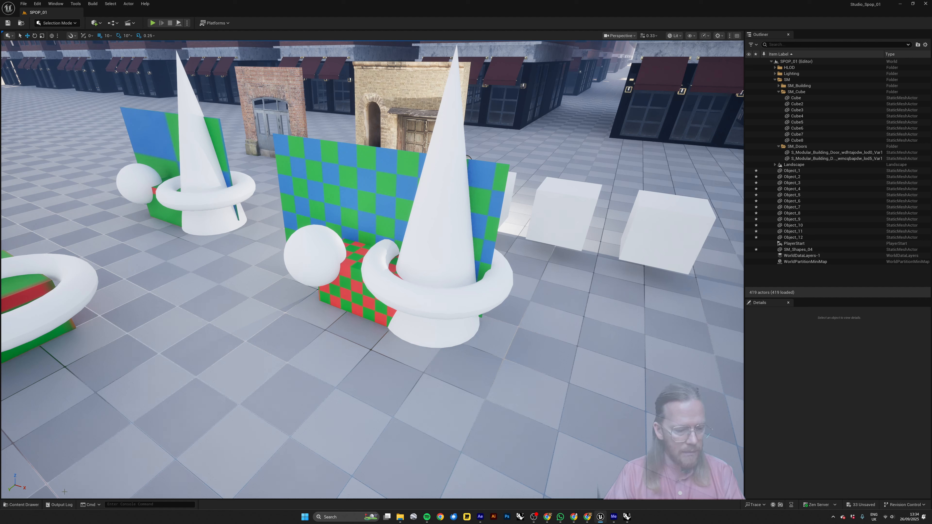
Look through the content folders 02, 03, 04 and 05 of SM_Rhino_Imports to compare the assets each import produced.
click(22, 505)
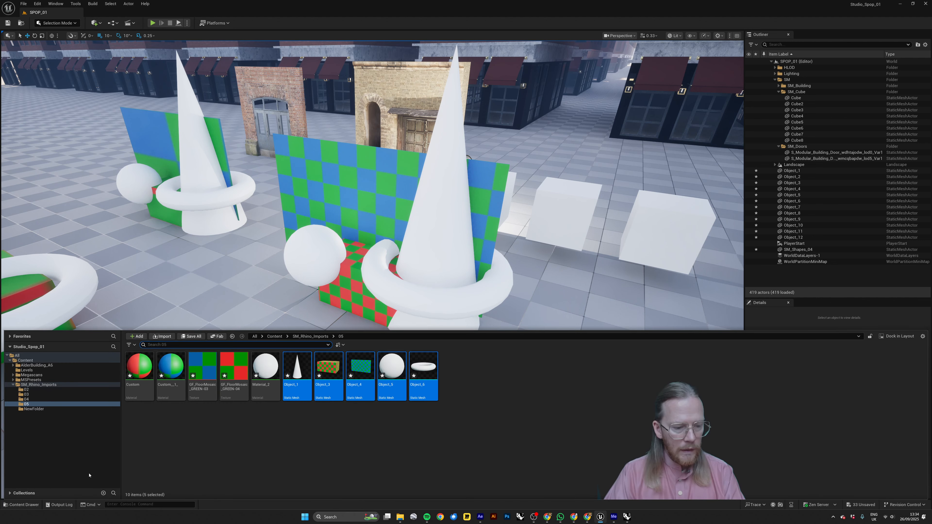
click(35, 385)
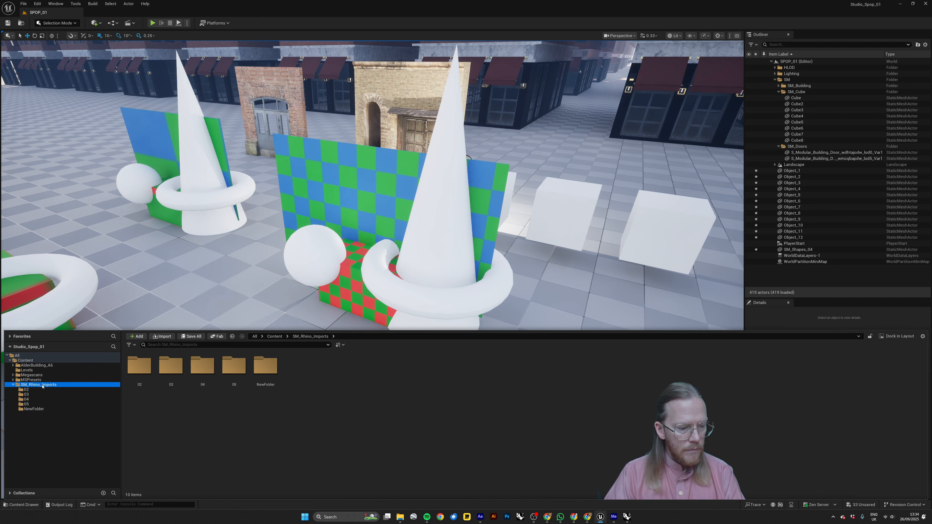
click(27, 390)
click(27, 394)
click(26, 399)
click(27, 404)
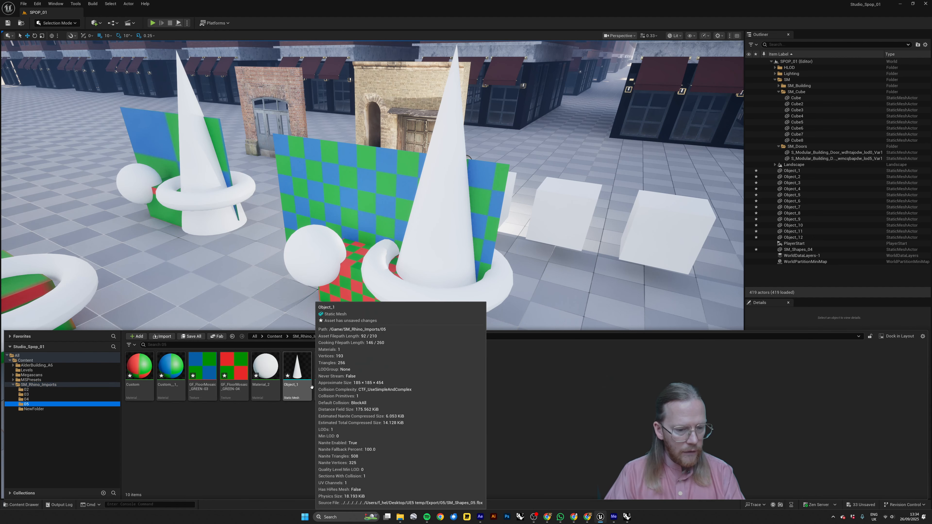
click(217, 434)
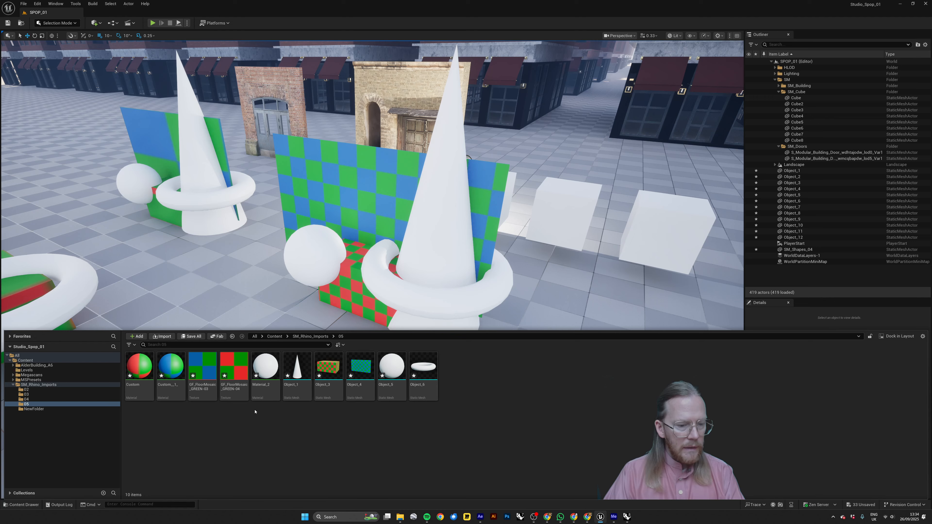
right_drag(235, 281, 247, 280)
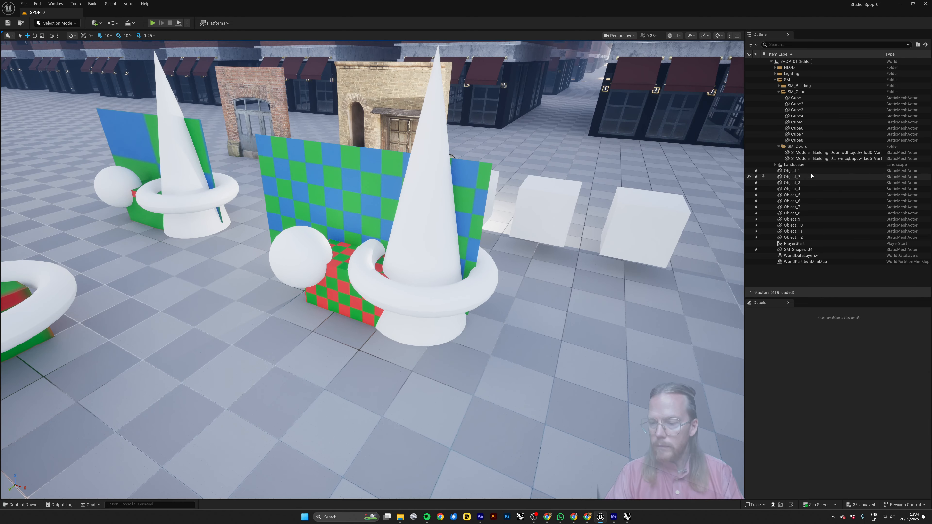
Select several of the ungrouped Object actors one after another to see which shapes they are, and clear the selection.
click(803, 171)
click(800, 178)
click(800, 191)
click(800, 197)
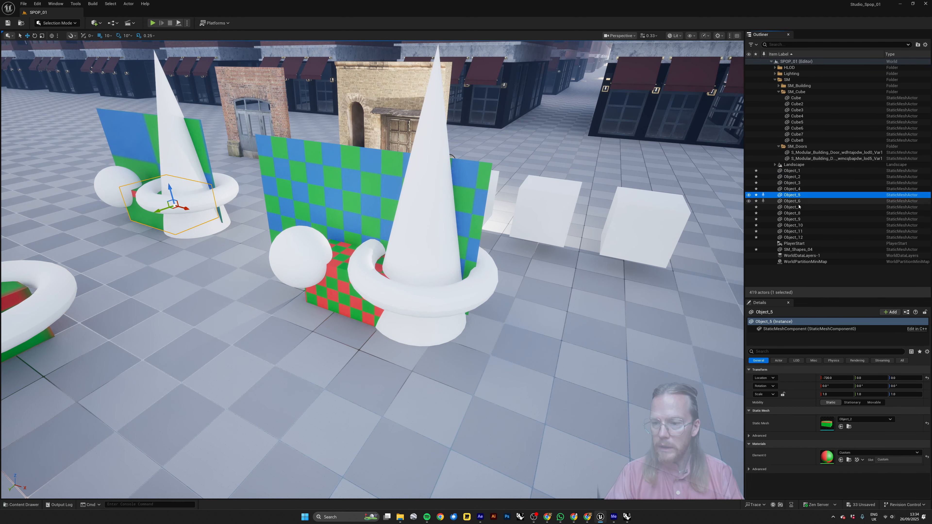
click(797, 213)
click(795, 226)
click(795, 237)
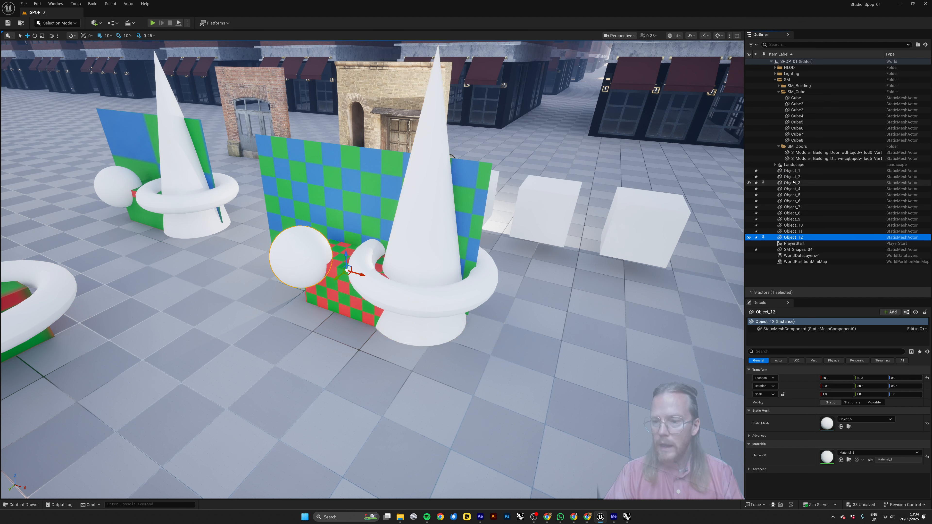
click(797, 171)
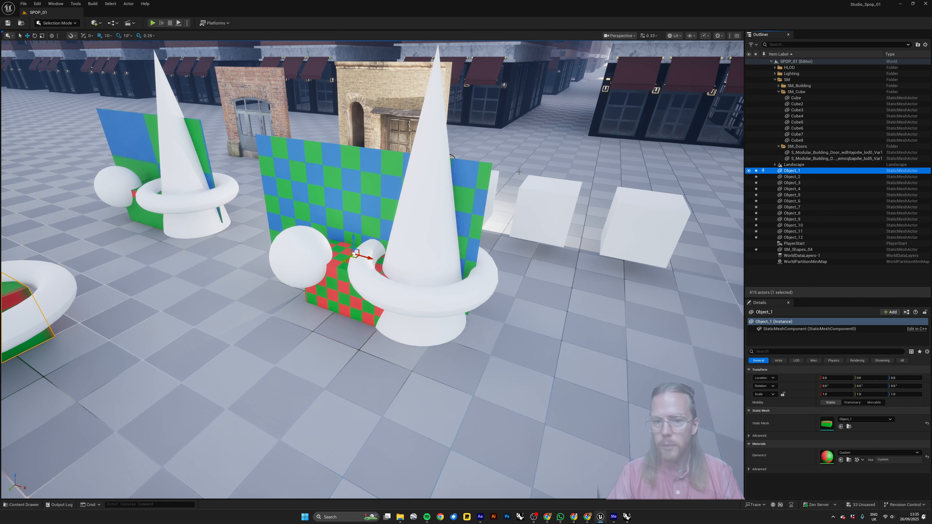
right_drag(395, 236, 416, 240)
key(Escape)
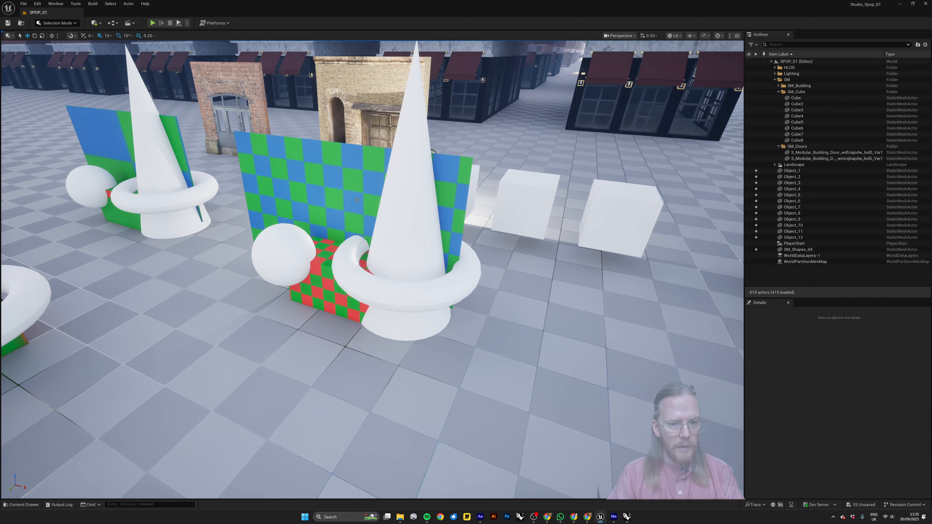
Group the checkered plane, sphere, box, torus and cone of the newest import in a new level folder named SM_05.
click(329, 207)
ctrl+click(303, 244)
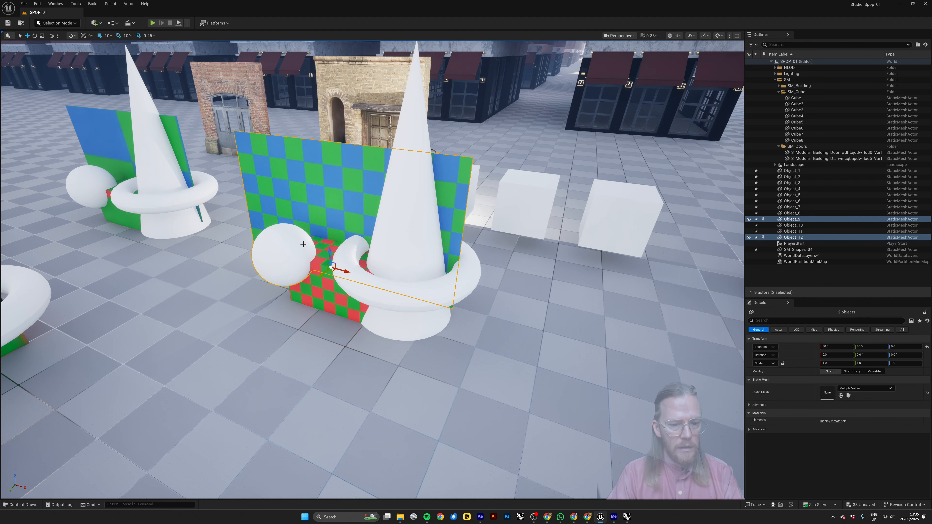
ctrl+click(361, 276)
ctrl+click(407, 316)
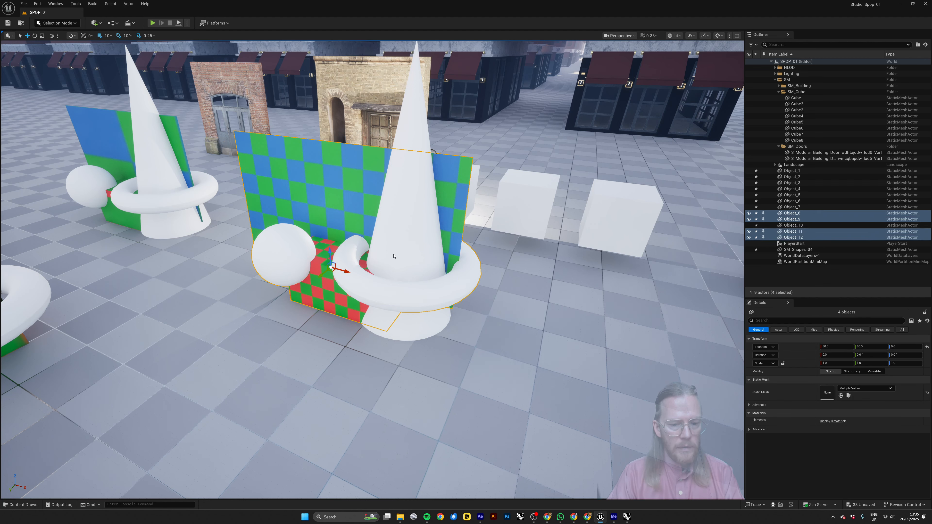
ctrl+click(394, 253)
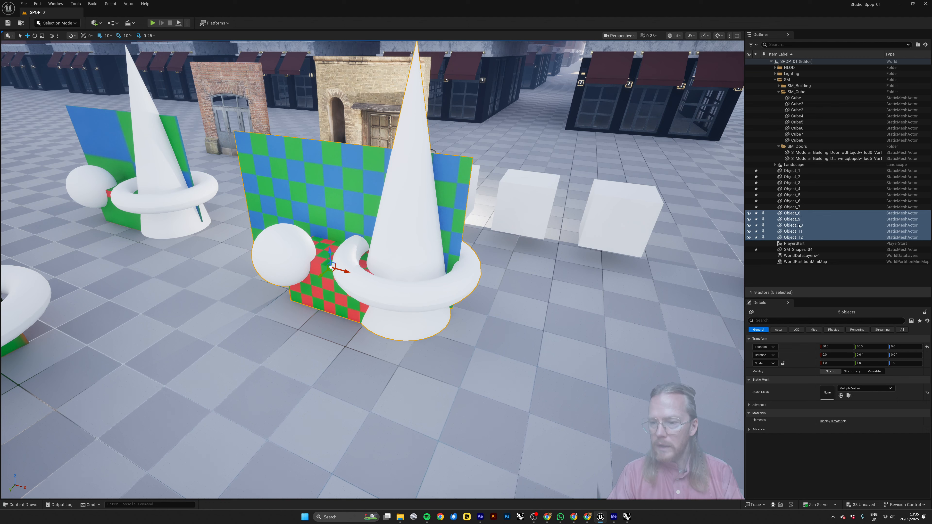
click(918, 45)
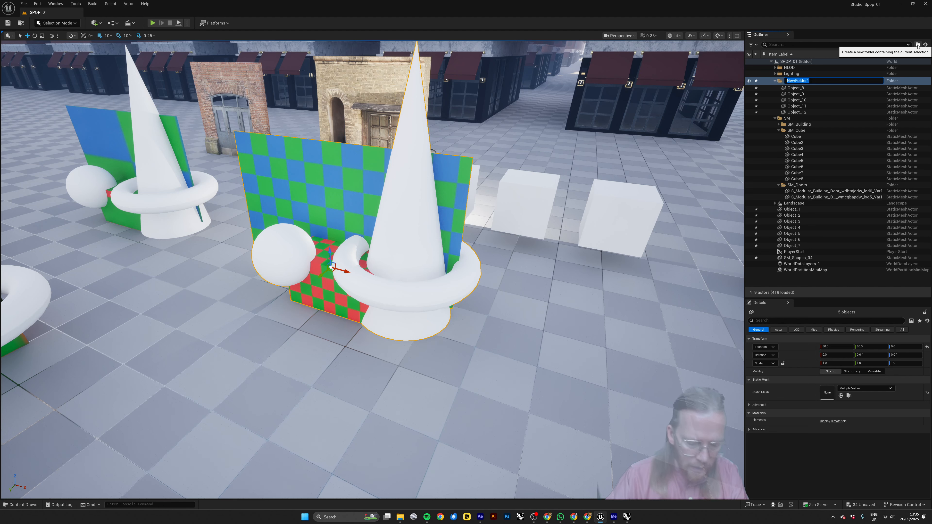
text(SM_)
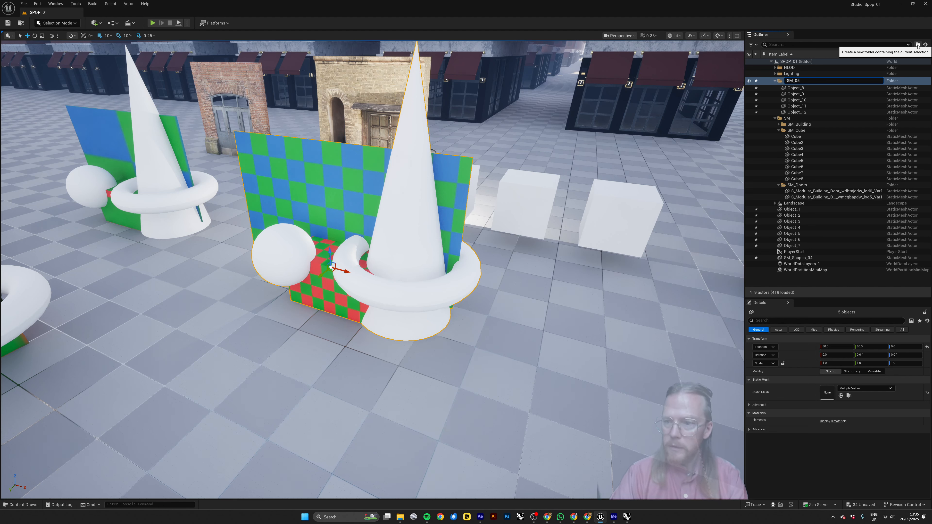
text(05)
key(Return)
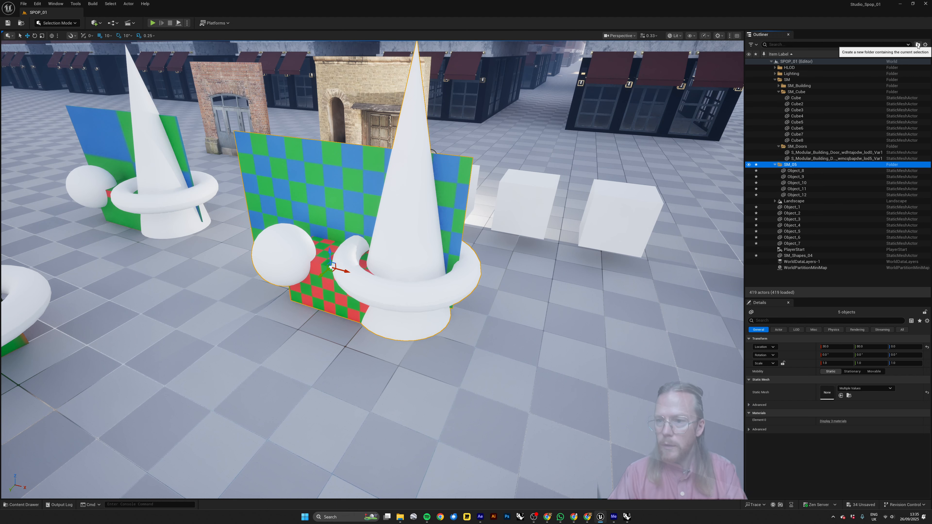
Check the SM_05 folder by hiding and showing its shapes, collapse it and clear the selection.
click(749, 165)
click(749, 164)
click(749, 166)
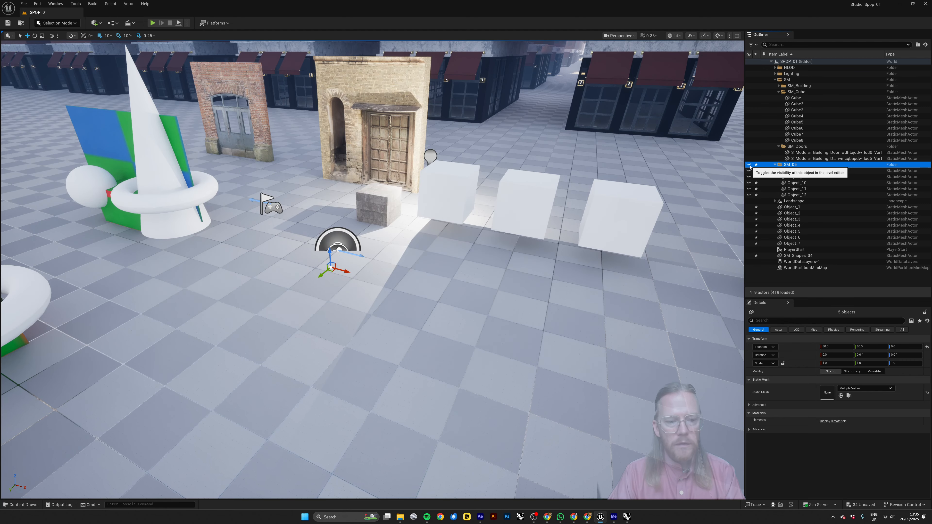
click(749, 165)
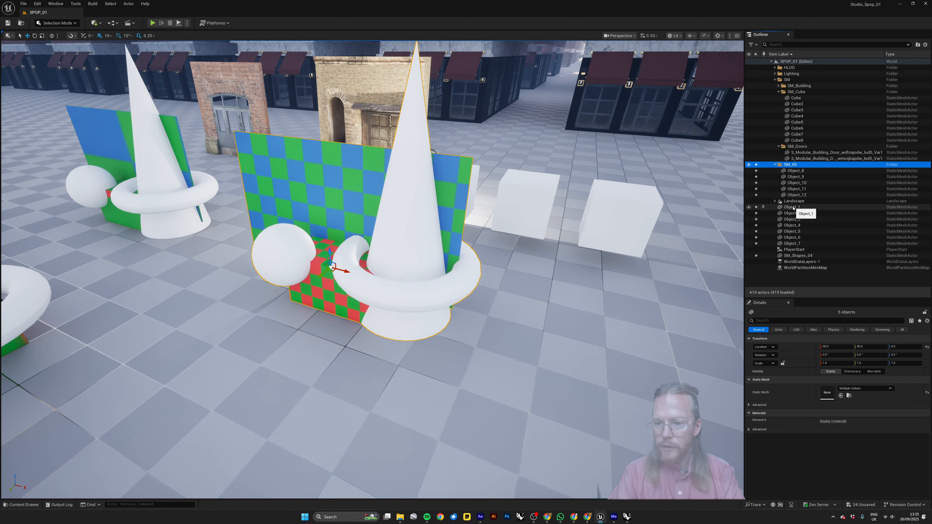
right_drag(560, 228, 521, 227)
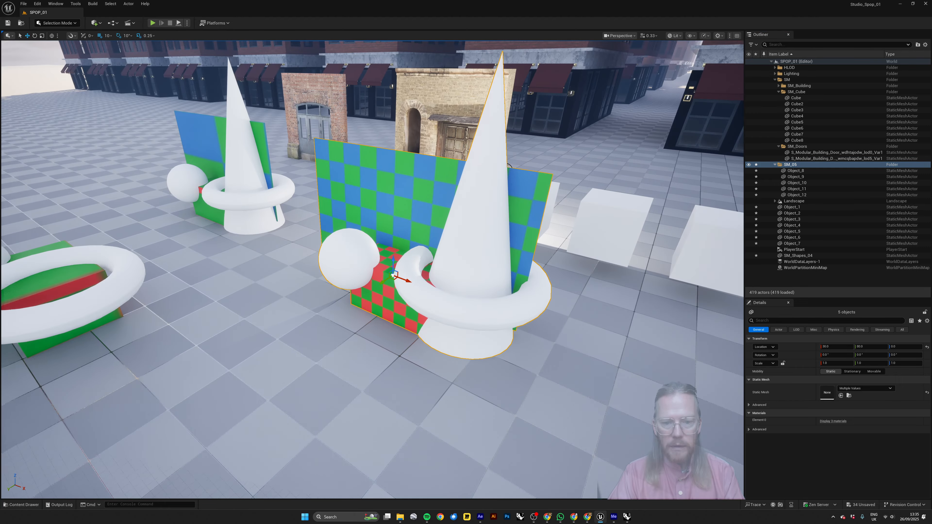
click(775, 165)
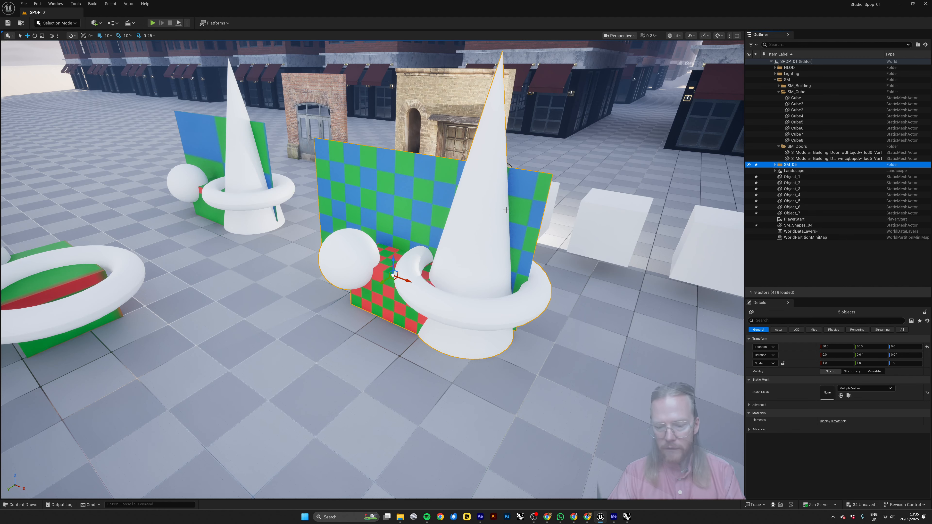
right_drag(506, 246, 525, 259)
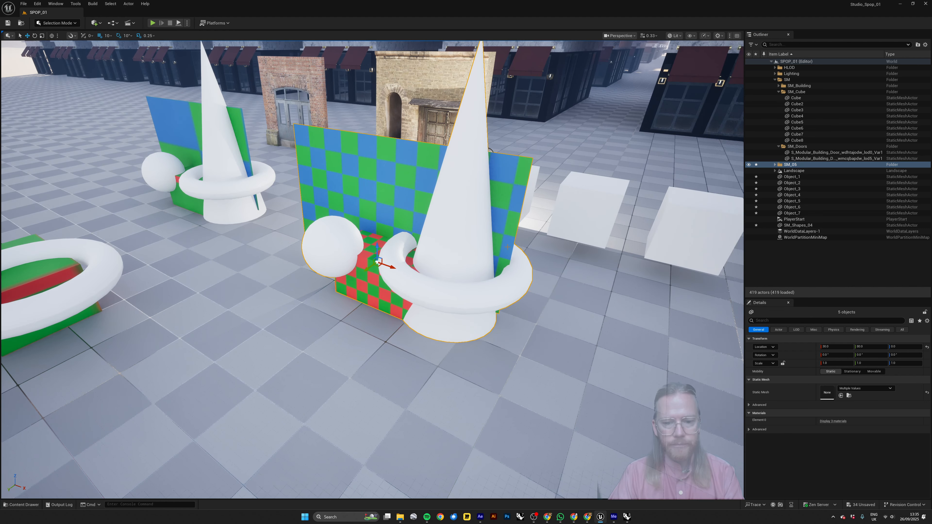
key(Escape)
right_drag(475, 231, 438, 205)
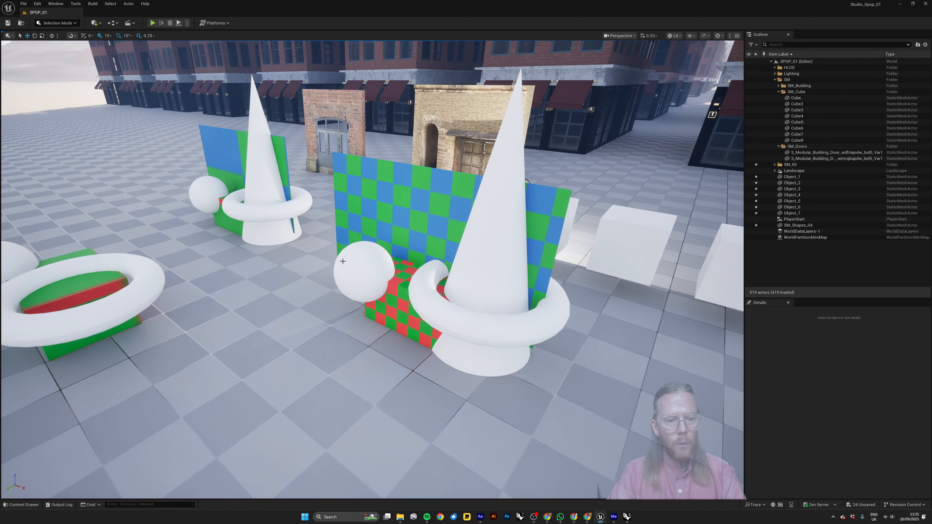
Switch to Rhino and inspect the cone, torus, sphere and checkered plane by selecting them individually, leaving nothing selected.
key(alt+Tab)
click(277, 227)
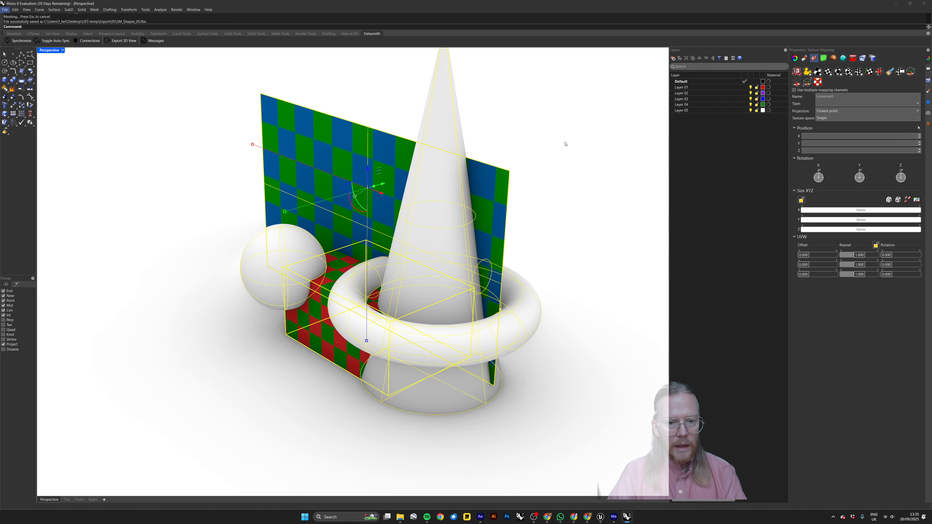
click(566, 144)
scroll(506, 205, down, 7)
shift+right_drag(534, 208, 527, 217)
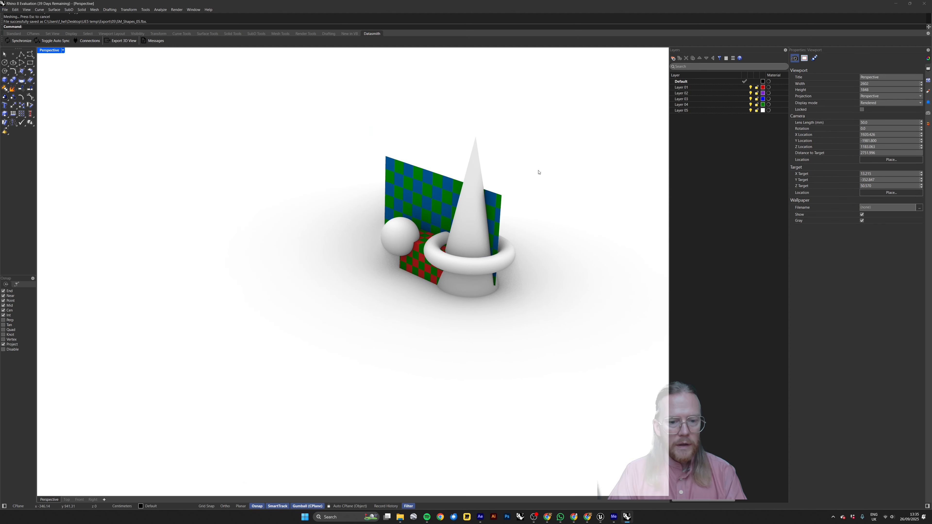
right_drag(538, 172, 466, 215)
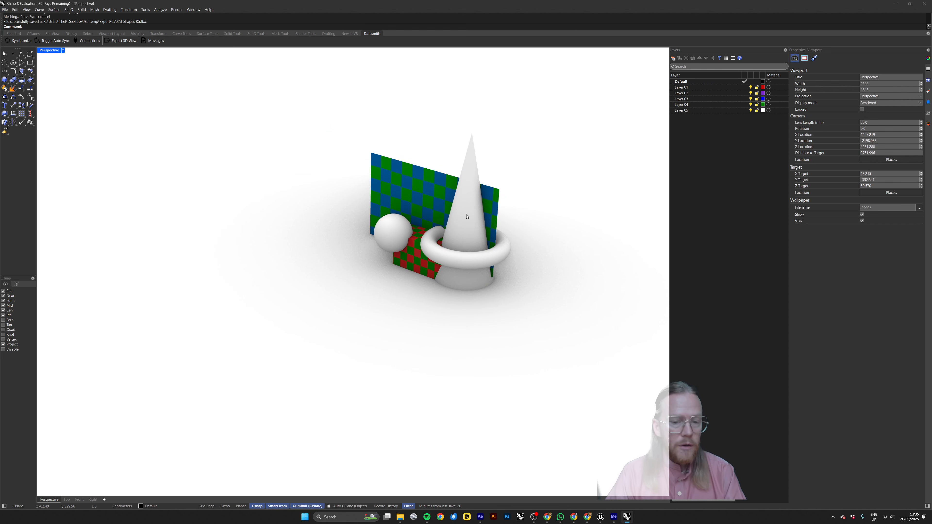
shift+right_drag(556, 187, 537, 187)
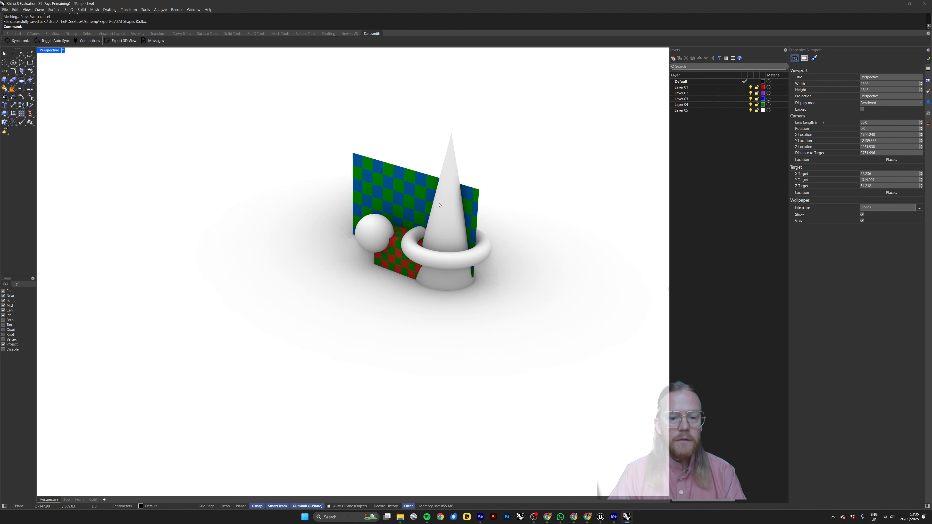
click(438, 205)
click(426, 254)
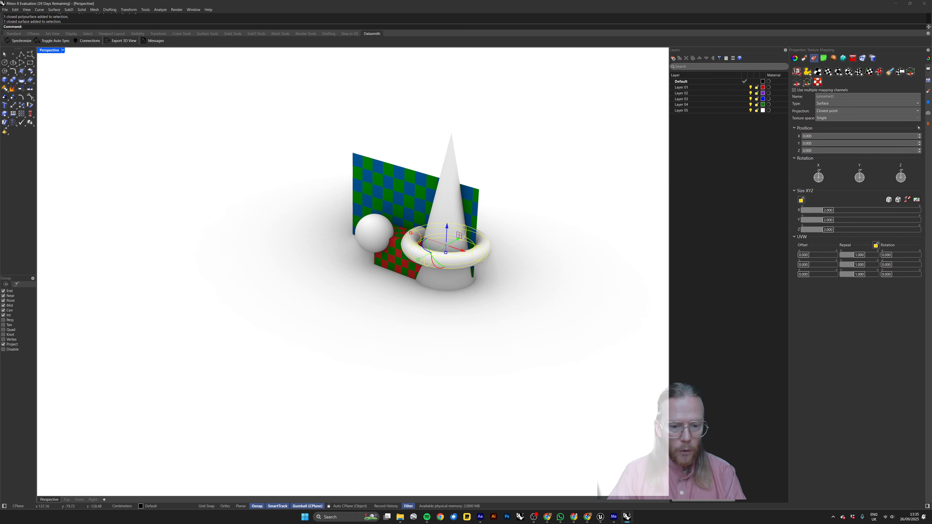
click(378, 233)
click(400, 197)
click(540, 179)
Switch back to Unreal Engine and review the assets in the 05 content folder against the shapes in the level.
key(alt+Tab)
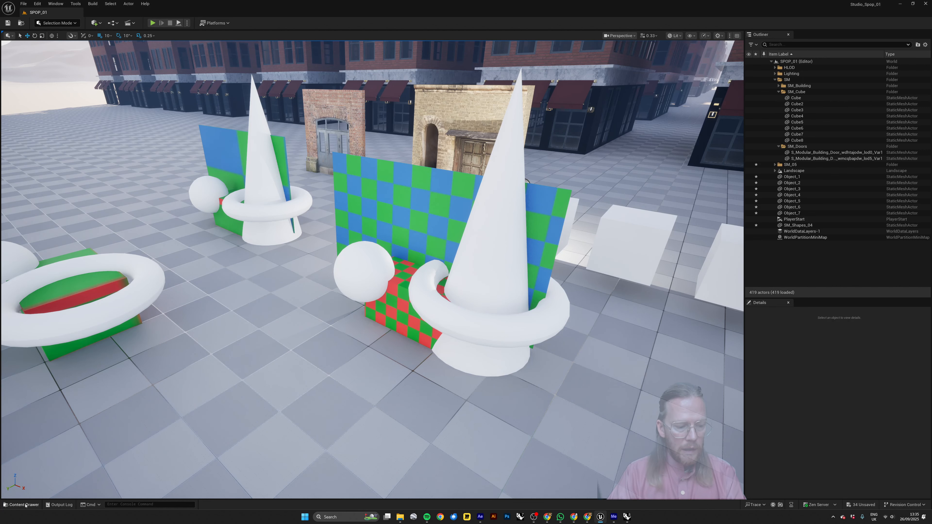
click(25, 505)
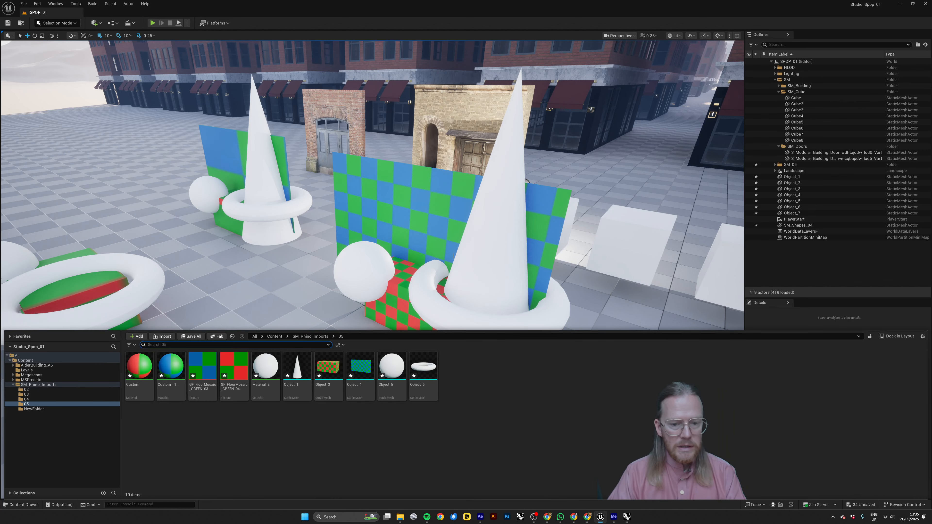
right_drag(426, 220, 430, 225)
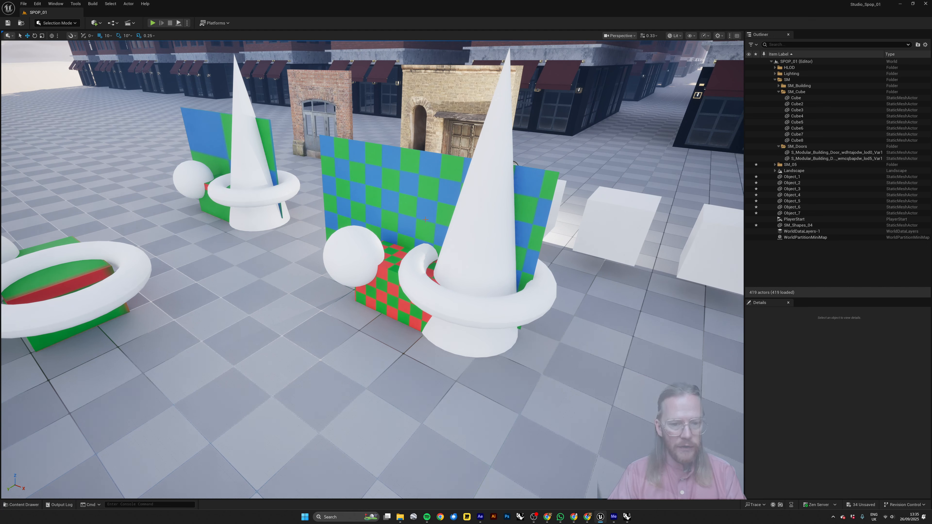
Switch to Rhino, select the plane, sphere, box, torus and cone together, and display them in a maximized Top view.
key(alt+Tab)
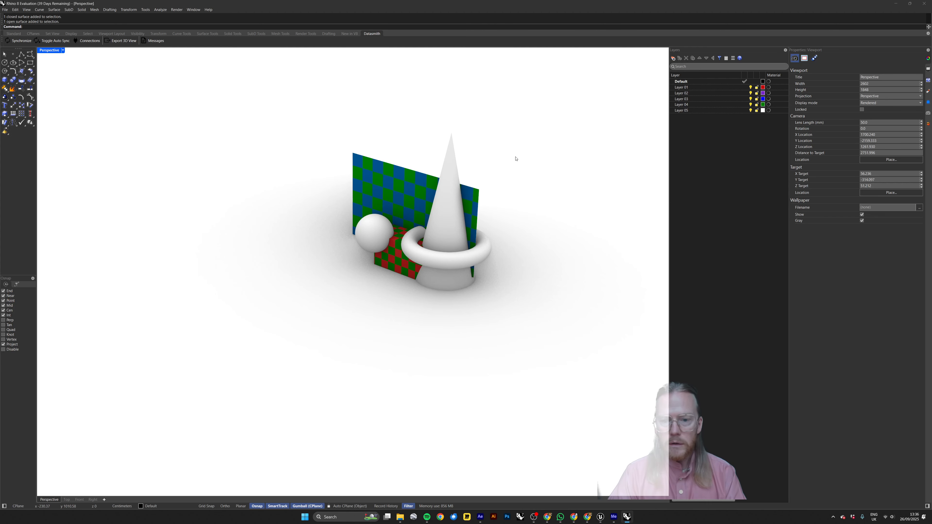
shift+right_drag(515, 157, 494, 178)
right_drag(414, 245, 421, 249)
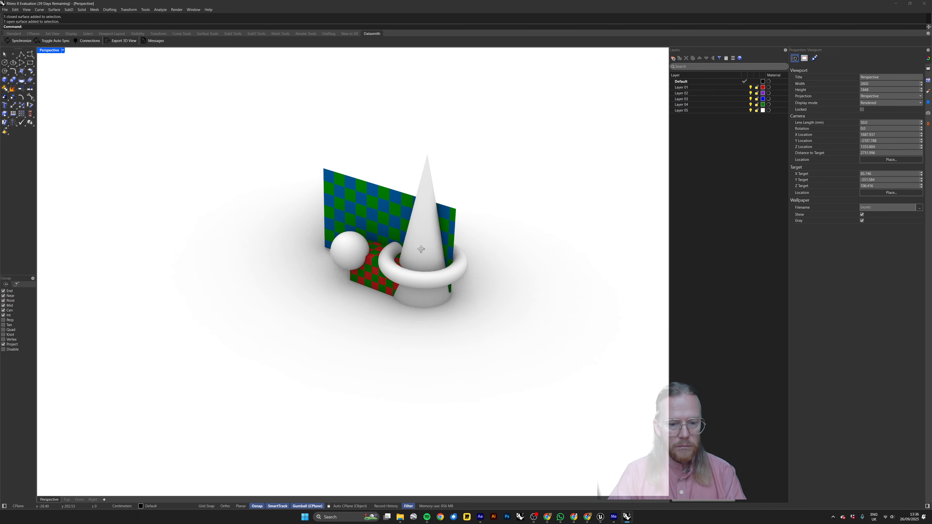
drag(485, 177, 317, 248)
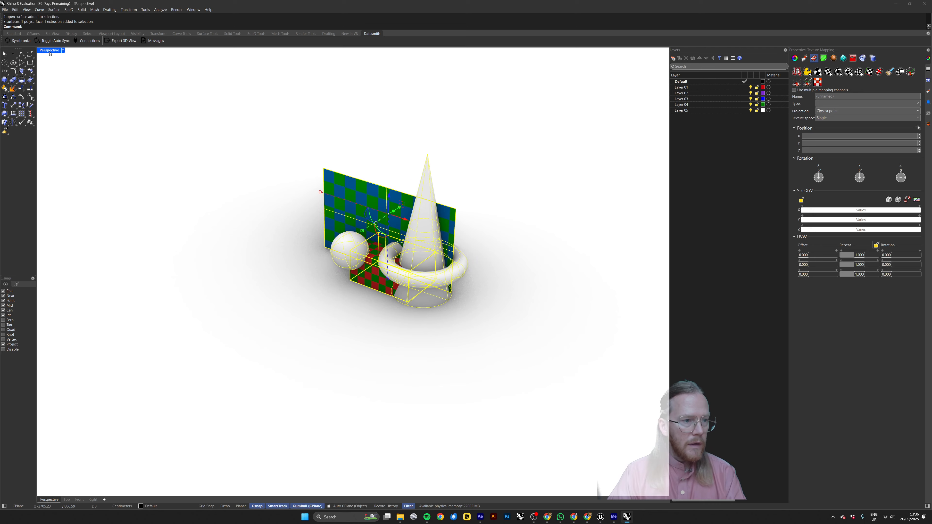
double_click(50, 53)
double_click(44, 51)
right_drag(287, 175, 246, 175)
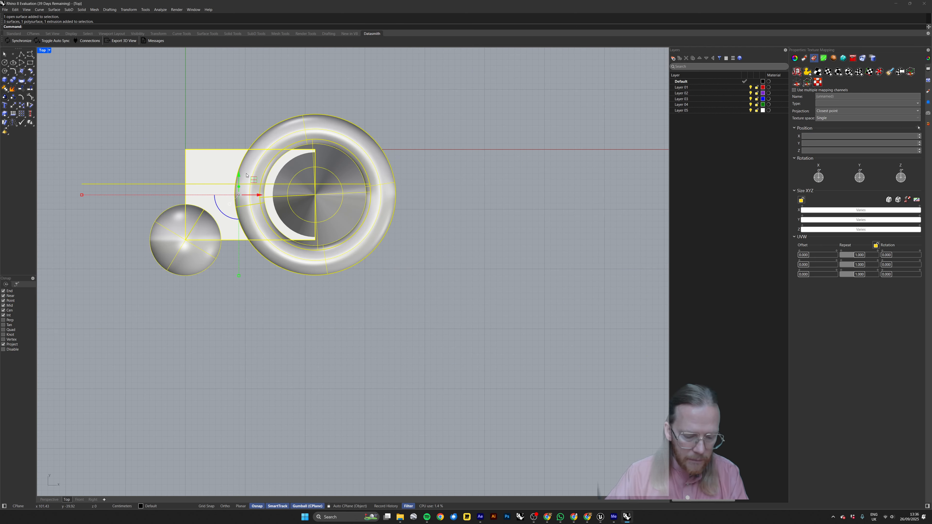
Array the five selected shapes 10 by 10 by 1 from the box's corner, spaced about 185 cm in both directions.
text(Array)
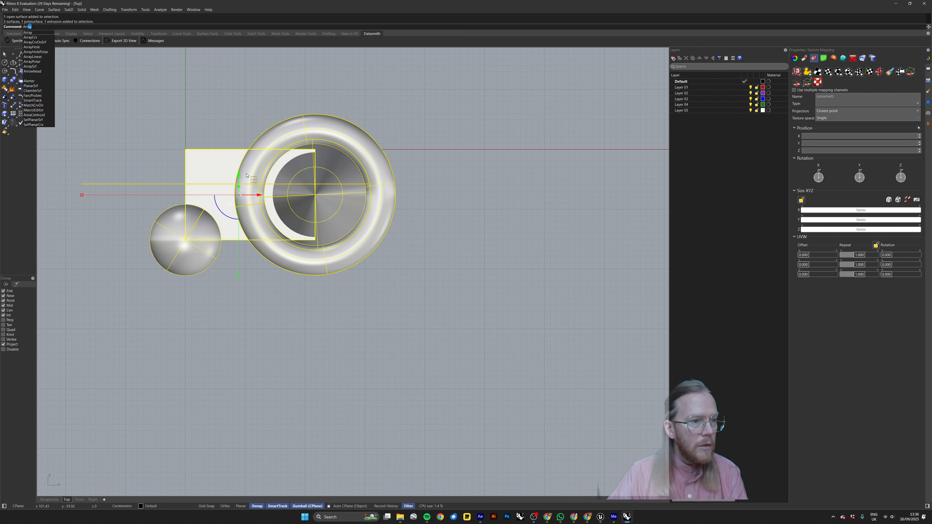
key(Return)
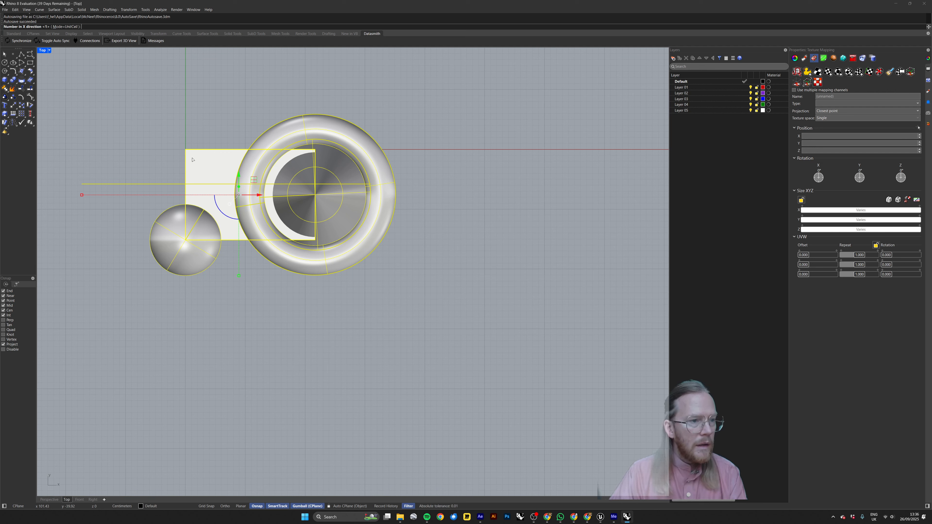
text(10)
key(Return)
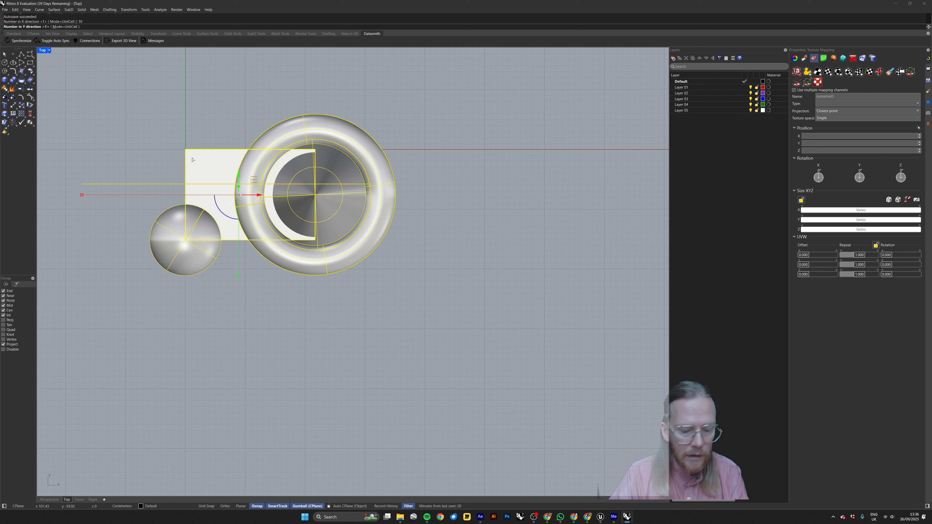
text(10)
key(Return)
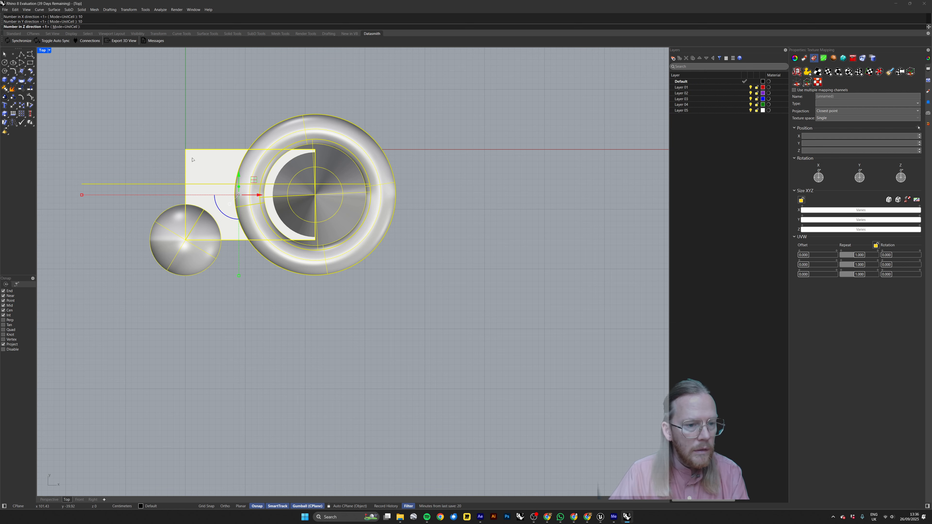
key(Return)
click(187, 151)
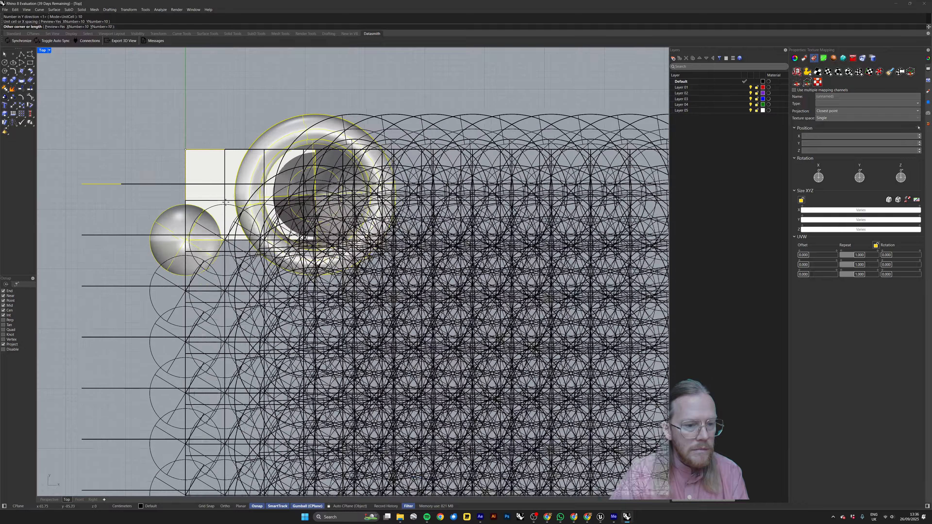
click(297, 261)
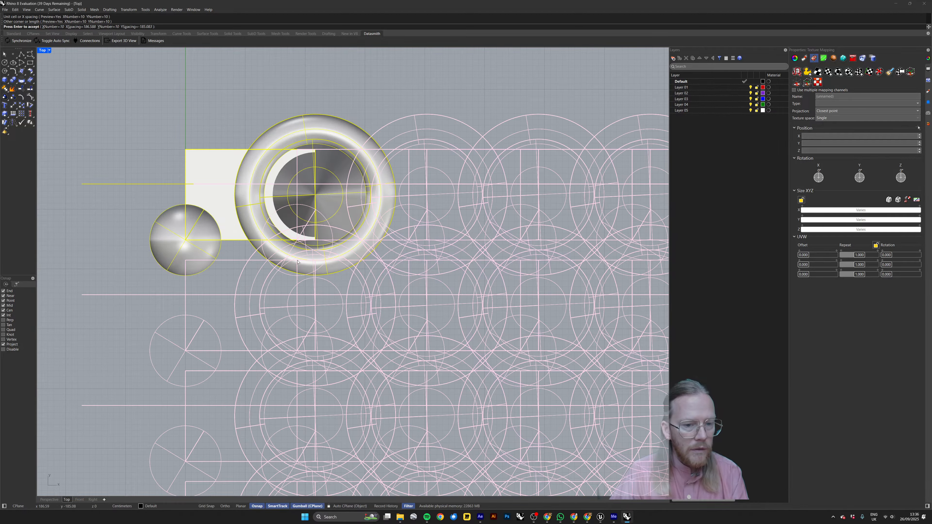
key(Return)
Select all surfaces of the arrayed shapes by object type in a maximized Perspective view, and clear the selection.
key(ctrl+m)
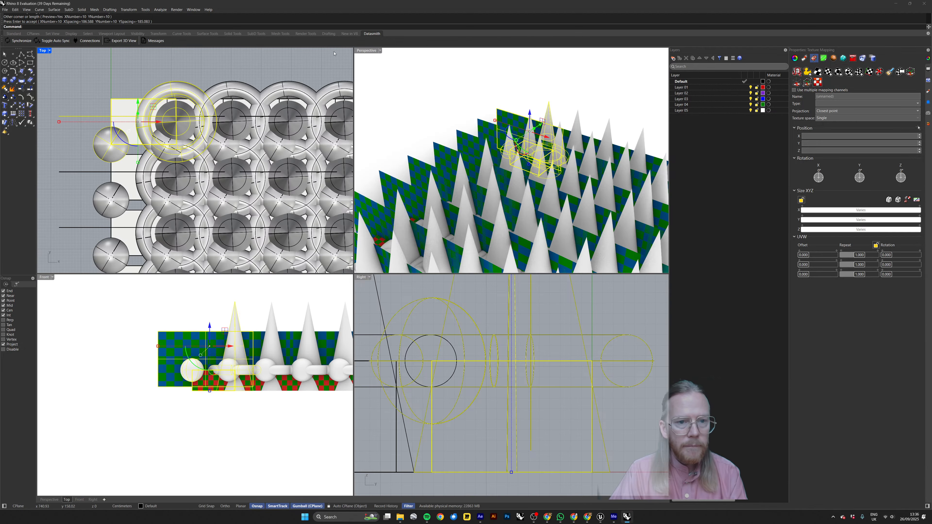
double_click(361, 51)
click(502, 115)
scroll(514, 198, down, 8)
shift+right_drag(495, 319, 412, 191)
text(Sel)
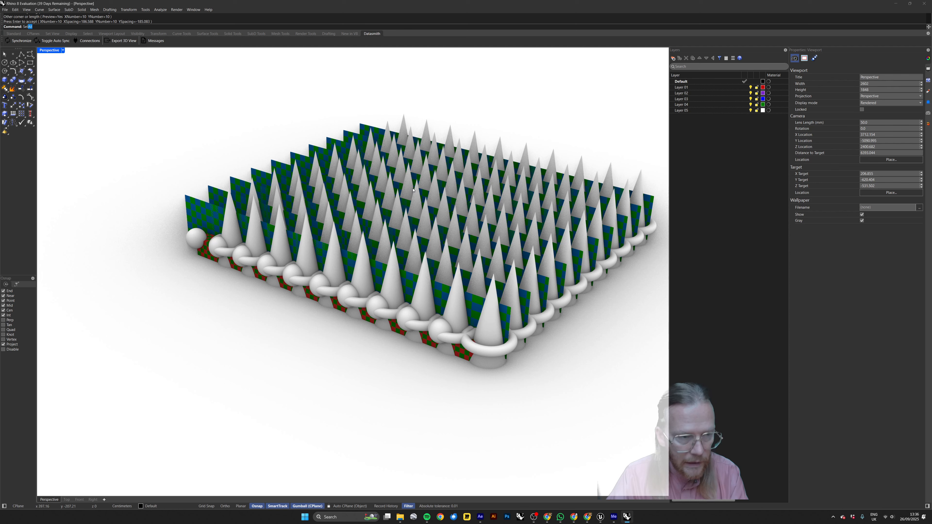
text(PlanarCrv)
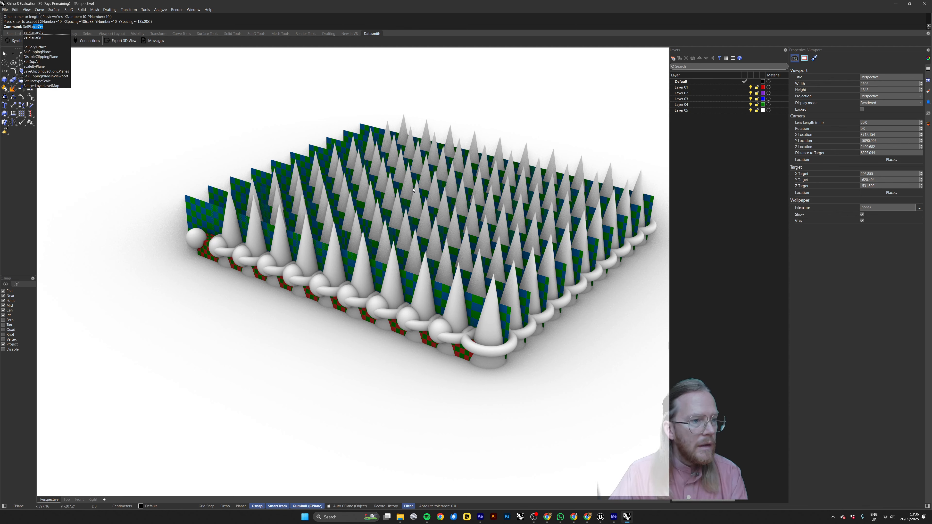
key(Escape)
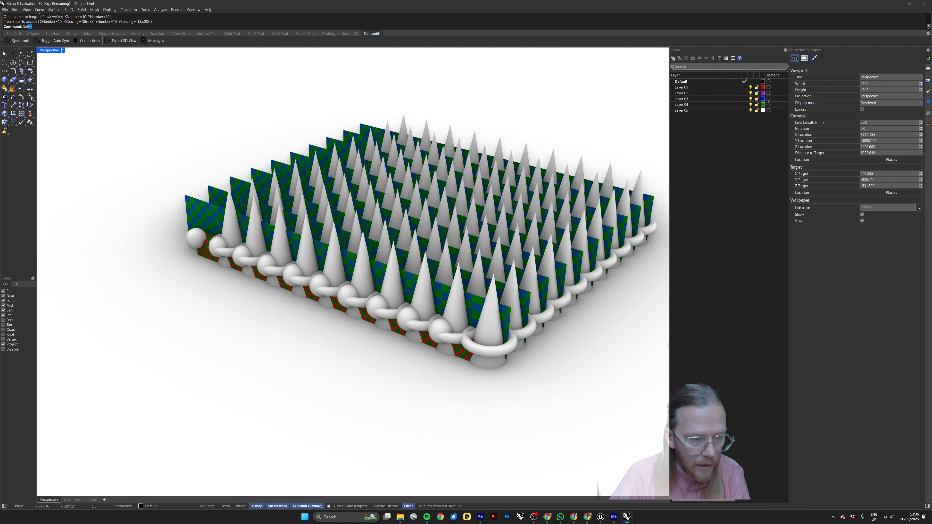
text(S)
key(Return)
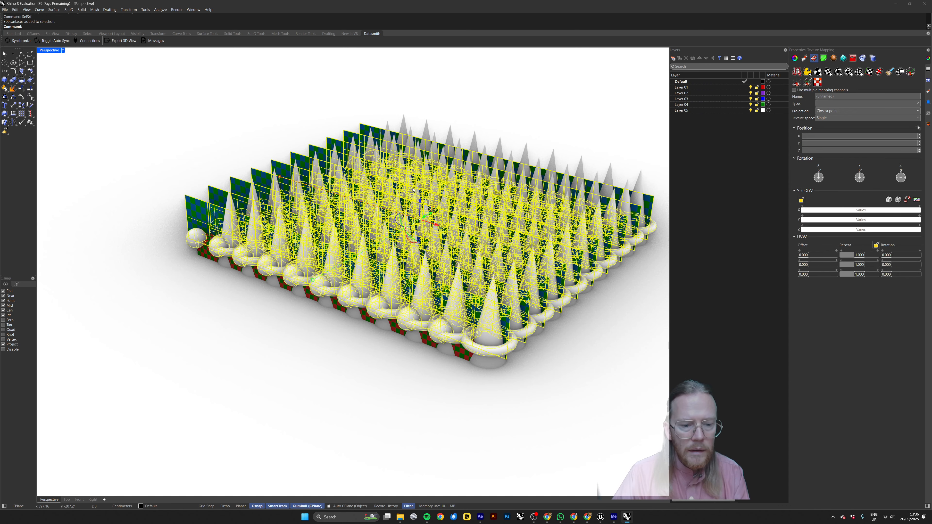
click(390, 75)
right_drag(427, 194, 436, 222)
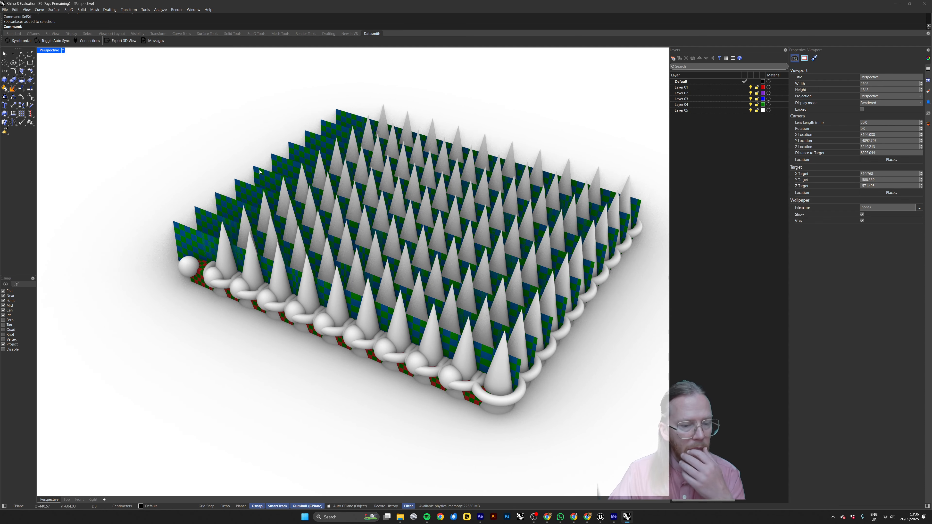
Undo the 10 by 10 array and delete the blue and green checkered plane.
key(ctrl+z)
click(355, 129)
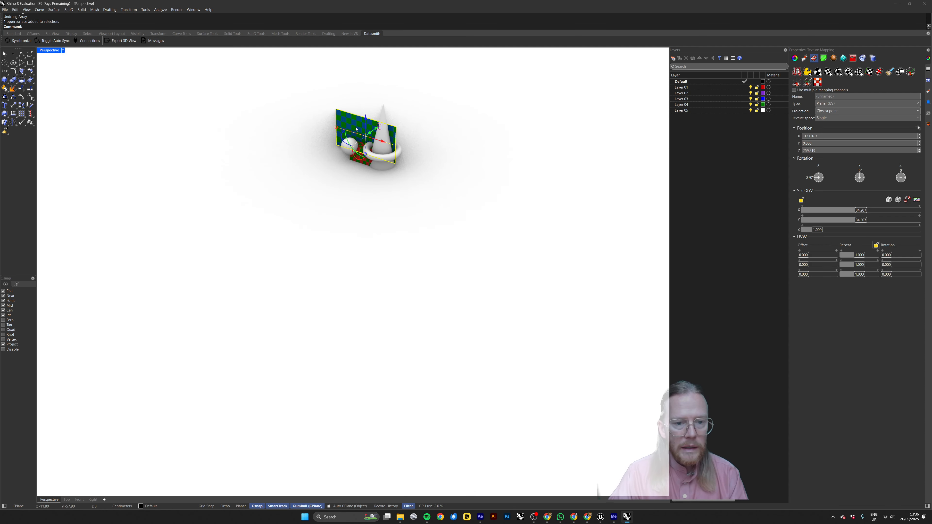
key(Delete)
Array the sphere, box, torus and cone 3 by 3 by 1 in the Top view, spaced about 217 cm in X and 168 cm in Y.
drag(413, 127, 347, 177)
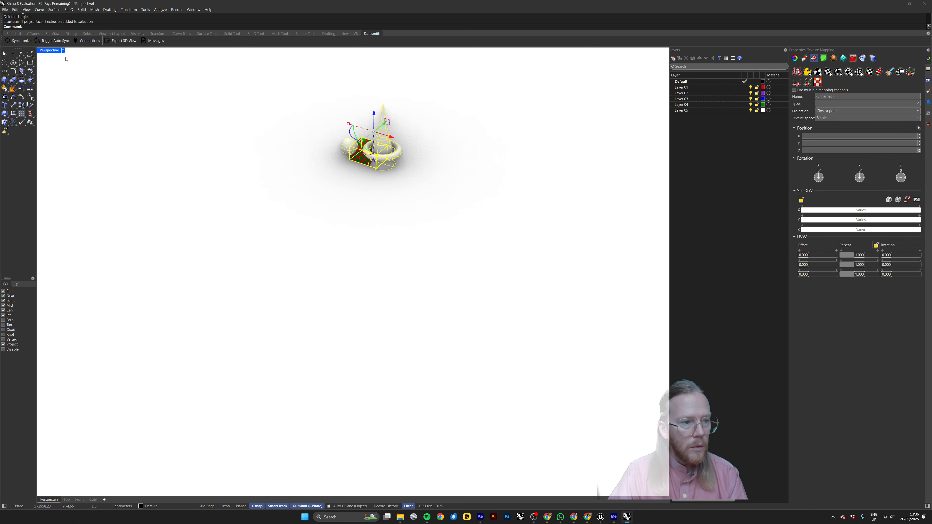
double_click(51, 50)
right_drag(166, 99, 167, 111)
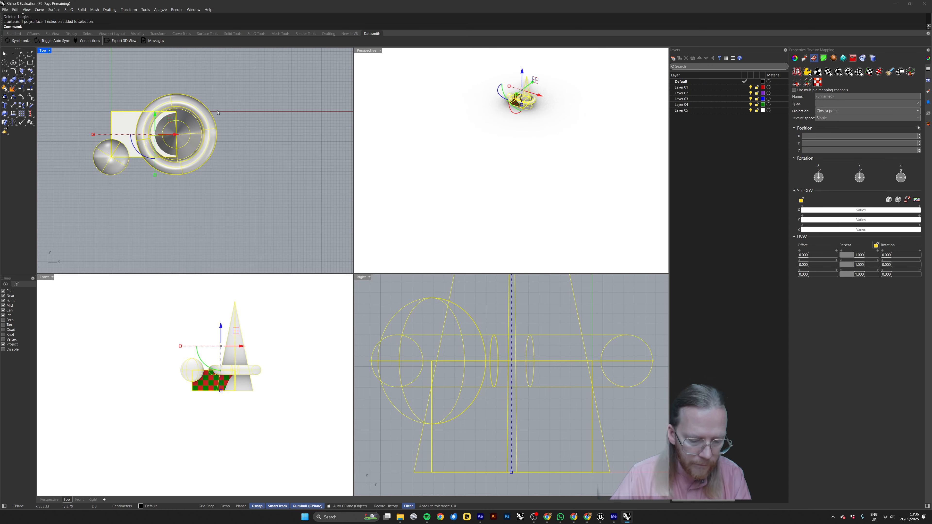
text(array)
key(Return)
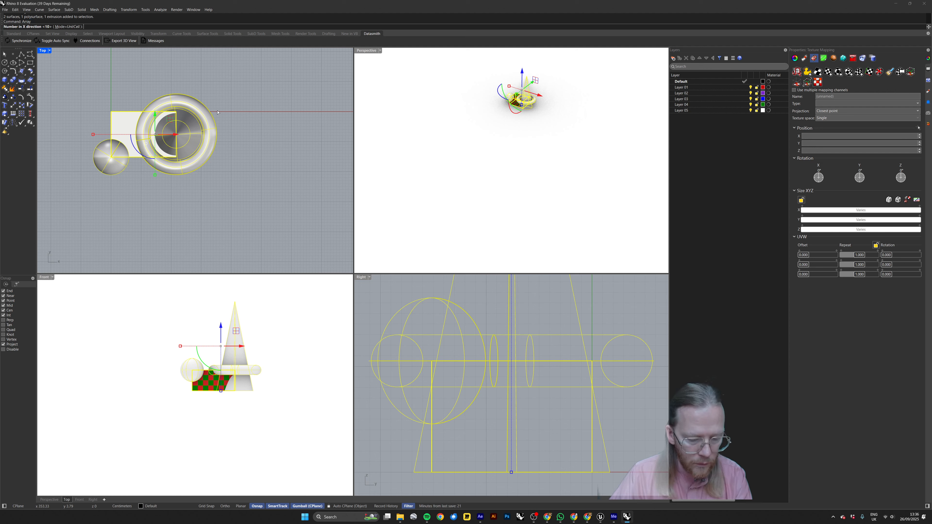
text(3)
key(Return)
text(3)
key(Return)
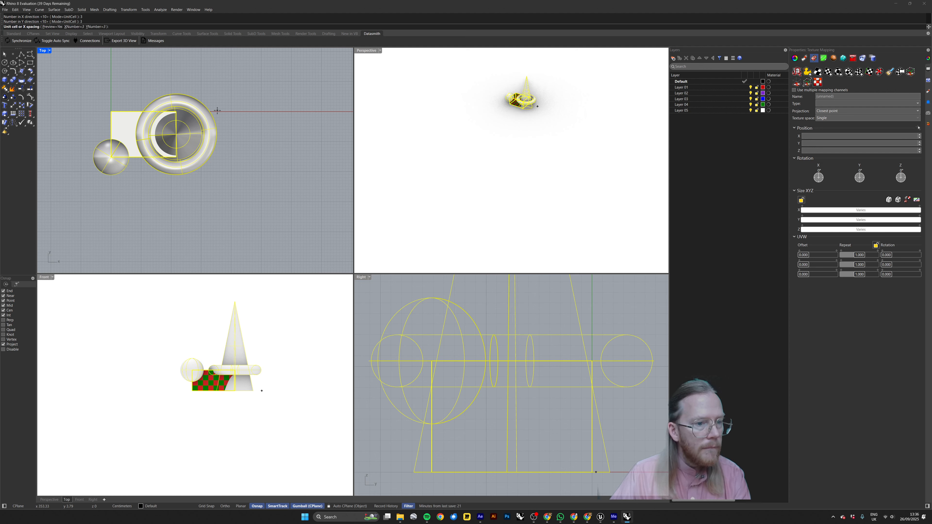
click(111, 111)
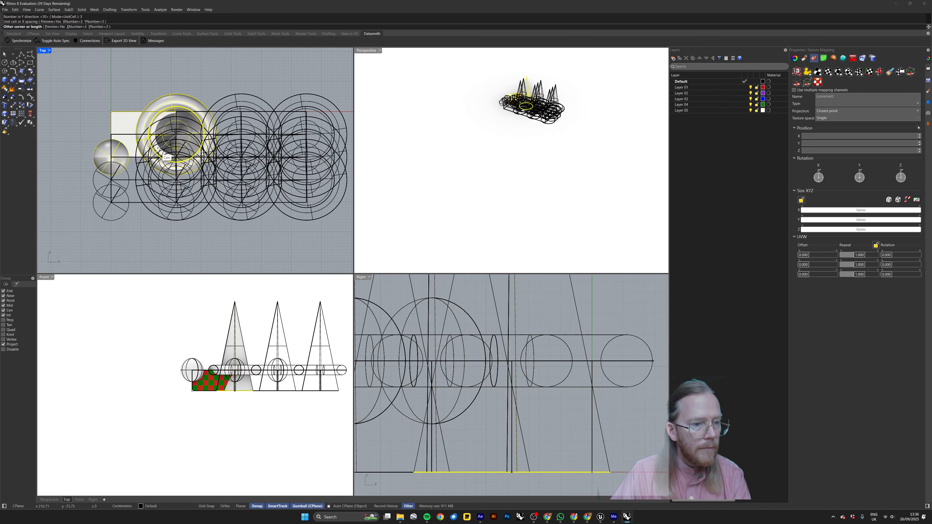
click(177, 165)
key(Return)
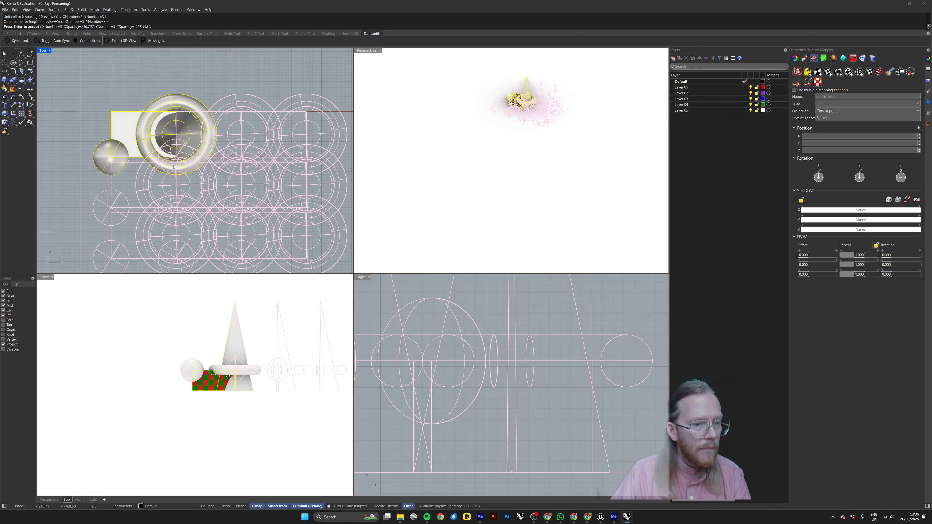
Maximize the Perspective view, zoom to the arrayed shapes and examine the 3 by 3 grid with nothing selected.
double_click(370, 51)
drag(517, 79, 311, 217)
text(zs)
key(Return)
click(217, 149)
right_drag(216, 148, 309, 214)
right_drag(234, 325, 318, 328)
Check that the array copies are separate objects by selecting a cone, a sphere and a box individually, leaving nothing selected.
click(298, 254)
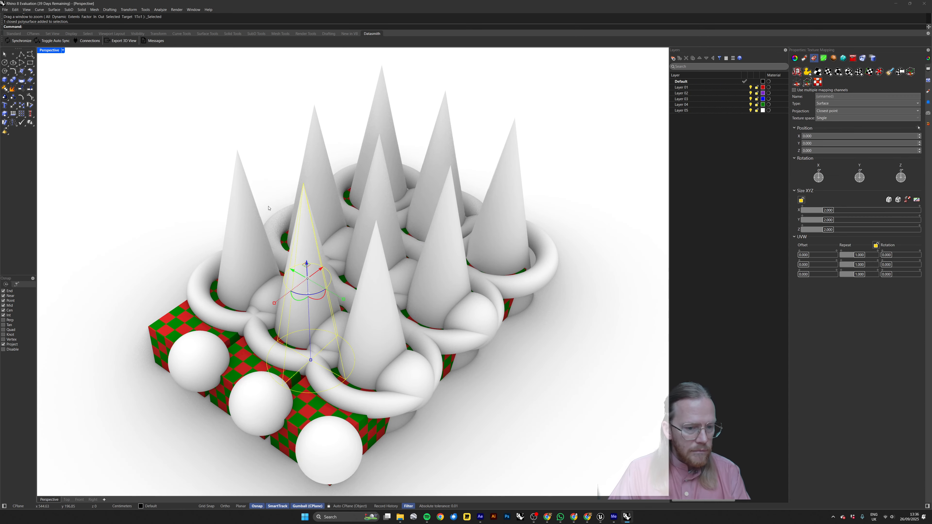
click(267, 180)
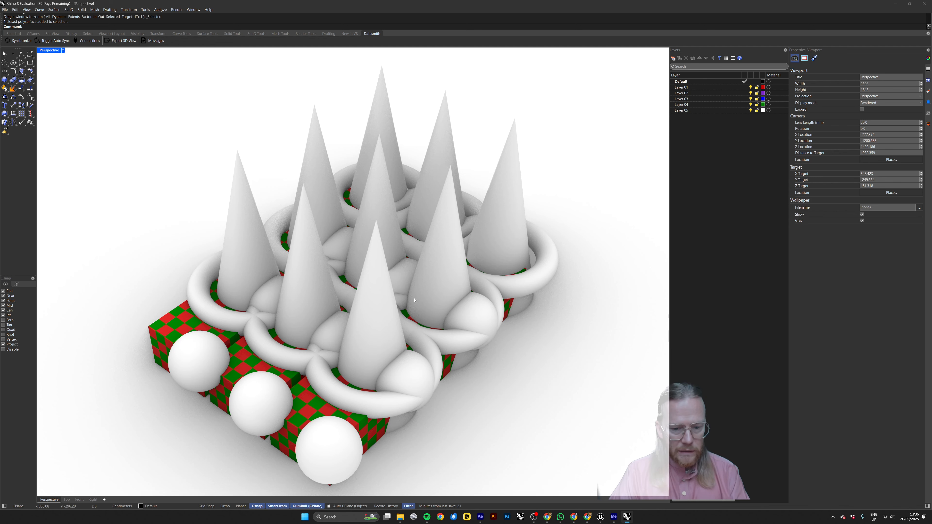
click(476, 311)
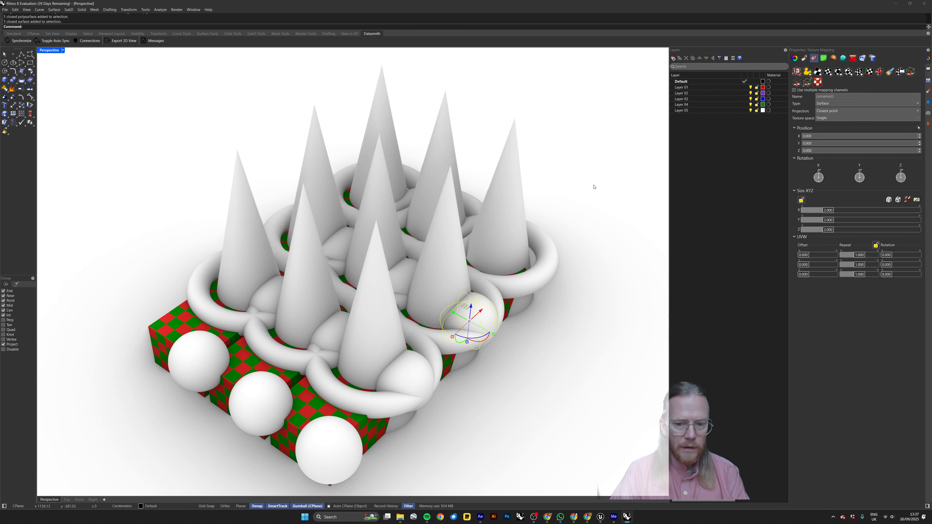
click(580, 202)
right_drag(504, 277, 474, 269)
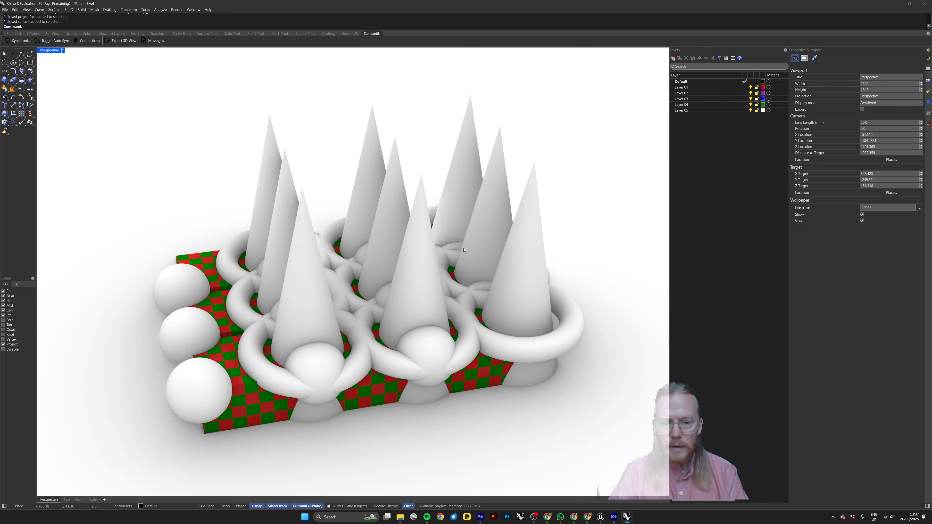
right_drag(393, 253, 402, 263)
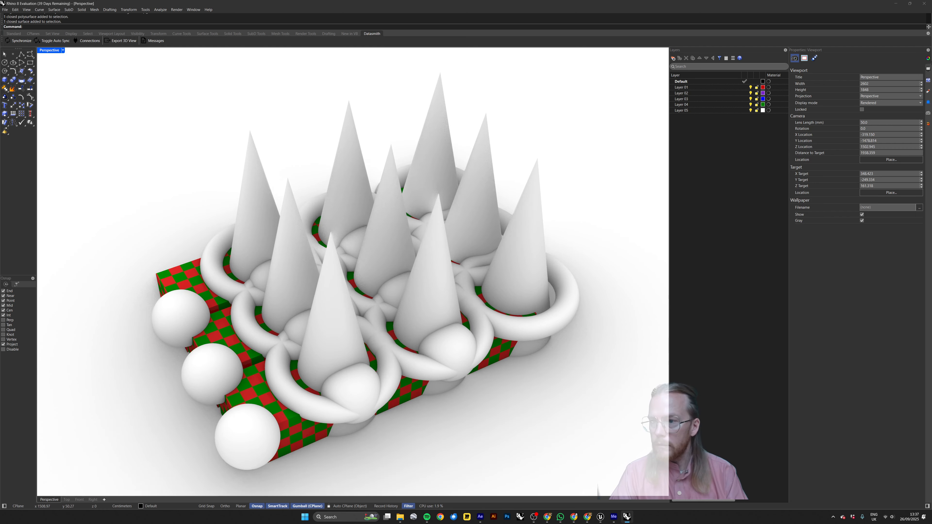
click(233, 332)
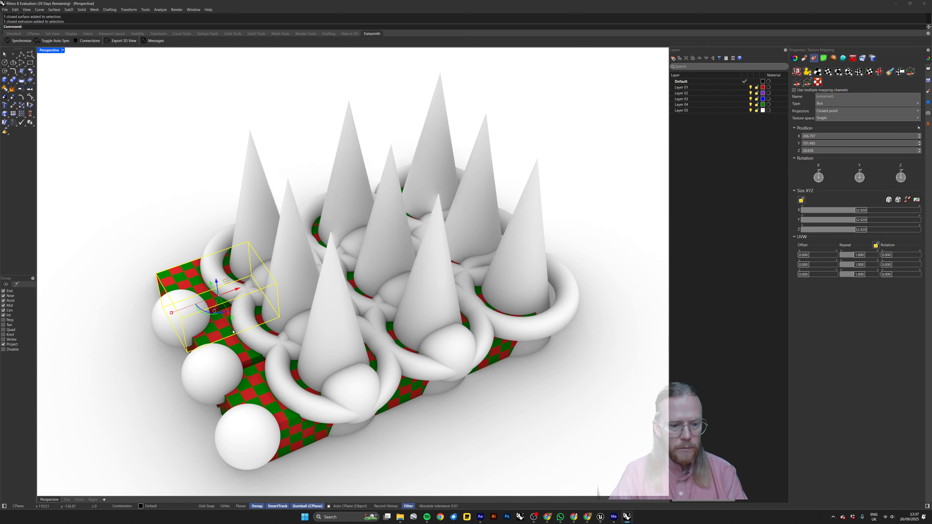
click(550, 136)
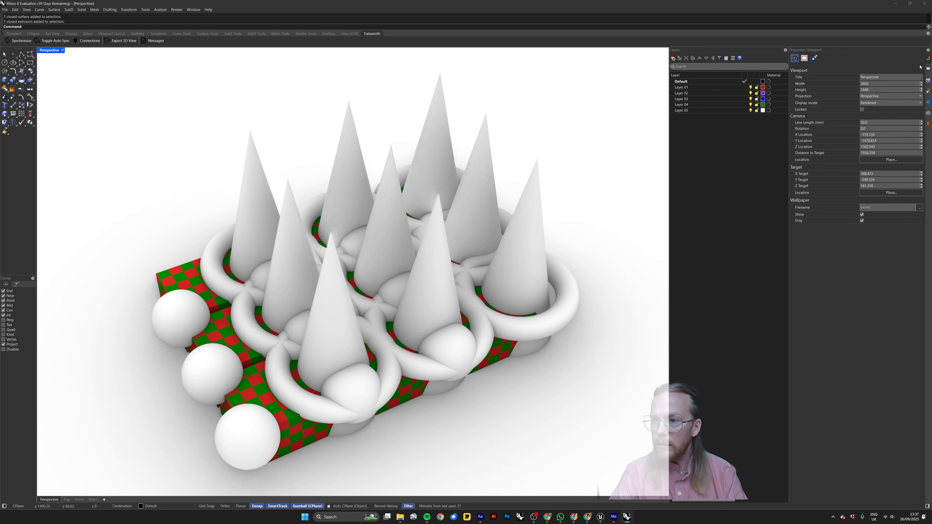
Select all boxes by their red and green checkered Custom material, move them to Layer 01 and hide that layer.
click(929, 92)
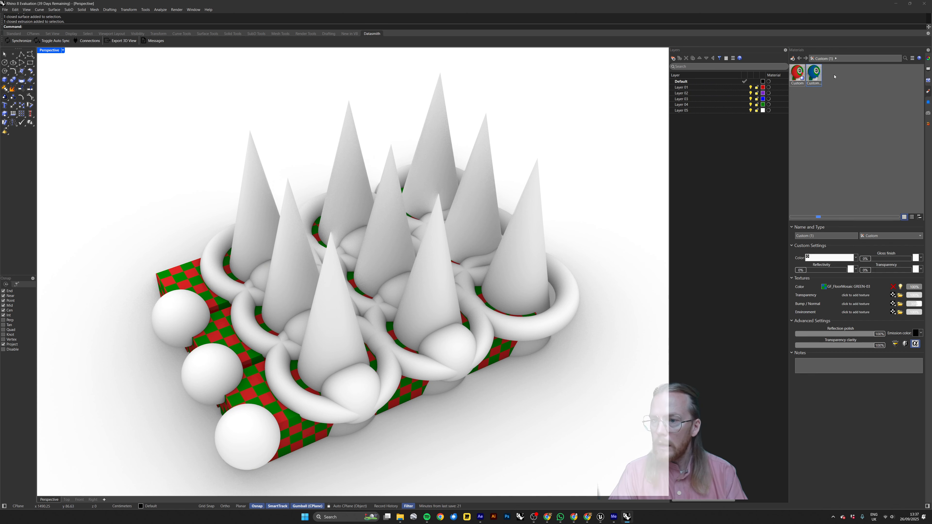
right_click(799, 74)
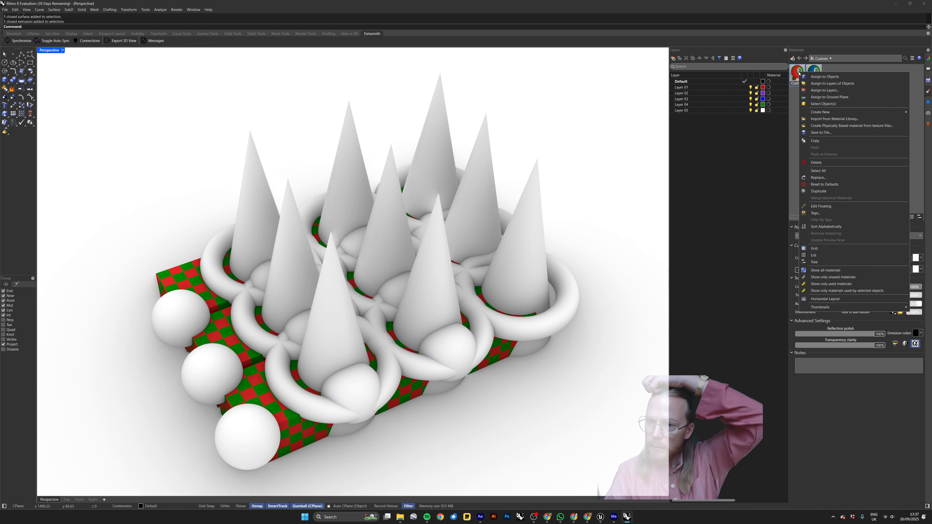
click(832, 104)
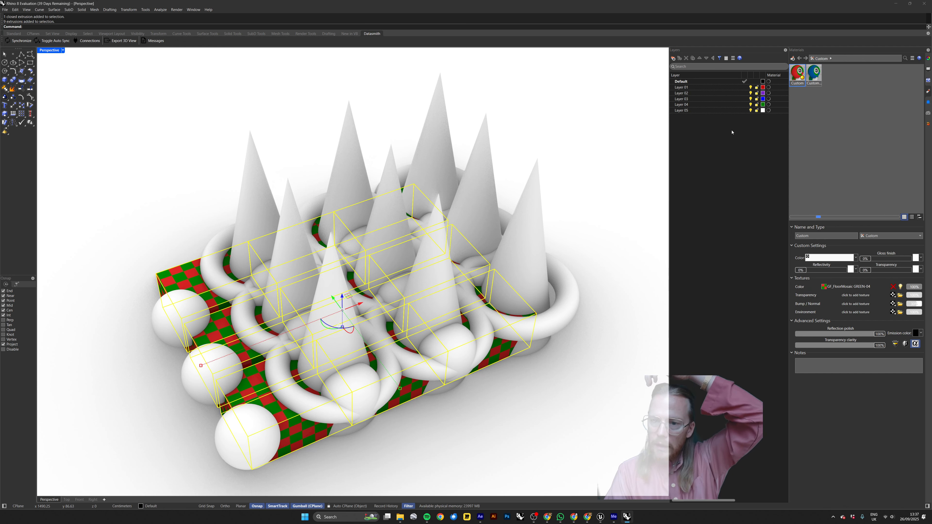
right_click(710, 88)
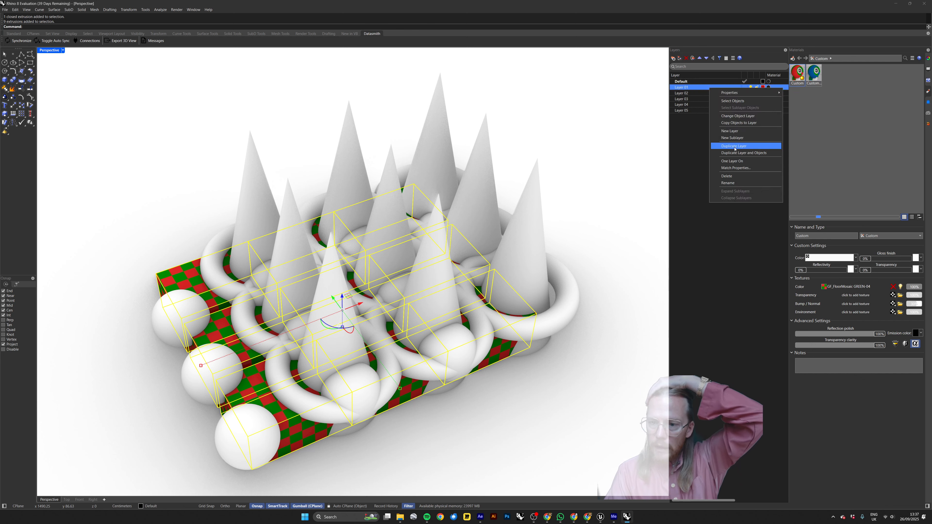
click(734, 116)
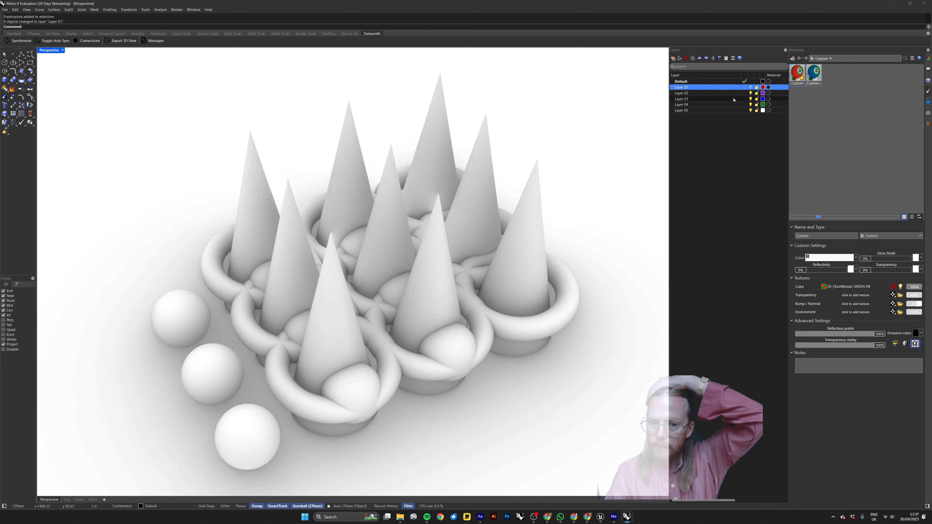
Delete the three detached spheres beside the grid, and undo the deletion.
right_drag(500, 280, 166, 235)
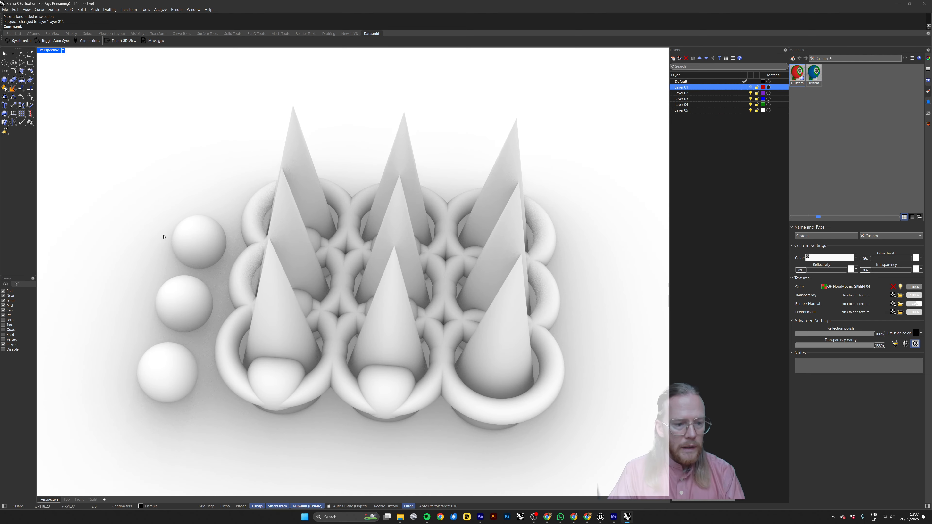
drag(180, 177, 126, 425)
key(Delete)
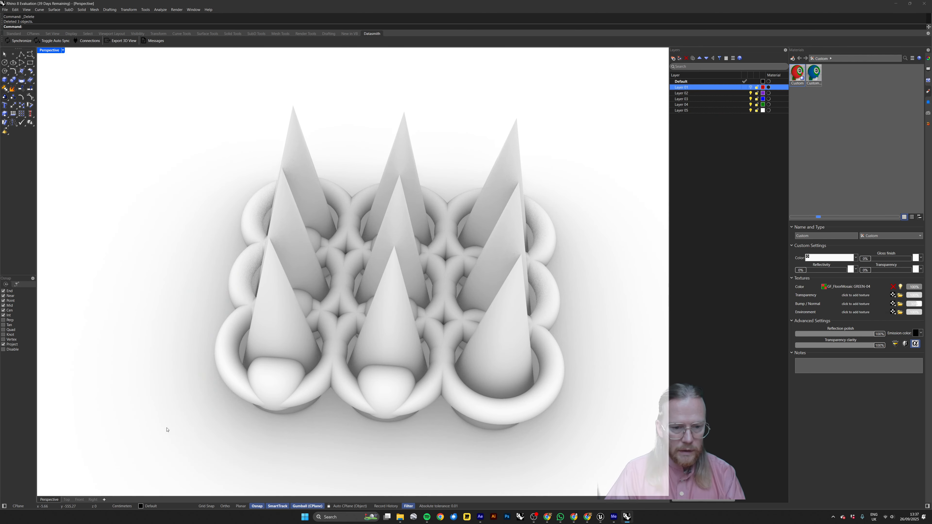
key(ctrl+z)
key(Escape)
right_drag(206, 175, 327, 297)
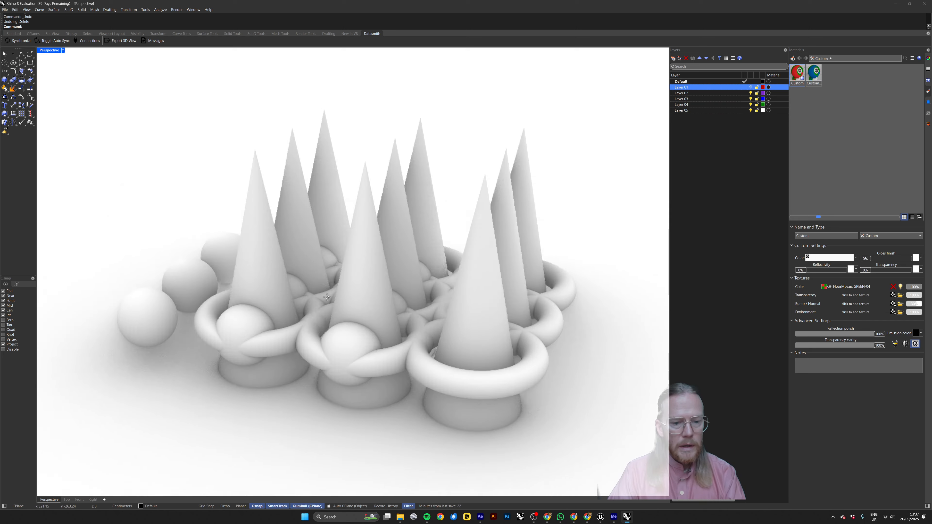
Try to combine all visible cones, tori and spheres except the three detached spheres with BooleanUnion.
click(384, 317)
click(474, 142)
scroll(466, 155, down, 4)
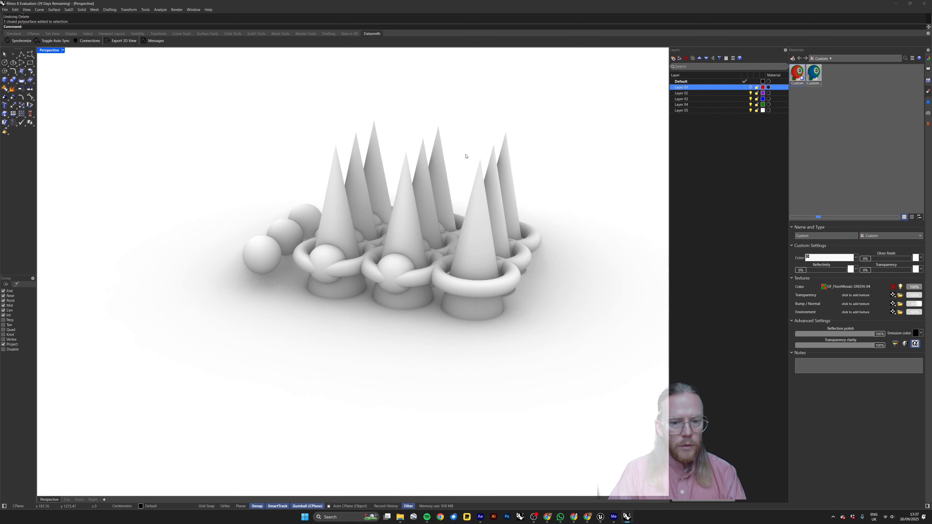
right_drag(466, 156, 525, 176)
drag(541, 103, 330, 330)
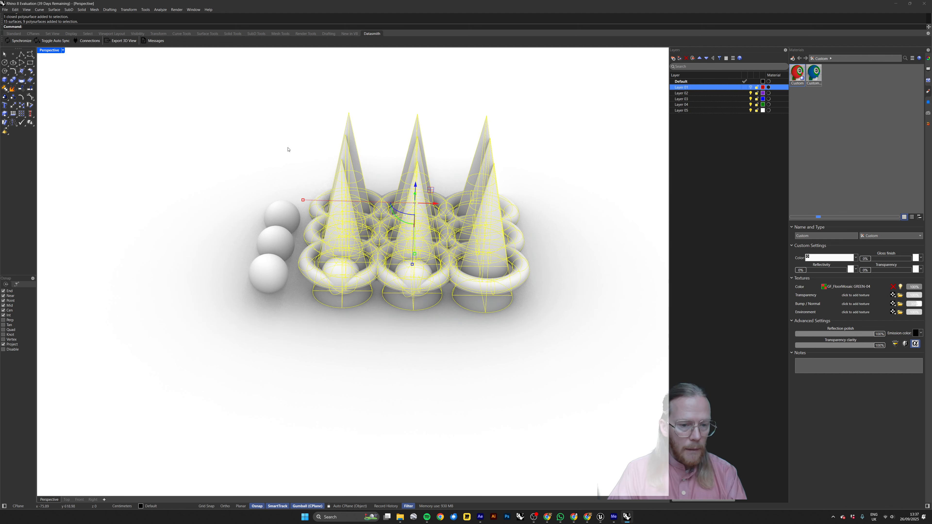
shift+right_drag(297, 139, 288, 150)
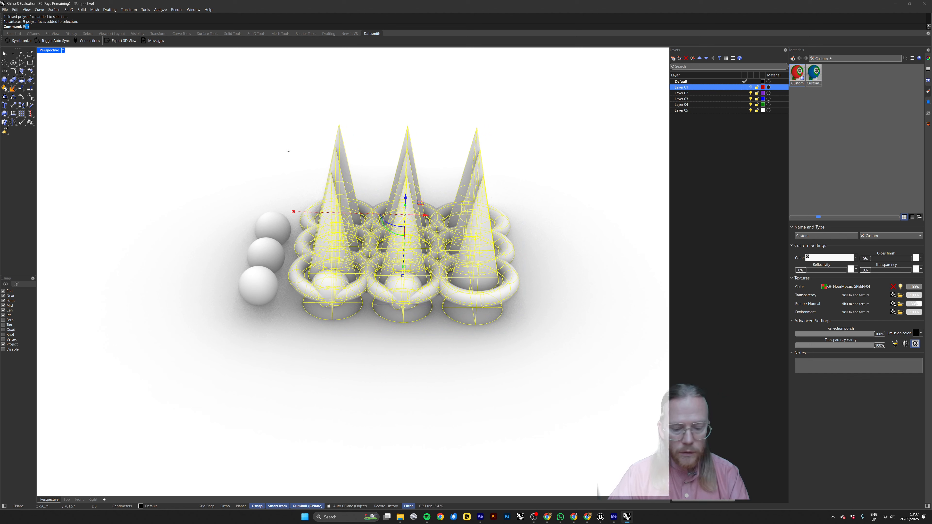
text(ooleanDifference)
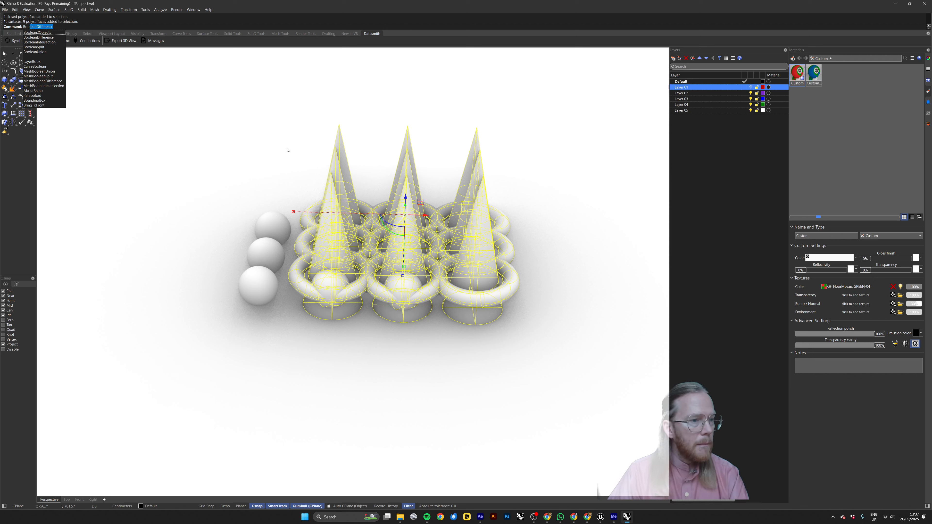
click(53, 52)
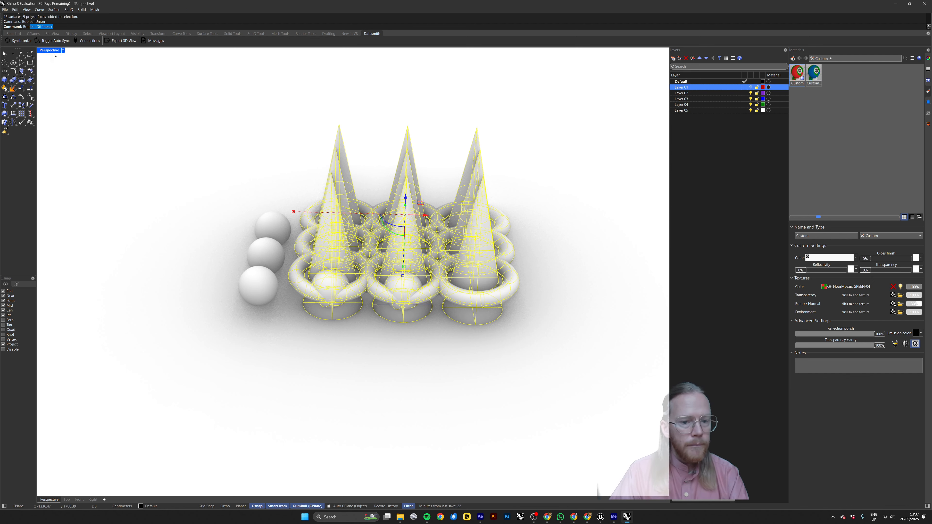
click(539, 174)
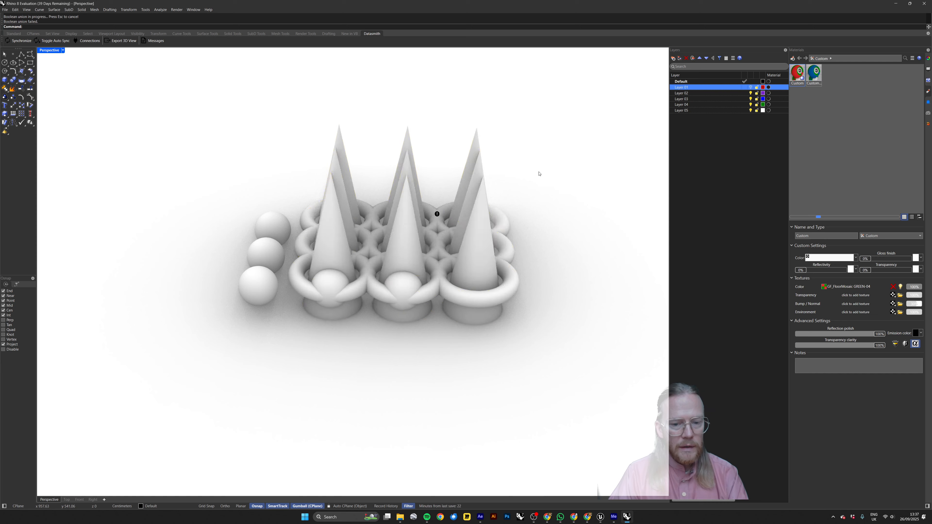
right_drag(538, 174, 466, 199)
click(485, 238)
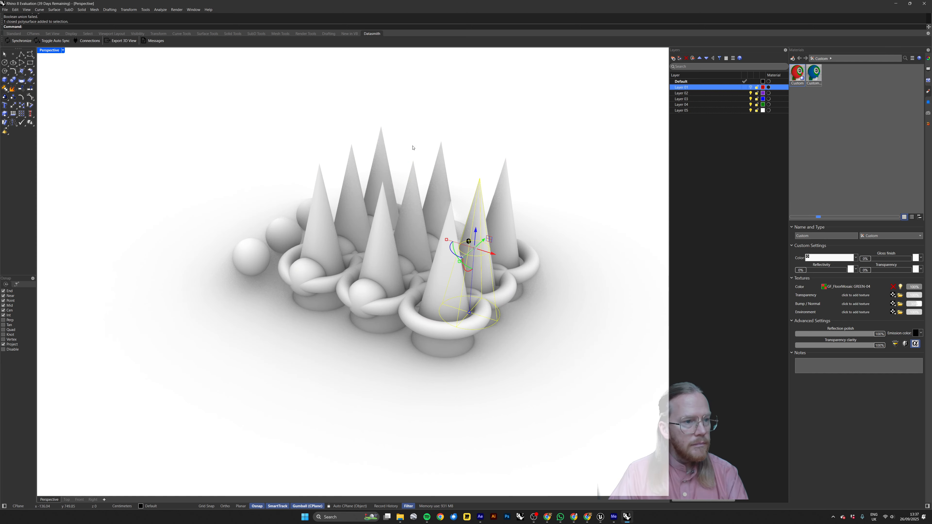
shift+right_drag(530, 161, 512, 162)
click(512, 162)
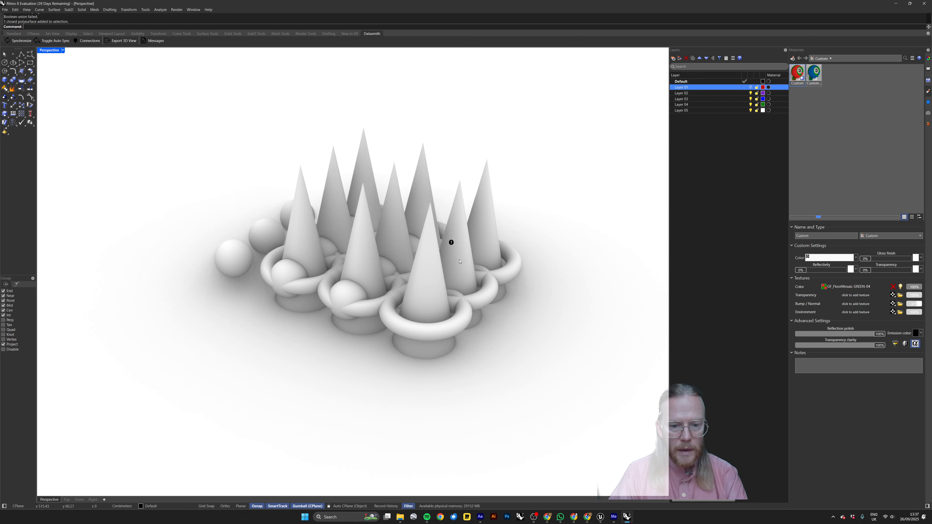
Try to combine all nine tori with BooleanUnion, leaving nothing selected.
click(459, 243)
click(411, 325)
shift+click(489, 302)
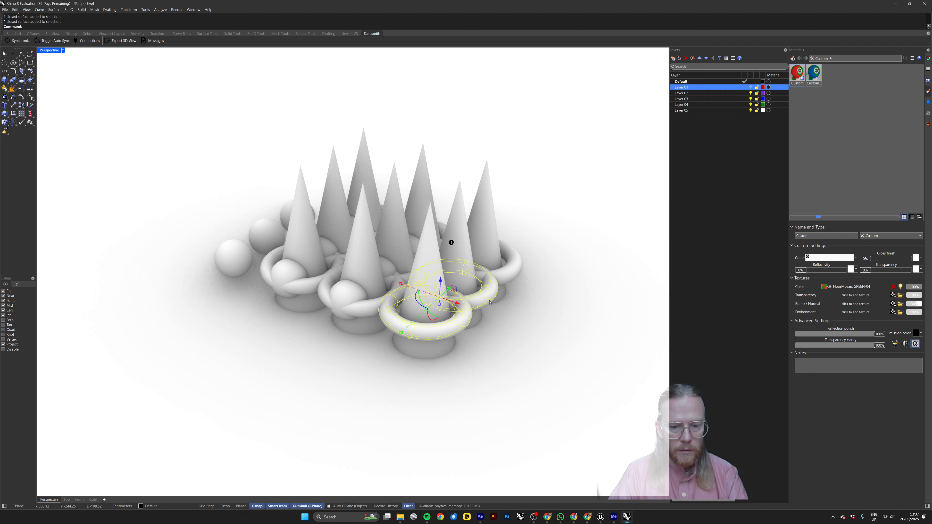
right_drag(531, 292, 517, 292)
shift+click(350, 319)
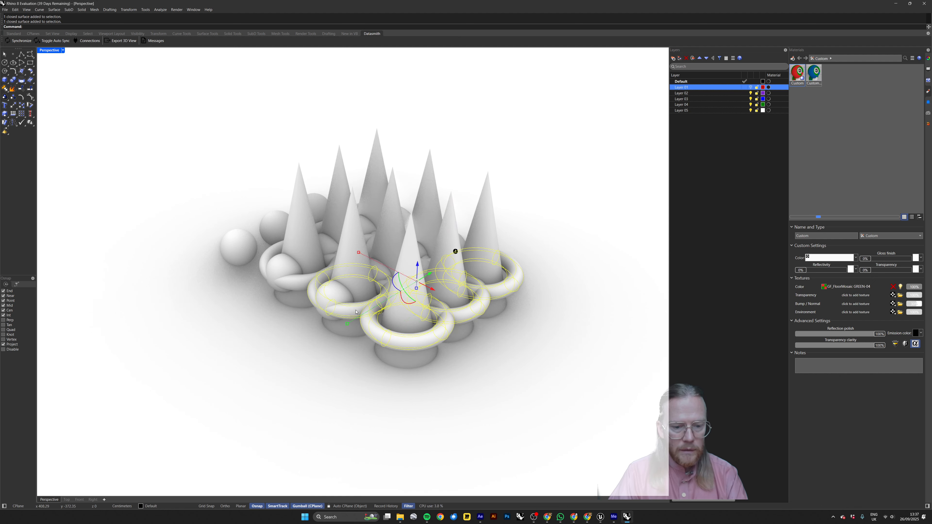
right_drag(371, 312, 391, 332)
drag(415, 277, 430, 275)
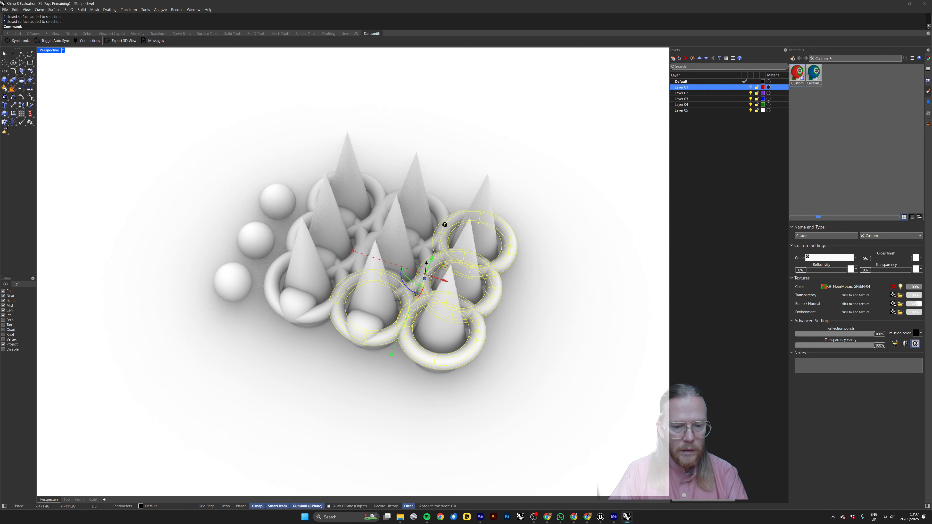
shift+click(432, 246)
shift+click(426, 258)
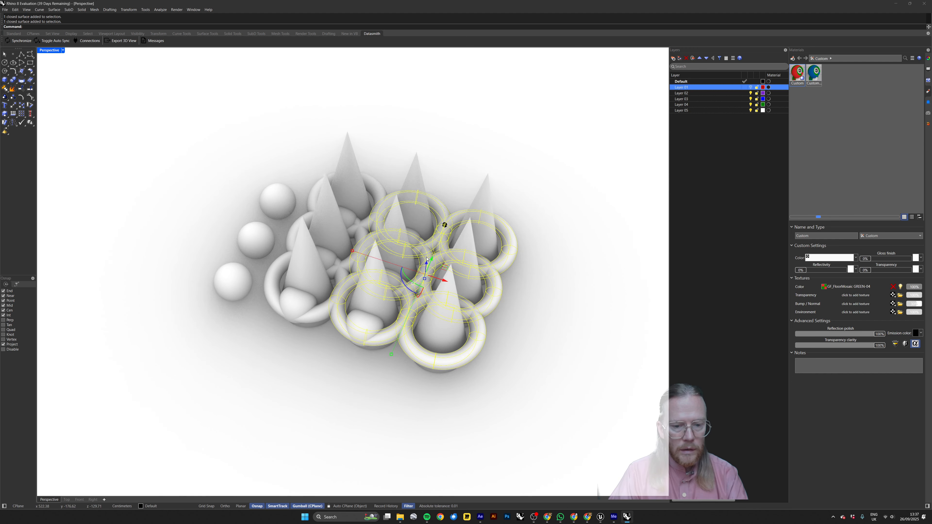
shift+click(372, 198)
shift+click(305, 219)
shift+click(282, 277)
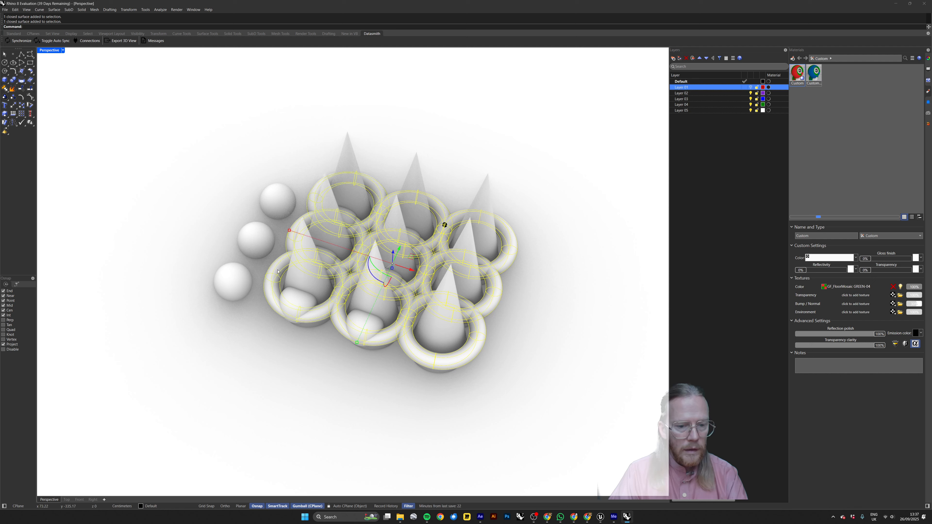
text(booleanunion)
key(Return)
key(Escape)
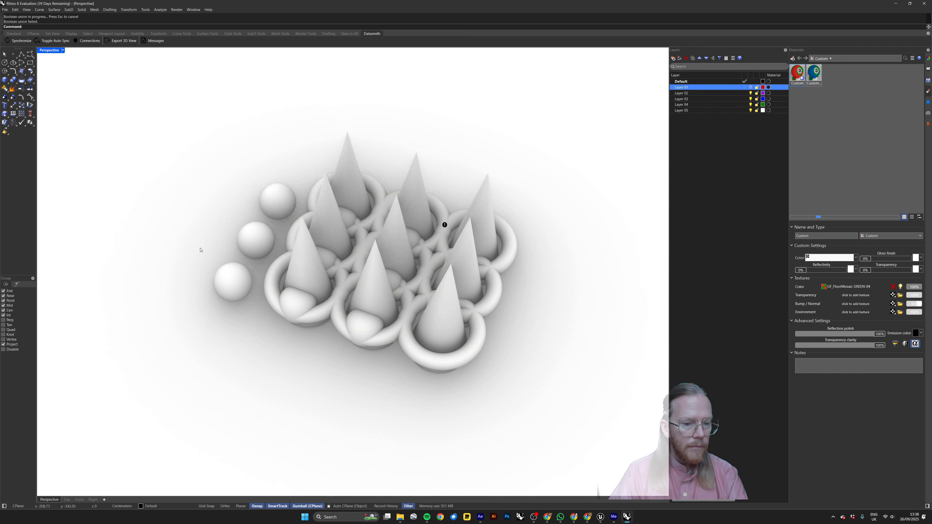
Try to combine only the corner torus nearest the detached spheres and the middle torus of the front row with BooleanUnion.
click(304, 317)
right_drag(305, 317, 334, 328)
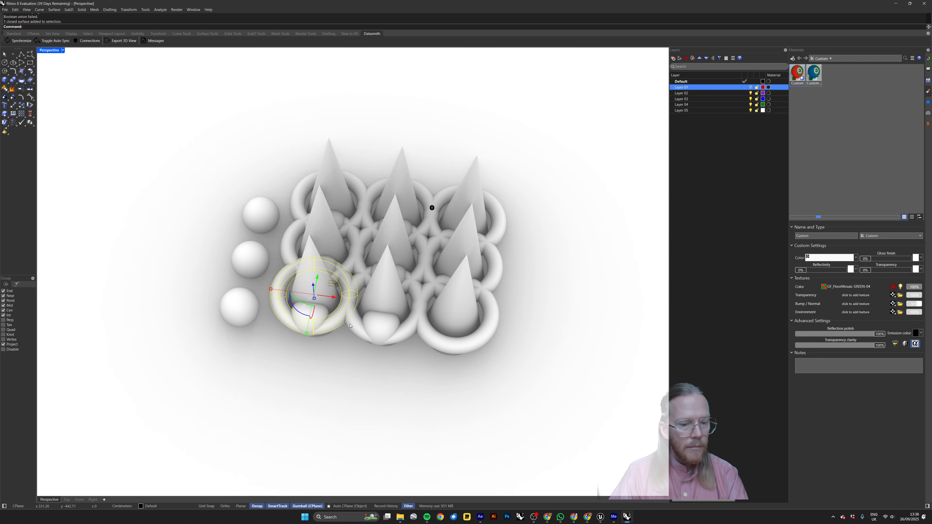
shift+click(361, 336)
key(Return)
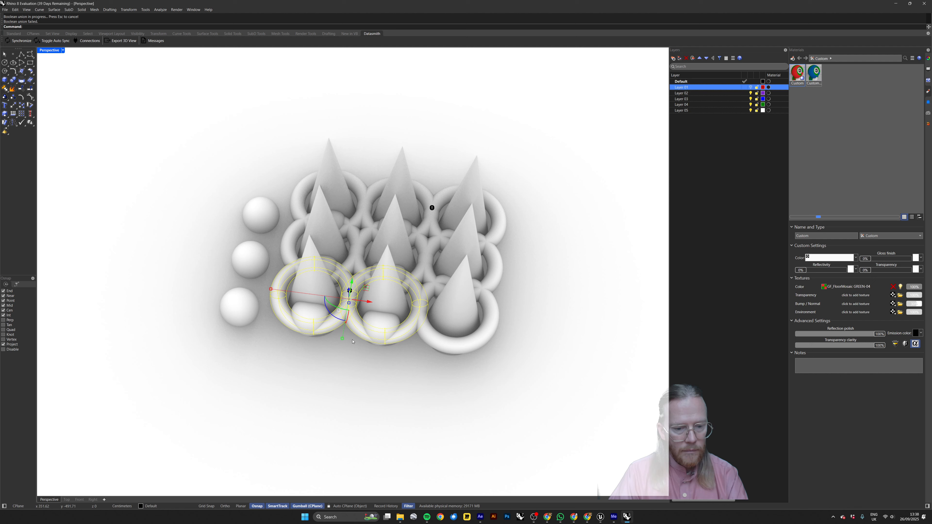
click(353, 341)
click(361, 332)
click(343, 366)
Combine the middle torus of the front row with the sphere overlapping its front using BooleanUnion.
right_drag(380, 345, 355, 320)
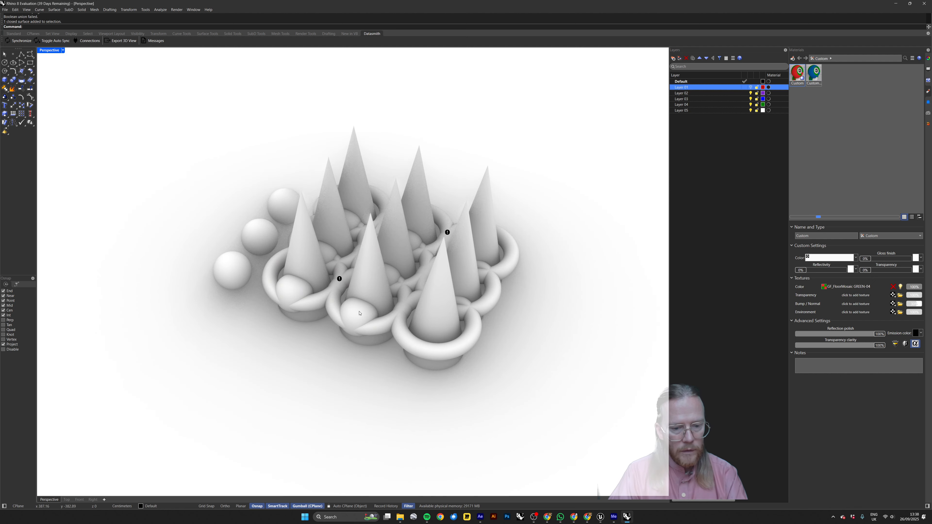
click(358, 313)
shift+click(378, 326)
key(Return)
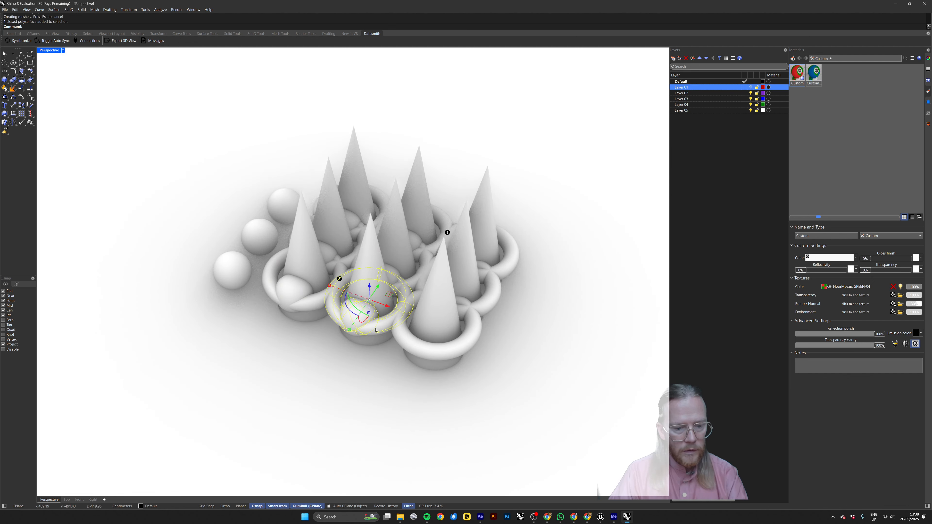
Combine the front-row corner torus nearest the detached spheres with the sphere overlapping it using BooleanUnion.
click(296, 296)
shift+click(318, 304)
key(Return)
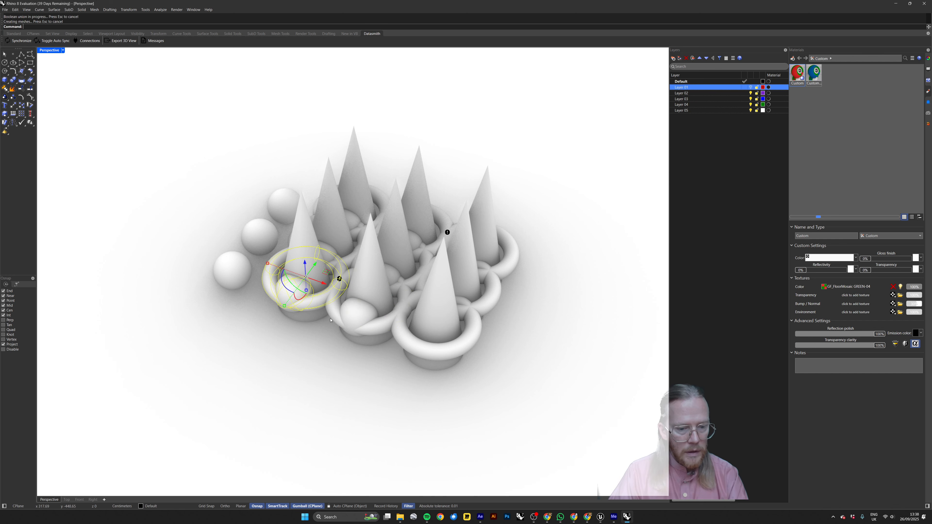
Join the neighbouring sphere on the inner side of the corner torus to the combined corner body with BooleanUnion.
click(401, 328)
click(364, 321)
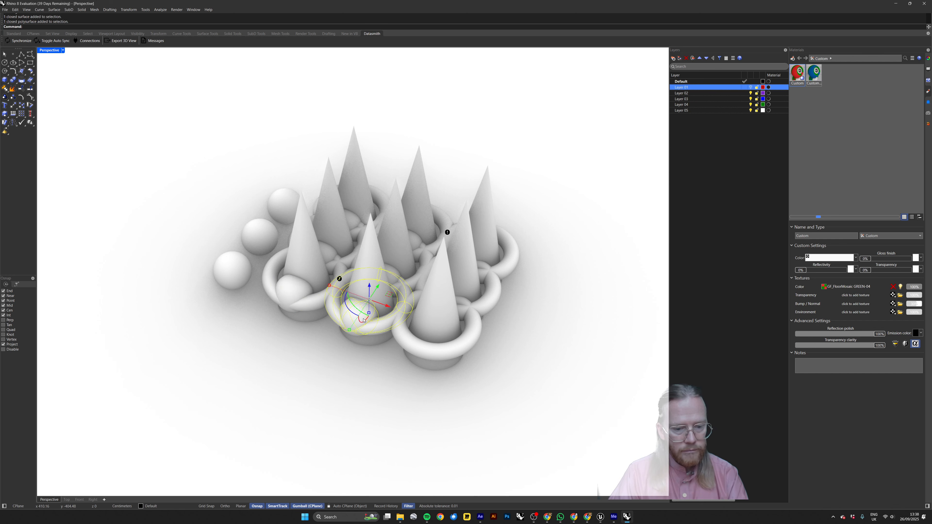
click(293, 295)
right_drag(287, 270, 331, 285)
scroll(325, 291, up, 2)
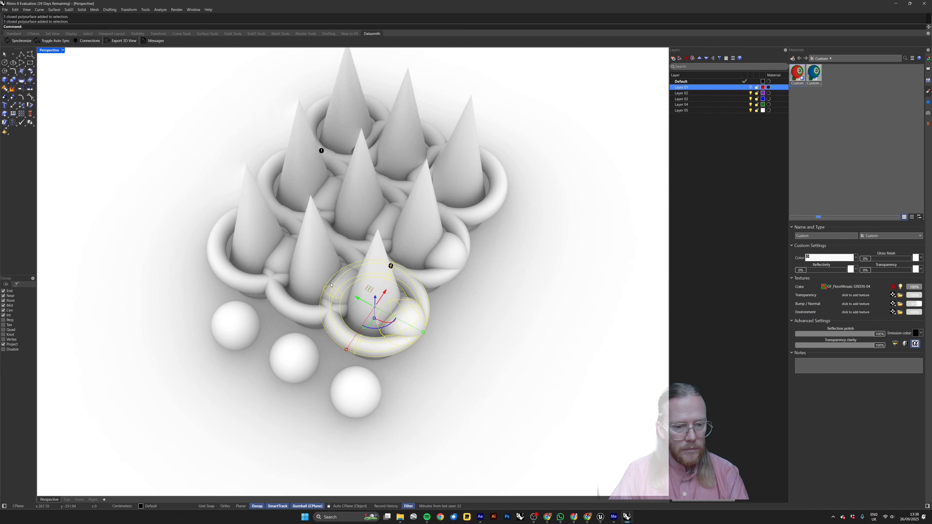
scroll(331, 285, up, 2)
key(Return)
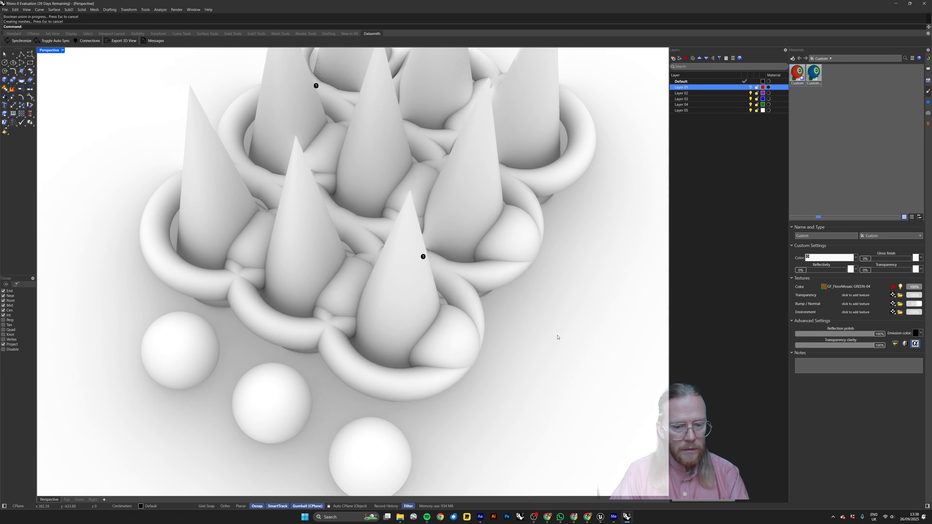
Examine the combined corner body in Shaded display mode, and return the Perspective view to Rendered.
right_drag(558, 337, 488, 290)
click(418, 322)
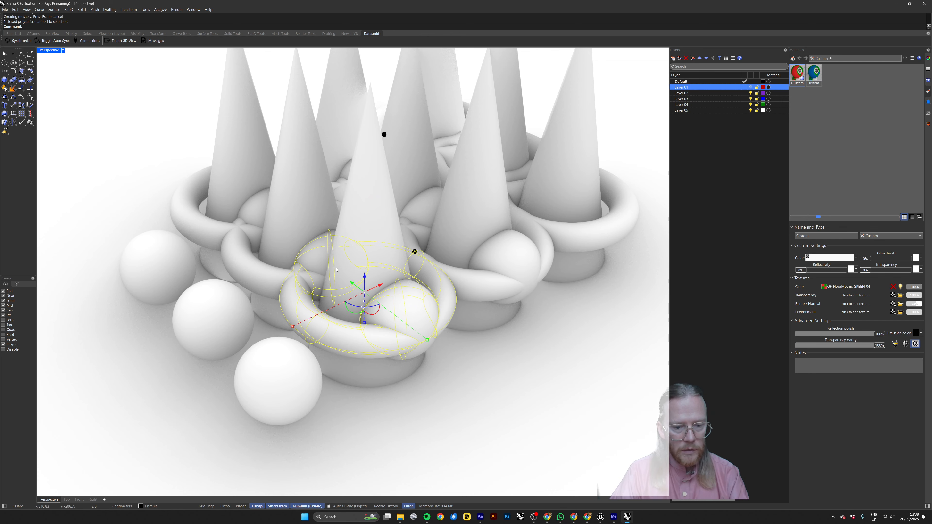
click(48, 53)
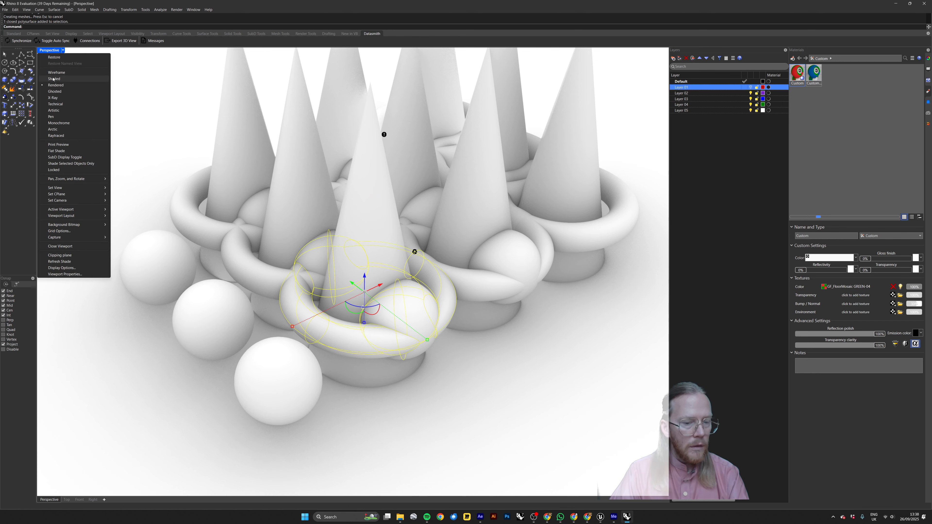
click(63, 79)
click(454, 342)
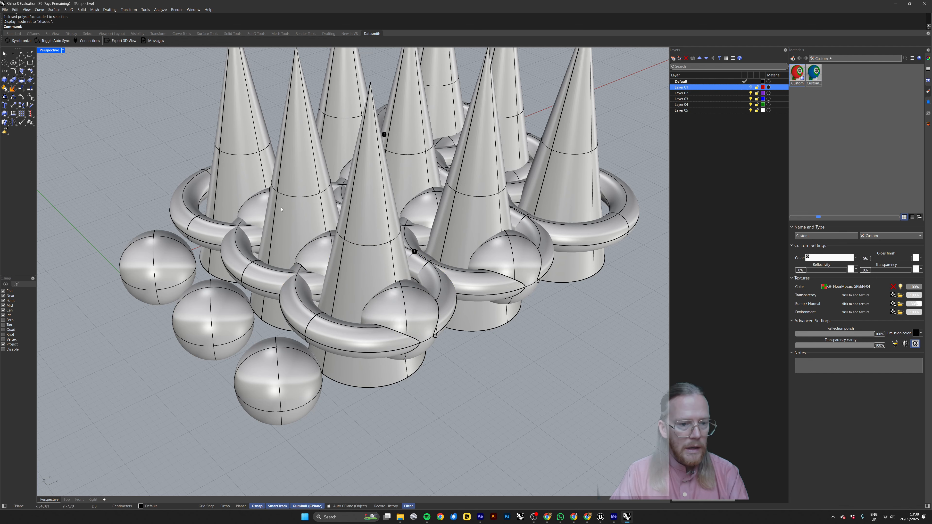
click(48, 52)
click(62, 85)
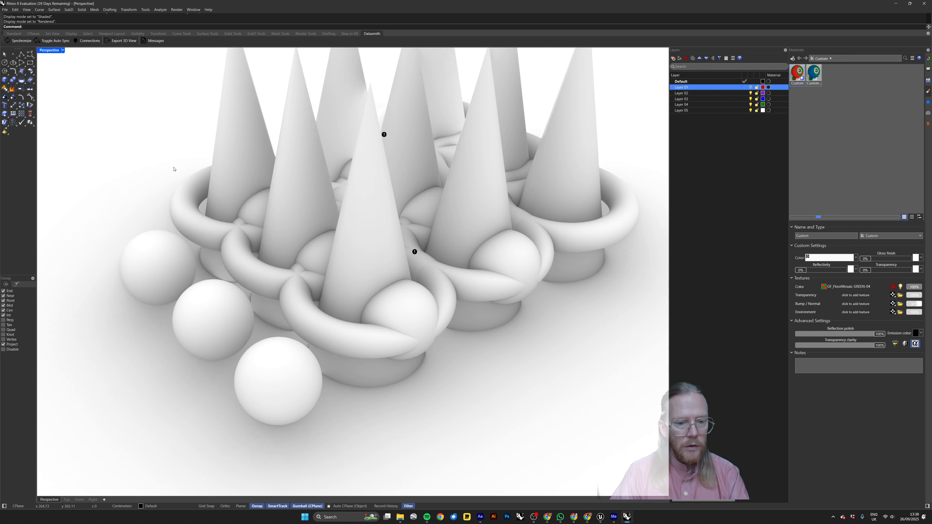
Check the combined corner body and the surrounding shapes by selecting them individually, leaving nothing selected.
click(422, 313)
key(Escape)
click(420, 305)
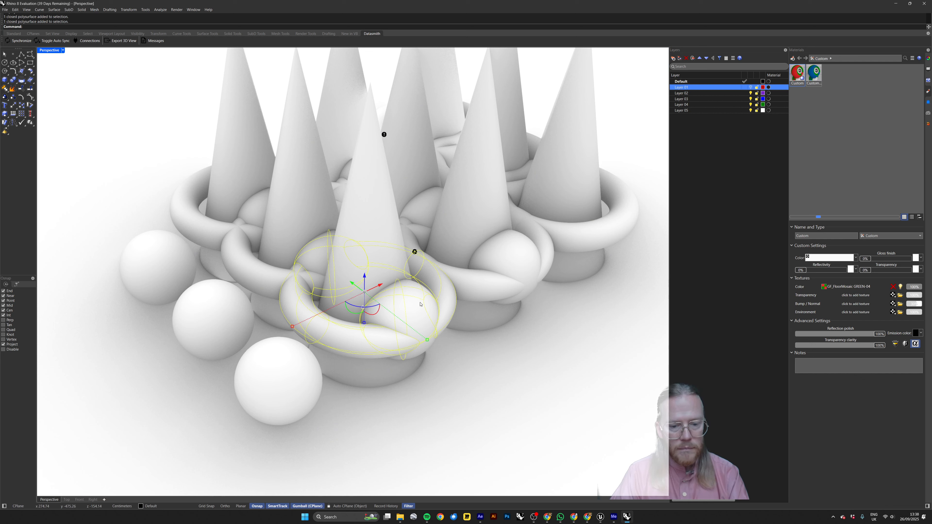
click(472, 214)
click(414, 177)
key(Escape)
scroll(203, 205, down, 8)
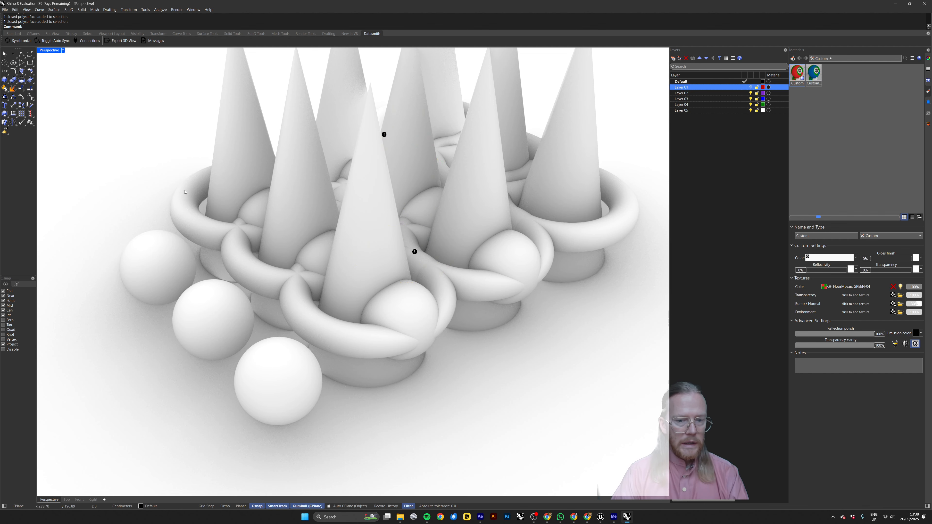
click(219, 243)
click(190, 181)
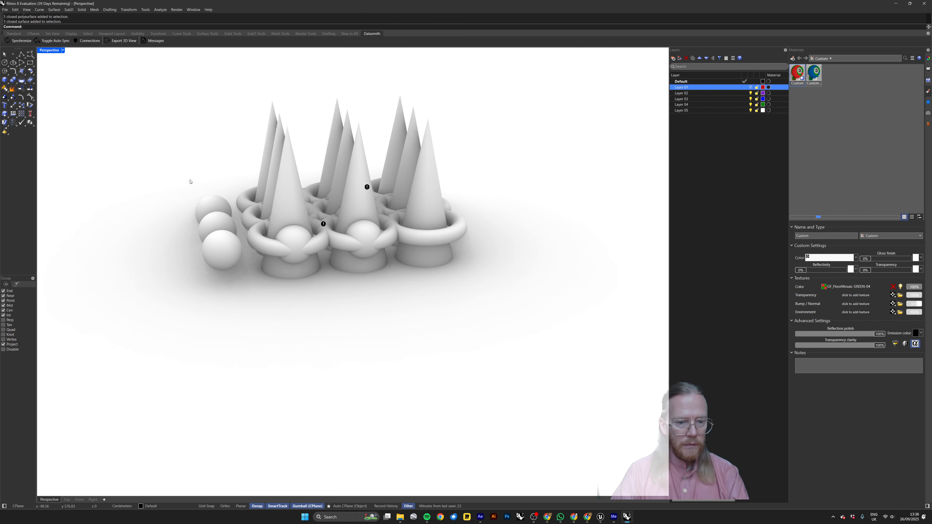
Convert all the arrayed shapes and detached spheres to meshes with the Mesh command, previewing the result and choosing slightly fewer polygons.
right_drag(187, 164, 475, 166)
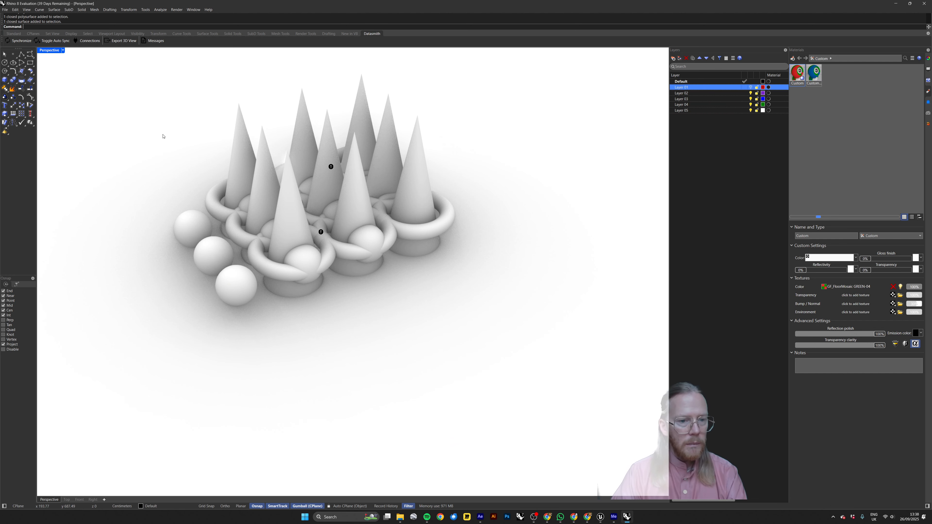
right_drag(450, 118, 515, 102)
drag(515, 103, 191, 327)
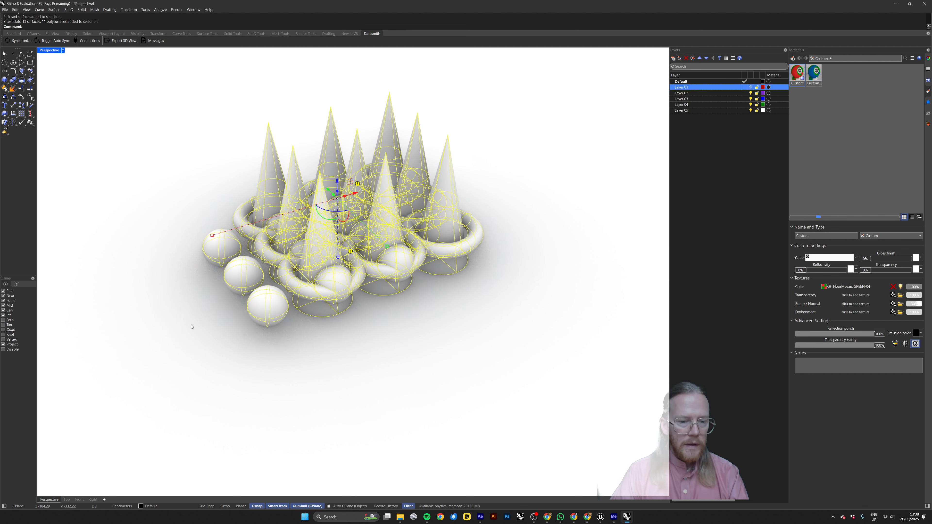
text(Mesj)
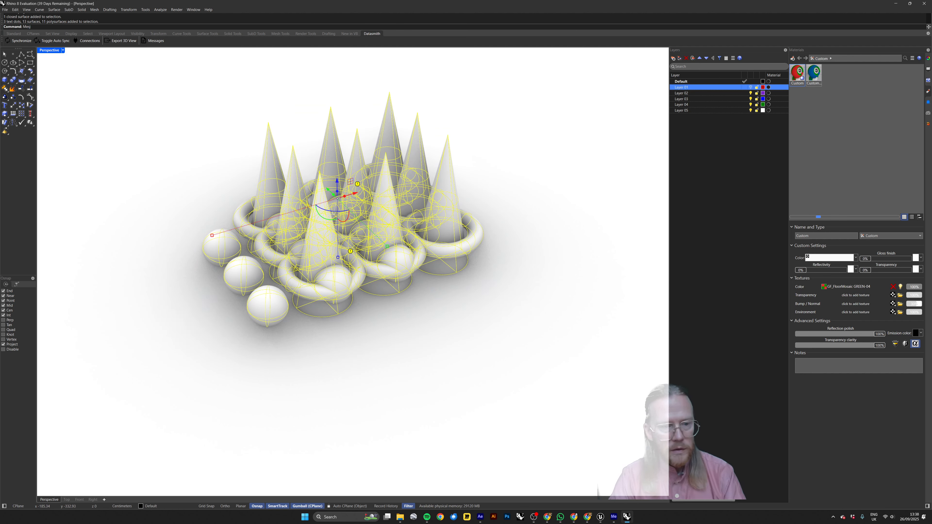
key(BackSpace)
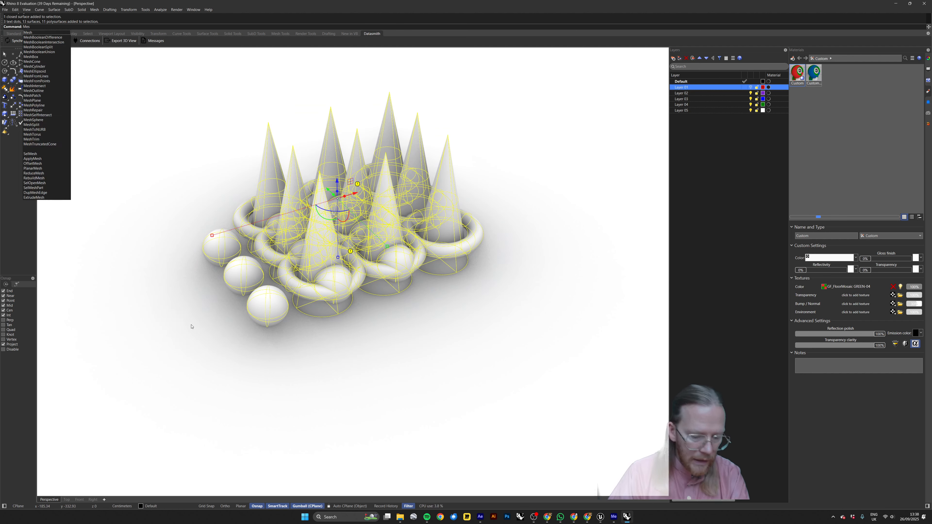
text(h)
key(Return)
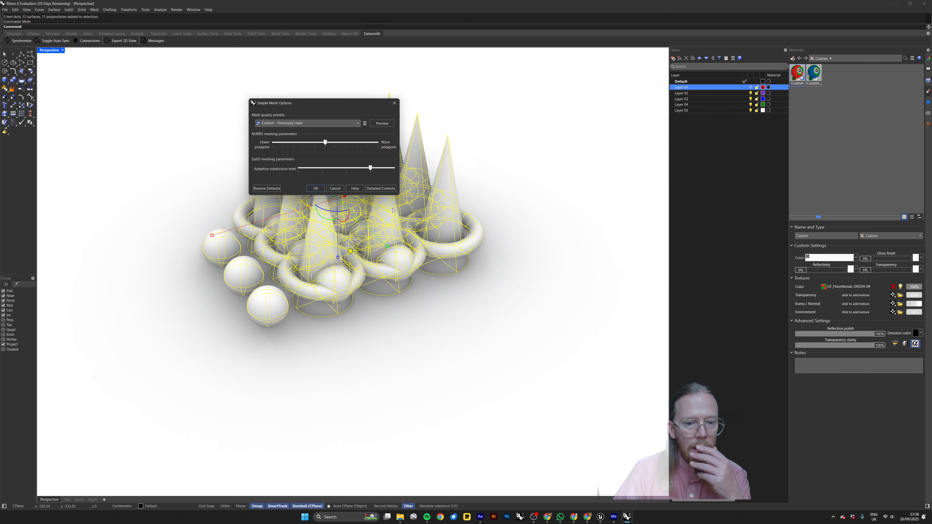
click(381, 123)
drag(353, 106, 196, 110)
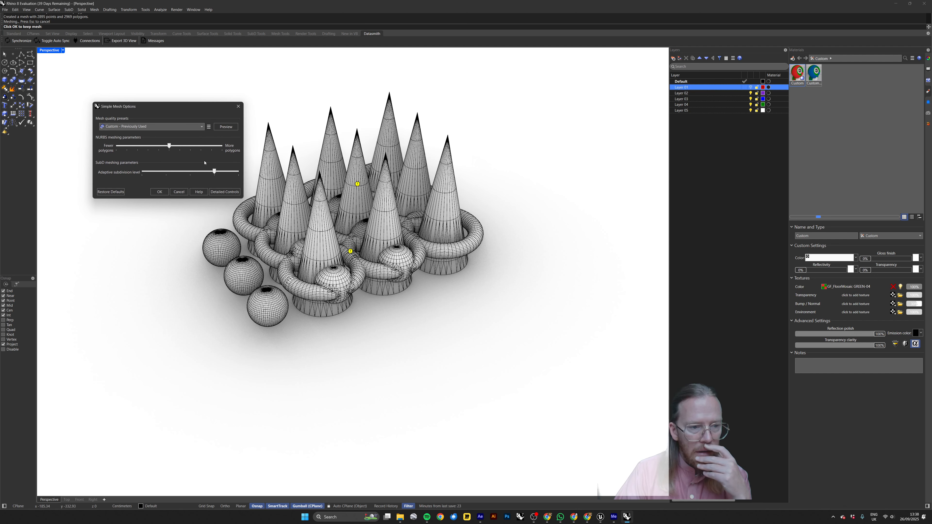
drag(169, 146, 160, 146)
click(225, 127)
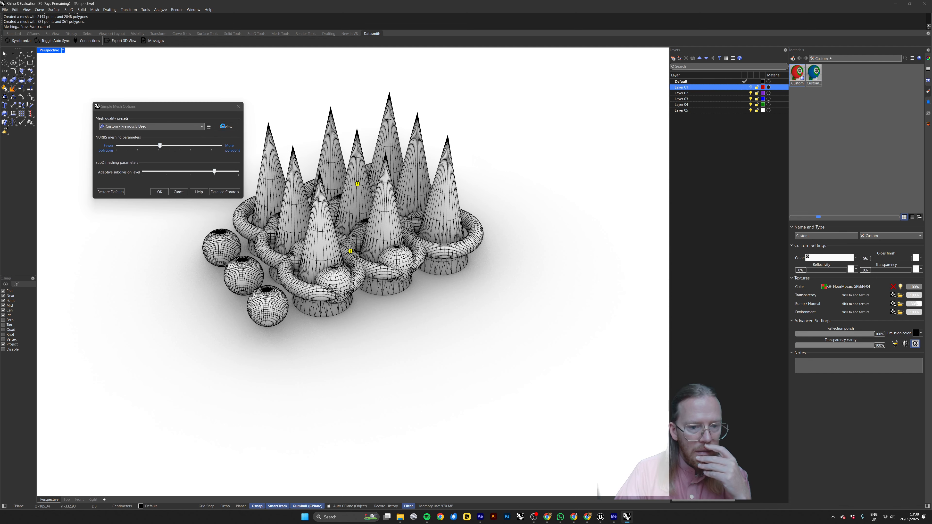
click(159, 192)
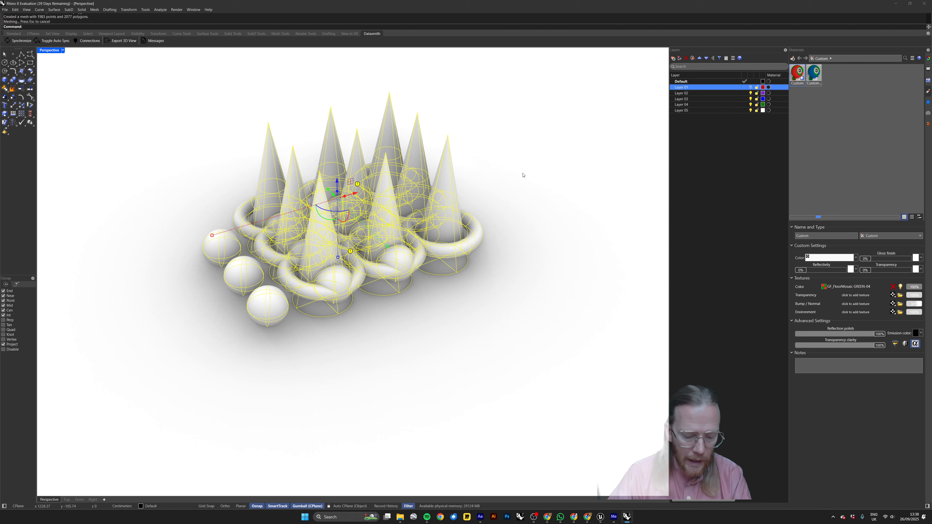
Hide the original surfaces and polysurfaces, and check the new cone meshes by selecting them individually.
key(ctrl+h)
click(447, 217)
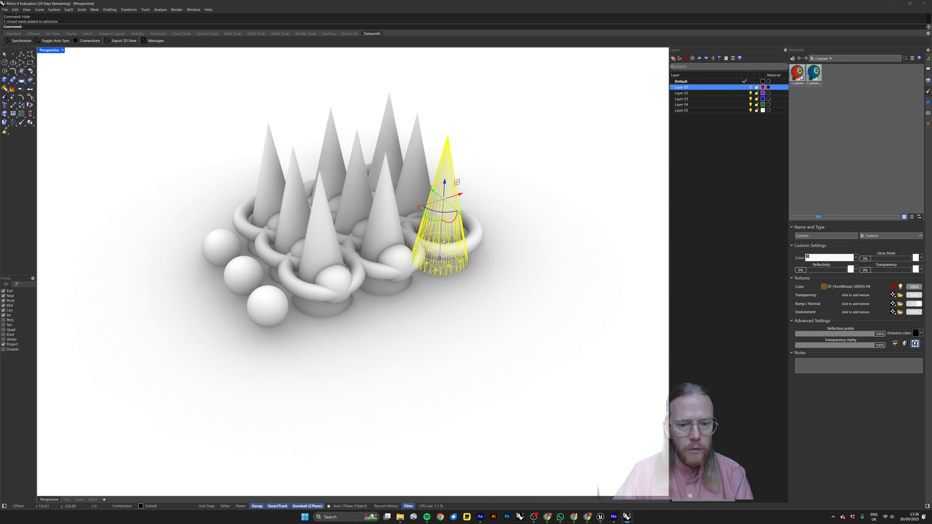
click(417, 189)
click(385, 209)
click(356, 184)
click(327, 162)
Join all the meshes into one mesh, and check by selecting it that the shapes act as a single object.
drag(517, 100, 194, 340)
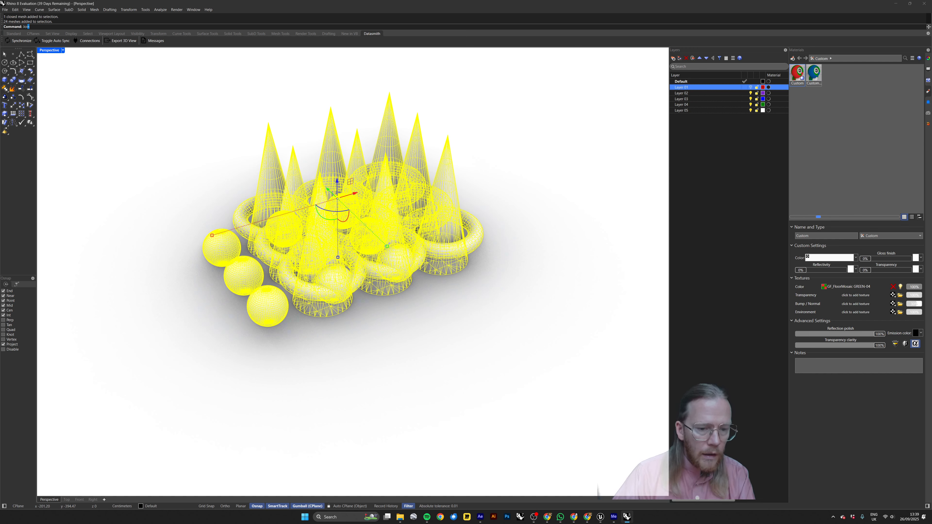
text(Join)
key(Return)
click(197, 338)
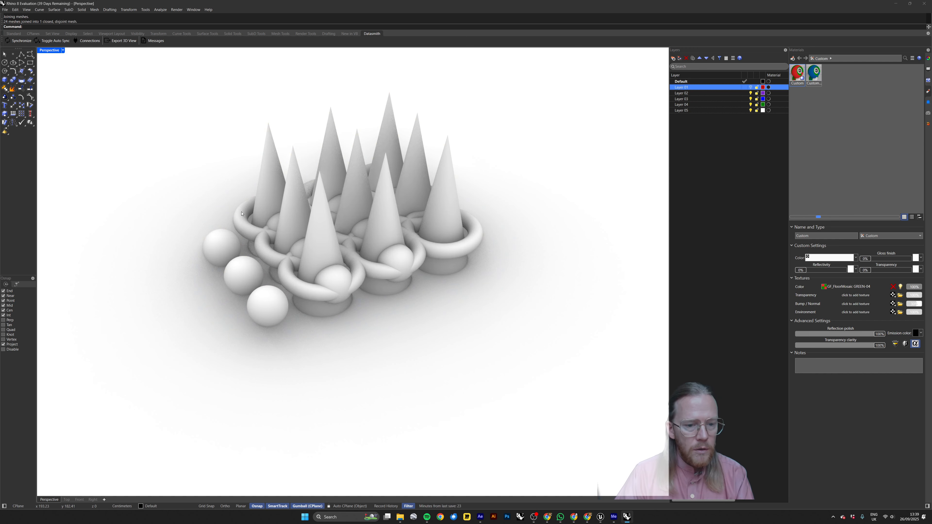
click(283, 248)
right_drag(216, 185, 432, 156)
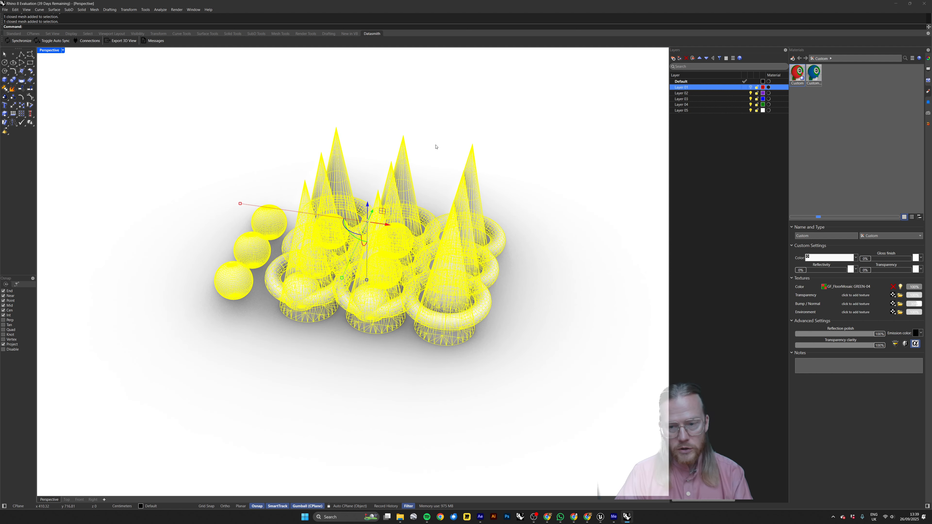
click(625, 120)
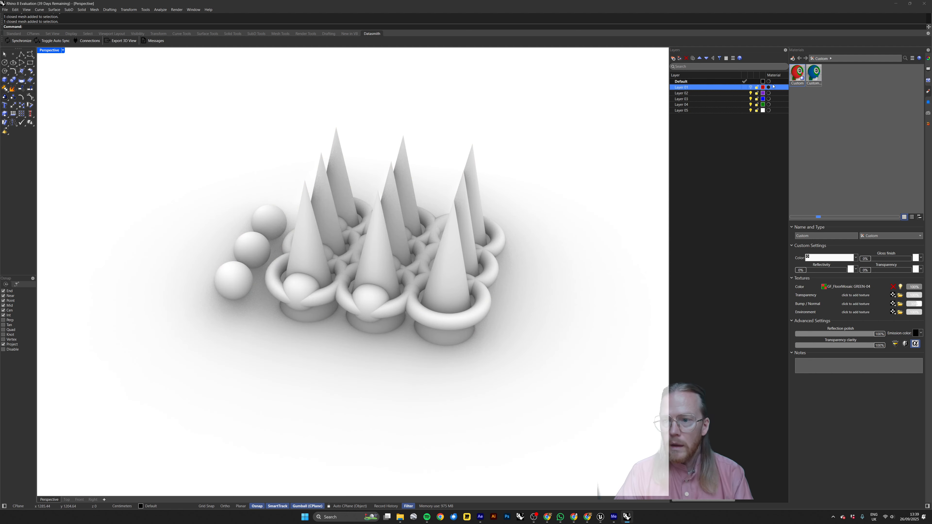
Make Layer 01 visible, and check the checkered extrusions beneath the joined mesh by selecting them individually.
click(751, 88)
right_drag(205, 270, 276, 269)
click(275, 269)
click(254, 234)
click(278, 286)
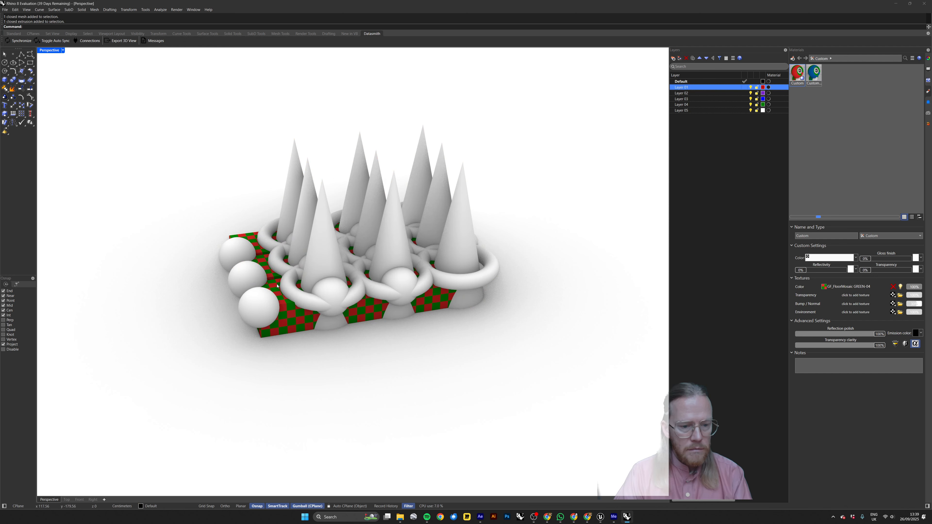
click(275, 286)
click(266, 260)
click(247, 210)
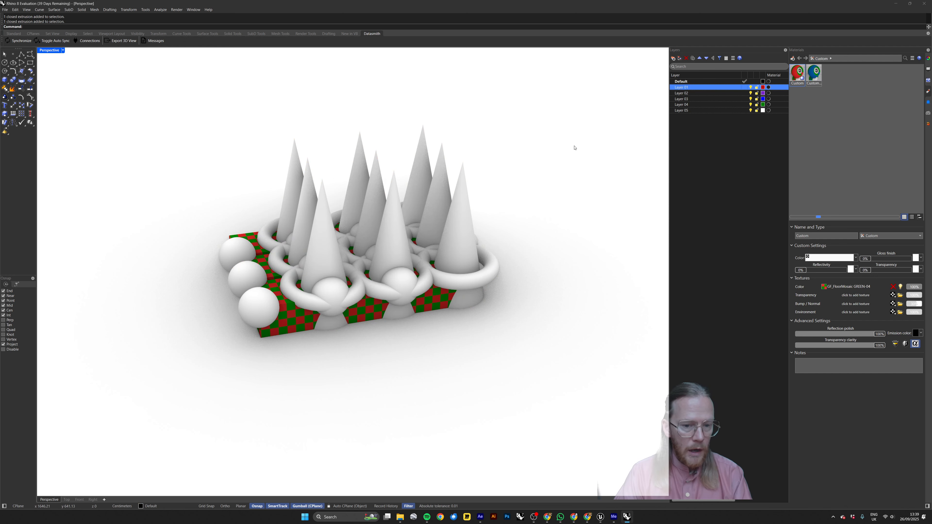
Start exporting all visible objects, and create and open a new folder 06 inside the Export folder as the destination.
drag(576, 134, 244, 358)
text(export)
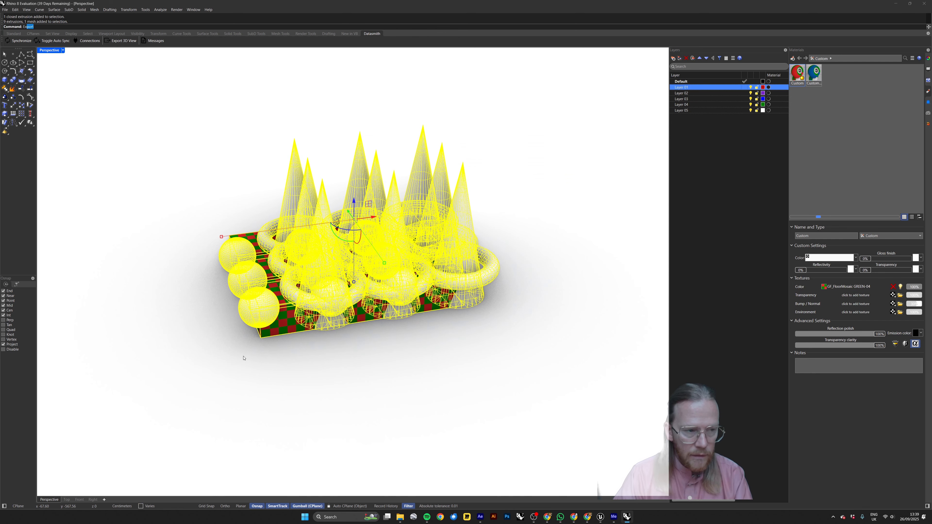
key(Return)
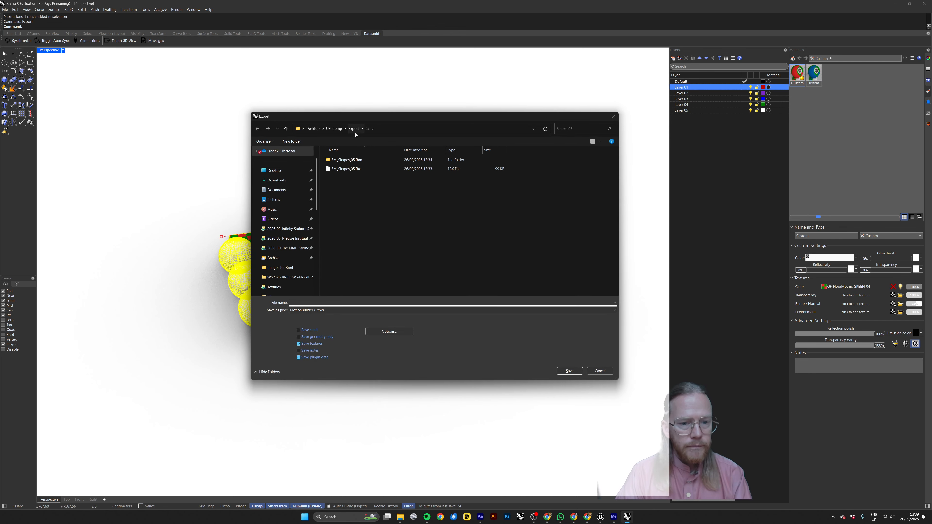
click(344, 169)
click(353, 129)
click(291, 142)
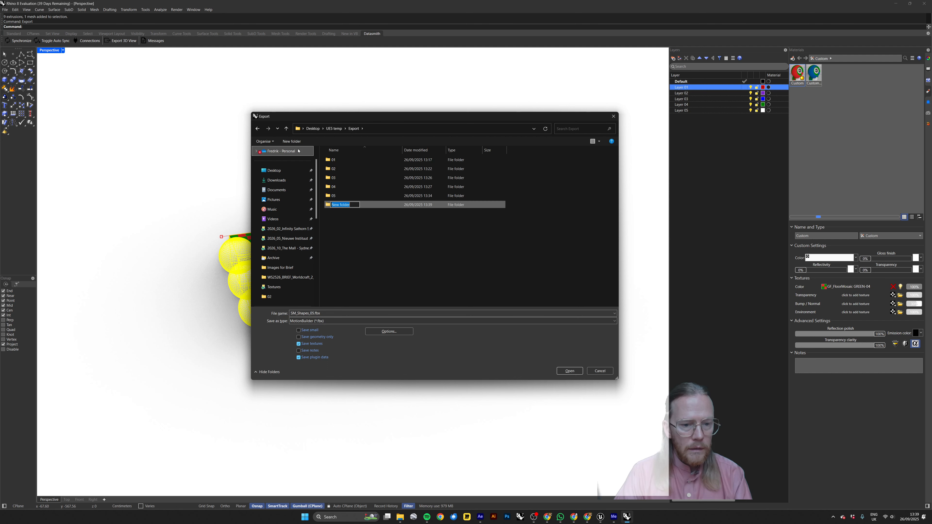
text(06)
key(Return)
key(Return)
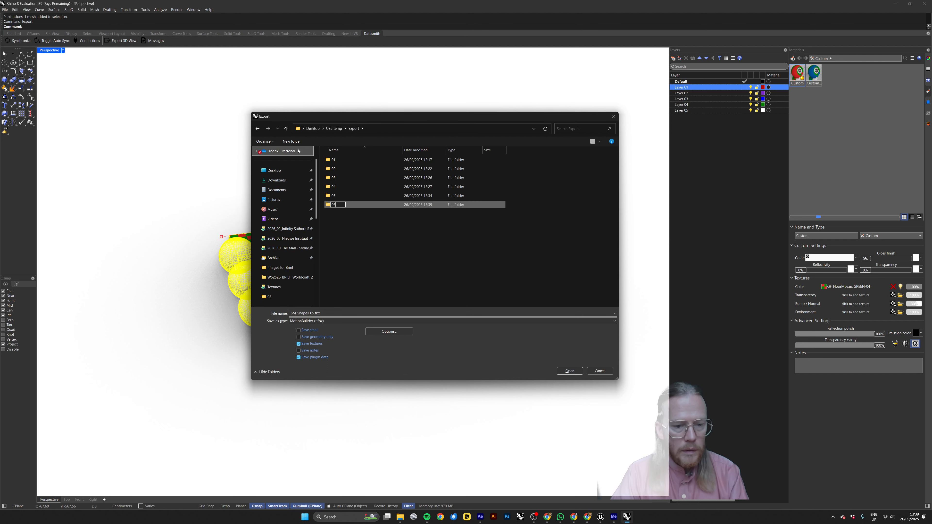
click(288, 142)
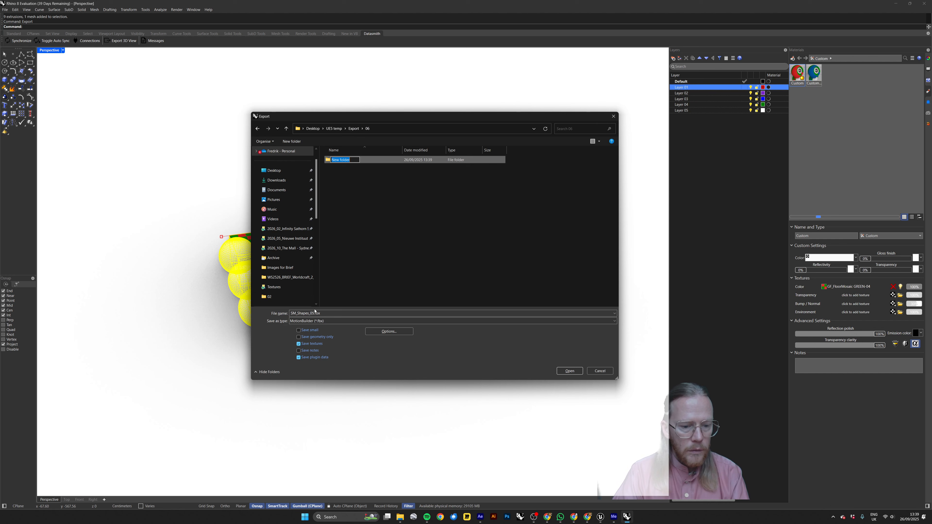
click(369, 239)
click(335, 161)
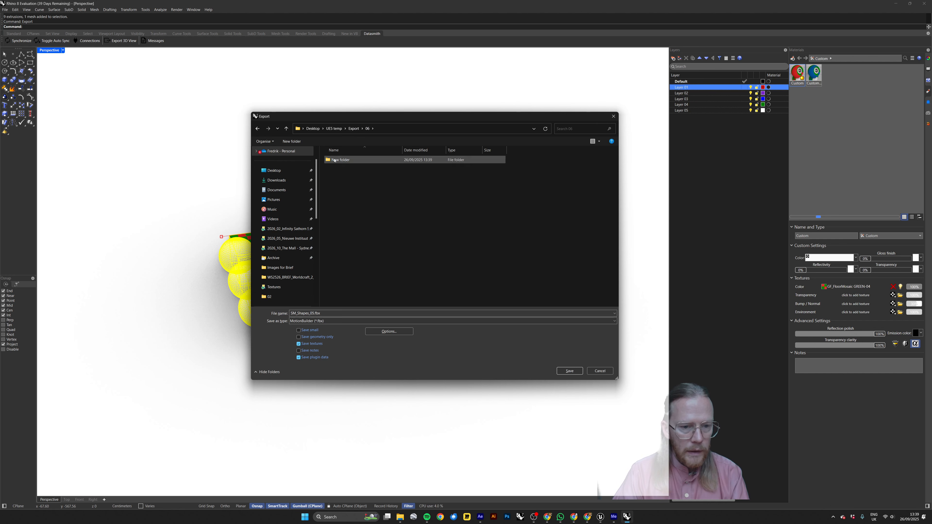
key(Delete)
Export the selection as SM_Shapes_06.fbx in MotionBuilder format, accepting the current FBX and mesh options.
click(315, 313)
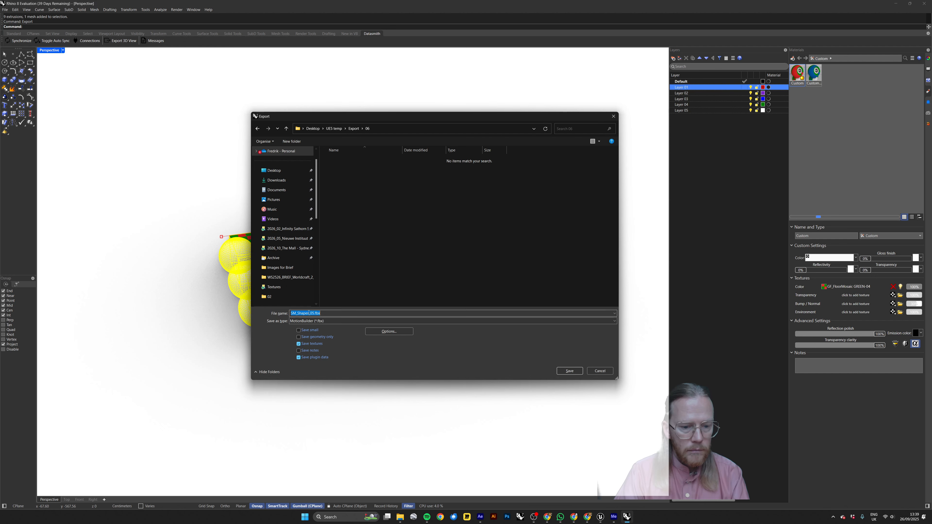
key(BackSpace)
text(6)
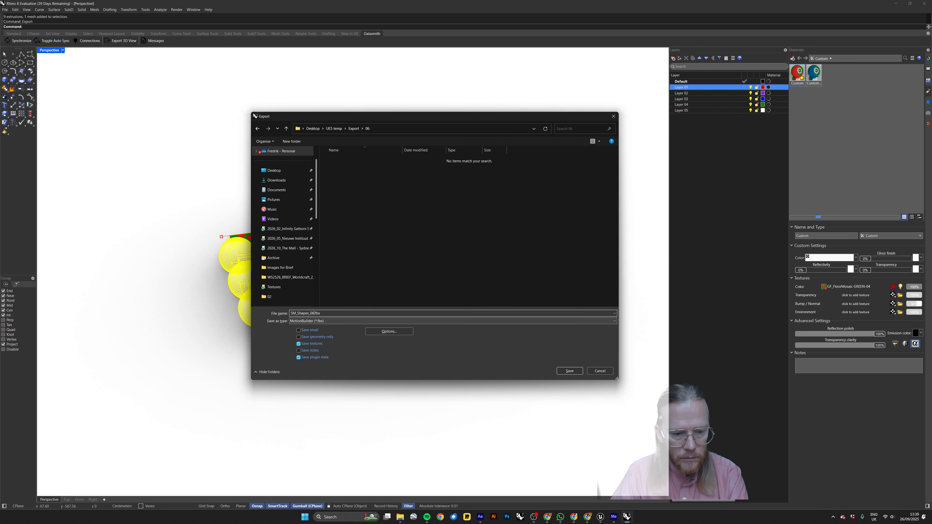
click(576, 370)
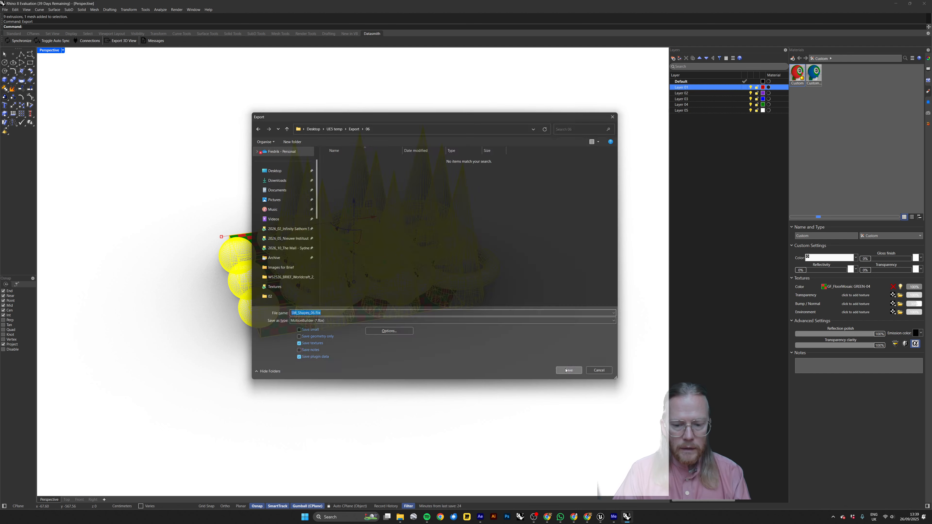
click(408, 289)
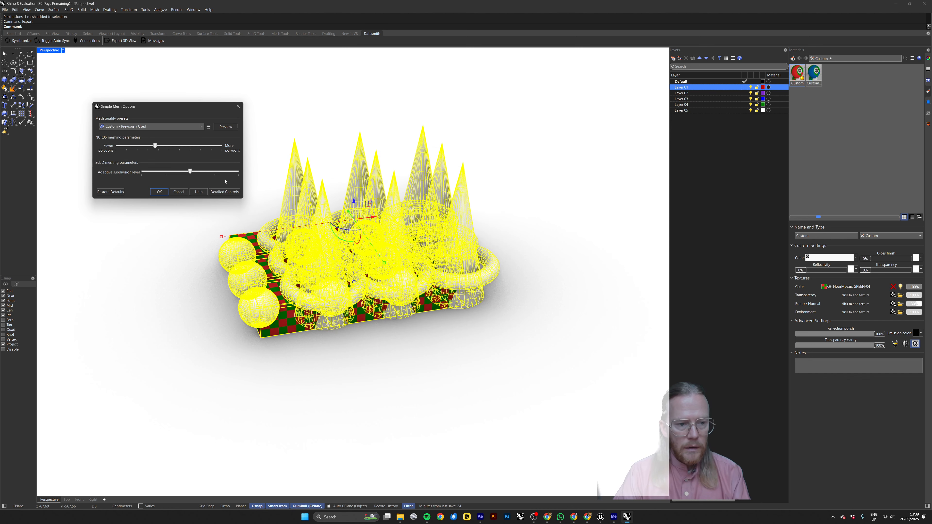
click(164, 194)
Switch to Unreal Editor, hide the folder holding Object_8 to Object_12, and create and open a folder 06 in SM_Rhino_Imports.
key(alt+Tab)
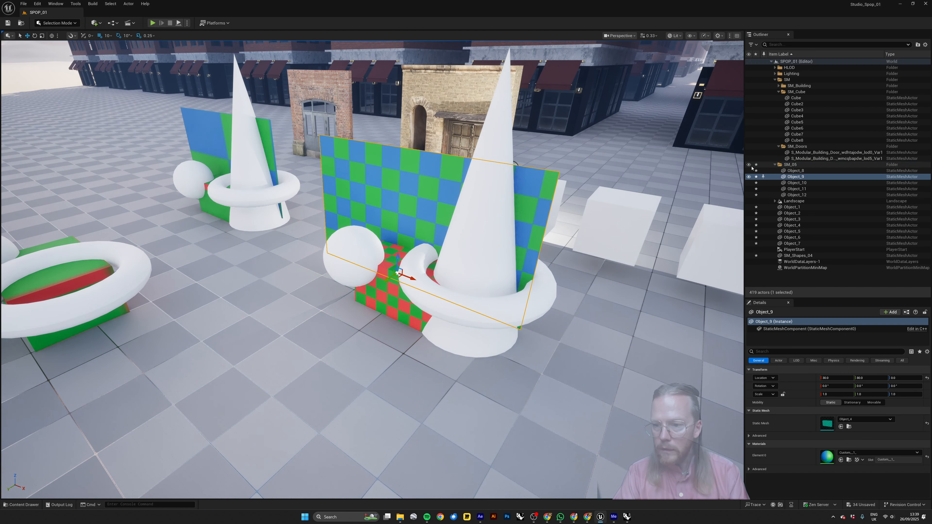
click(749, 165)
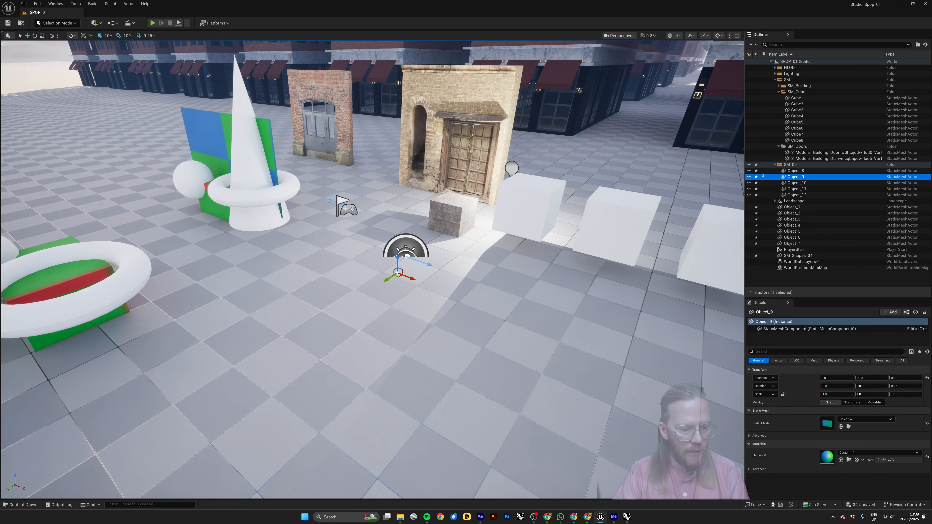
click(22, 505)
click(83, 386)
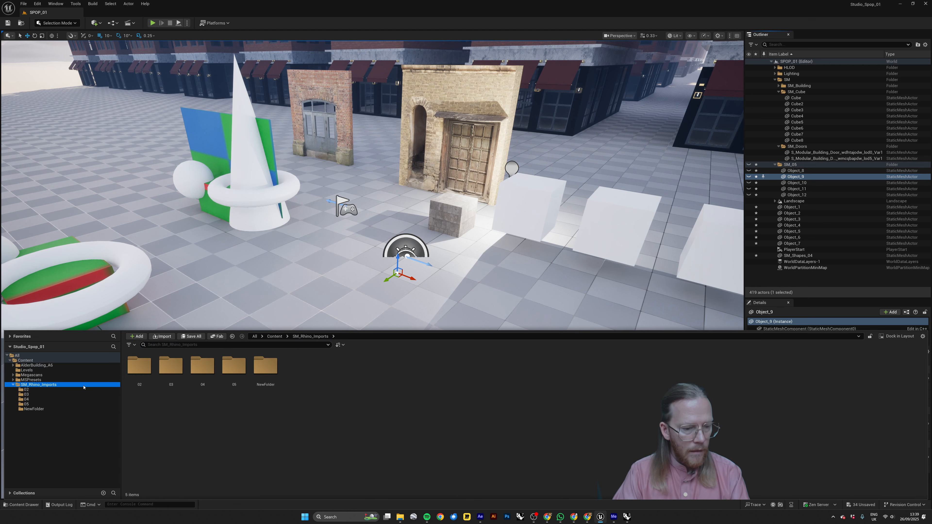
click(137, 336)
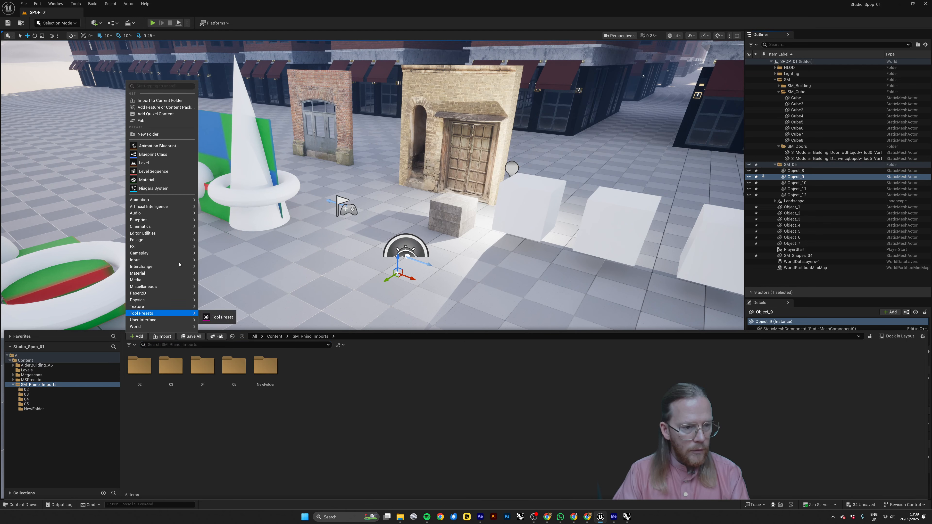
click(148, 134)
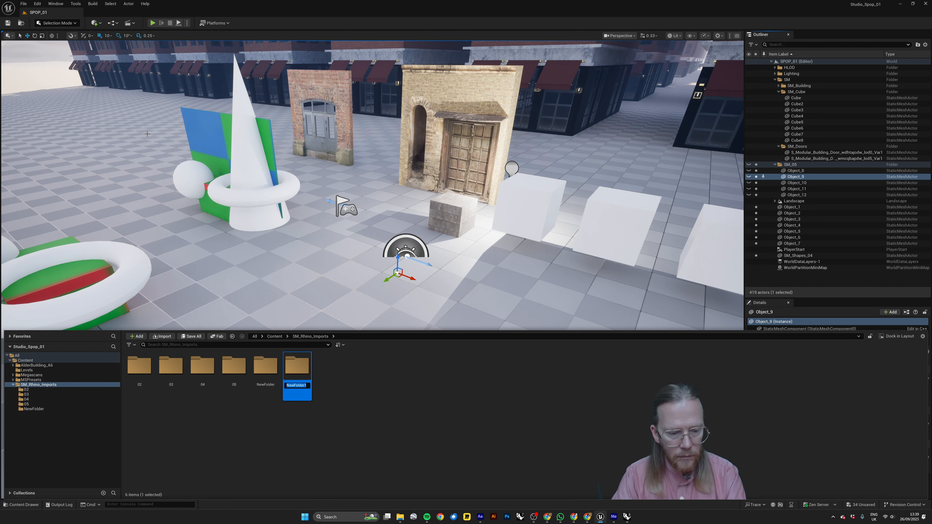
text(06)
key(Return)
double_click(264, 373)
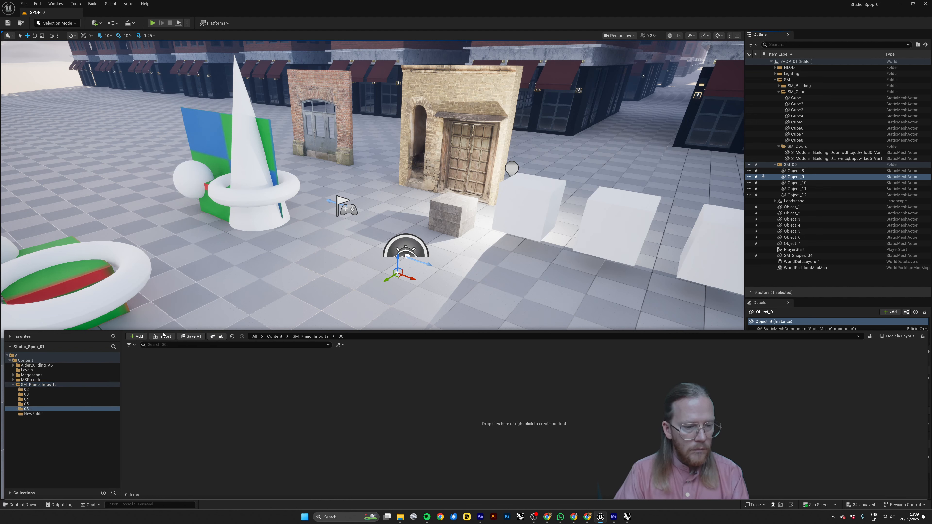
Import SM_Shapes_06.fbx from the Export/06 folder into content folder 06, using the Default Assets Pipeline settings.
click(162, 336)
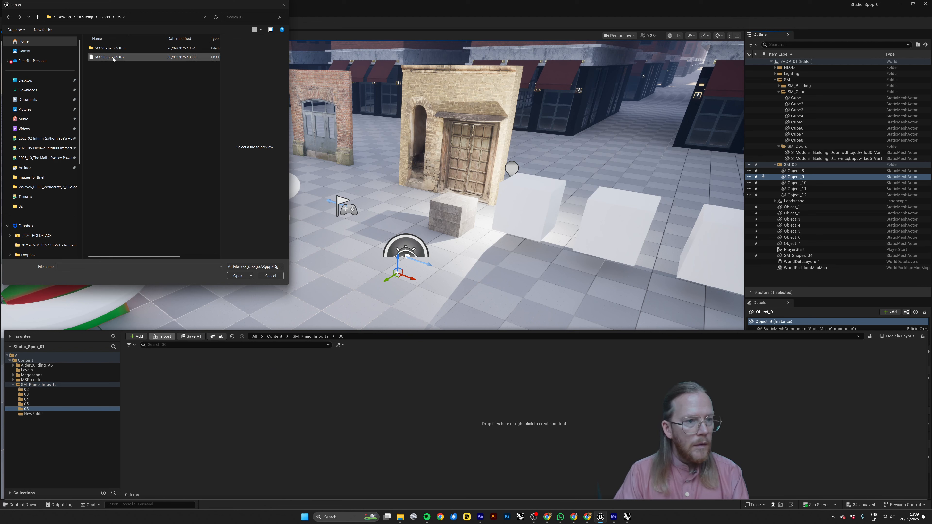
click(105, 17)
click(102, 94)
double_click(102, 94)
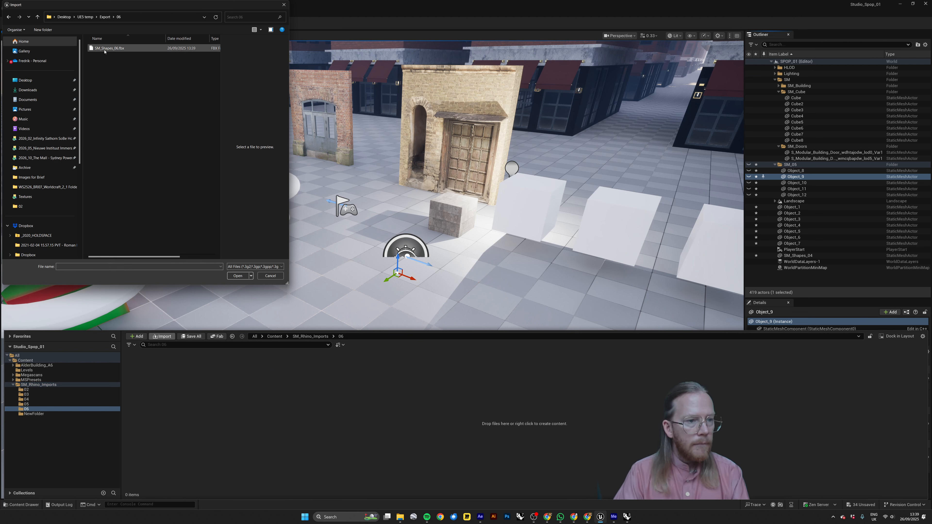
click(237, 276)
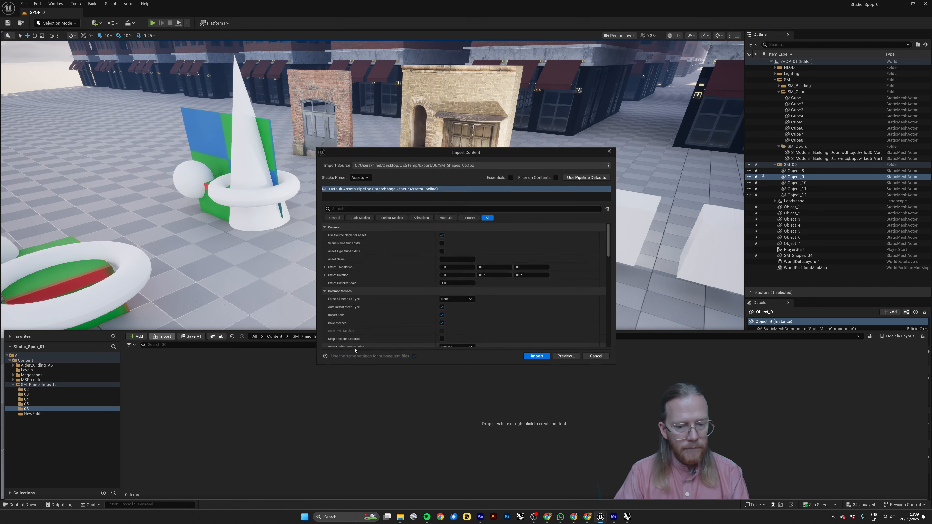
click(527, 359)
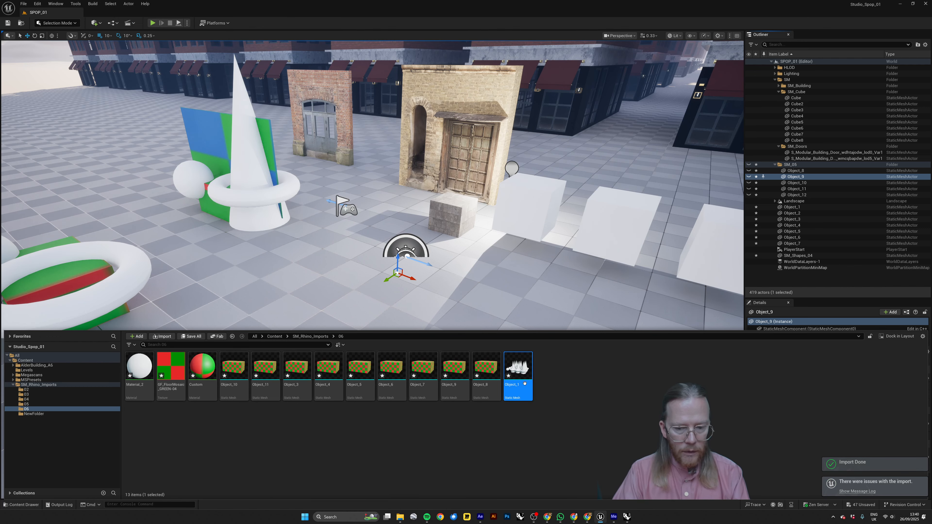
Place all static meshes from content folder 06, Object_1 to Object_11, together in the level in front of the doors and clear the selection.
shift+click(234, 368)
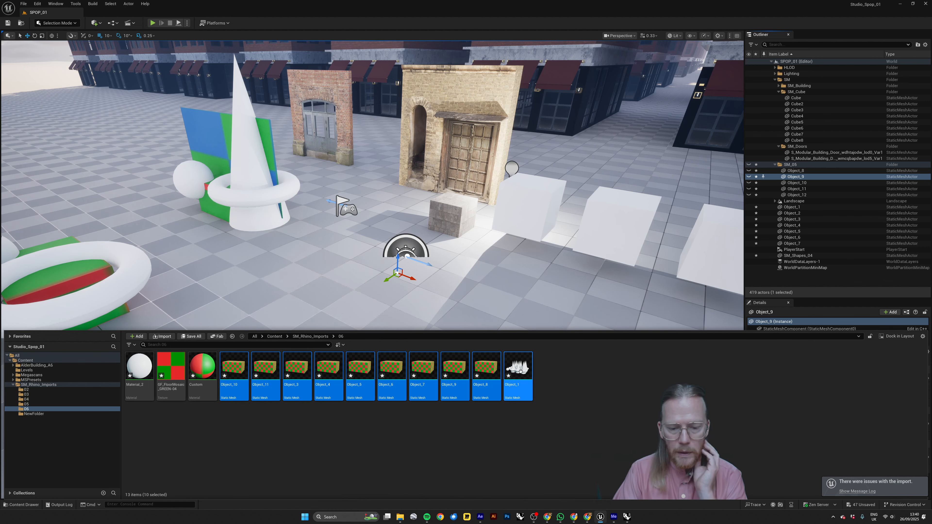
drag(517, 374, 413, 286)
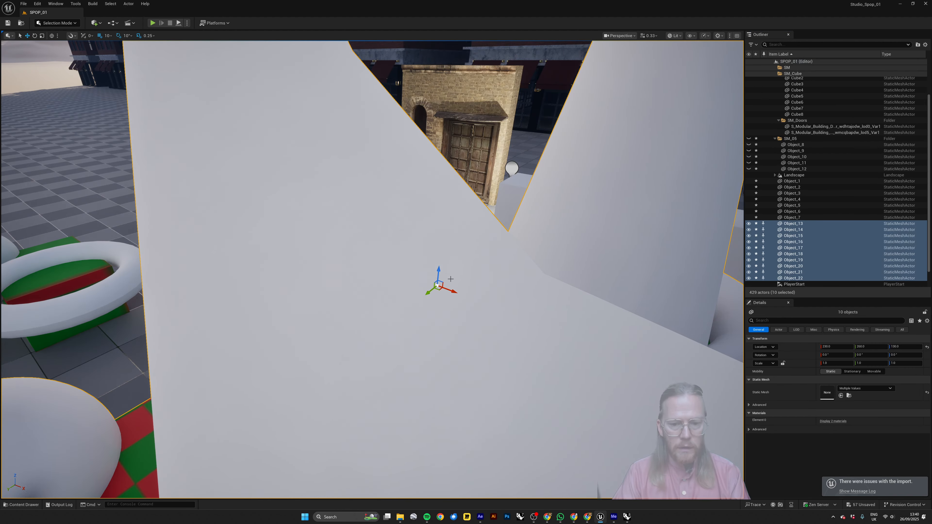
right_drag(508, 291, 508, 290)
key(f)
key(Escape)
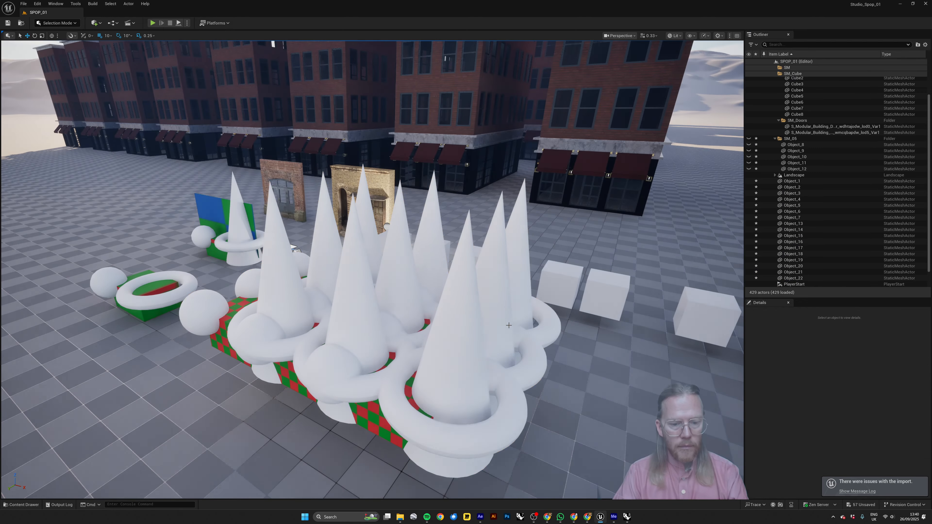
Select the white cone-and-torus mesh to check which shapes belong to it, deselect it, and inspect the placed group from several sides.
click(402, 332)
mouse_move(389, 305)
right_down()
mouse_move(411, 302)
mouse_move(394, 307)
right_up()
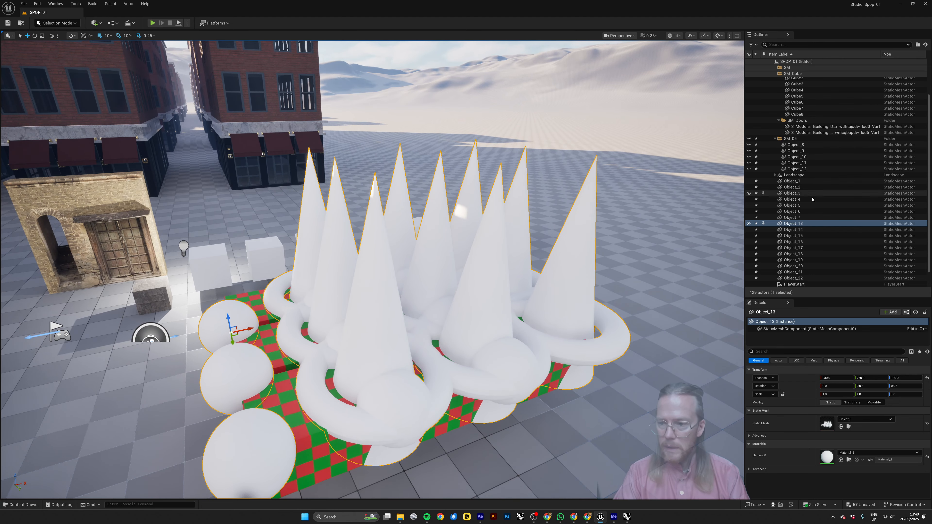
right_drag(489, 325, 490, 325)
key(Escape)
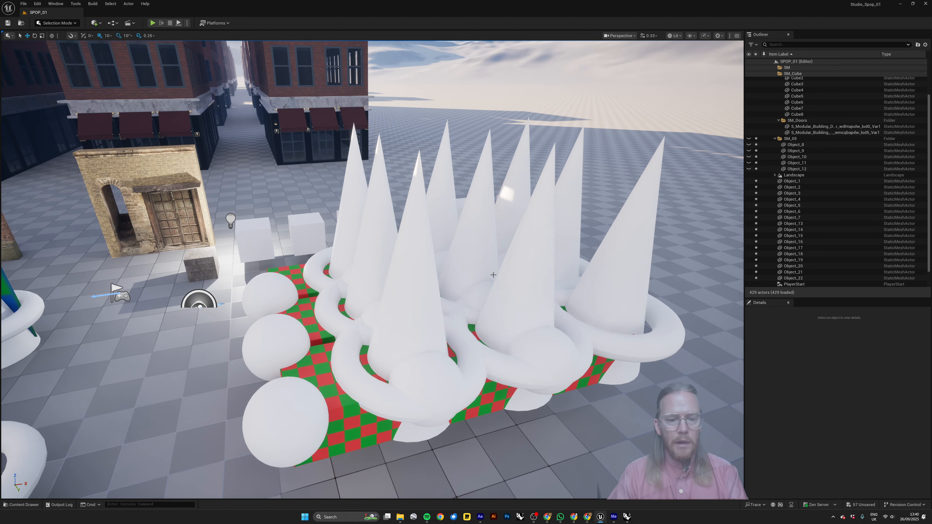
right_drag(449, 279, 485, 263)
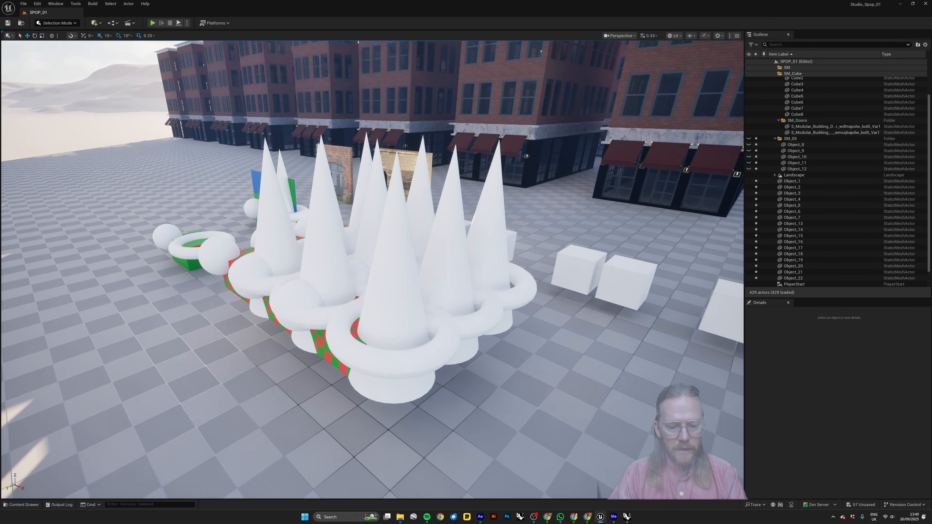